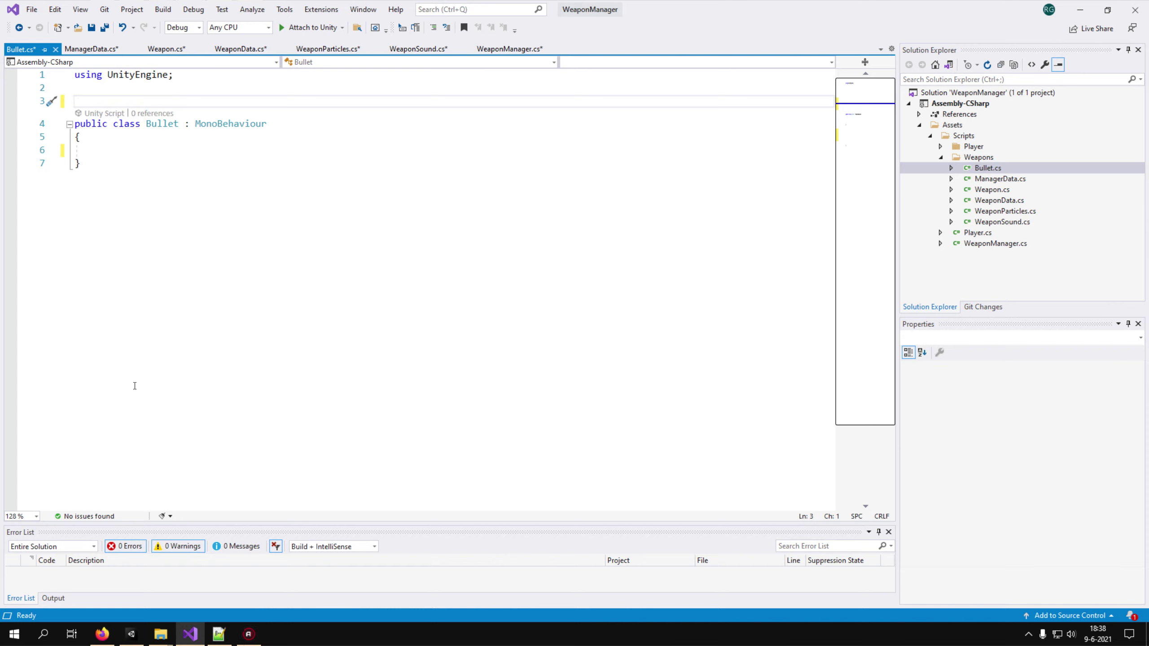
In Bullet.cs, require a Rigidbody, add speed and bulletPoint fields, and write Start and Update
left_click(253, 220)
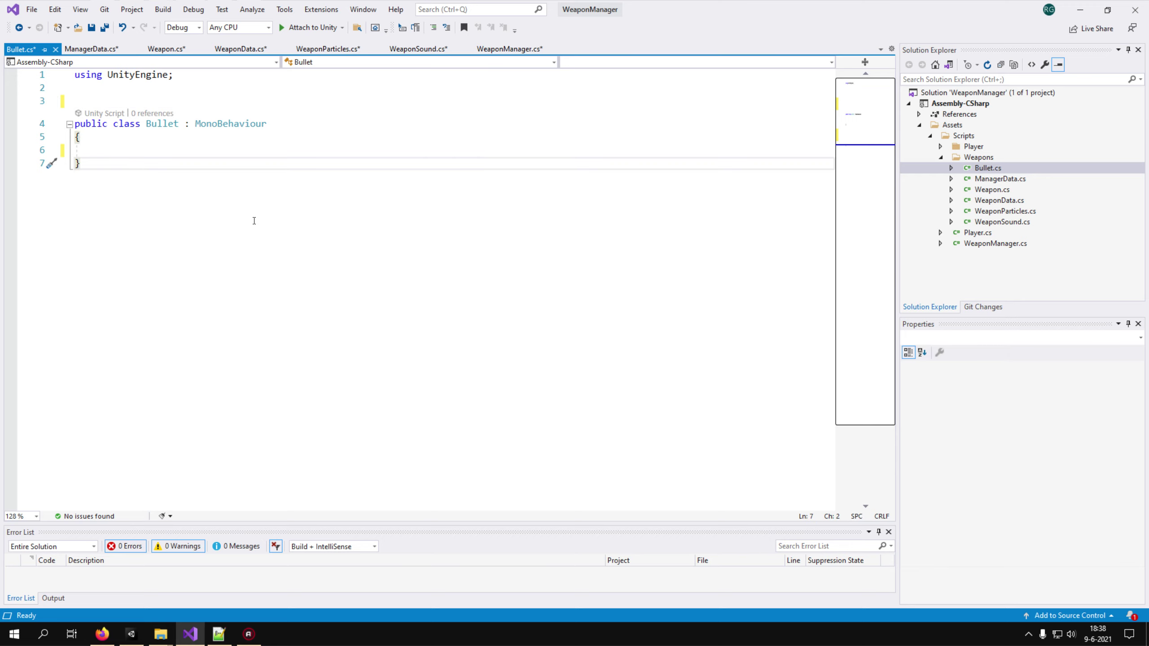
key("Up")
key("Up")
key("Up")
type("[RequireComponent(typeof(Rigidbody))]")
key("Down")
key("Down")
key("Down")
type("public fl")
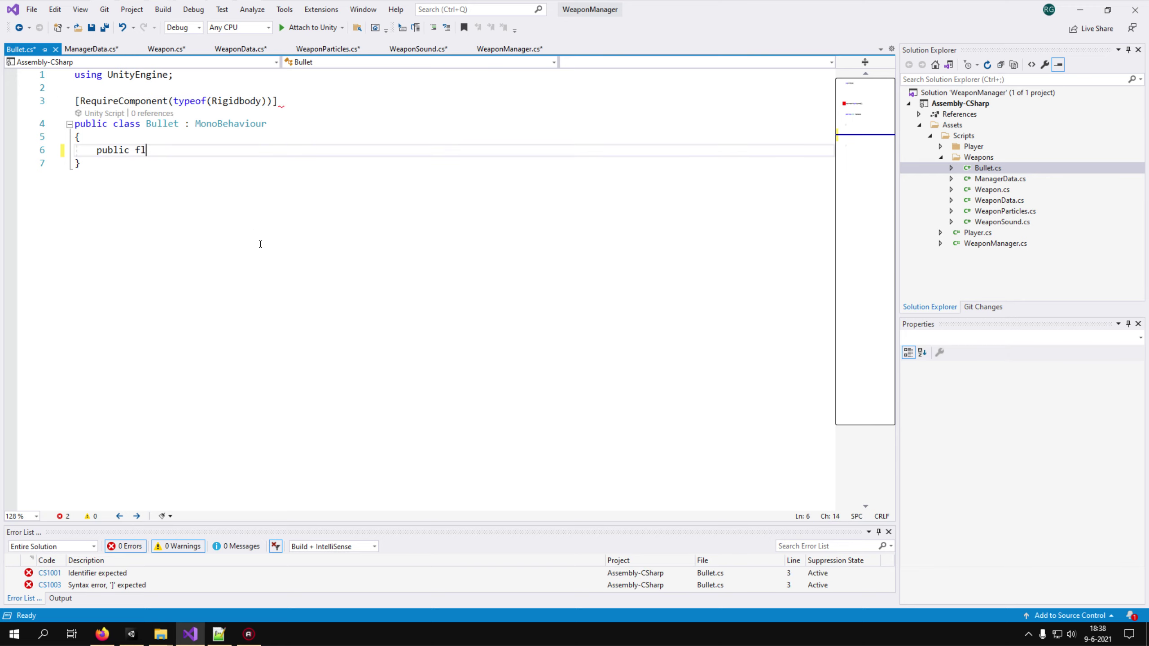
type("oat speed;     public Transform bulletPoint;      private voi")
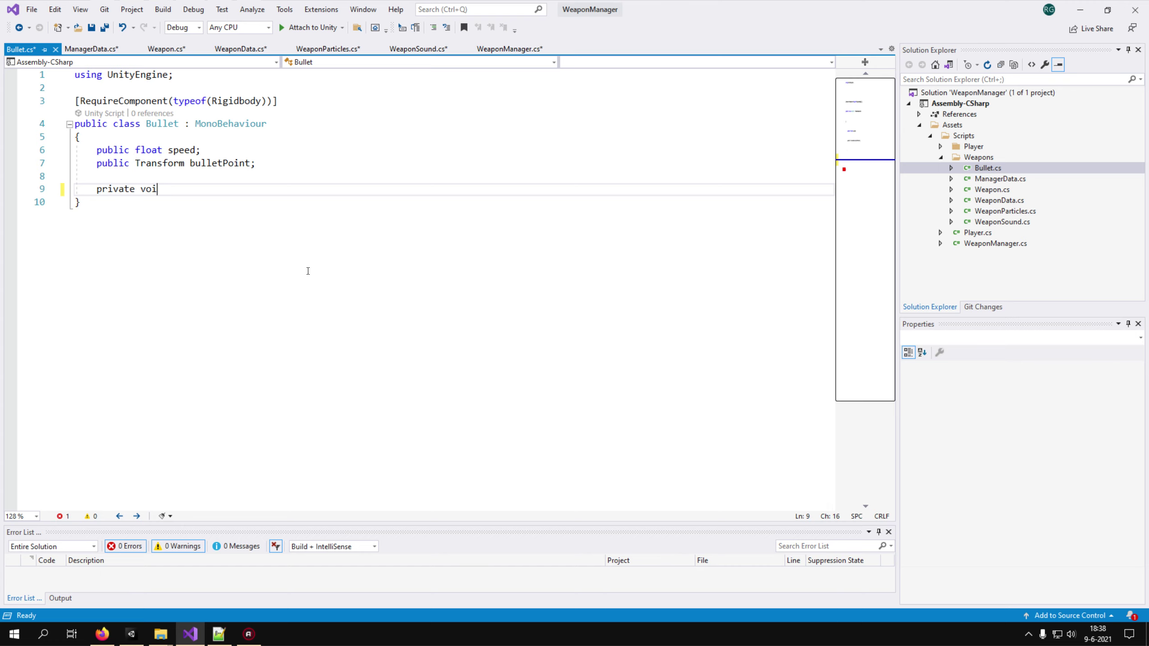
type("d Start()     {         transform.position = b")
type("ulletPoint.posi")
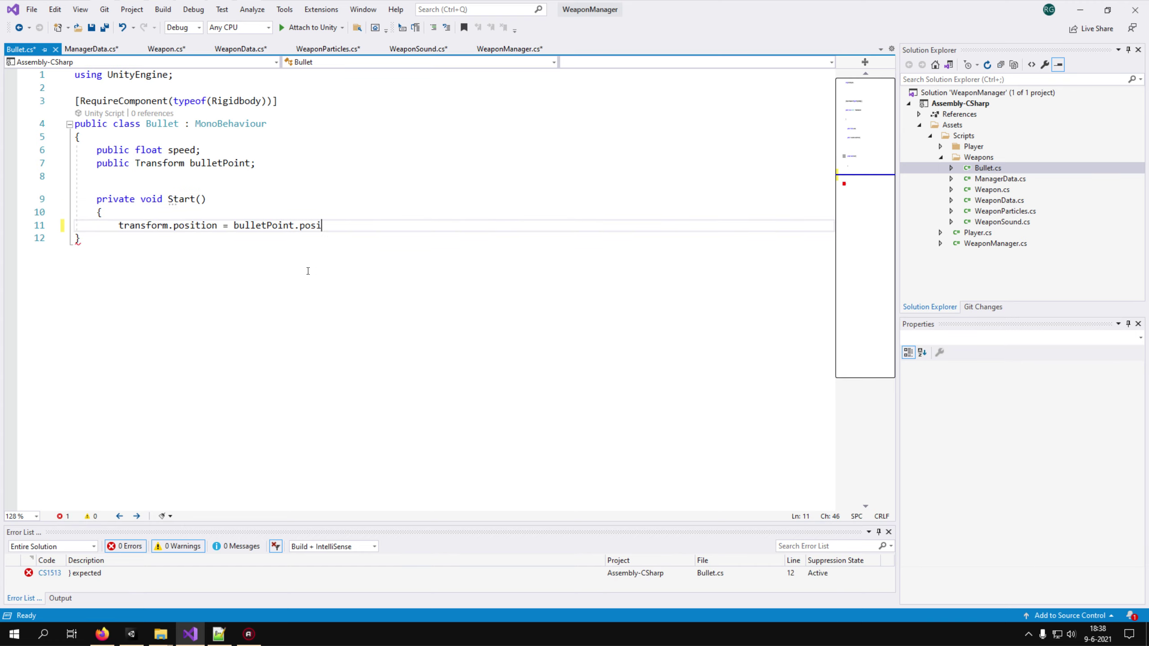
type("tion;")
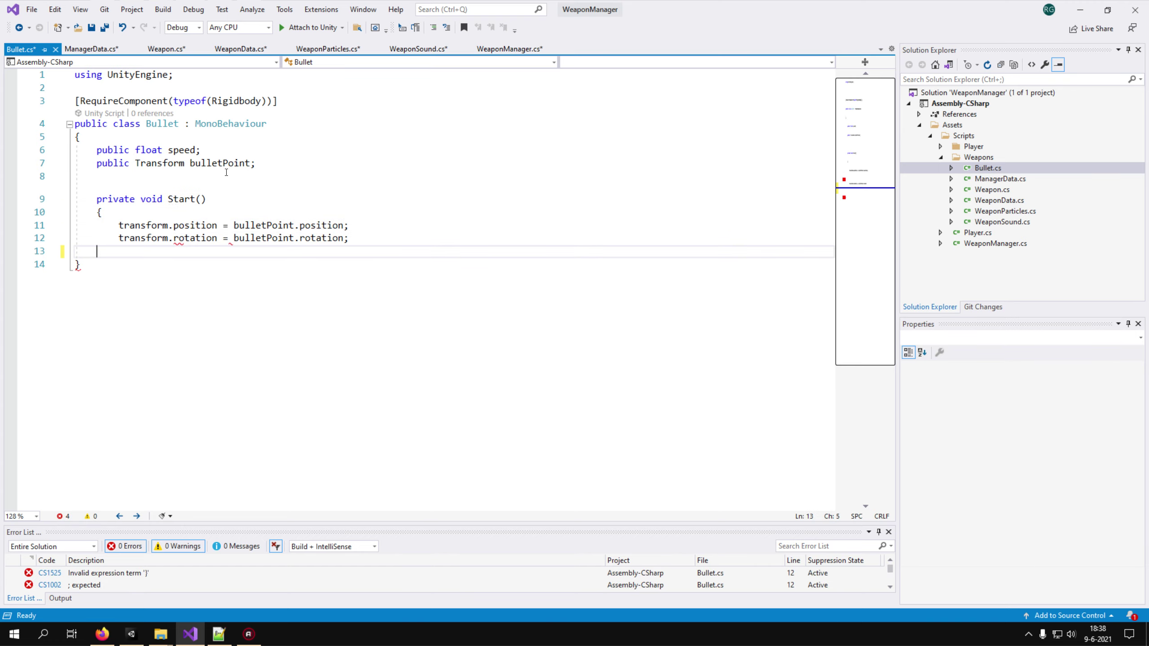
type("         transform.rotation = bulletPoint.rotation;     }      private void Update()     {         transform.position += trans")
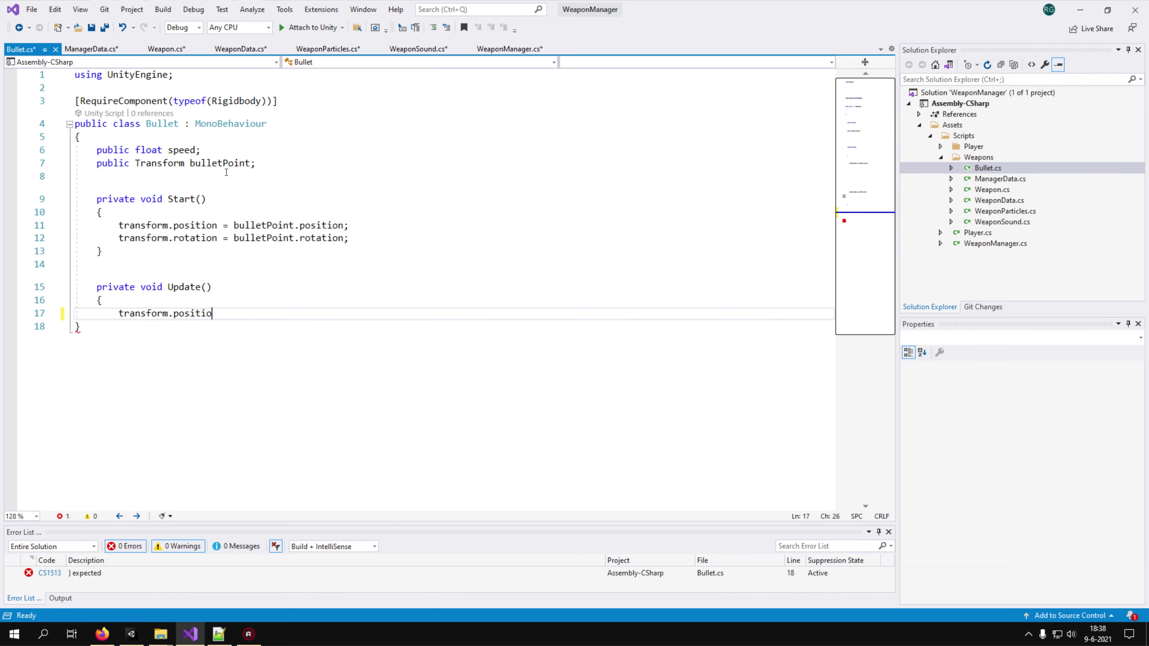
type("form.forward * speed * Time.deltaTime;")
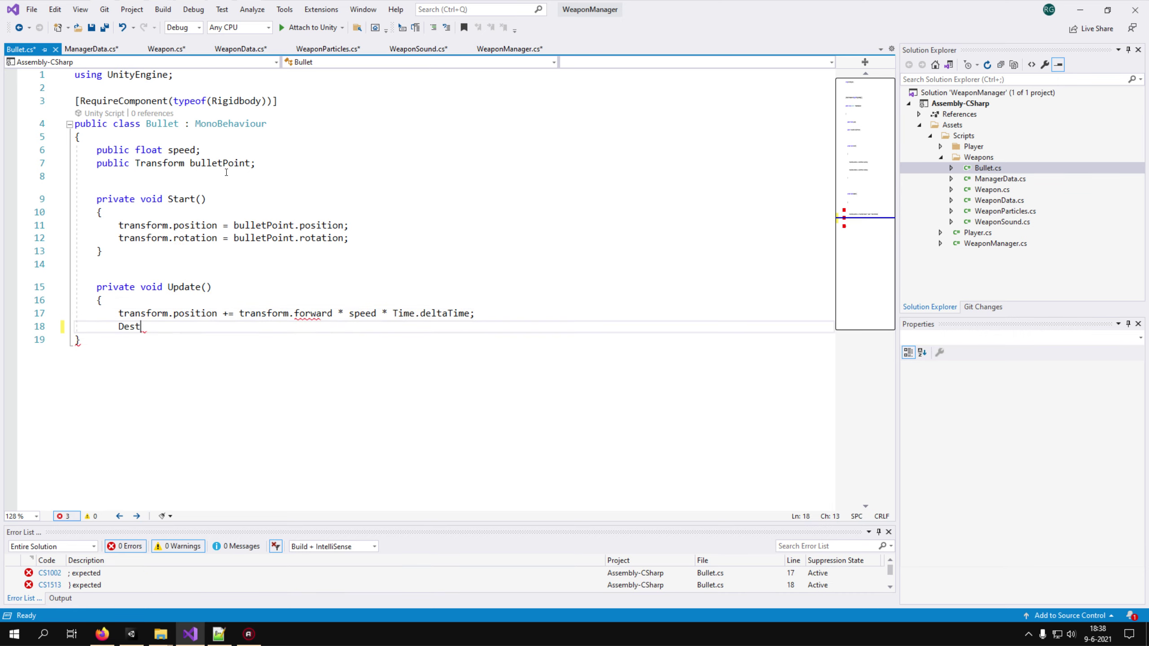
type("         Destroy(gameObject, 0.5f);")
key("Return")
type("}")
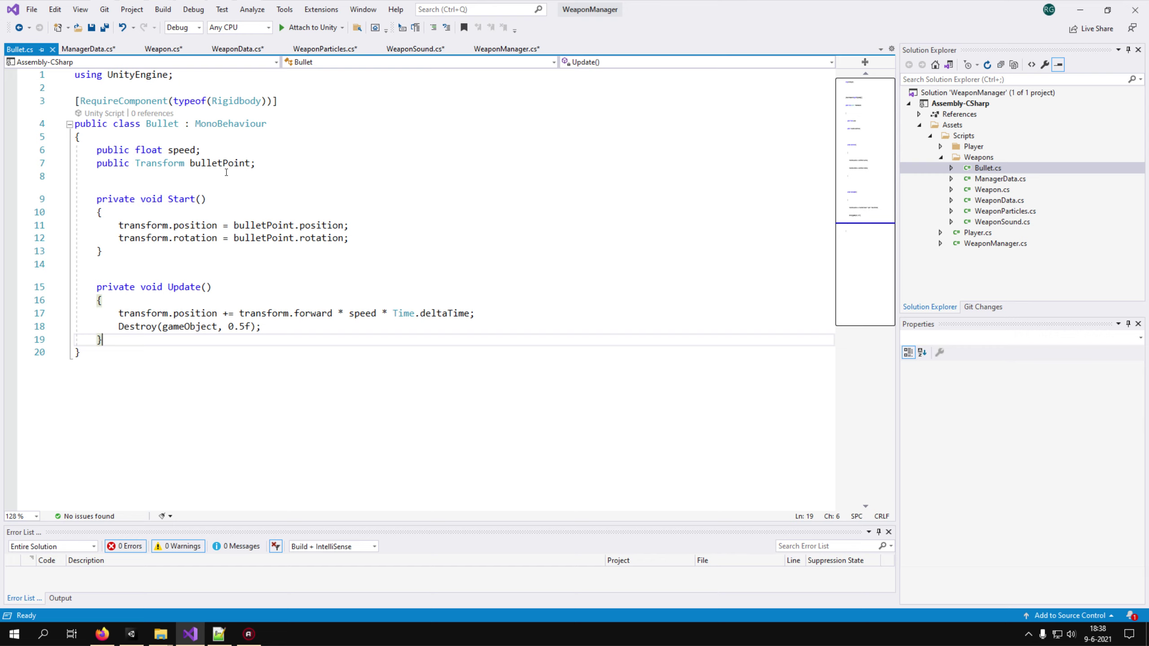
Add a name field and a WeaponData weaponData field to Weapon.cs
left_click(163, 48)
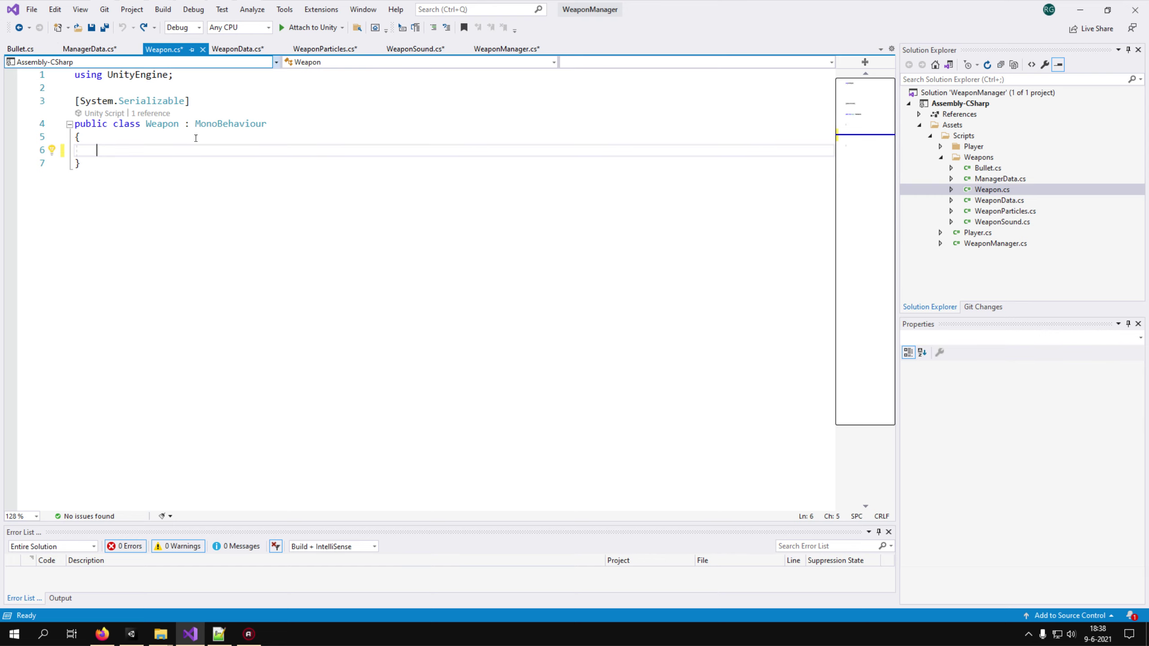
type("public new string name;")
key("Return")
type("public")
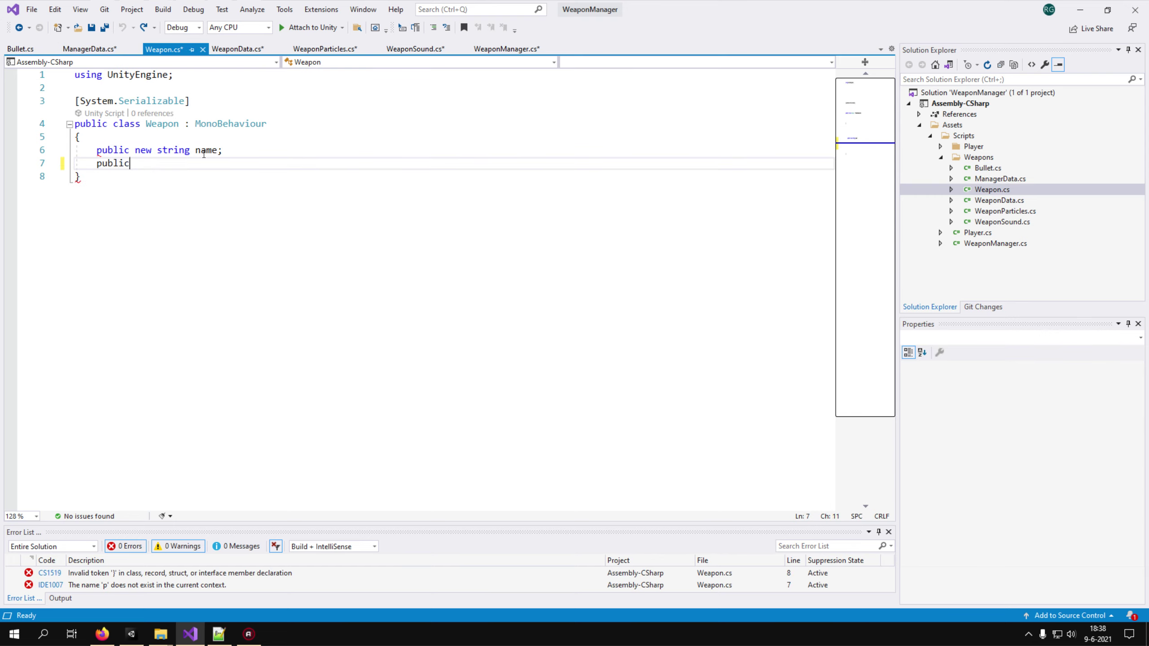
type(" WeaponData weaponData;")
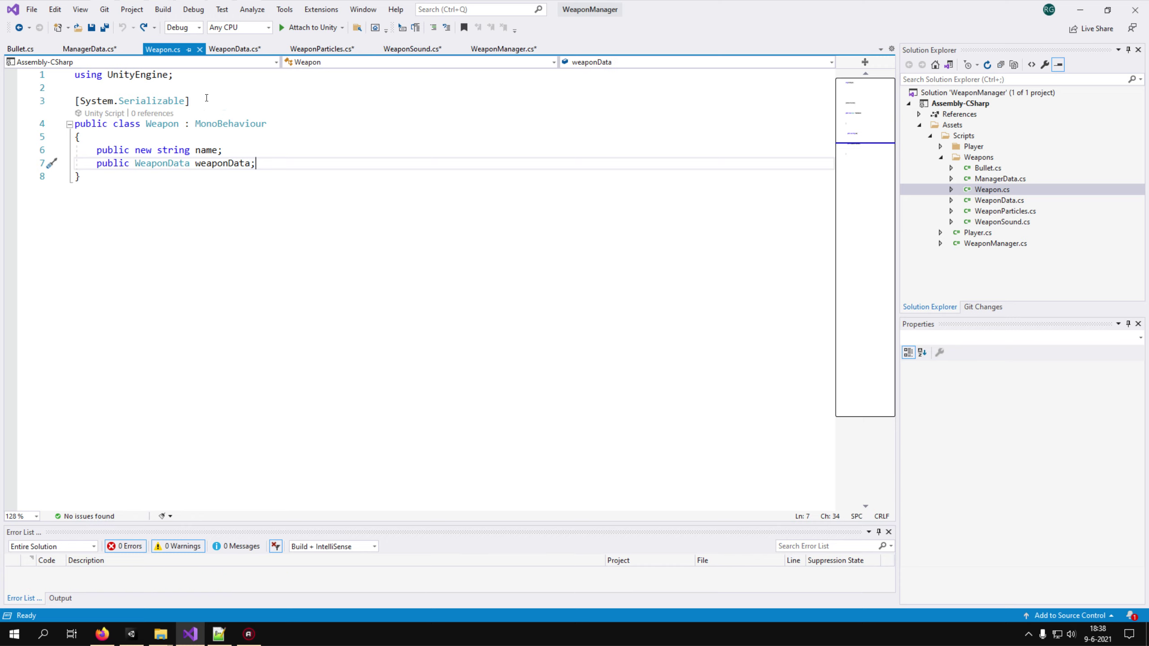
In WeaponData.cs, declare weapon, bulletPrefab, shootPoint, bulletAmount, shellAmount and bulletShellAmount fields
left_click(232, 49)
type("p")
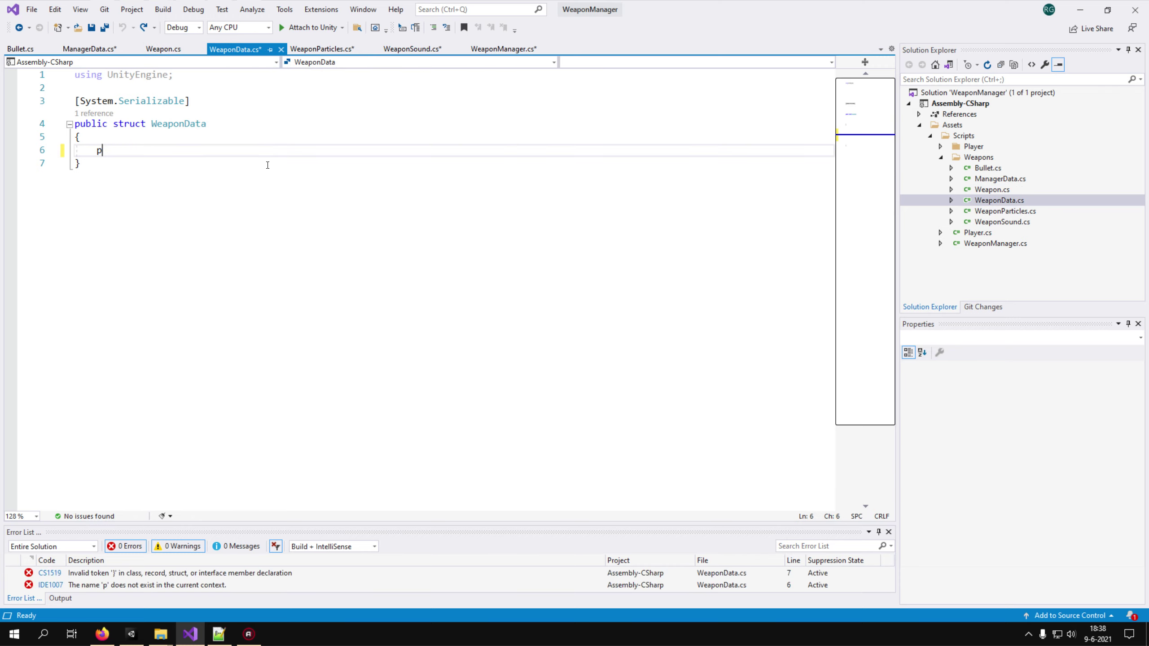
type("ublic GameObject weapon;")
key("Return")
type("public GameObject bulletPrefab;")
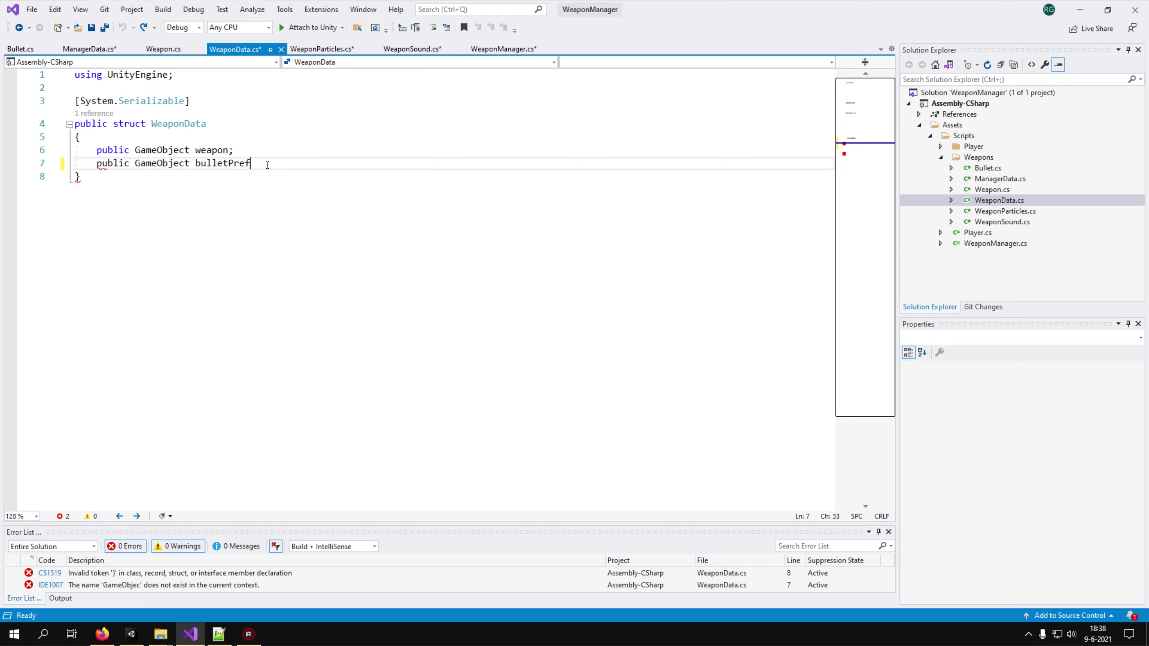
key("Return")
type("public ")
type("Point;")
key("Return")
key("Return")
type("public int bulletAm")
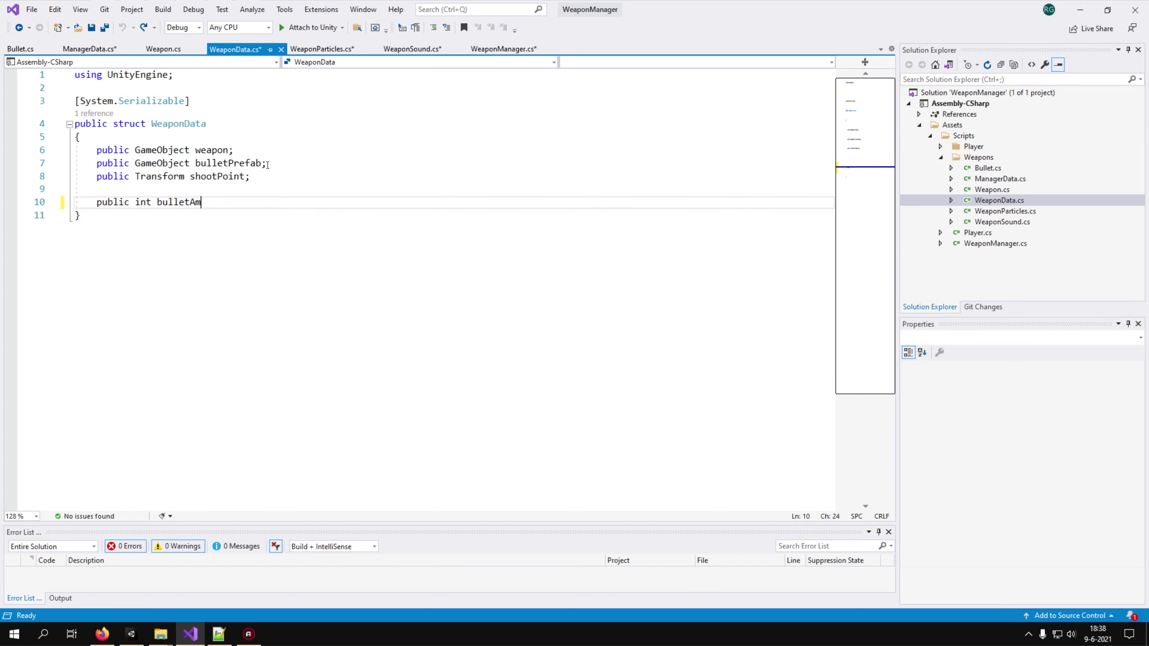
type("ount;")
key("Return")
type("nt;")
key("Return")
type("public int bulletShellA")
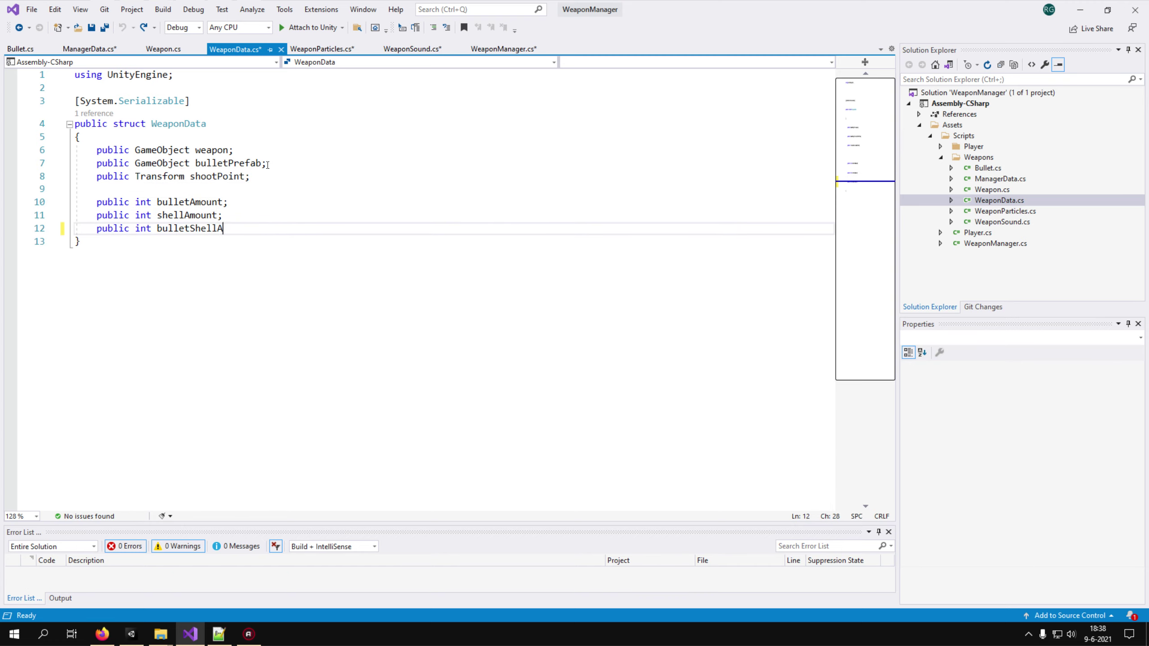
type("mount;")
key("Return")
Add nextFire, fireRate, reloadTime, bulletSpeed and nextWeaponSwitsh float fields to WeaponData
type("public float nextFire;")
key("Return")
type("public float fireRate;")
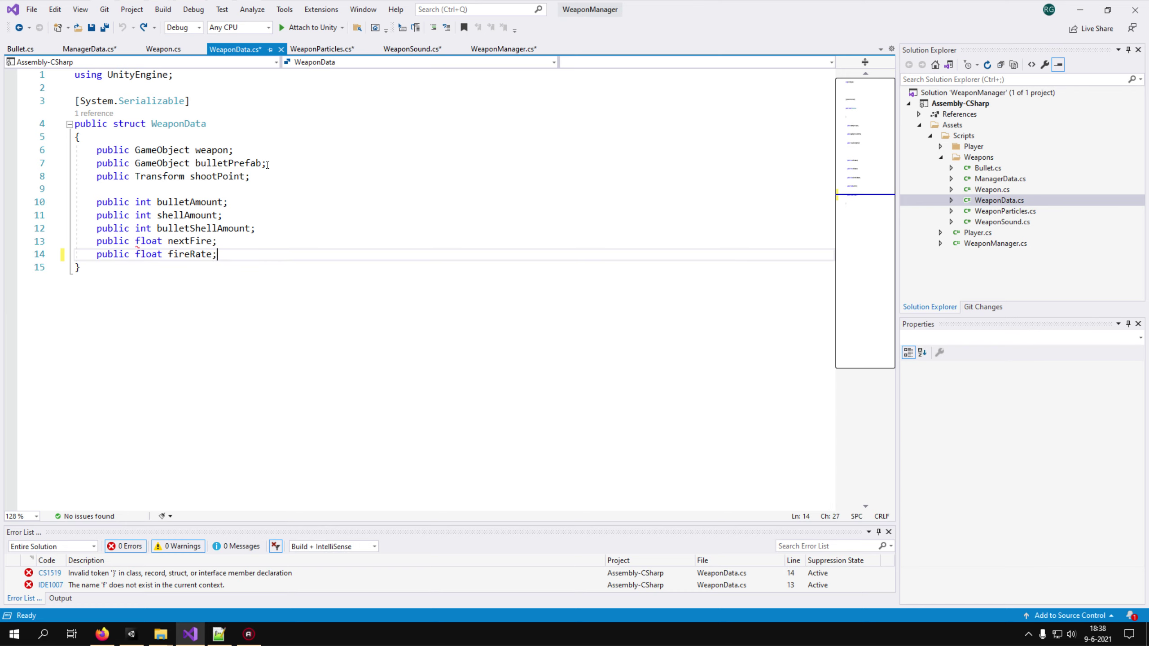
key("Return")
type("public float reloadTime;")
key("Return")
type("public float bulletSpeed;")
key("Return")
key("Return")
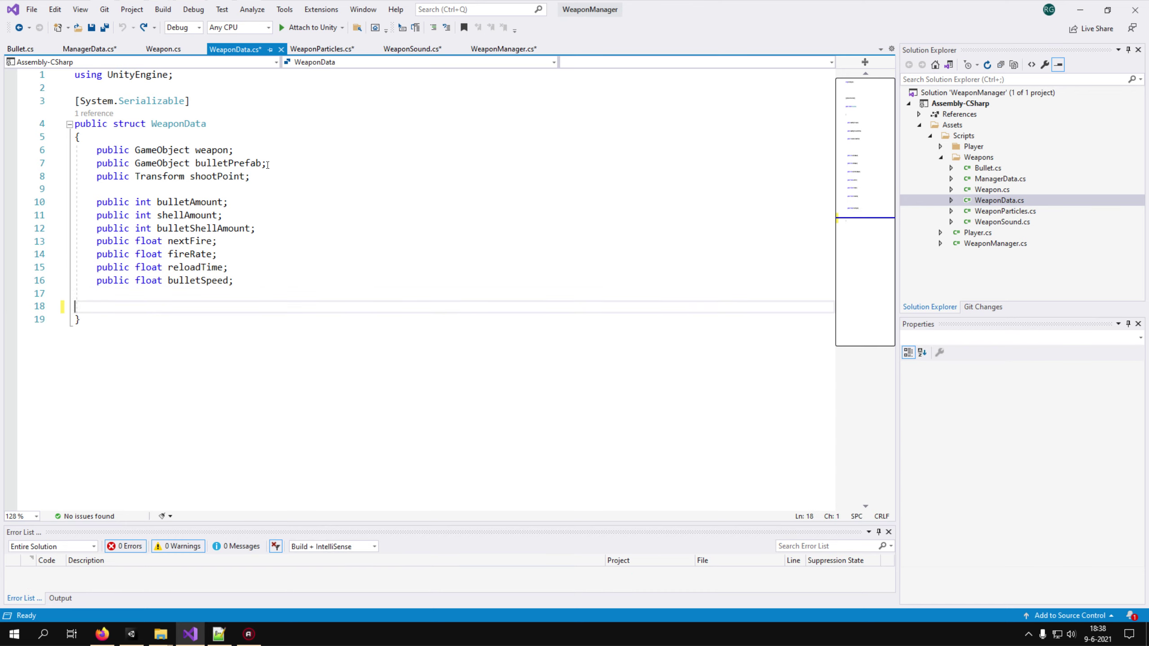
key("Tab")
type("public float nextWeaponSwitsh;")
key("Return")
key("Return")
Add aimFire, hipFire, weaponSound and particleSystem fields, then save WeaponData.cs
type("public Vector3 aimFir")
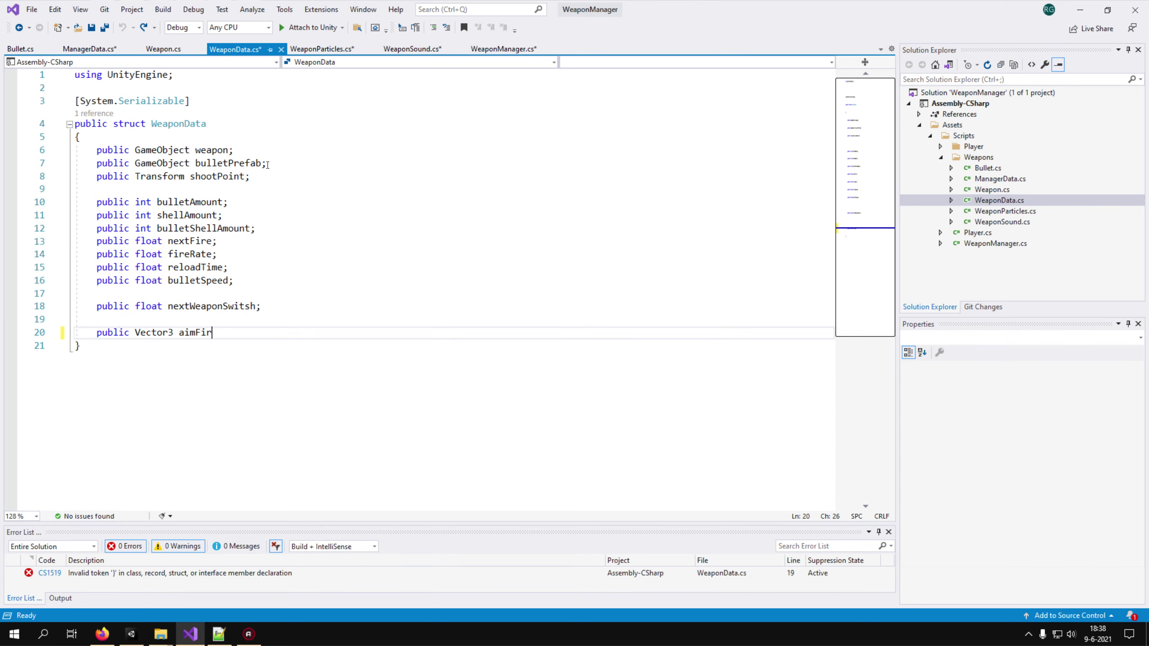
type("e;")
key("Return")
type("public Vector3 hipFire;")
key("Return")
key("Return")
type("public WeaponSound weapo")
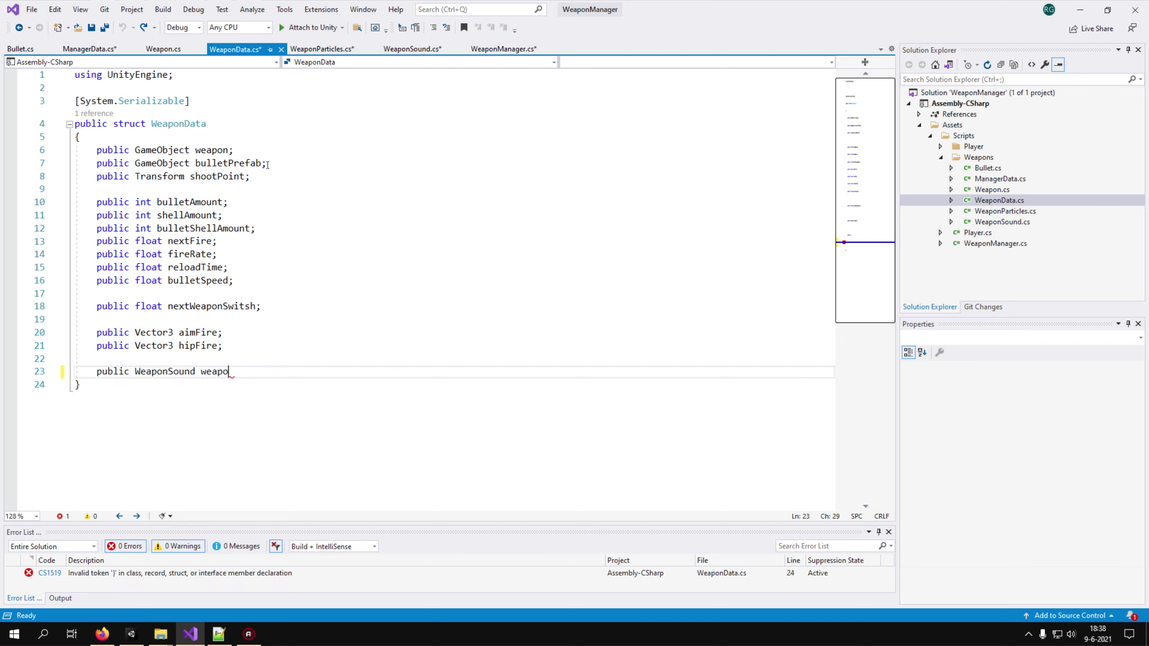
type("nSound;")
key("Return")
type("public WeaponParticles particleSystem;")
key("ctrl+s")
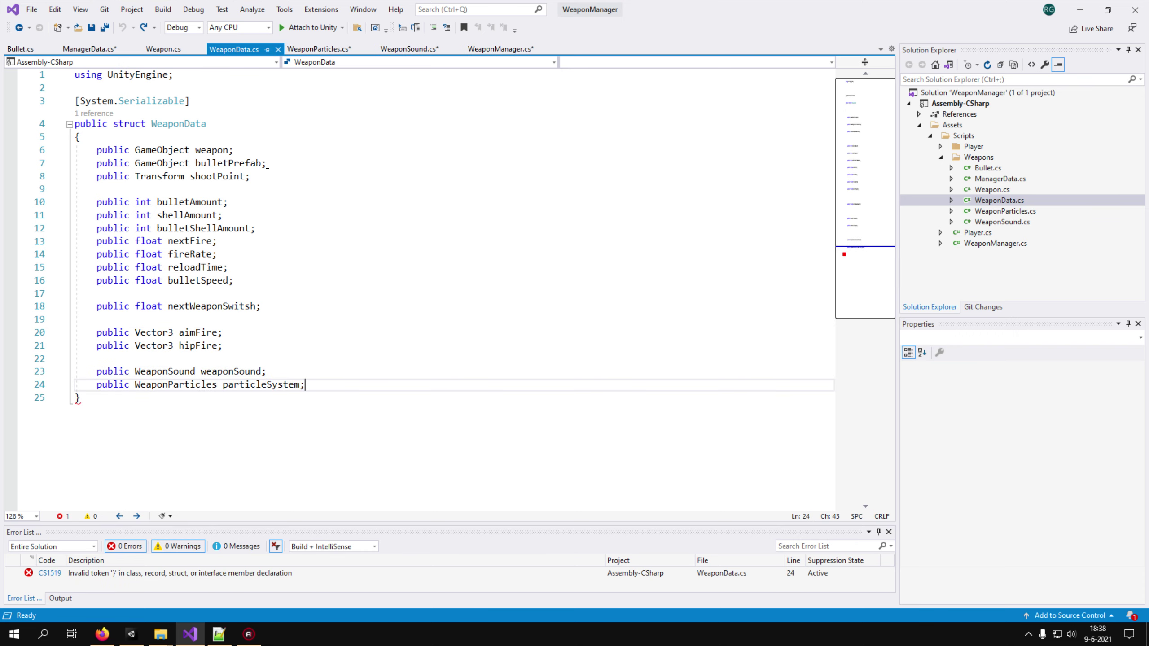
Give WeaponSound.cs shootSound, emptySound, reloadSound and shellFallSound AudioClip fields and save
left_click(412, 49)
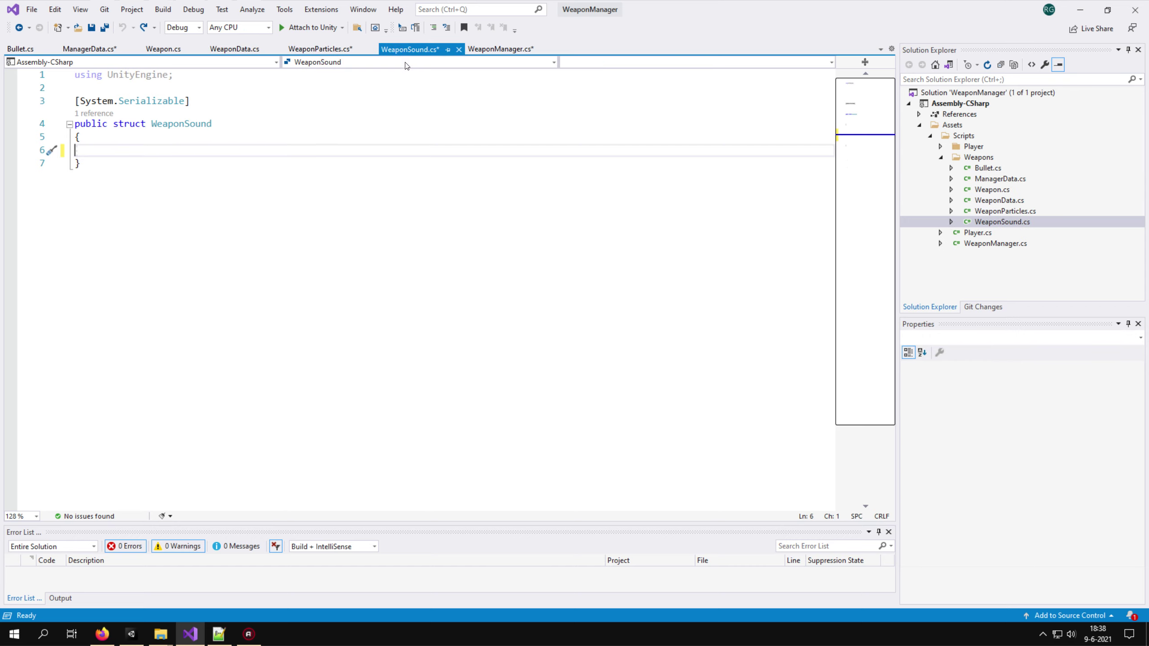
type("public AudioClip shootSoun")
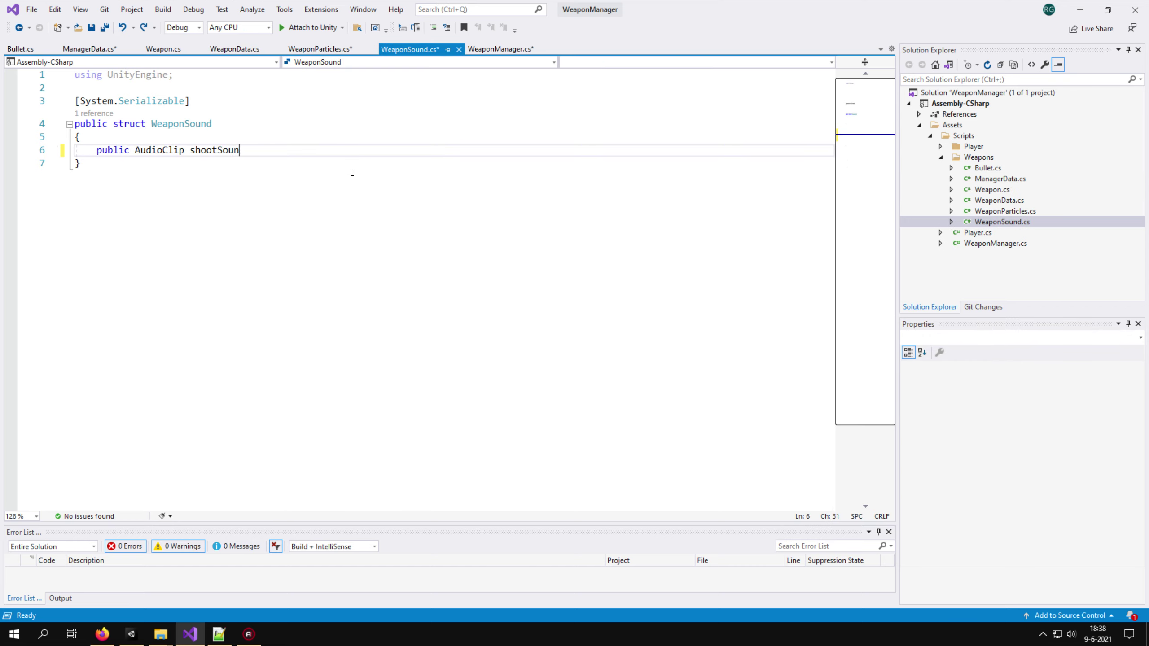
type("d;")
key("Return")
type("public AudioClip relound;")
key("Return")
type("publi")
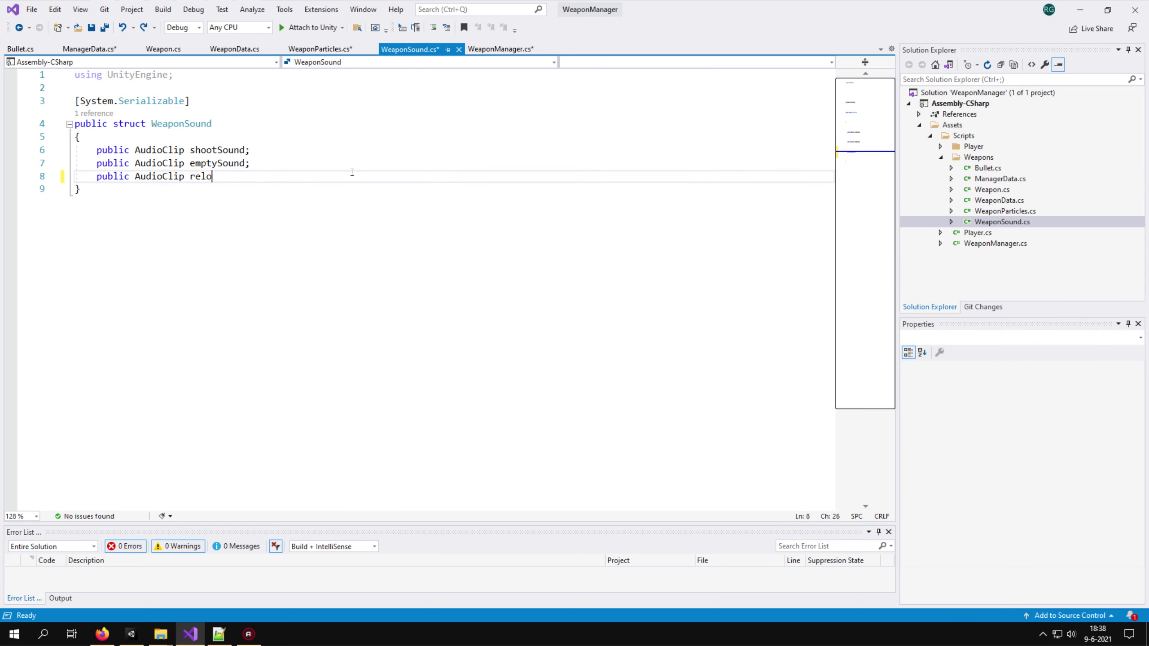
type("adSound;")
key("Return")
type("public AudioClip shellFallSound;")
key("ctrl+s")
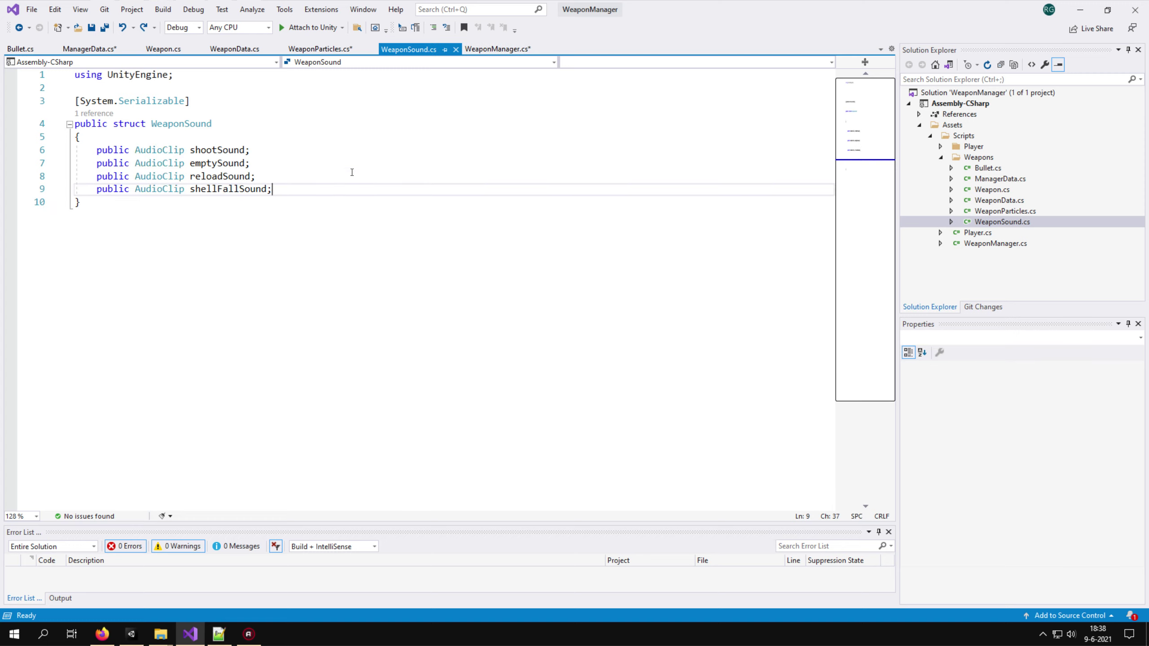
Give WeaponParticles.cs fire, smoke, trace and explode ParticleSystem fields and save
left_click(323, 50)
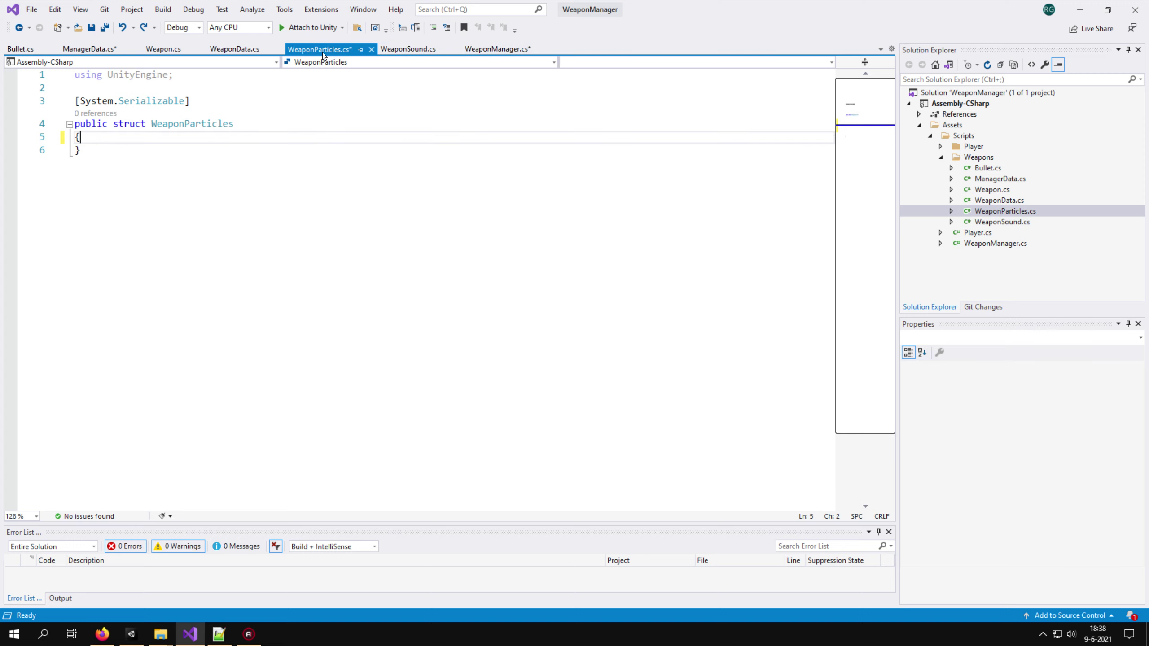
type("public ParticleSystem fire;")
key("Return")
type("publ")
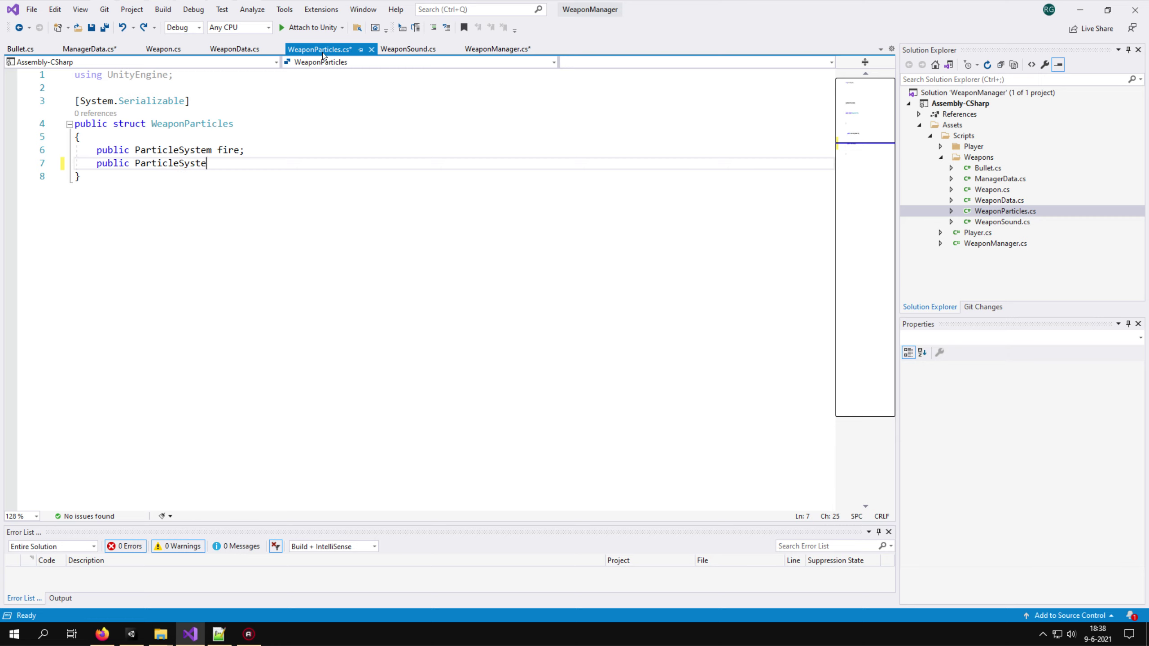
type("m smoke;")
key("Return")
type("public ParticleSystem trace;")
key("Return")
type("public Particl")
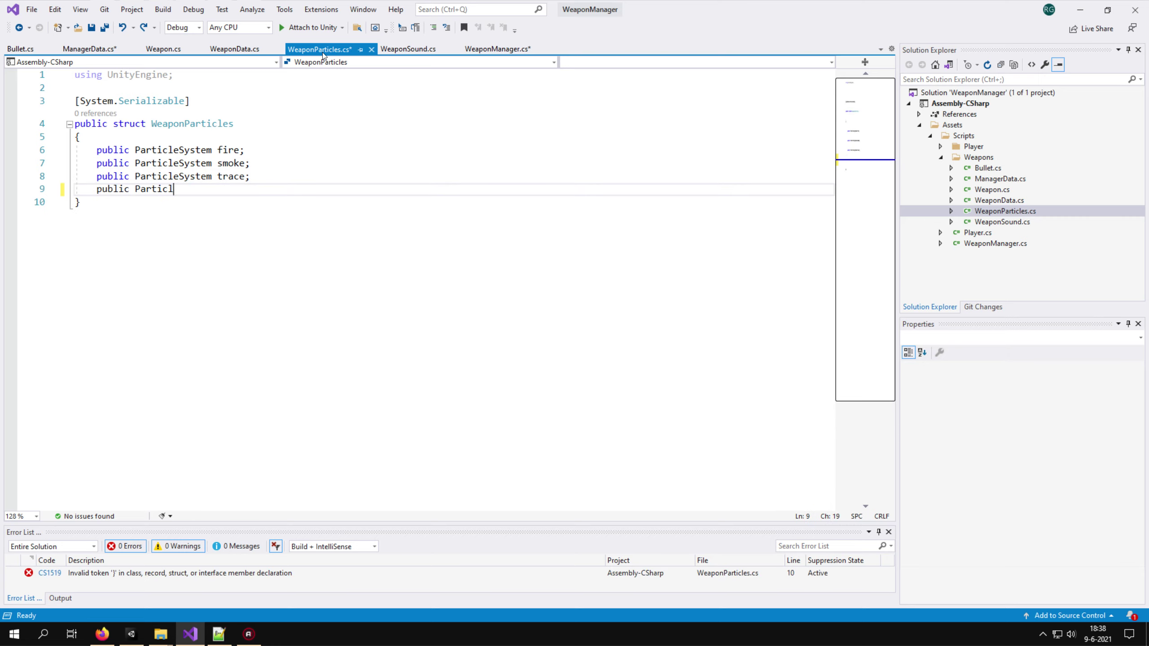
type("eSystem explode;")
key("ctrl+s")
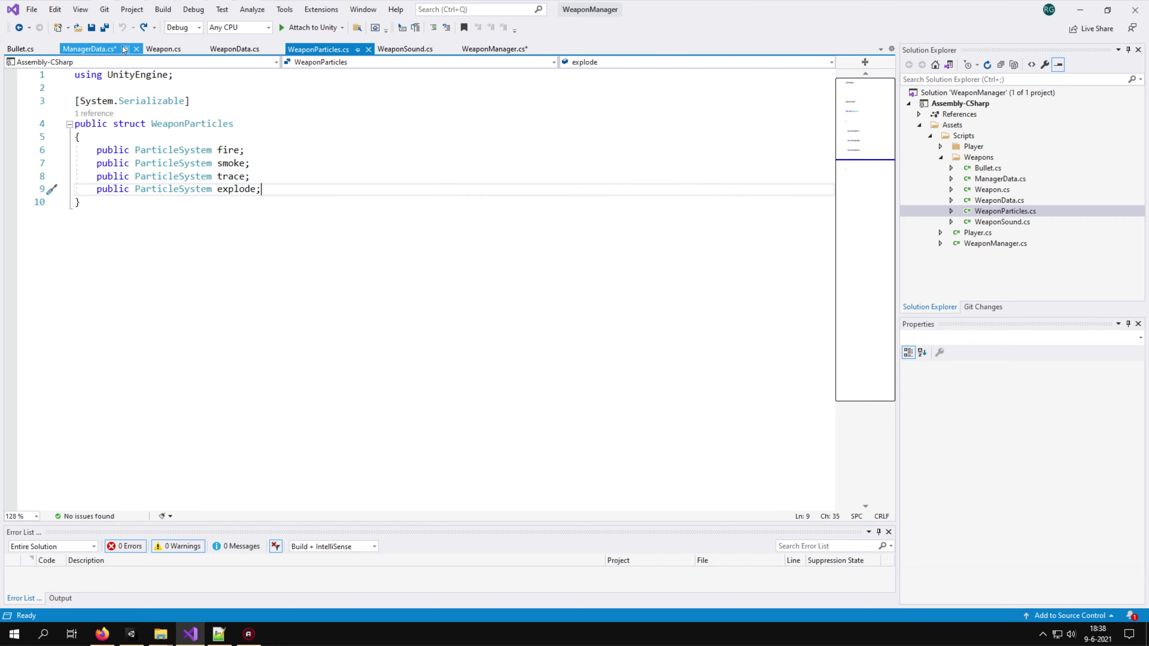
Give ManagerData audioSource, usedWeapon, isReloading, useWeapon, totalWeapons and nextWeaponSwitsh fields, then save
left_click(89, 48)
type("p")
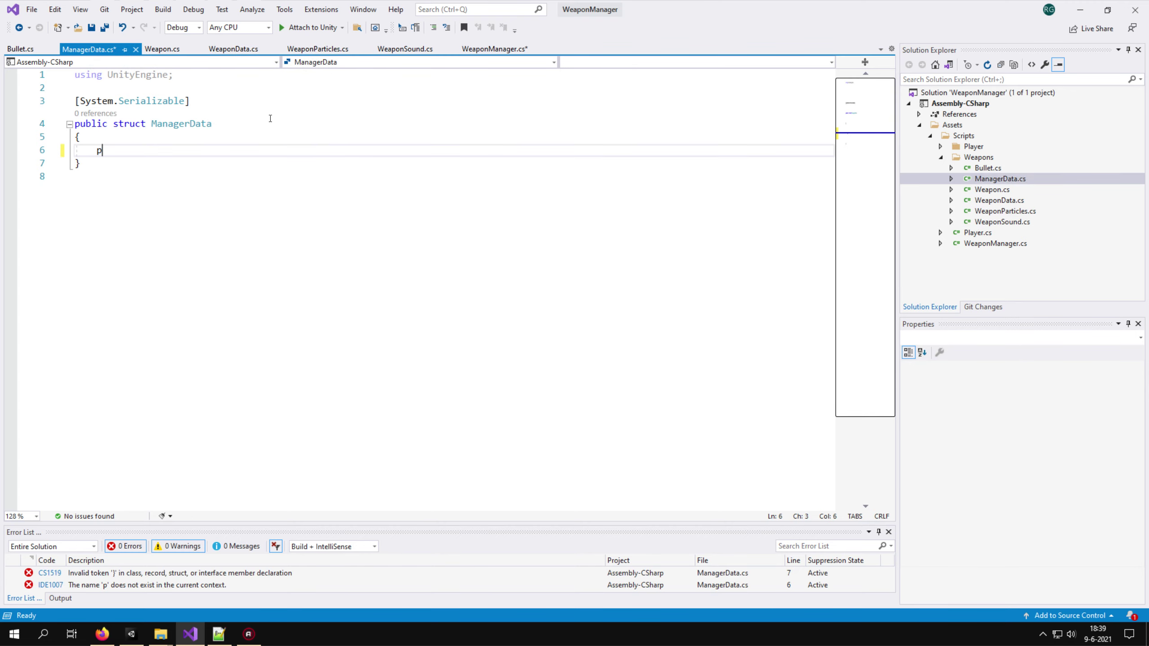
type("ublic AudioSource audioSource;")
key("Return")
type("public Weapon usedWeapon")
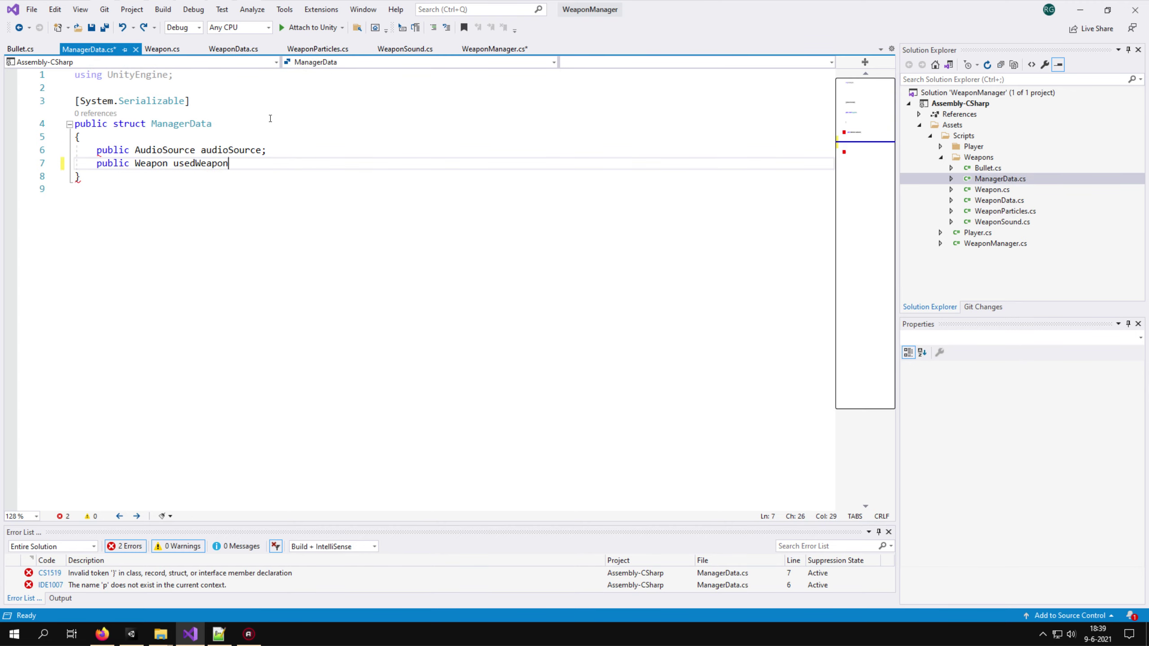
type(";")
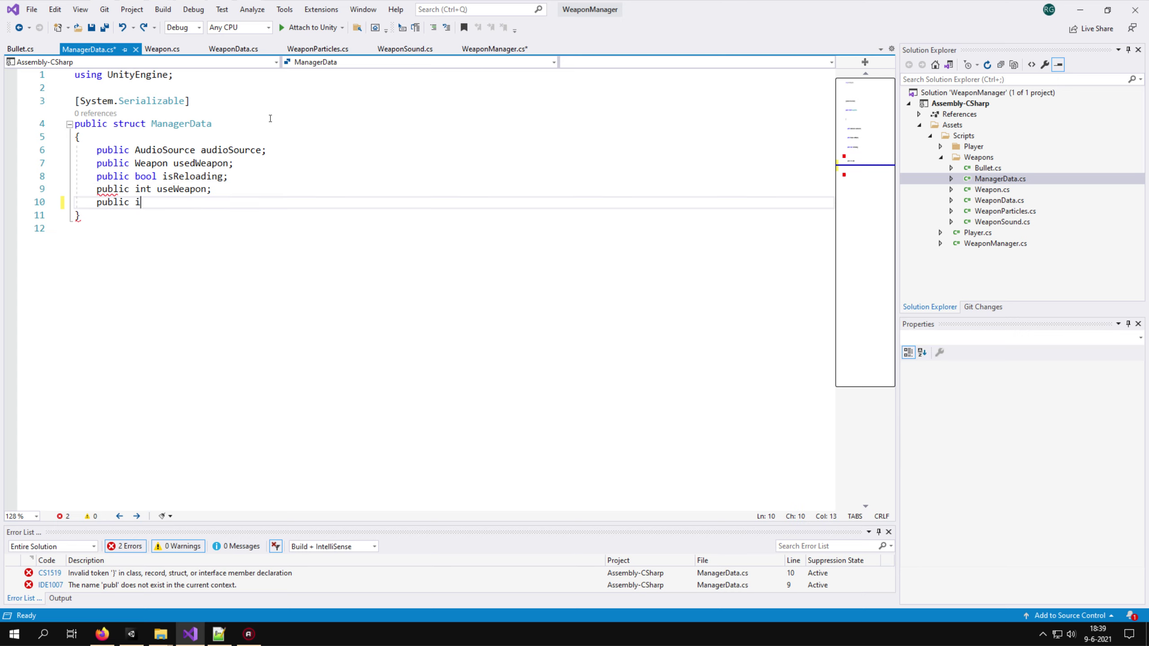
type(" \tpublic bool isReloading; \tpublic int useWeapon; \tpublic int totalWeapons;")
key("Return")
type("public float nextWeaponSwitsh;")
key("ctrl+s")
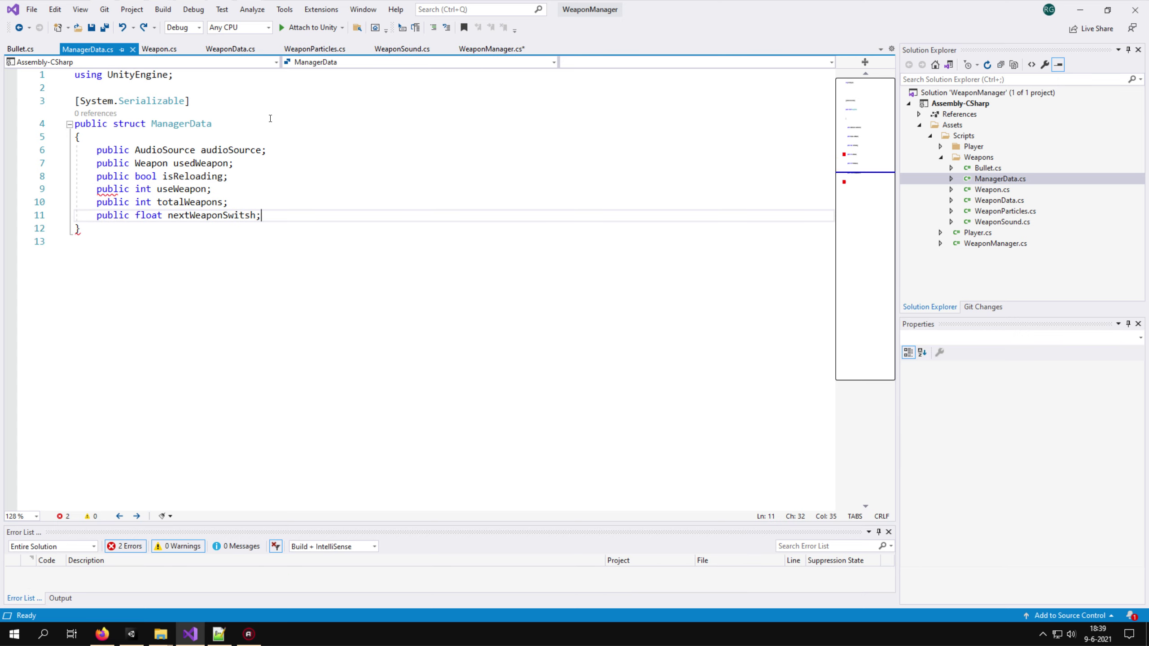
left_click(479, 49)
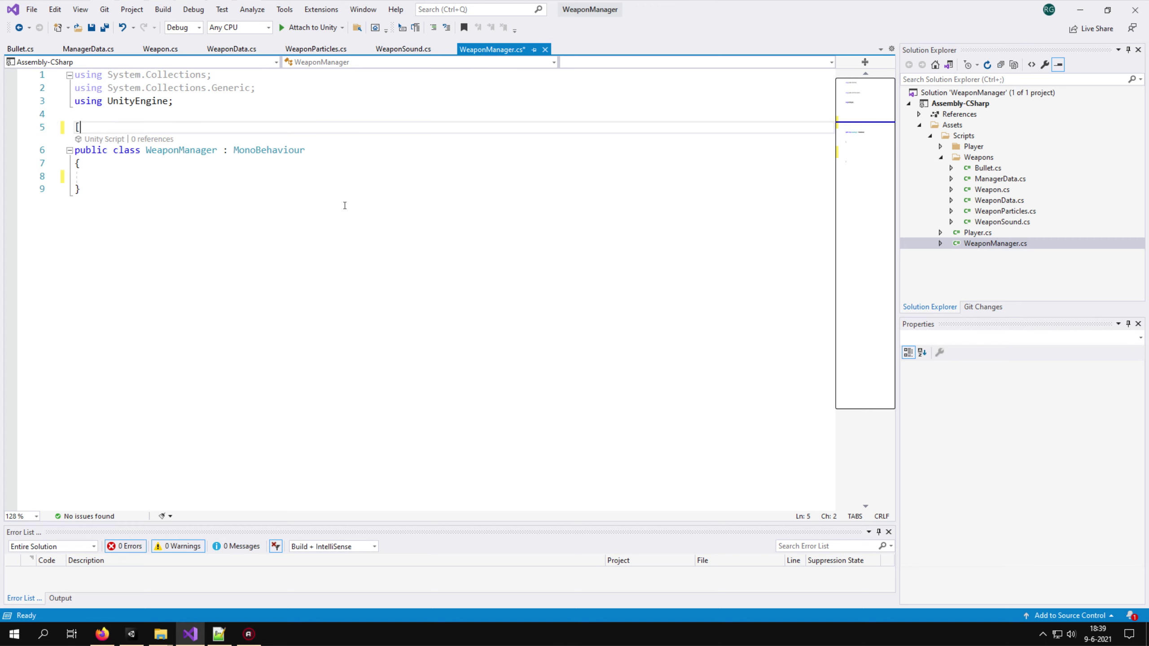
Require an AudioSource on WeaponManager and add shootKey, reloadKey, aimingKey and scroll-wheel fields
type("RequireComponent(typeof(AudioSource))]")
key("Down")
key("Down")
key("Down")
type("public Key")
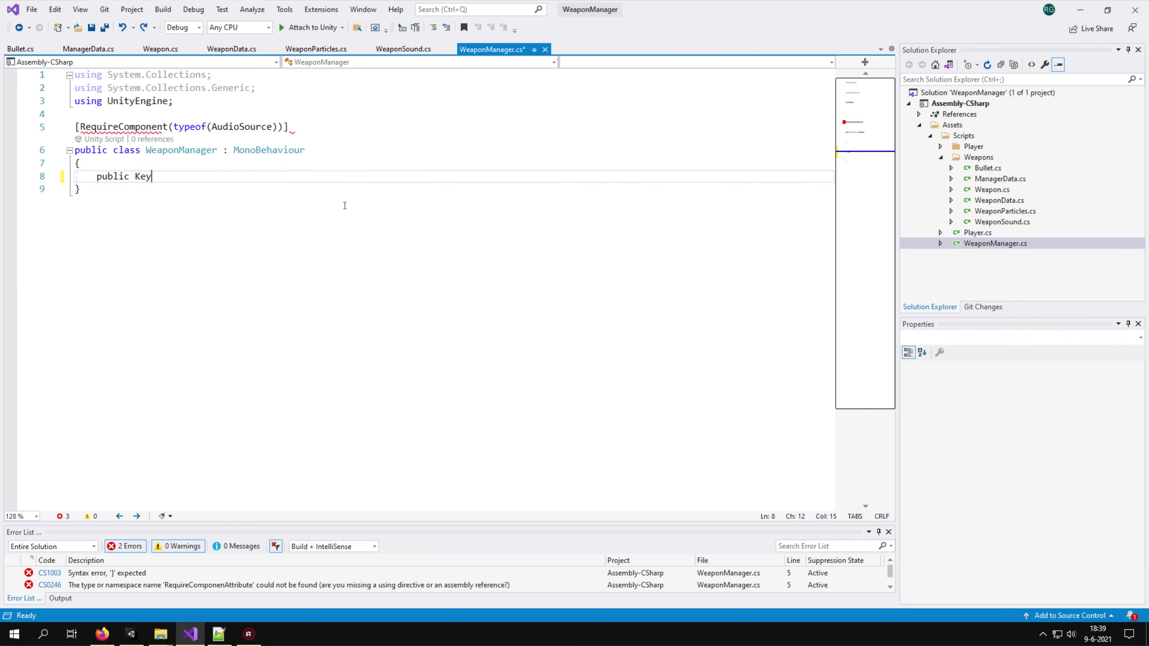
type("Code shootKey;")
key("Return")
type("public KeyCode reloadKey;")
key("Return")
type("public KeyCode ai")
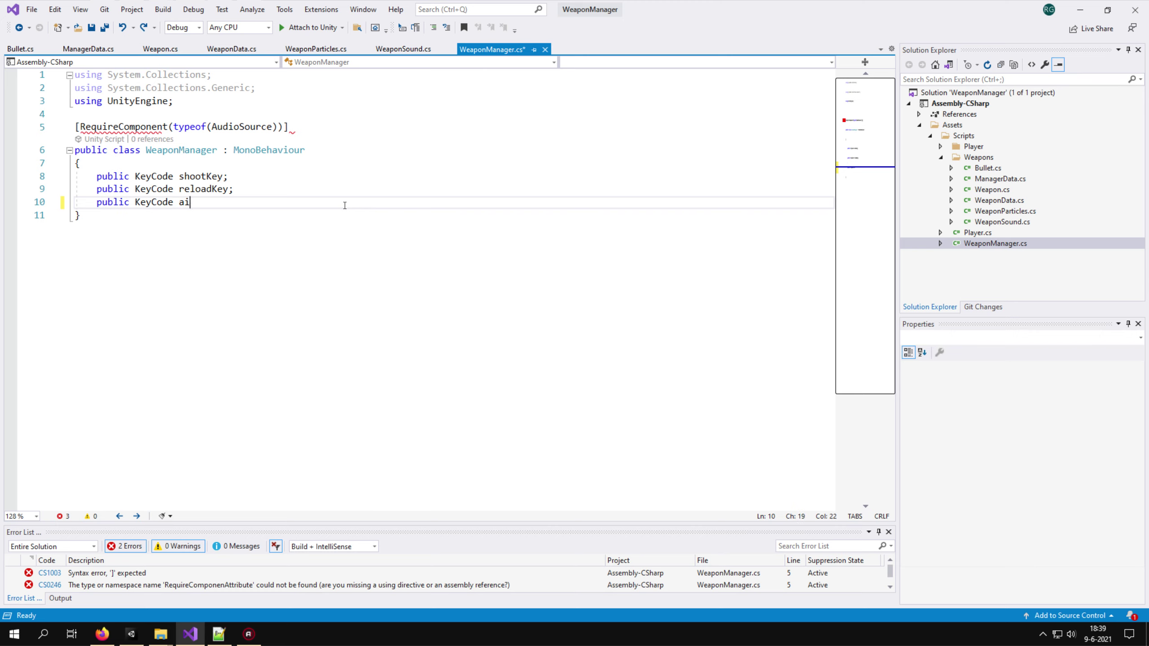
type("mingKey;")
key("Return")
type("public string mouseScrollWheel = \"Mouse ScrollWheel")
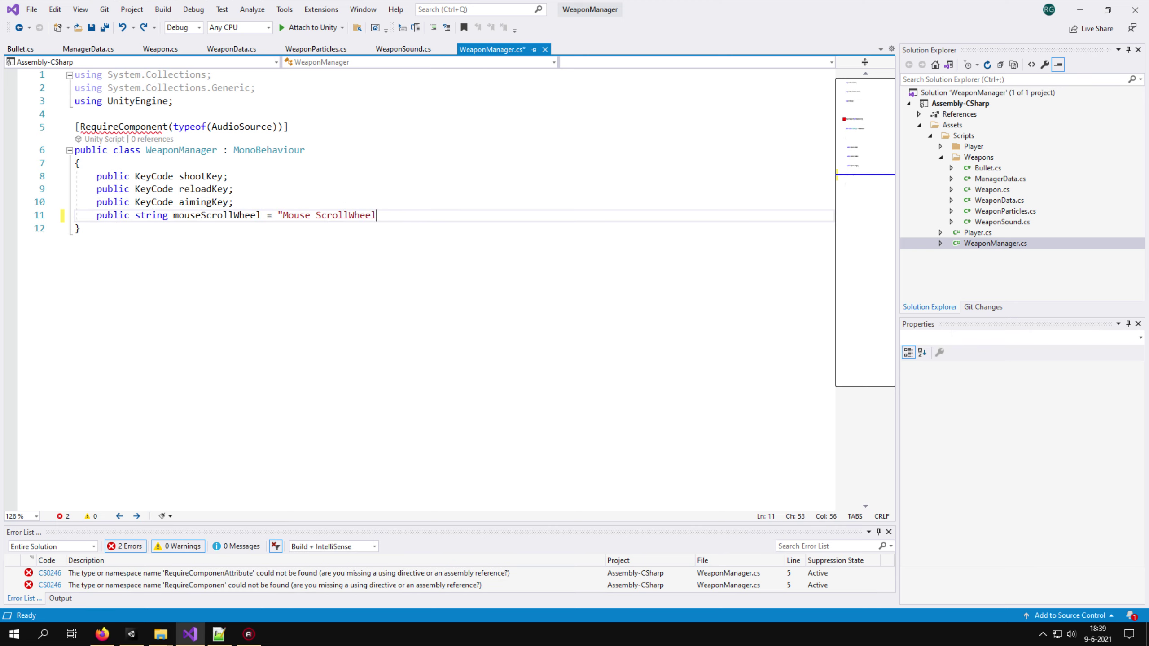
type("\";")
key("Return")
key("Return")
Add an activeWeapon index, a weapons list and a managerData field
type("public int activeWeapon;")
key("Return")
type("public List<Weapon> weapons =")
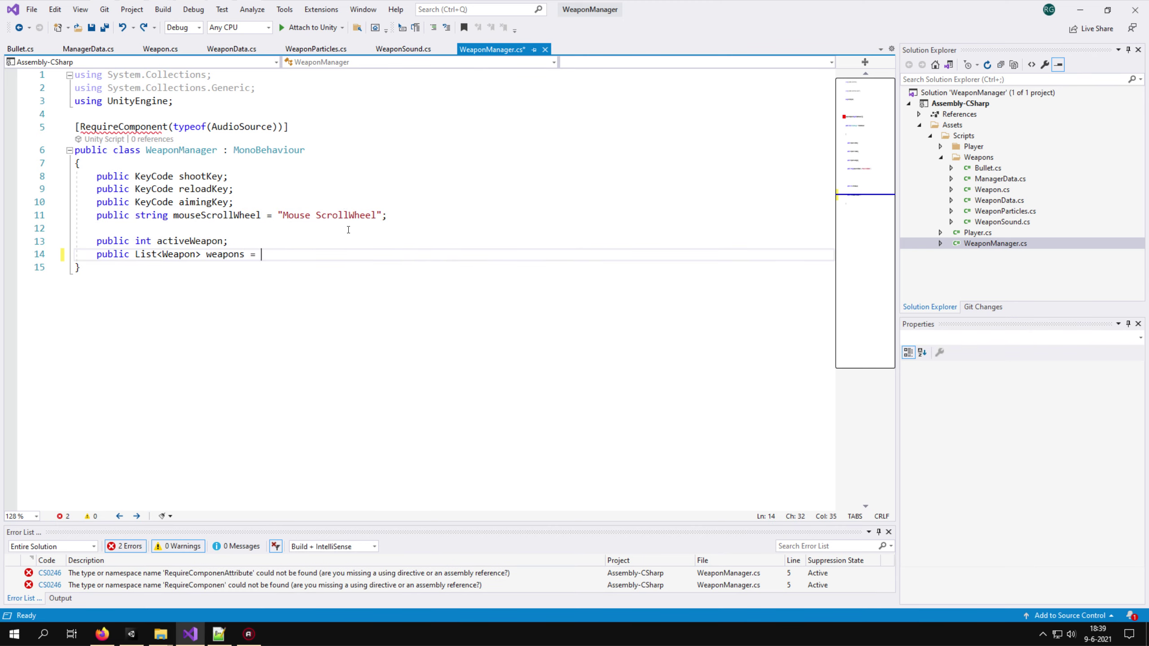
type("n>();")
key("Return")
key("Return")
type("ManagerD")
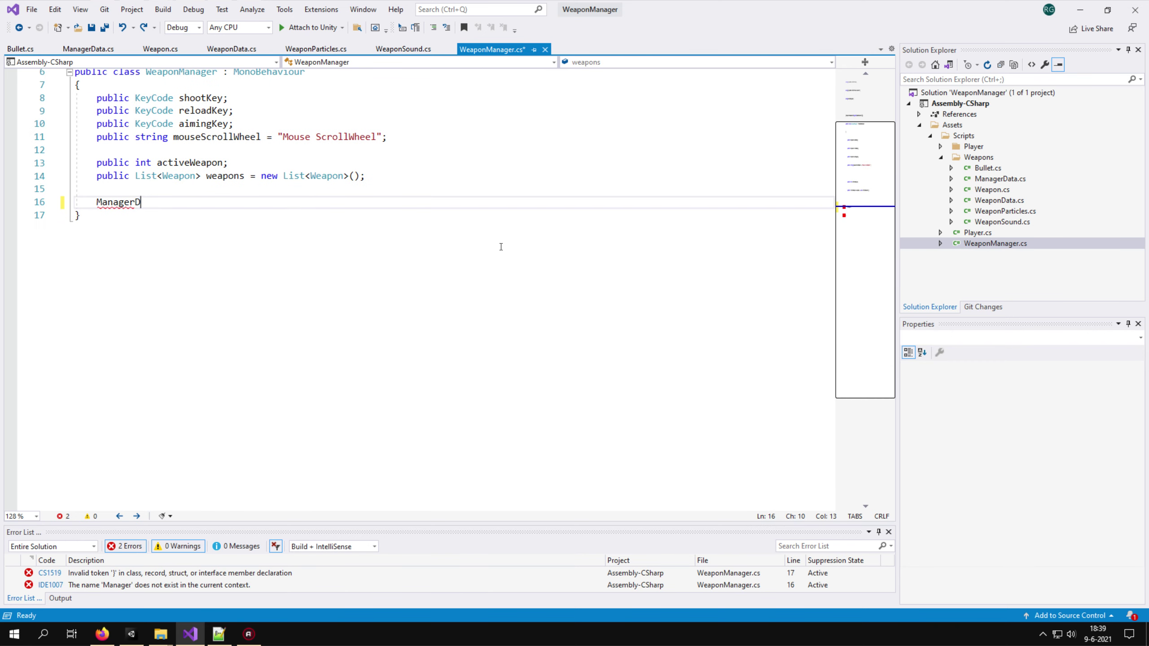
type("ata managerData;")
key("Return")
key("Return")
Add GetWeapon and a Start setting audioSource, usedWeapon, isReloading false and totalWeapons; save all
type("public Weapon GetWeapon() { re")
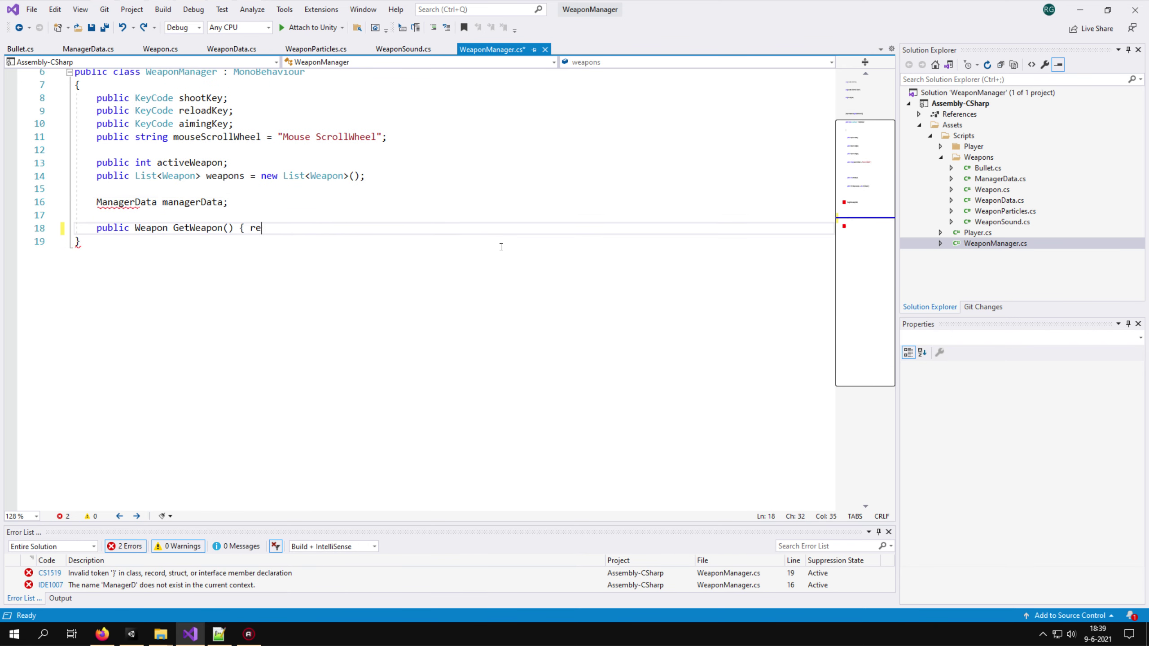
type("tiveWeapon]; }")
key("Return")
key("Return")
type("public void Start()")
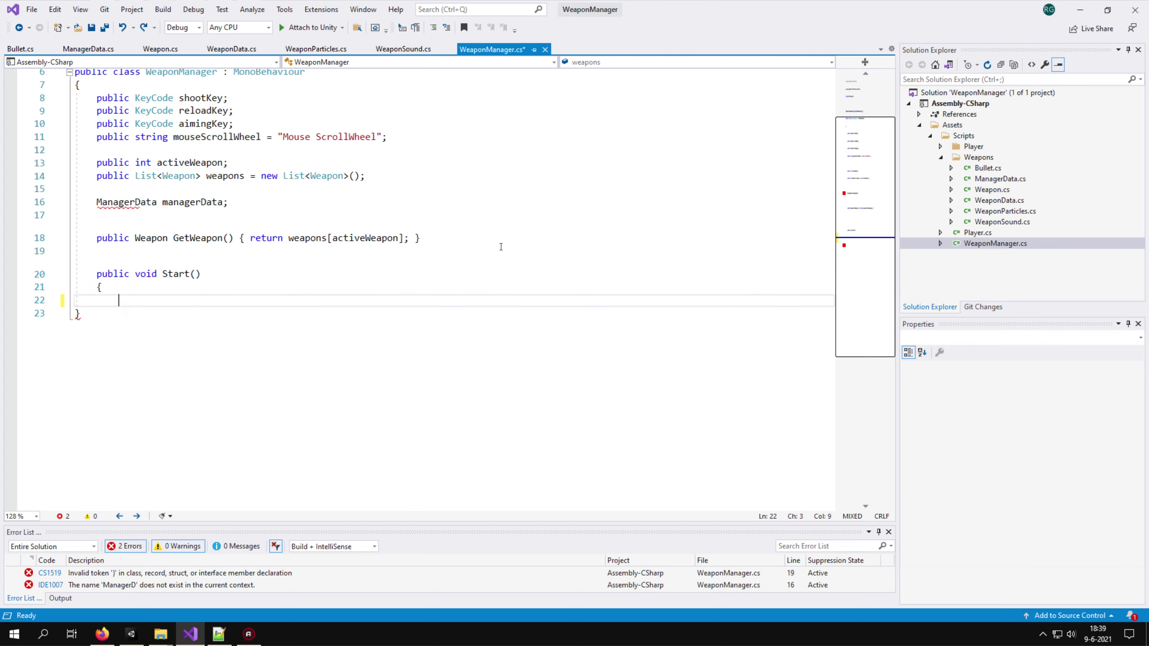
type("     {         managerData.audioSource = GetComponent<AudioSource>();")
key("Return")
type("mana")
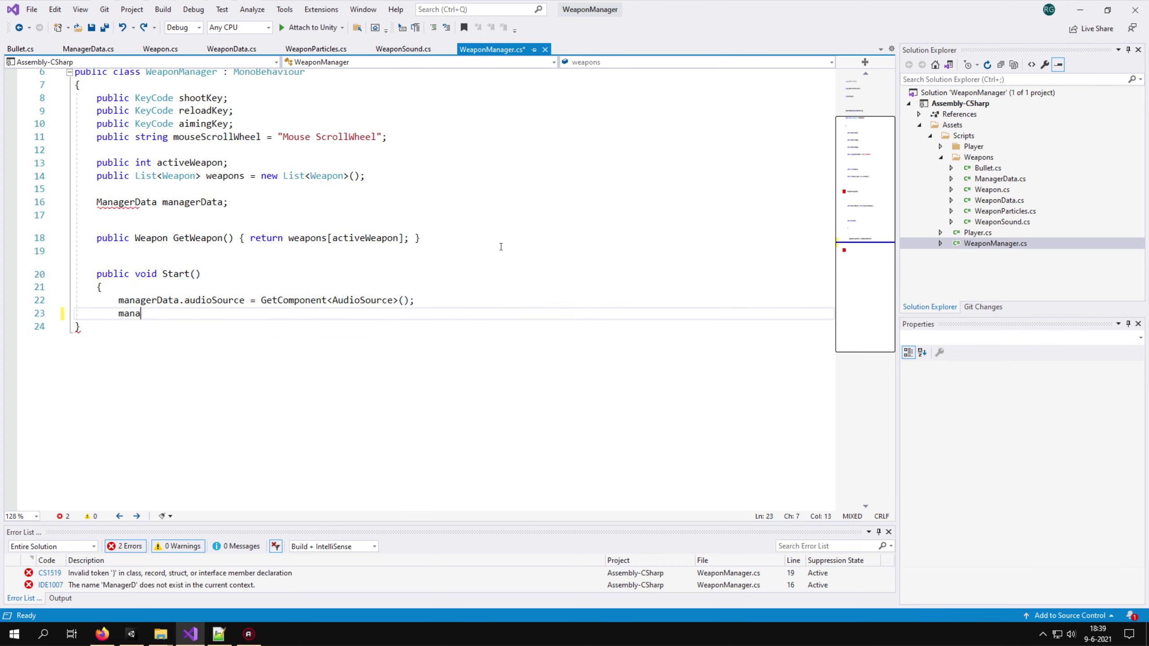
type("gerData.usedWeapon = GetWeapon();")
key("Return")
type("managerData.isReloading ")
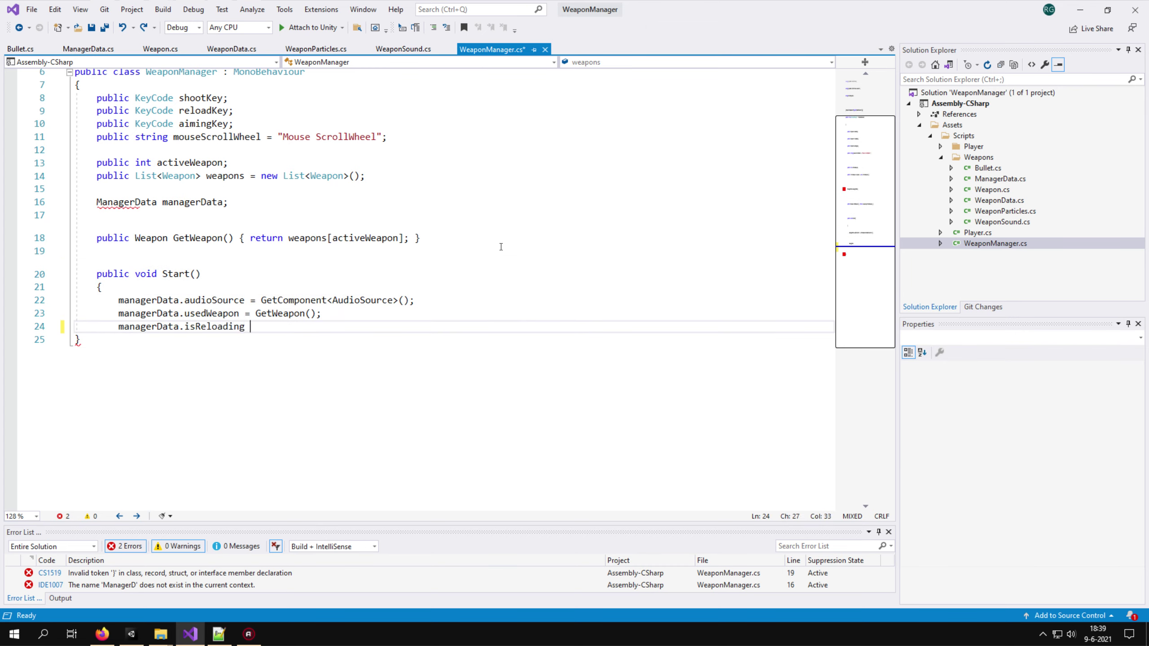
type("= false;")
key("Return")
type("managerData.totalWeapons = weapons.Count;")
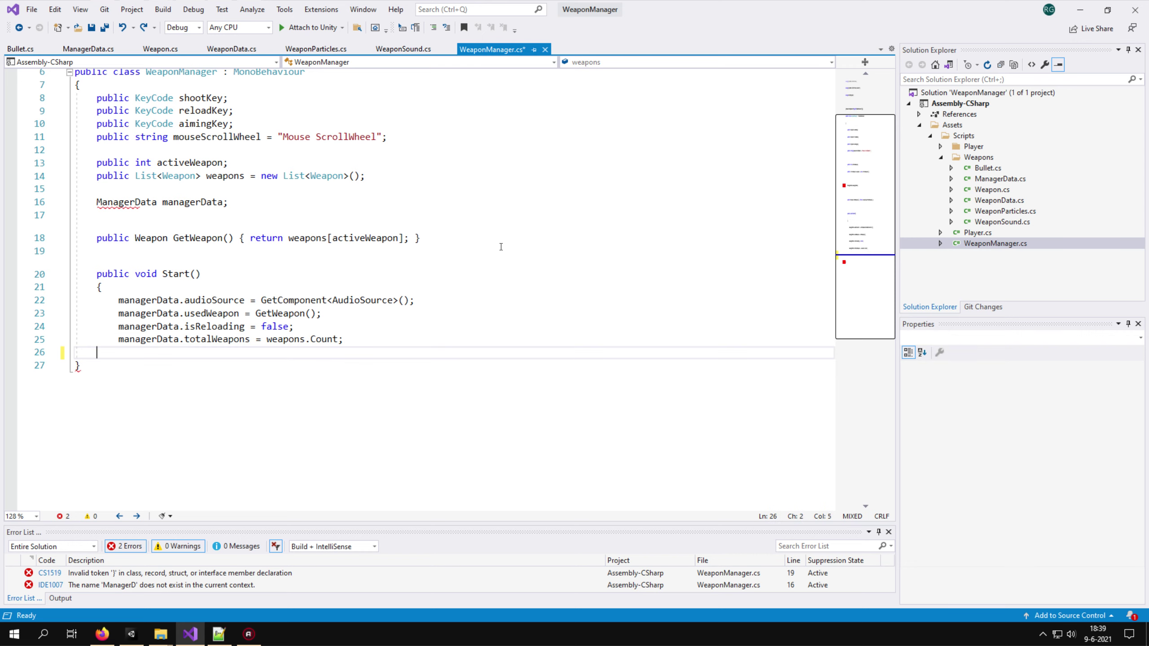
key("Return")
left_click(106, 26)
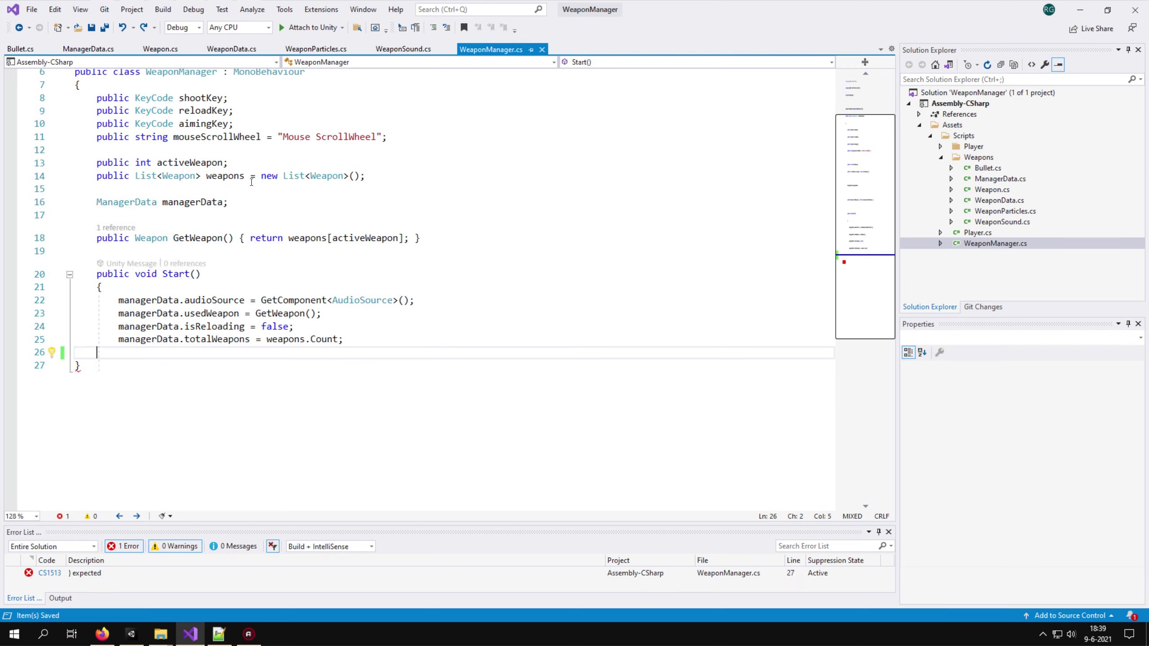
type("}")
Begin an Update method with a managerData.isReloading check
key("Return")
key("Return")
type("public void Update()")
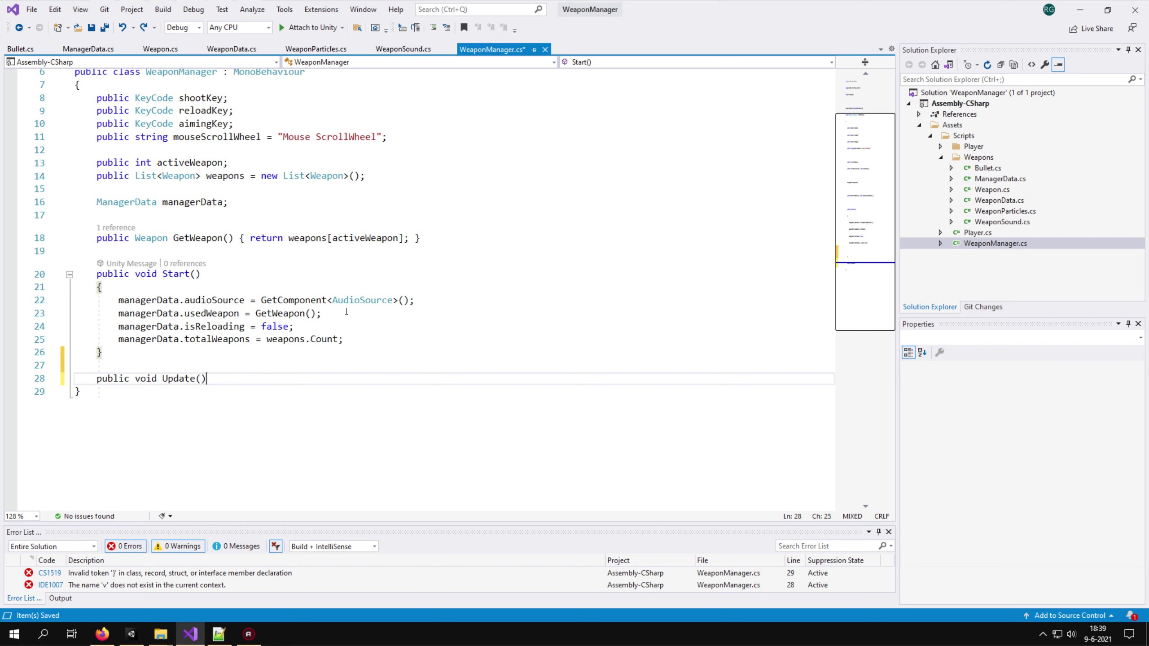
key("Return")
key("braceleft")
key("Return")
type("if (managerData.isRe")
scroll(347, 312, "down", 3)
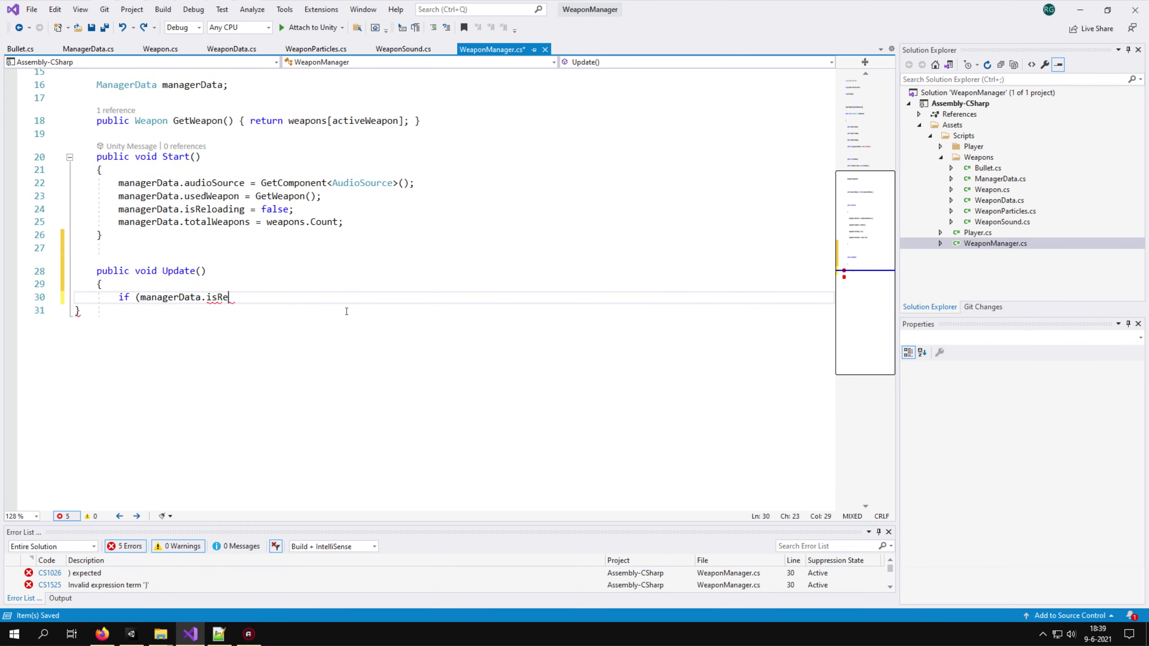
In Update, shoot on shootKey, reload on reloadKey, and move the weapon toward aim while aiming
type("lse)         {             //Shoot             if (Input.GetKeyDown(")
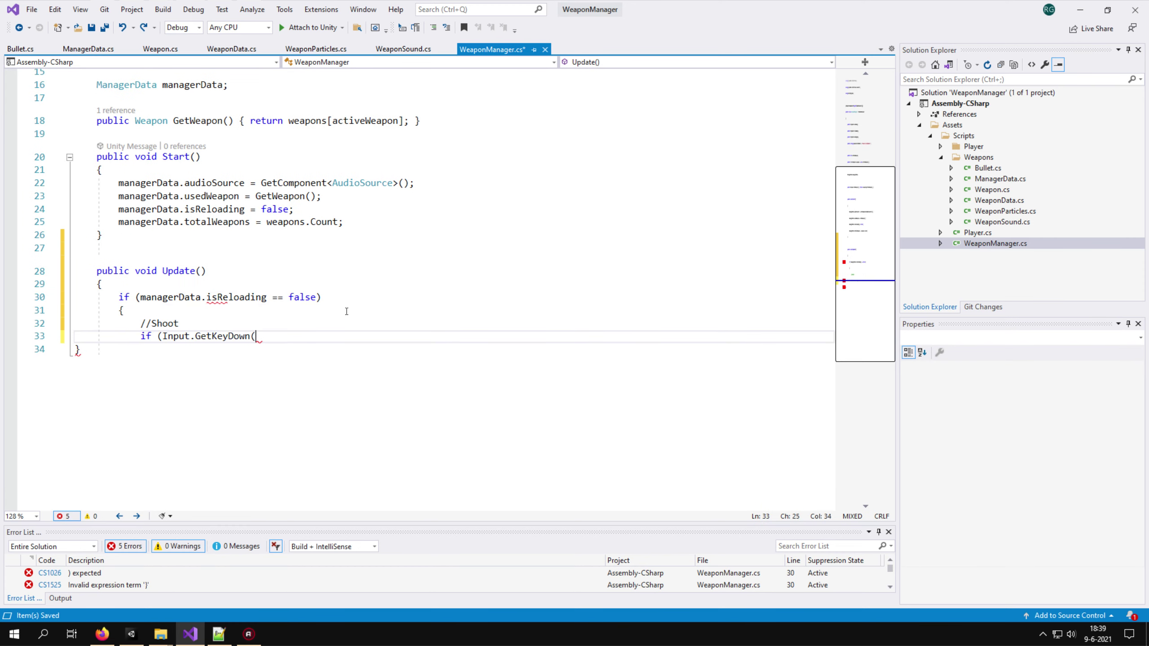
type("shootKey) &&")
scroll(346, 312, "down", 3)
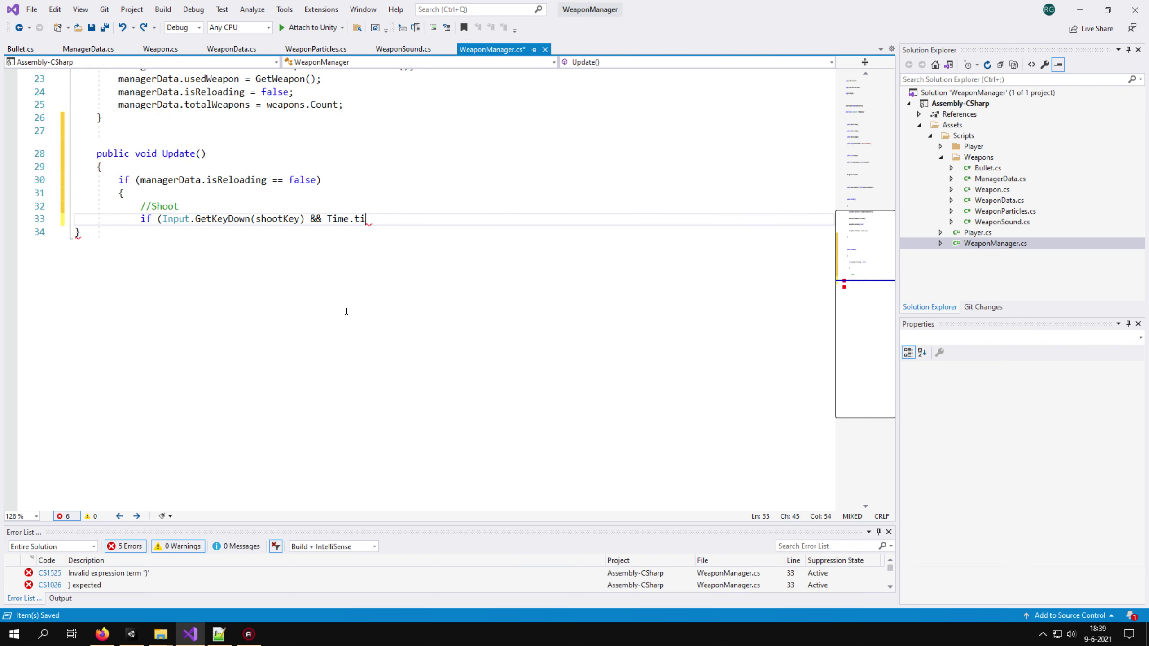
type("re) { Shoot(); ")
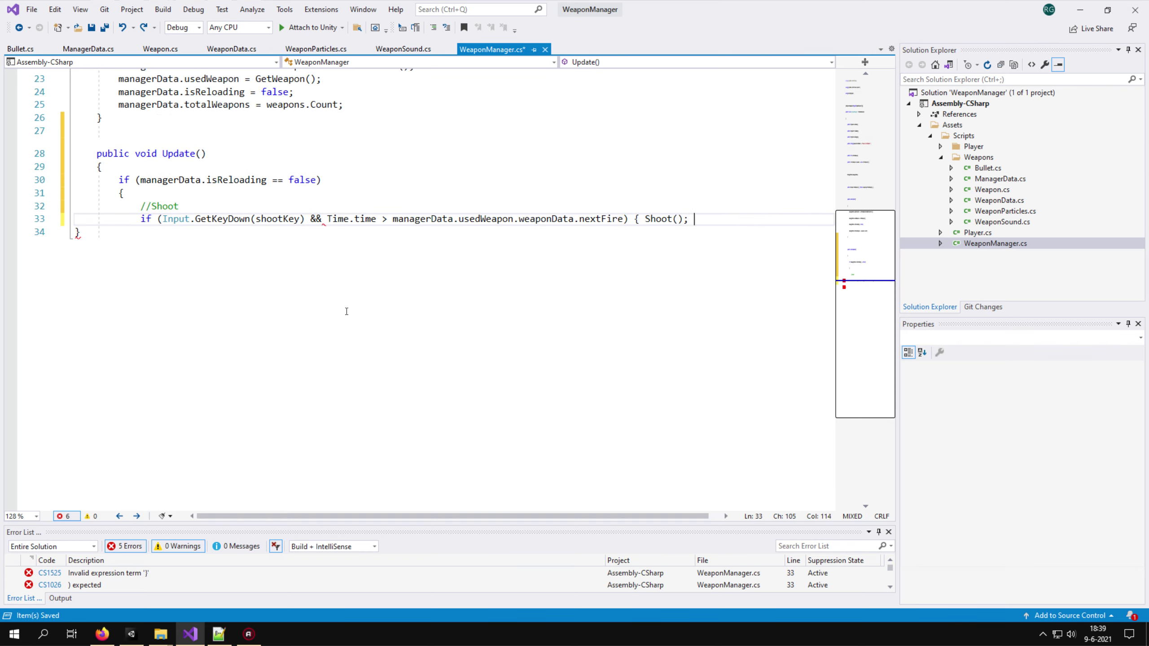
type("}  //Reload")
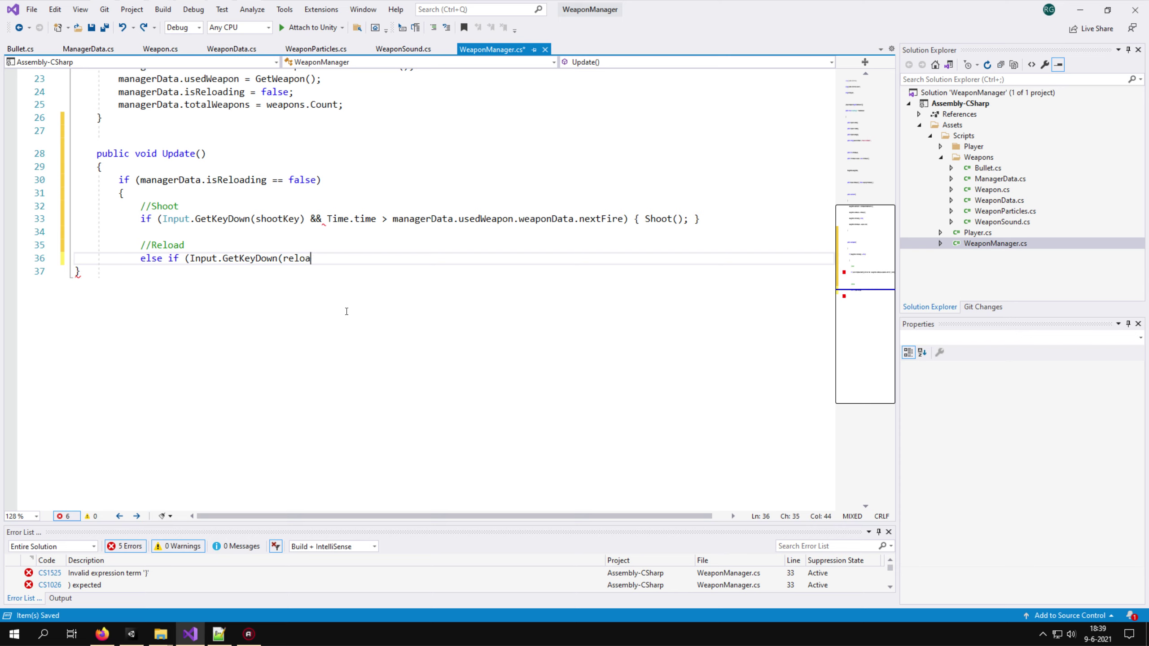
type(" e(); }  //Aiming else if ")
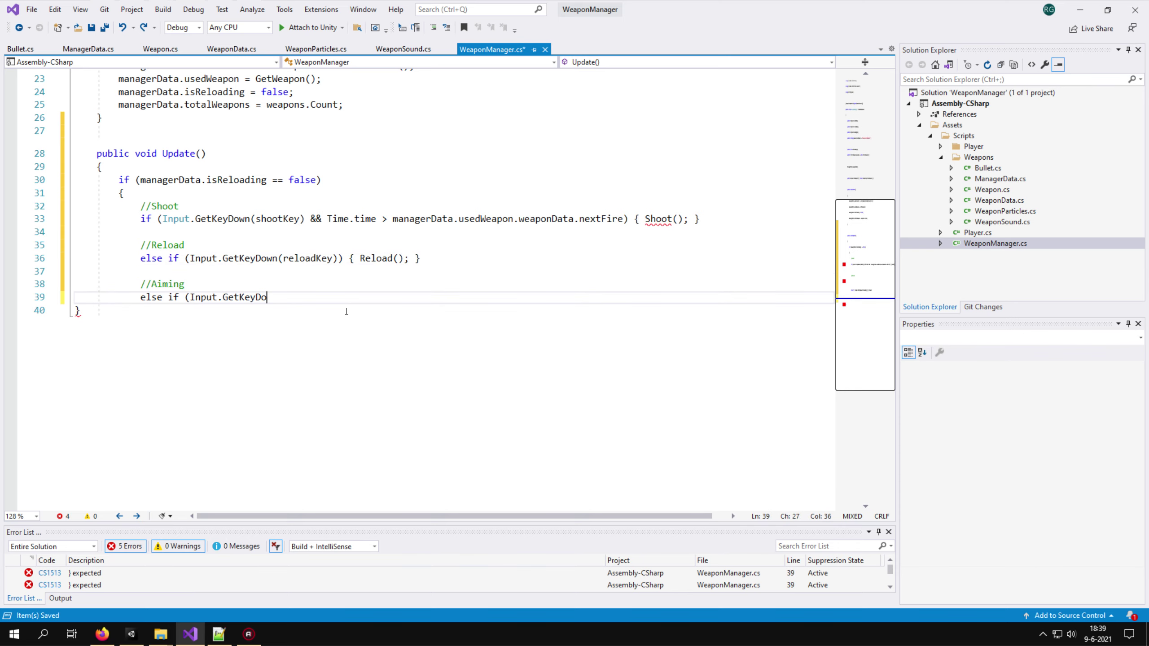
type(" { managerData.usedWeapon.weaponData.")
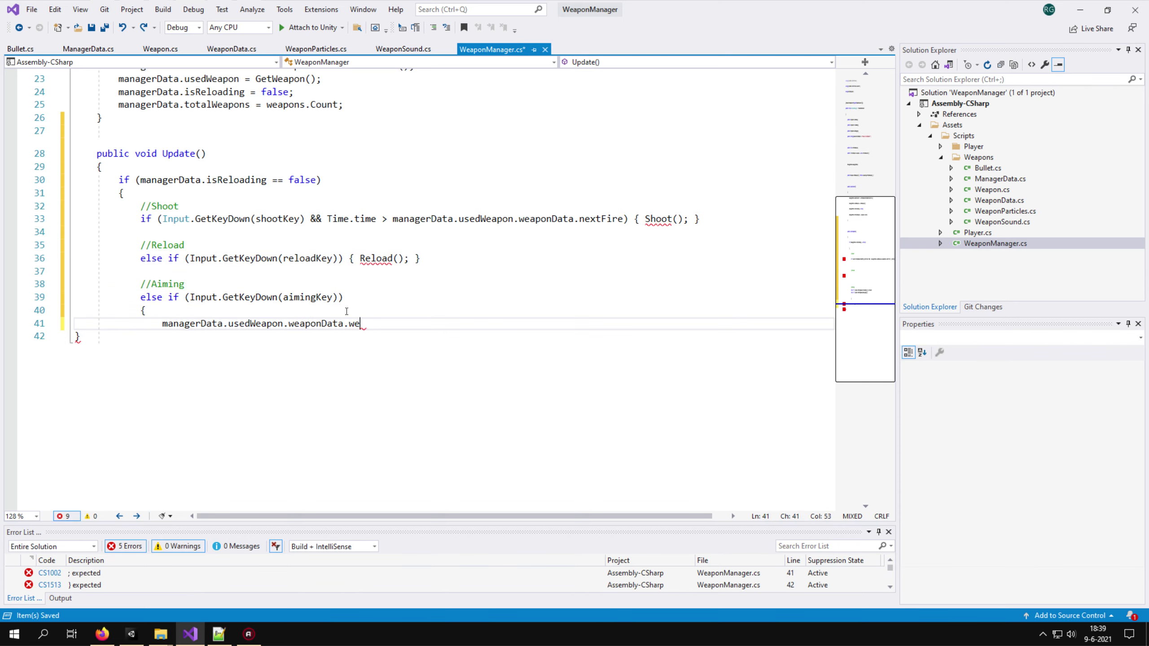
type("weapon.transform.")
type("managerData.usedWeapon")
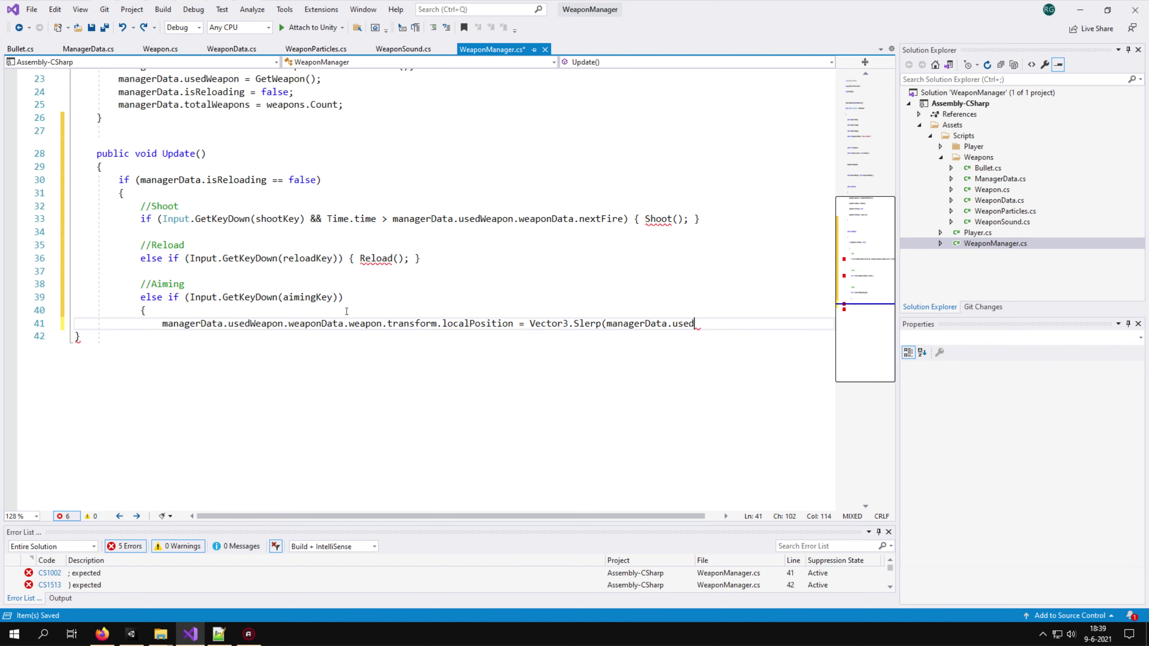
type(".weaponData.weapon.transform.localPosition, managerDat")
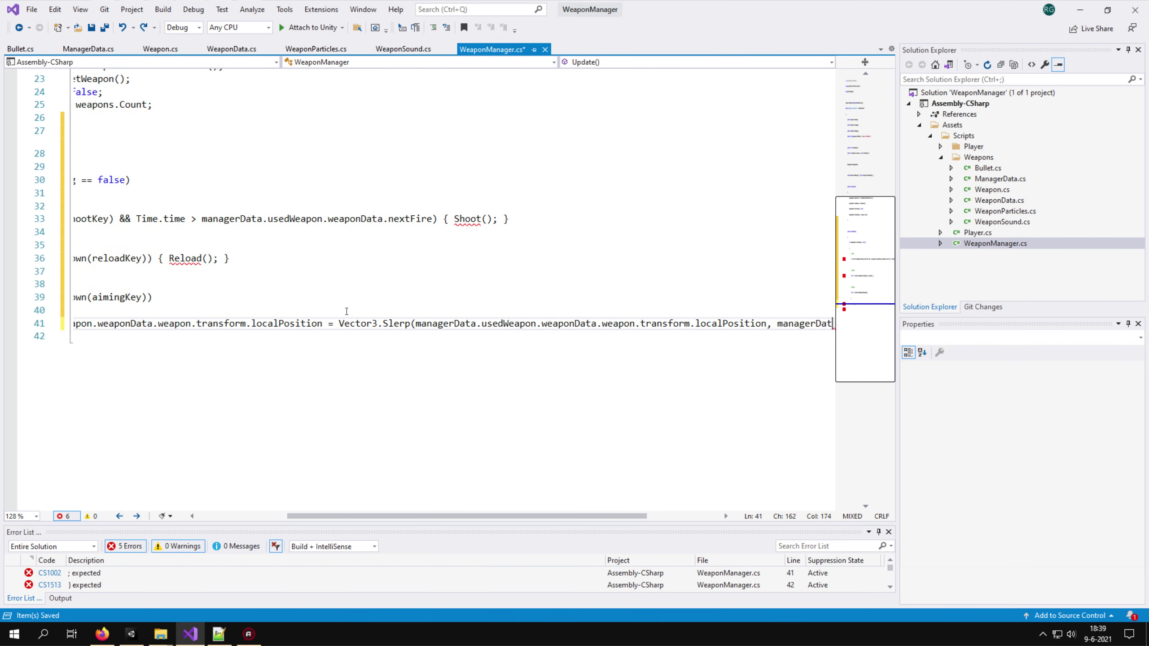
type("a.usedWeapon.weaponData.aimFire, 10 * Time.deltaTime);")
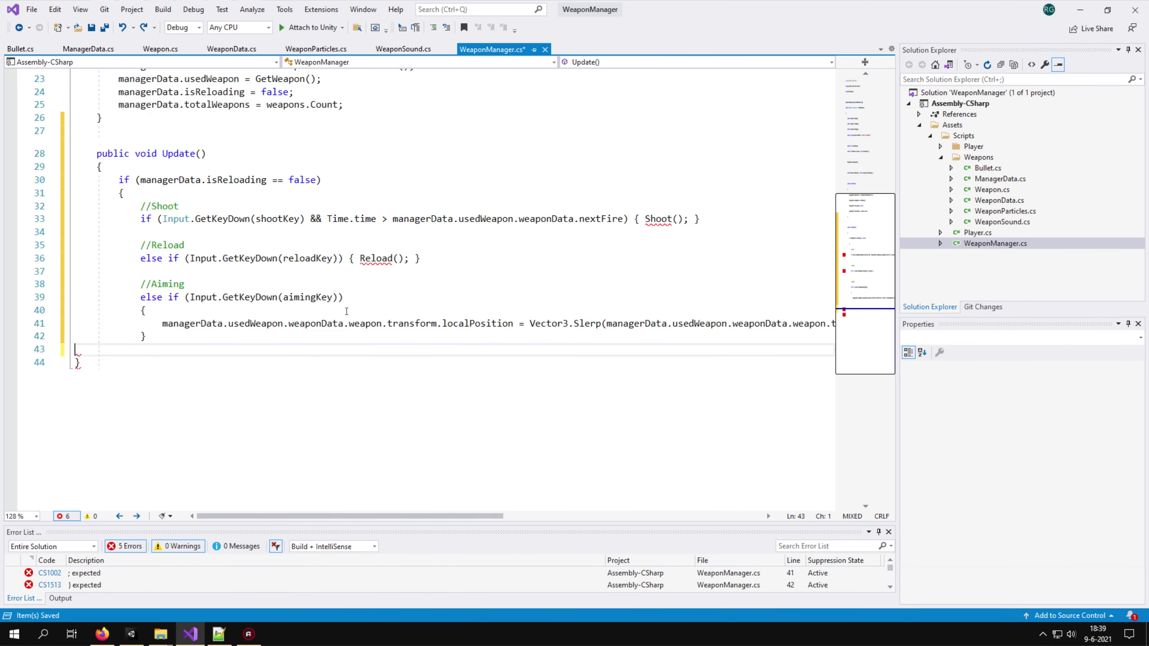
Add a GetKeyUp(aimingKey) branch resetting the weapon's localPosition to hipFire
key("Down")
key("End")
key("Return")
key("Return")
type("else if (Input.GetKeyUp(aimingKey))")
key("Return")
type("{")
key("Return")
type("managerDat")
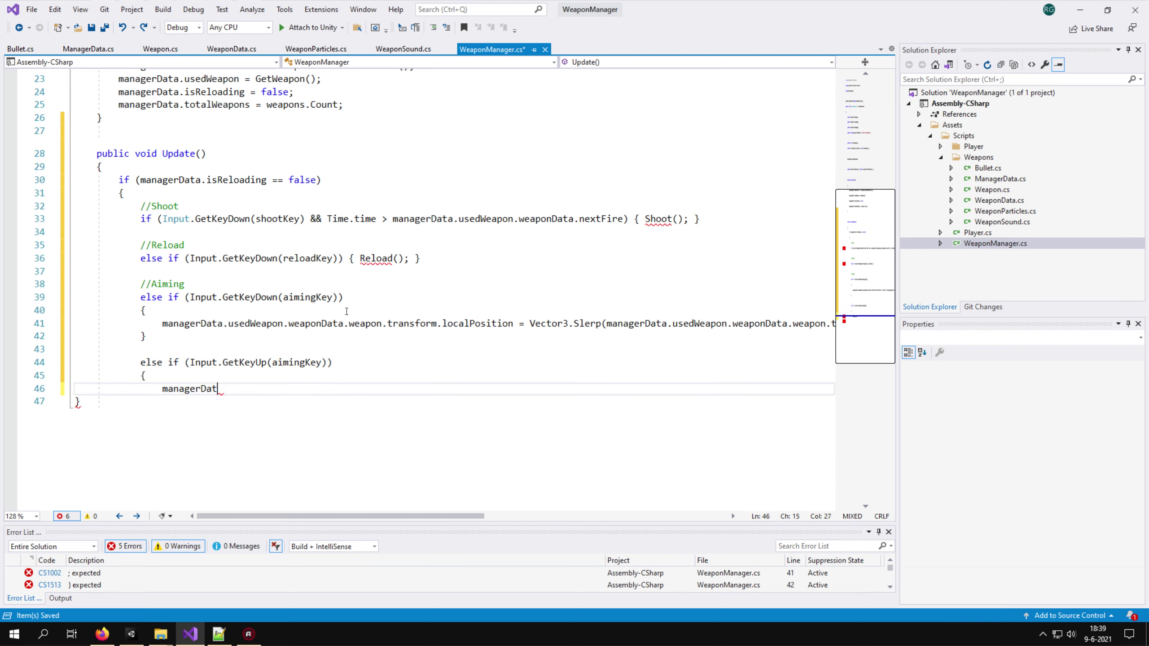
type("a.usedWeapon.weaponData.weapon.transform.localPosition = mana")
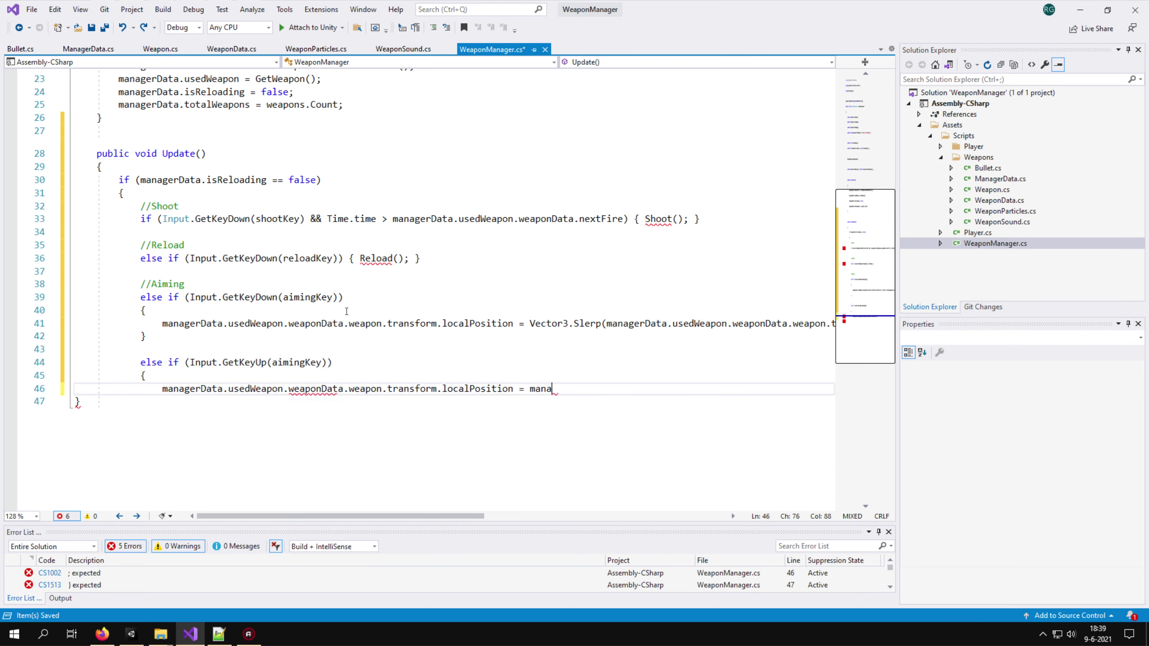
type("gerData.usedWeapon.weaponData.hipFire;")
key("Return")
type("}")
key("Return")
key("Return")
Under a '//Switch weapons' comment, add the forward scroll branch checking useWeapon < totalWeapons
type("//Switch wea")
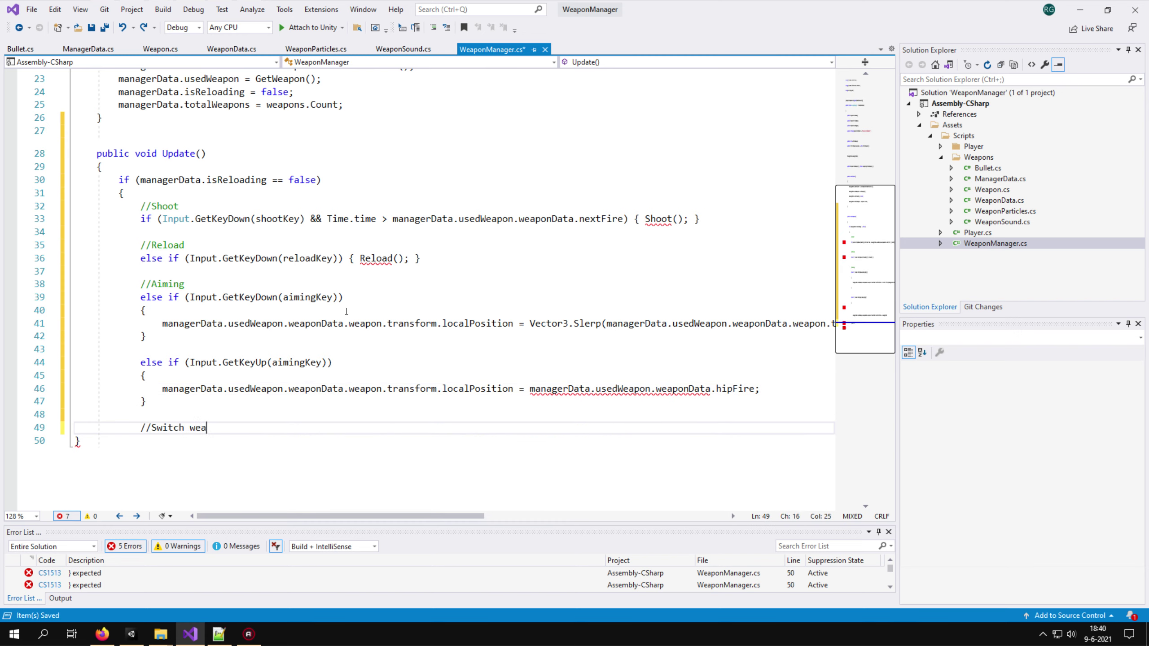
type("pons")
key("Return")
type("else if")
type("(mouseScrollWheel) > 0f && Tim")
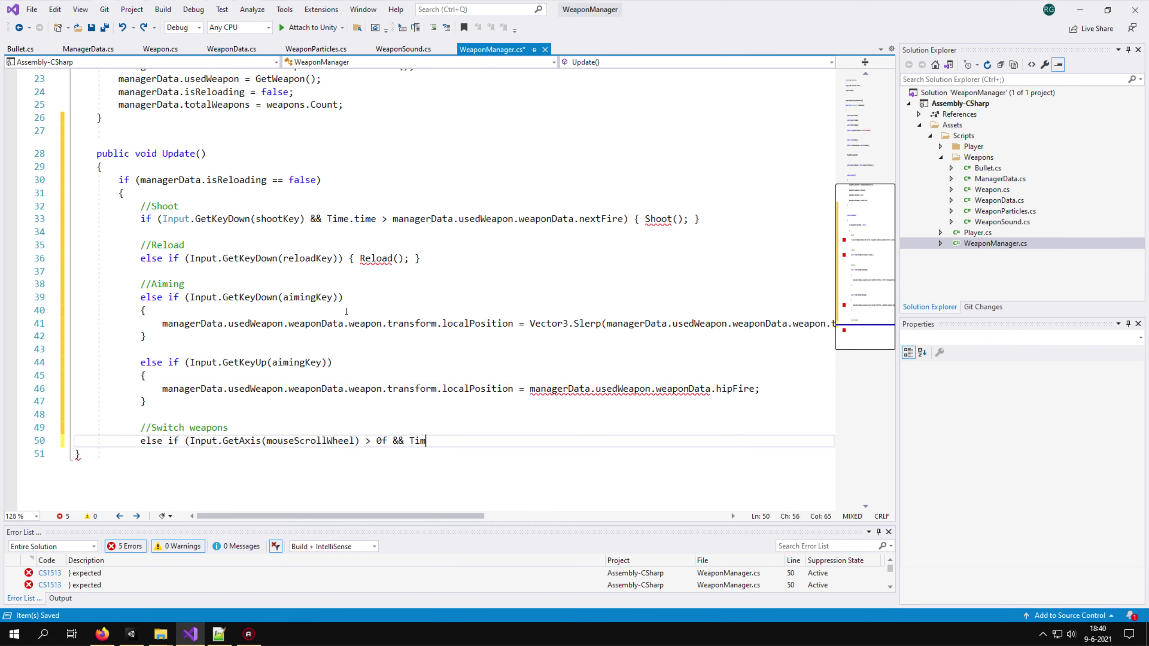
type("Switsh) // forward")
key("Return")
type("{")
key("Return")
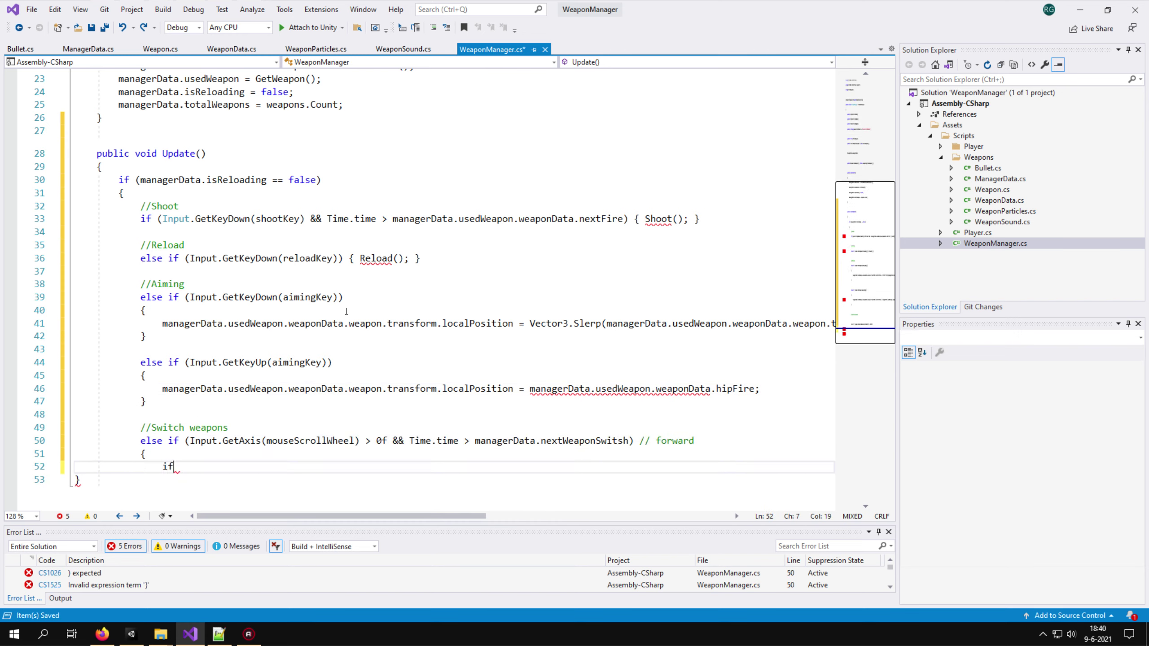
type("if (managerData.useWeapon < mana")
type("nagerData.totalWeapons)")
Inside the forward branch, set nextWeaponSwitsh from reloadTime and increment useWeapon
key("Return")
type("{")
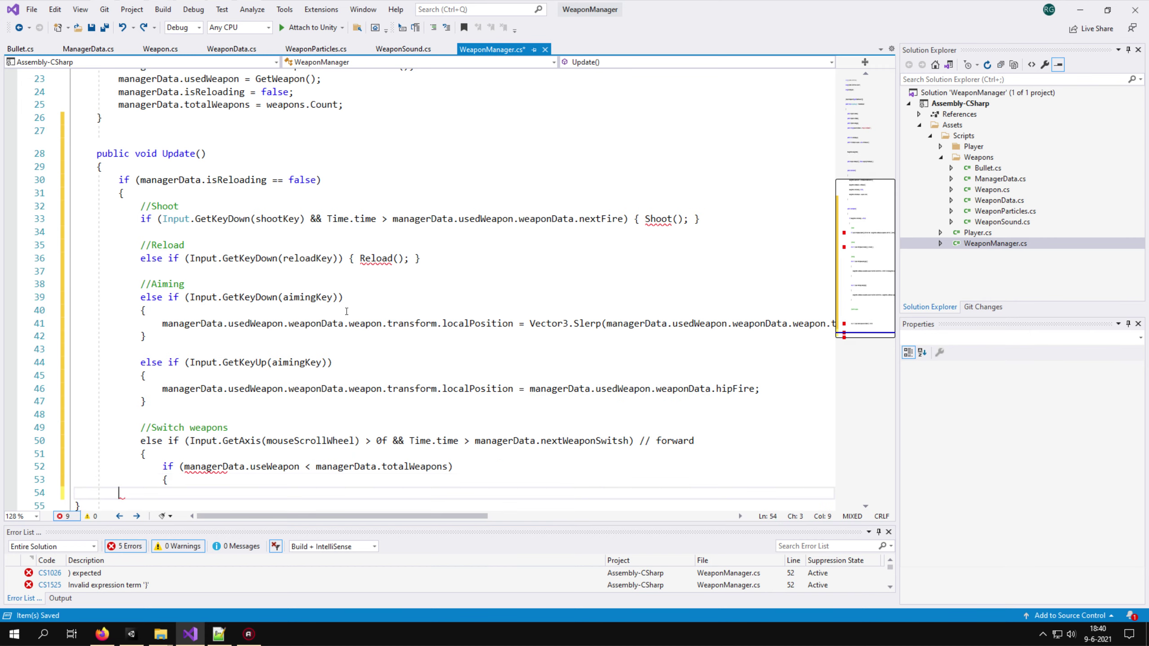
key("Return")
type("managerData.n")
scroll(354, 286, "down", 4)
scroll(354, 286, "down", 2)
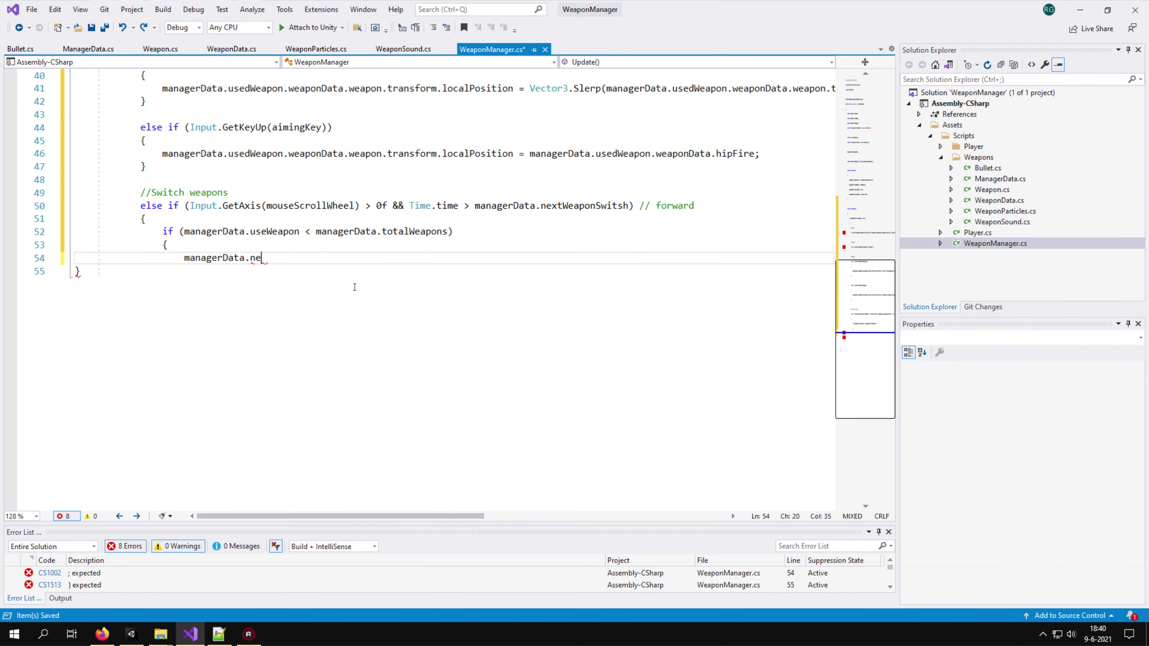
type("xtWeaponSwitsh = Time.time + managerData.usedWeapon.we")
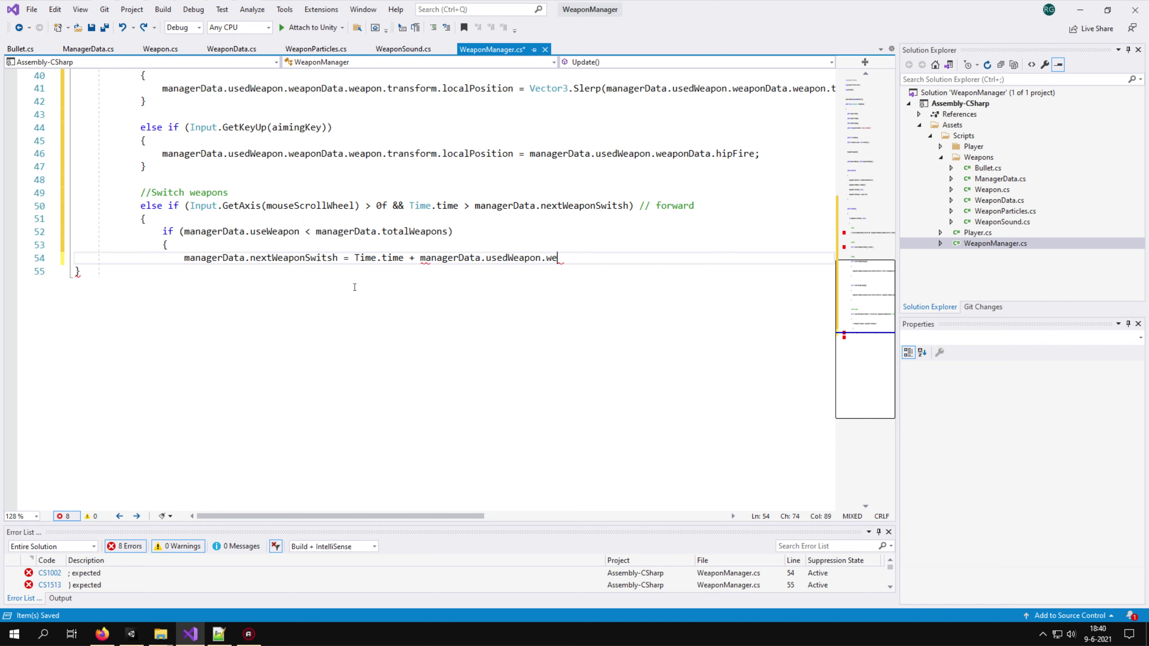
type("aponData.reloadTime;")
key("Return")
type("managerData.useWeapon++;")
key("Return")
type("} }")
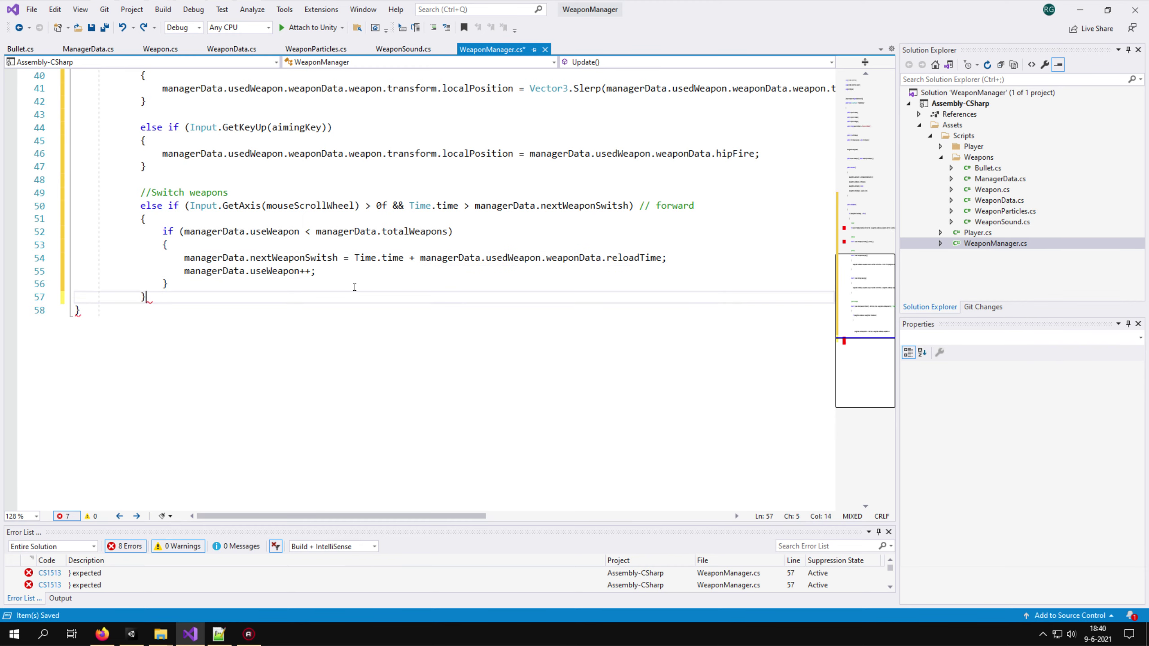
key("Return")
Start the backward scroll branch checking useWeapon > 0 and setting nextWeaponSwitsh from reloadTime
type("else if (Input.GetAxis(mouseScrollWheel) < 0f && Time.ti")
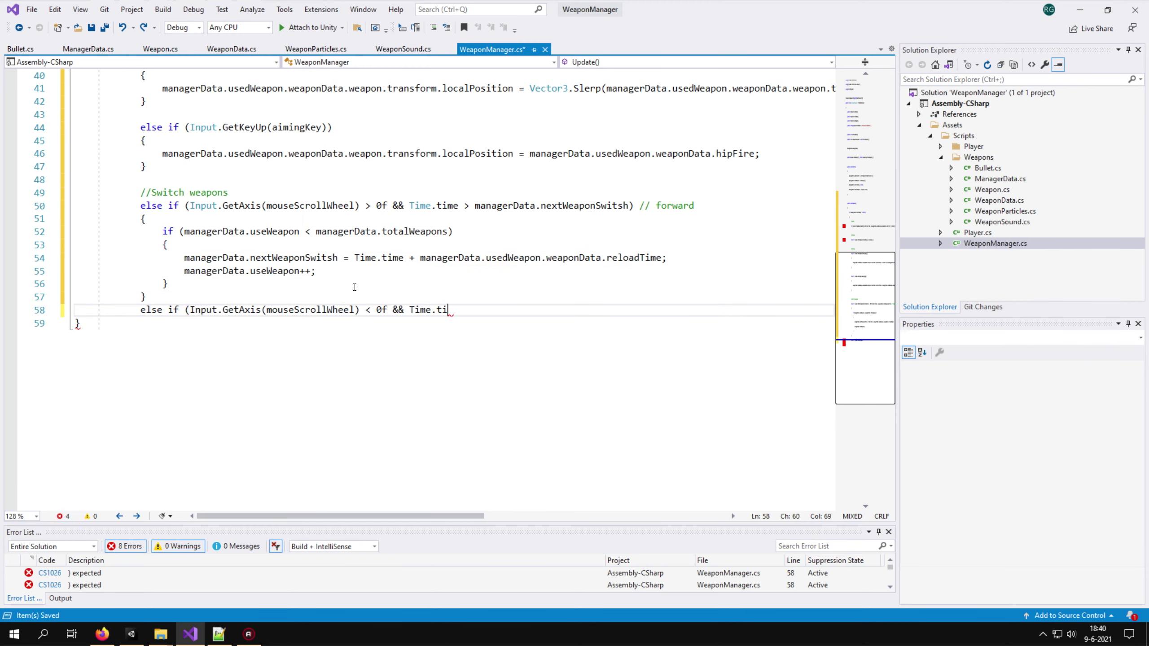
type("me > managerData.ne")
scroll(354, 287, "down", 2)
type("xtWeapo")
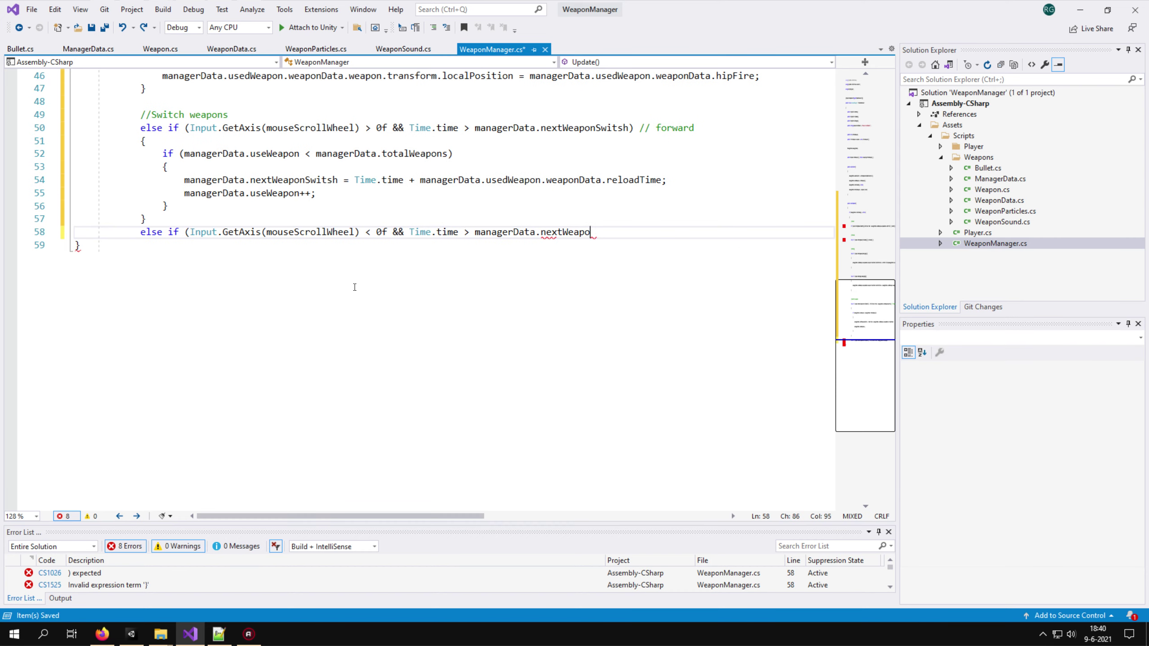
type("nSwitsh) // backwards")
key("Return")
type("{")
key("Return")
type("if (managerData.useWeapon > 0")
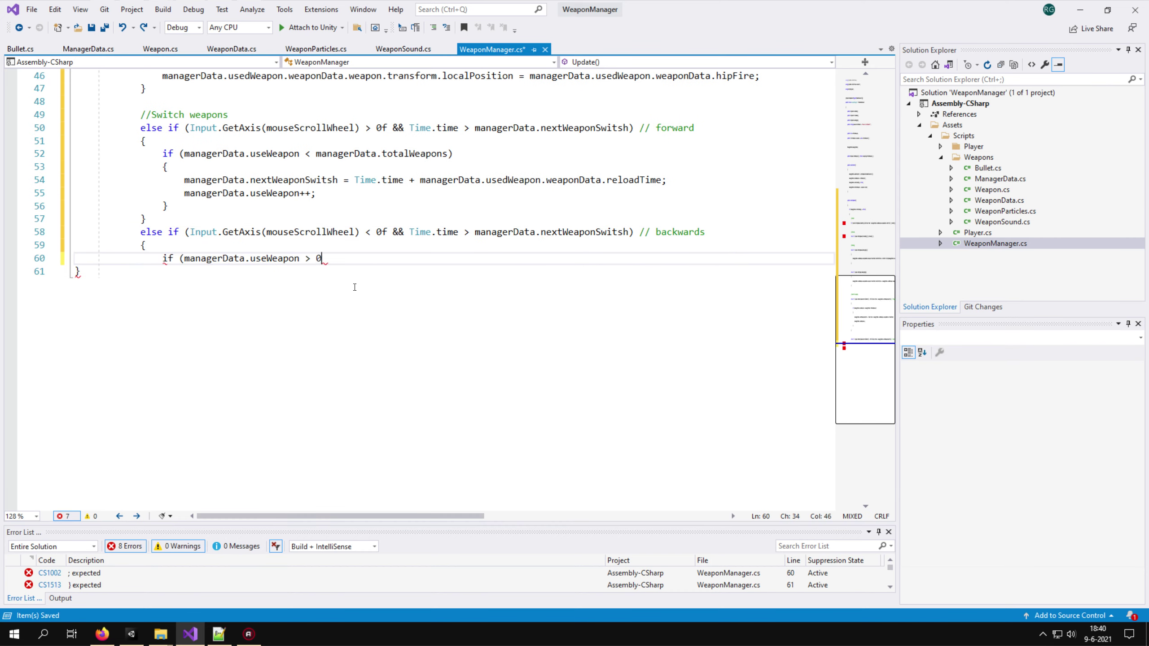
type(")")
key("Return")
type("{")
key("Return")
type("managerData.nextWeaponSwitsh = Ti")
type("me.time + manag")
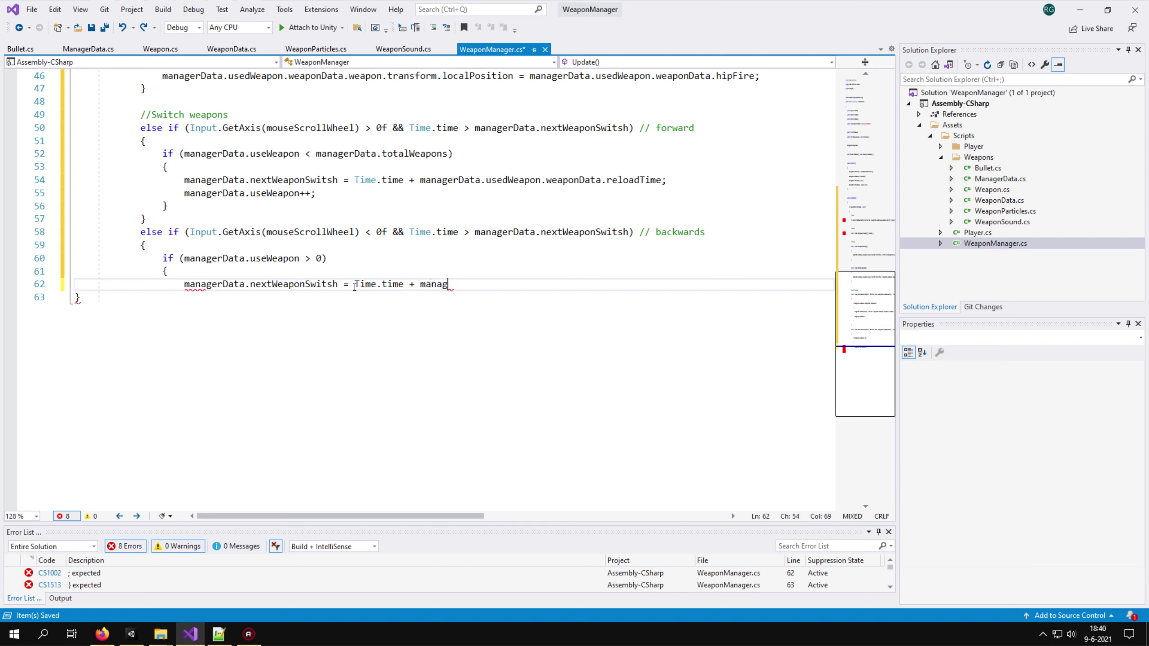
type("erData.usedWeapon.weaponData.reloadTime;                     managerData.use")
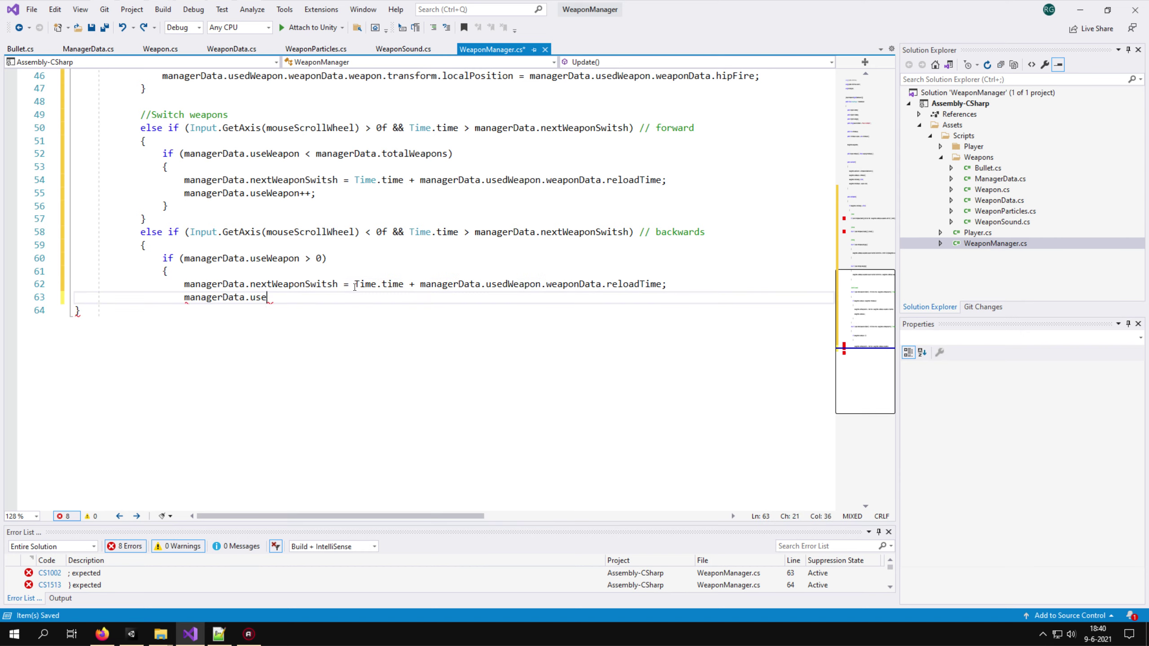
type("Weapon--;                 }             }             SwitshWe")
type("apon(managerData.useWeapon);")
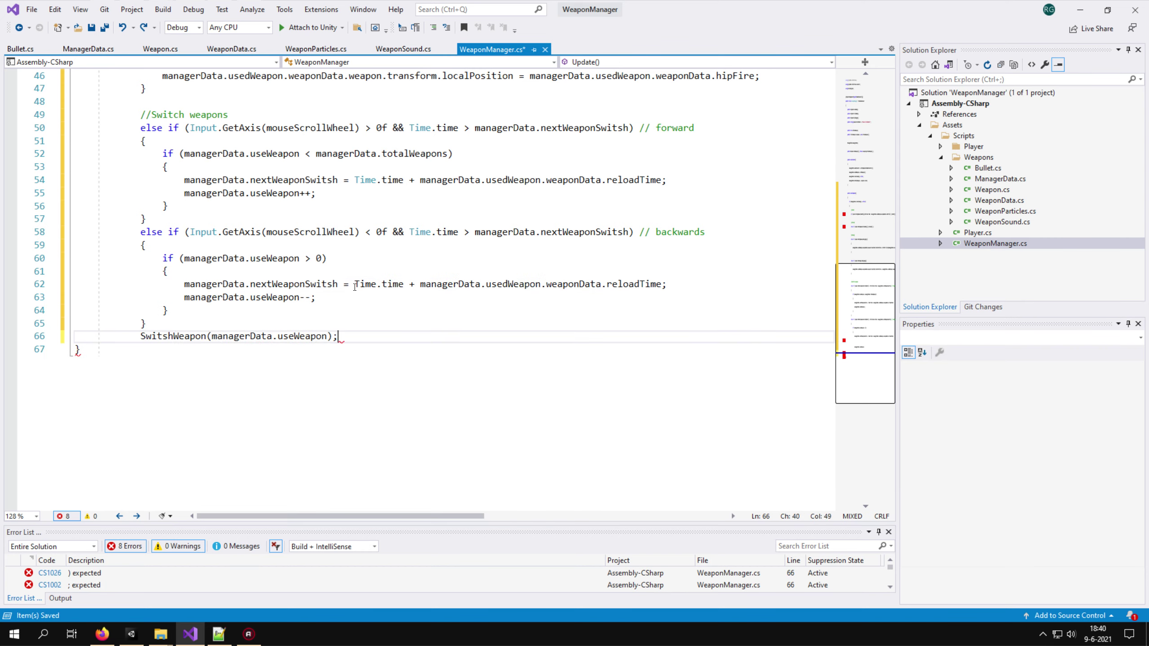
type("         }     }      void Shoot()     {         if (managerData.usedWeapon.weaponData.bulletAmou")
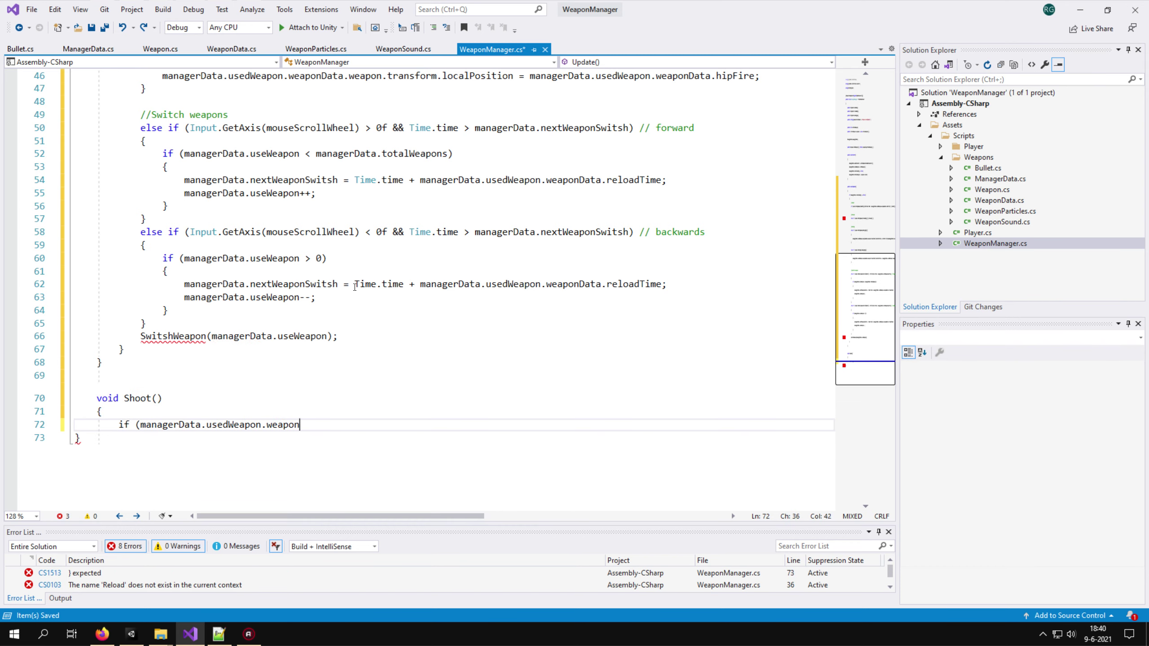
type("nt > 0)         ")
type("{             ")
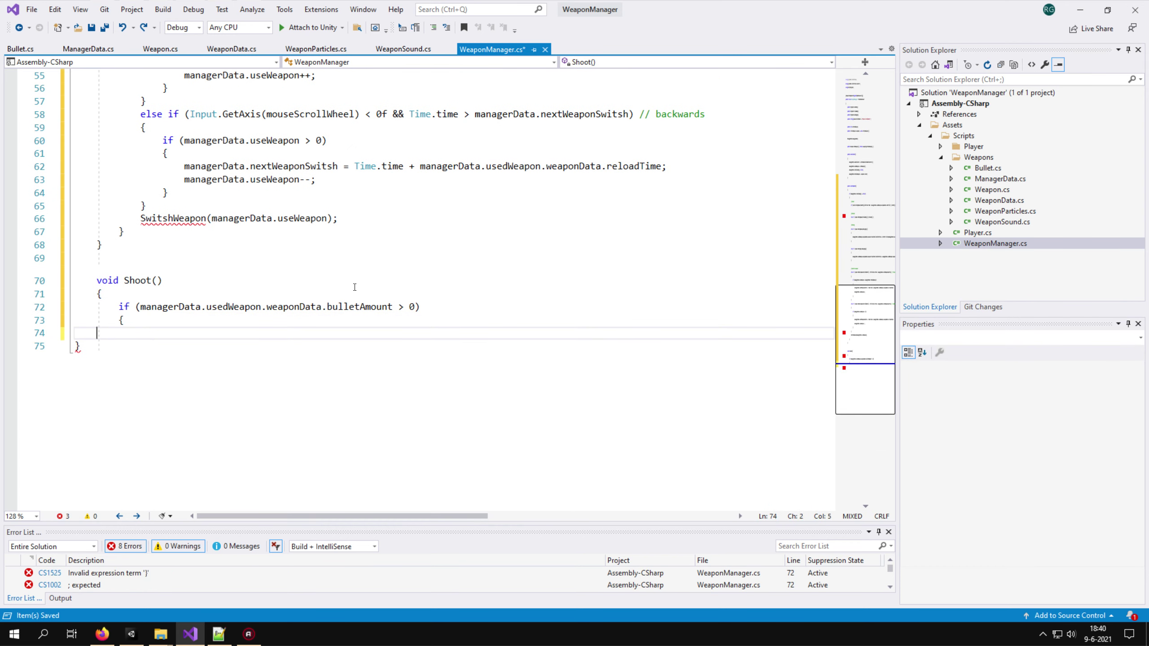
type("managerData.usedWeapon.weaponData.nextFire = Time.time + m")
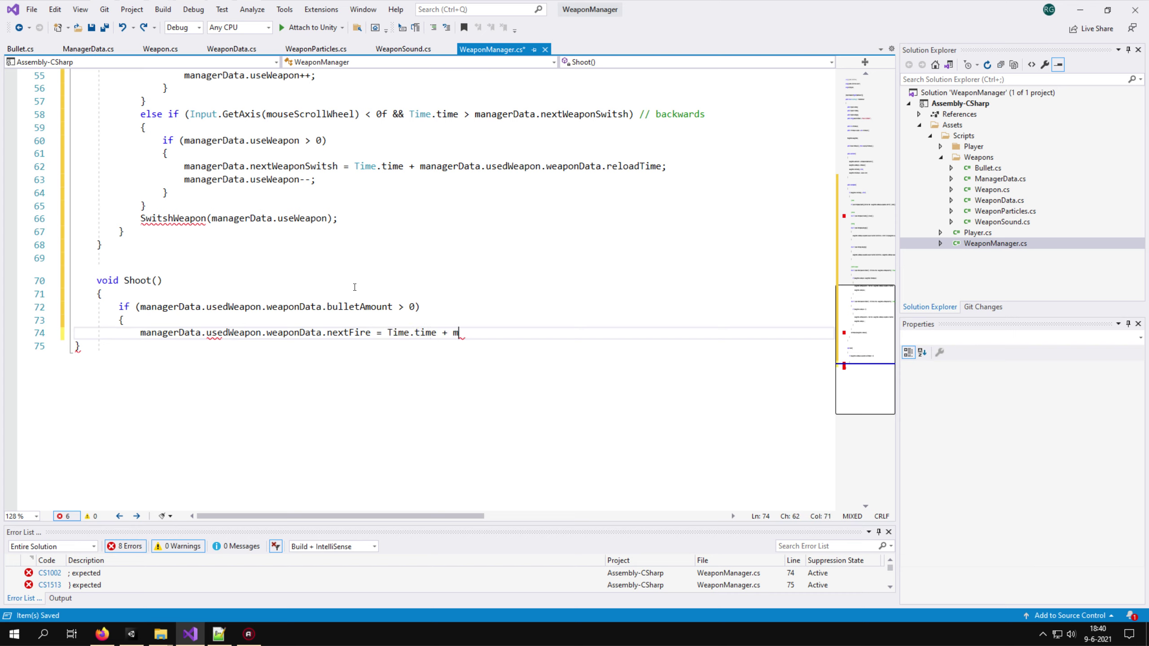
type("anagerData.usedWeapon.weaponData.fireRate;")
Instantiate the weapon's bullet prefab as shootobj and get its Bullet component as tmpBullet
key("Return")
type("GameObject shoot")
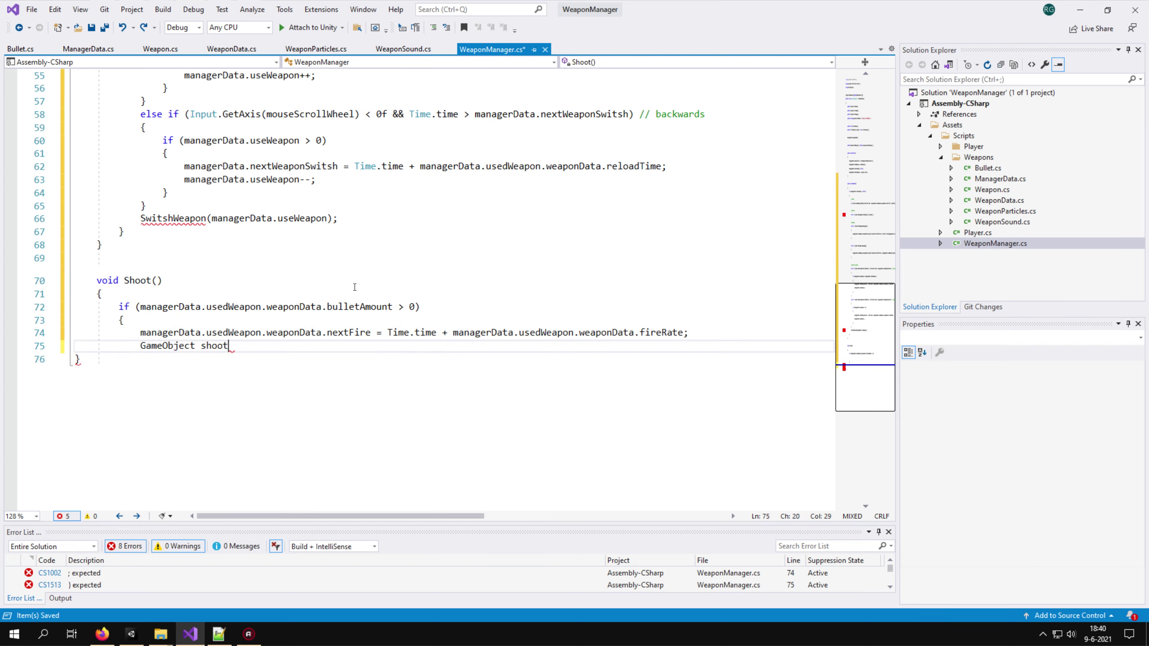
type("obj = Instantiate(managerData.usedWeapon.")
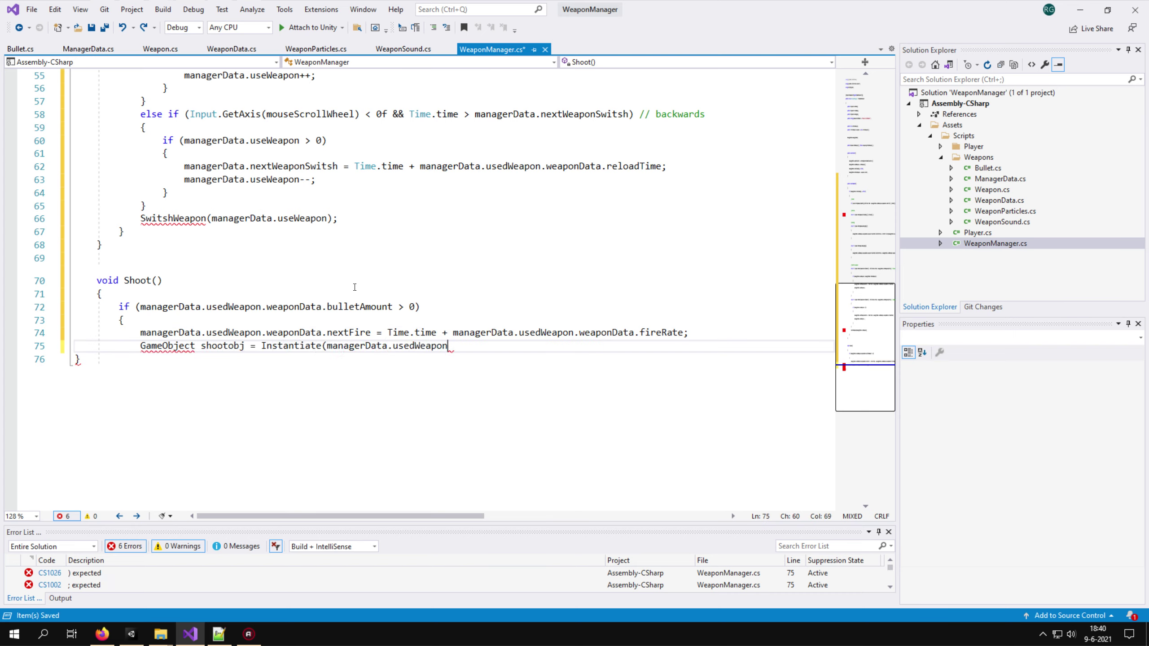
type("weaponData.bulle")
scroll(355, 287, "down", 2)
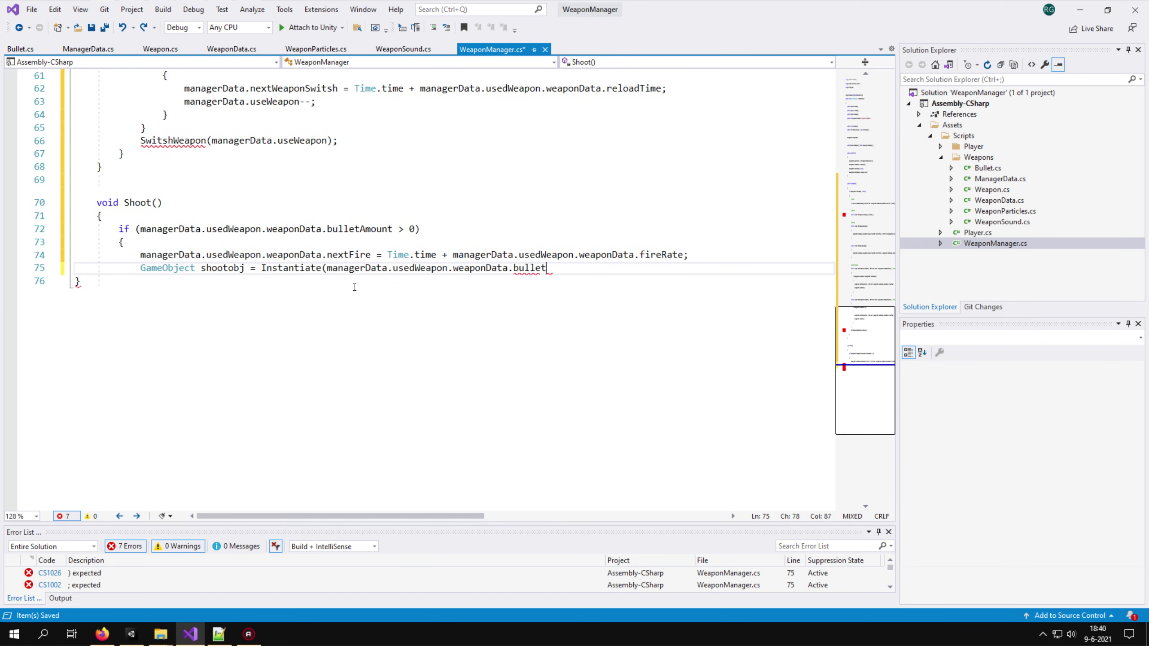
type("Prefab);")
key("Return")
type("Bullet tmpBullet = shootobj.GetComponent<Bullet>(")
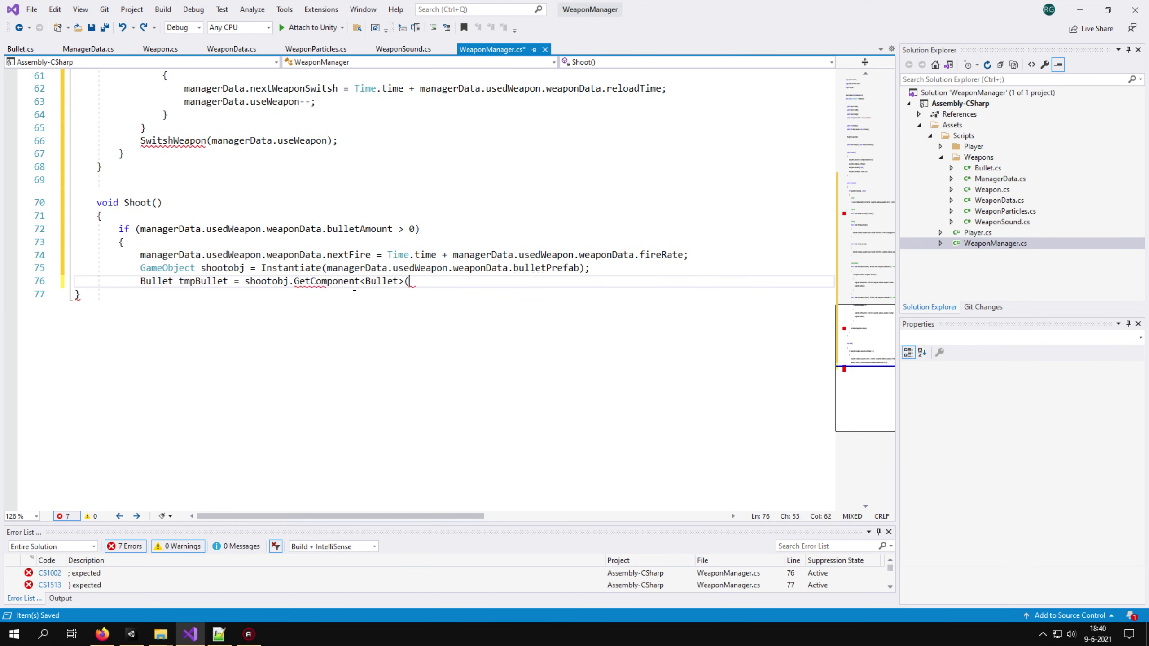
type(");")
key("Return")
Set tmpBullet's bulletPoint and speed, decrement bulletAmount, play "fire" or "empty" sounds, and begin Reload()
type("if (tmpBullet != null)")
key("Return")
type("{ tmpBullet.bulletPoint ")
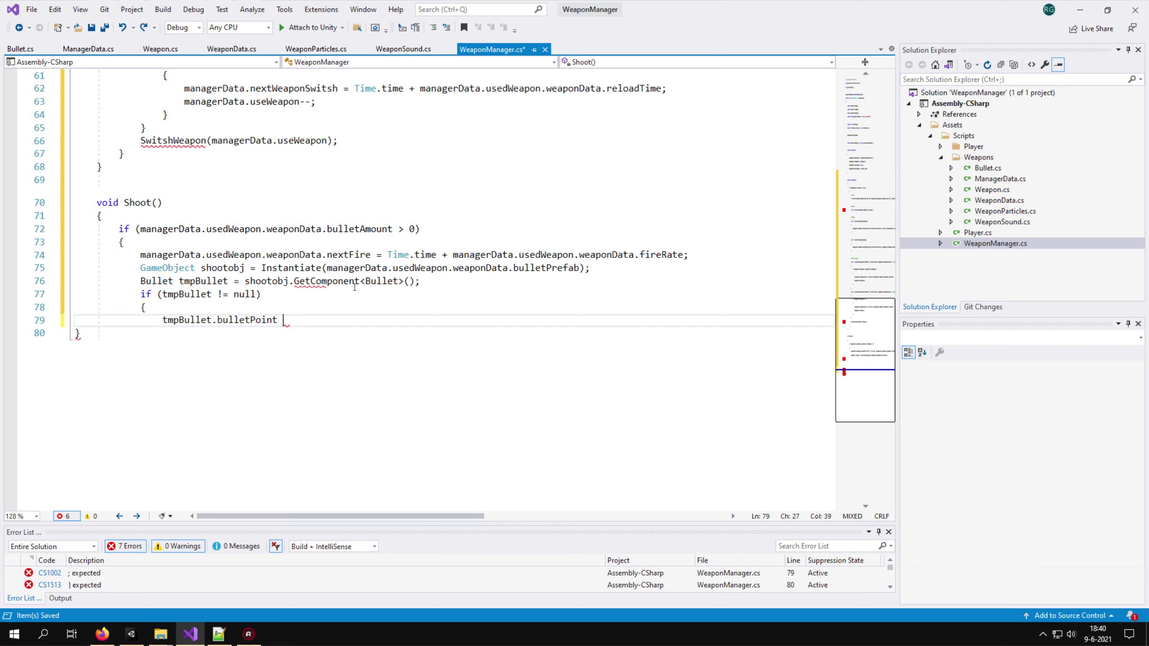
type("= managerData.usedWeapon.weaponData.shootPoint;")
key("Return")
type("tmpBullet")
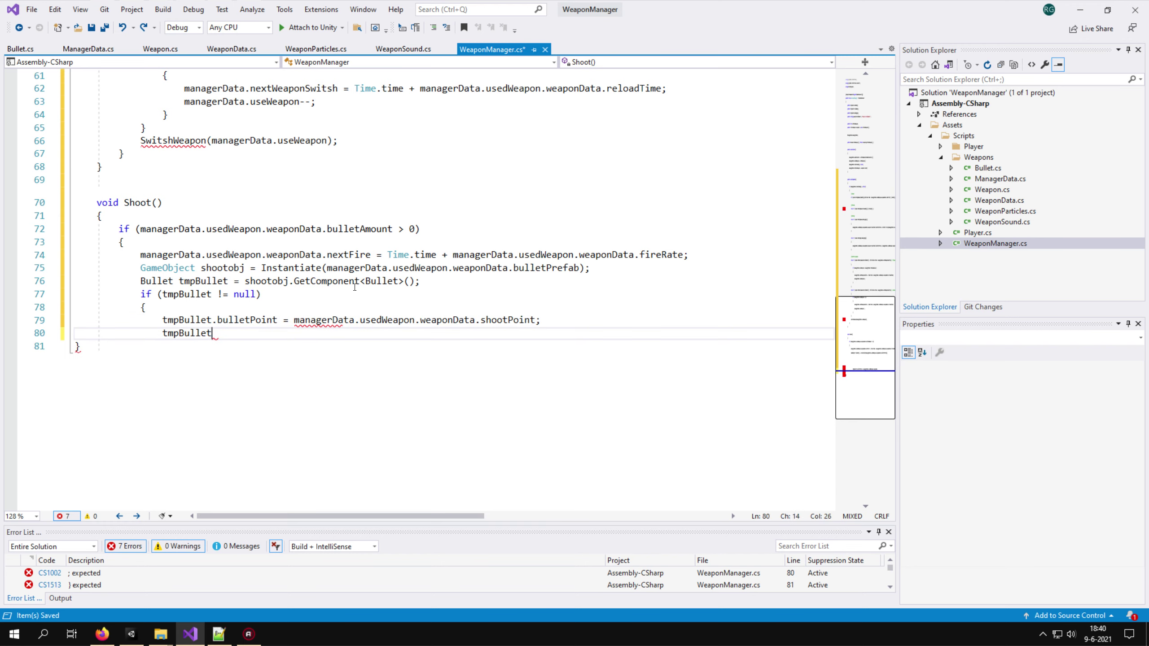
type(".speed = managerData.usedWeapon.weaponData.bulletSpeed; }")
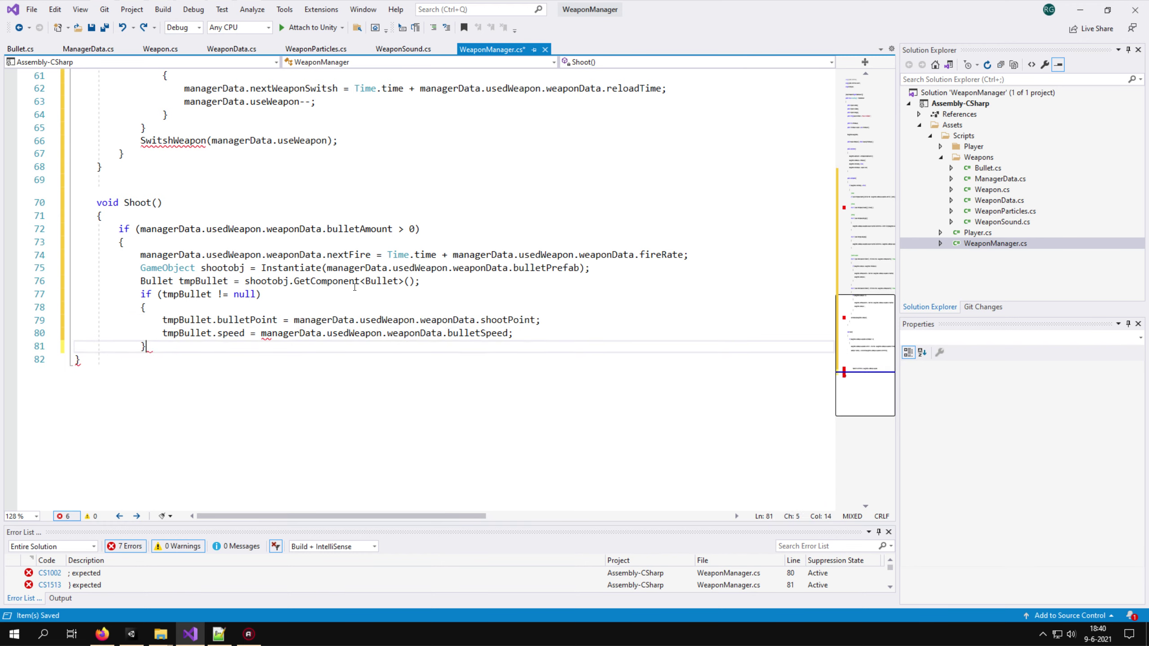
key("Return")
type("managerData.usedWeapon.weaponData.bulletAmount--;             Weap")
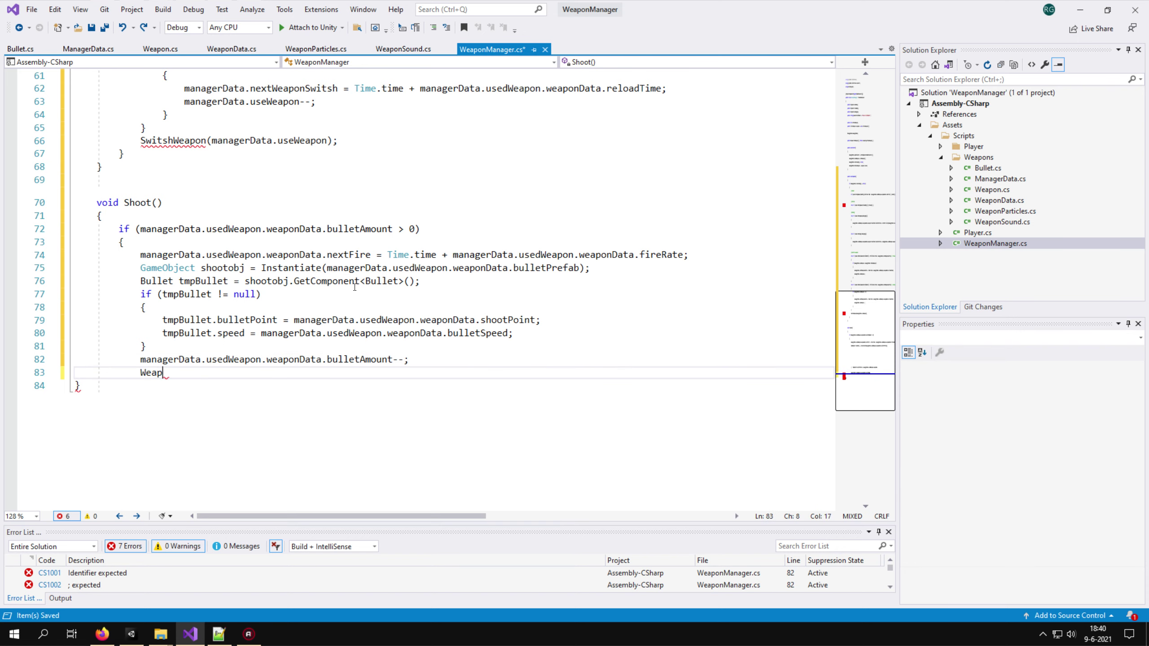
type("onSound(\"fire\");         }         else")
key("Return")
type("{ WeaponSound(\"empty\")")
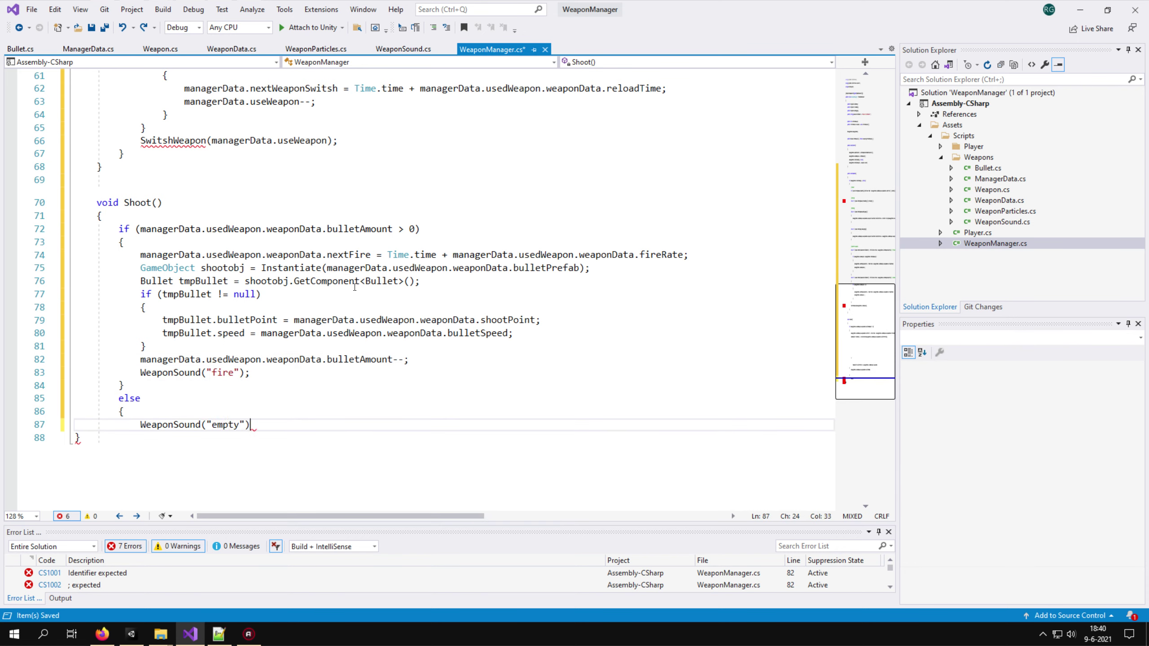
type("; Debug.Log(")
type(" }")
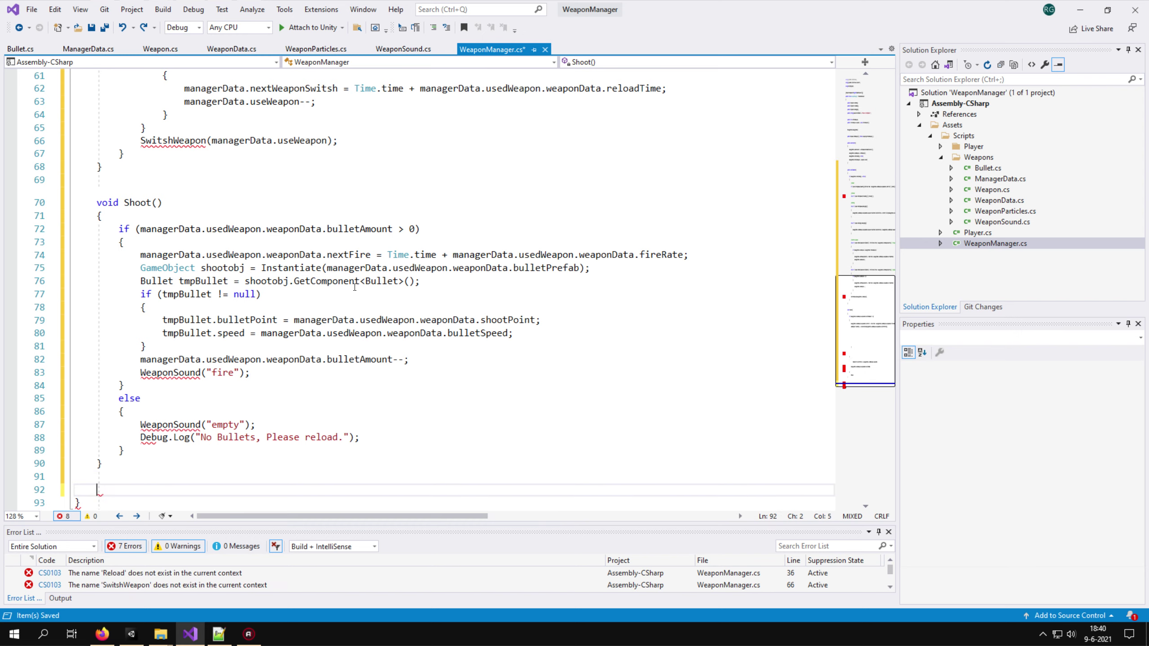
type(" }  voi")
type("d Reload() {")
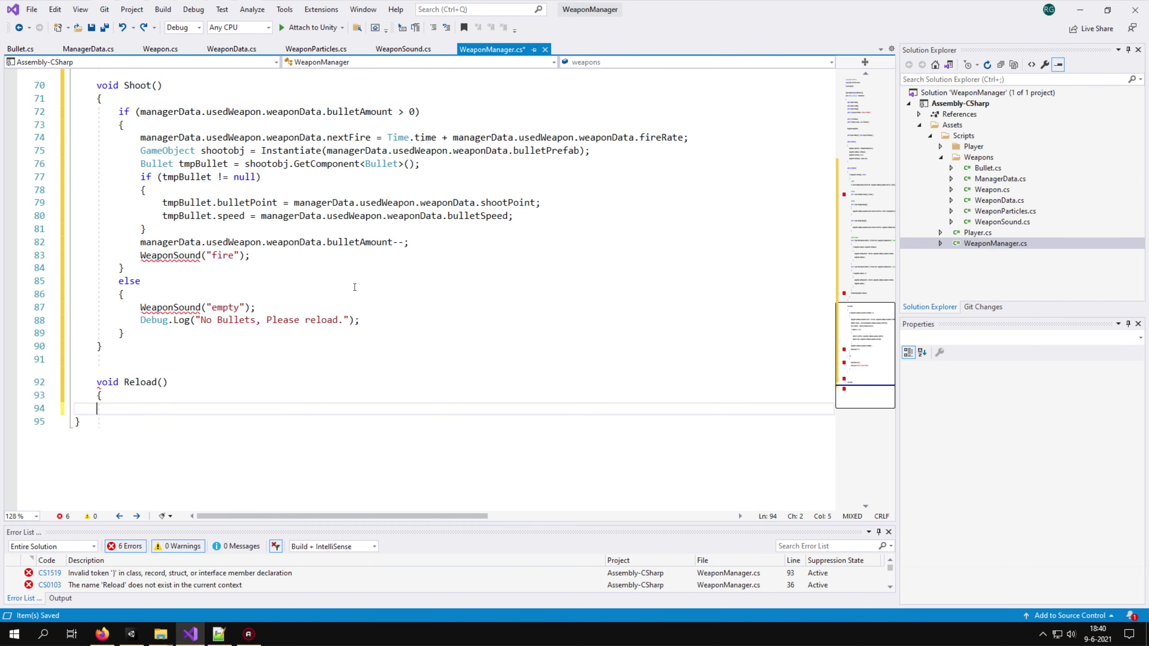
Finish the reload logic with an empty-sound fallback and 'Please find new shells.' message, then declare WeaponSound(string mode)
scroll(355, 287, "down", 4)
type("pon.weapon")
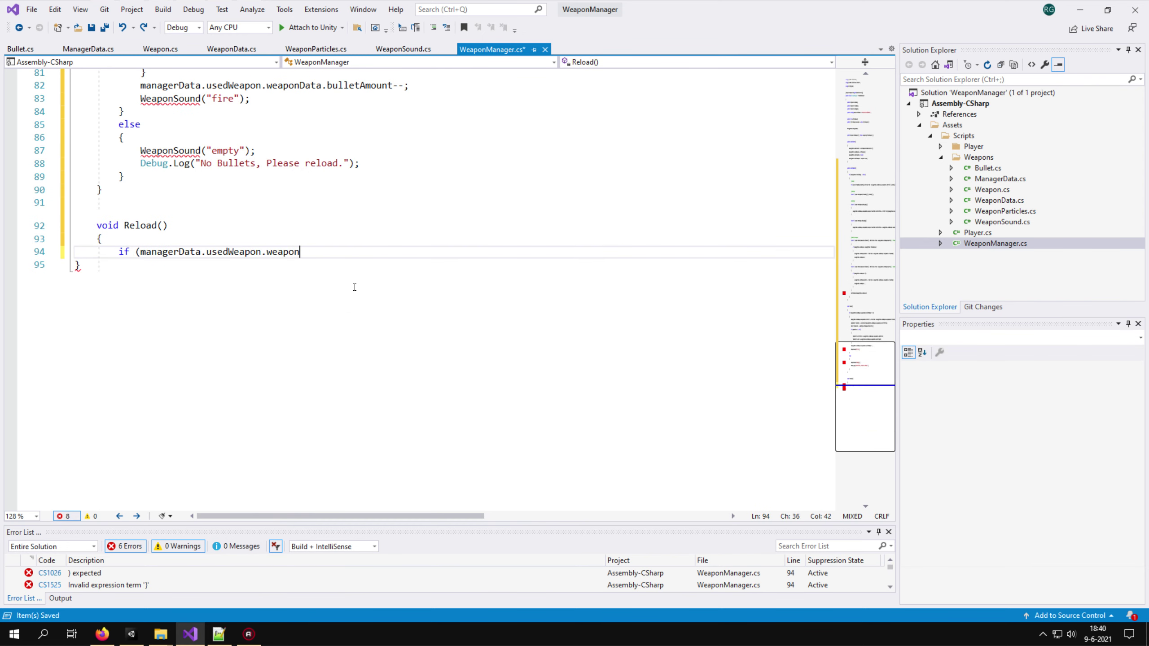
type("unt > 0) { if (managerDat")
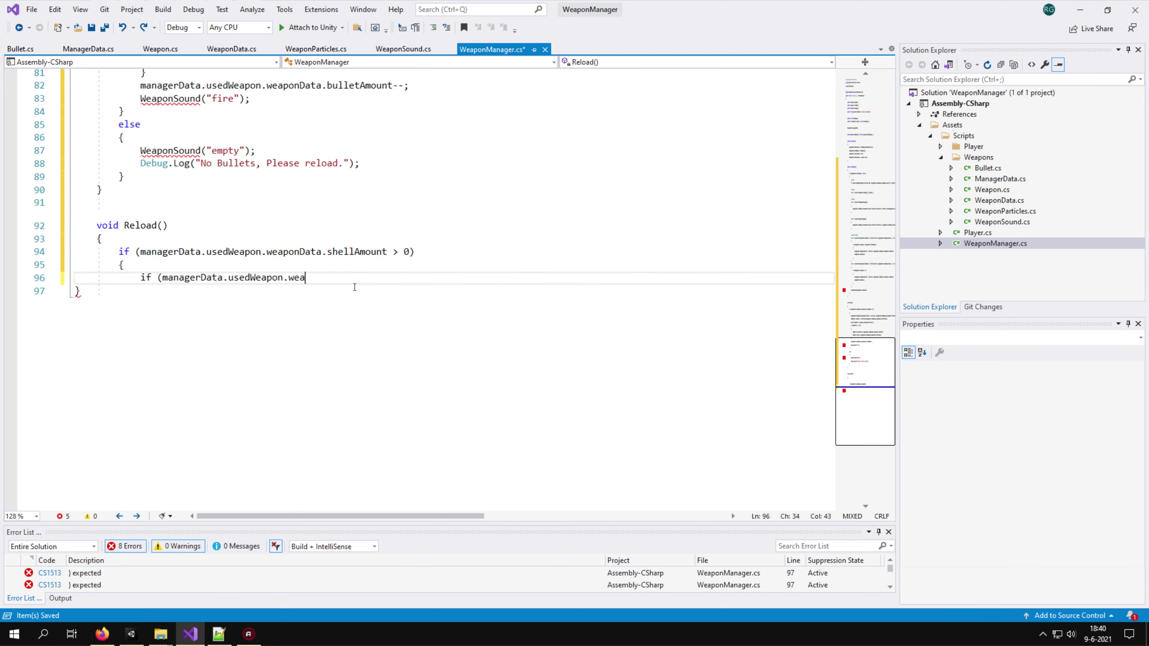
type("mount <= 0) { StartCoro")
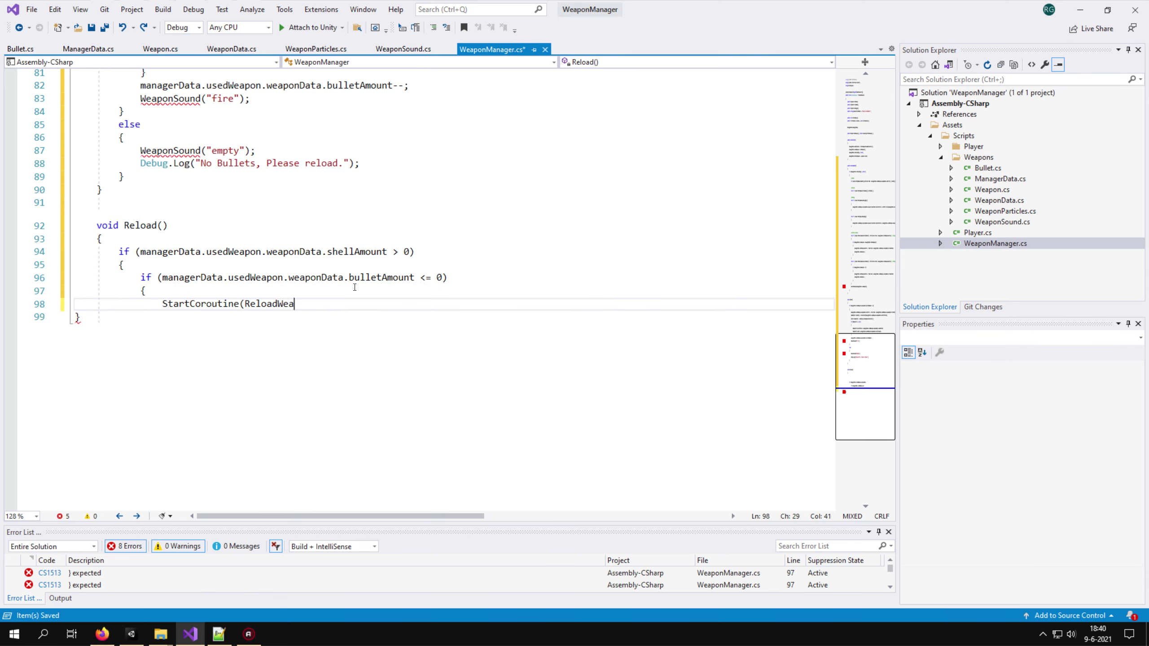
type("pon());")
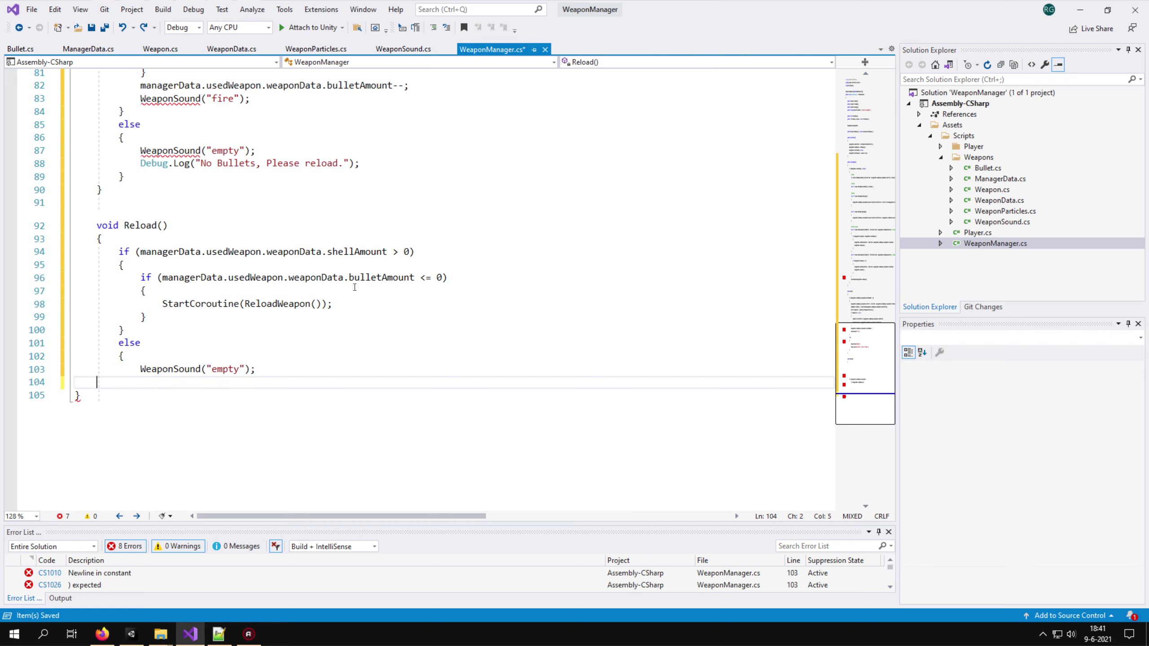
type(" } } else { WeaponSound(\"empty\"); Debug.Log(\"No Shells,")
scroll(355, 287, "down", 4)
type("Please f")
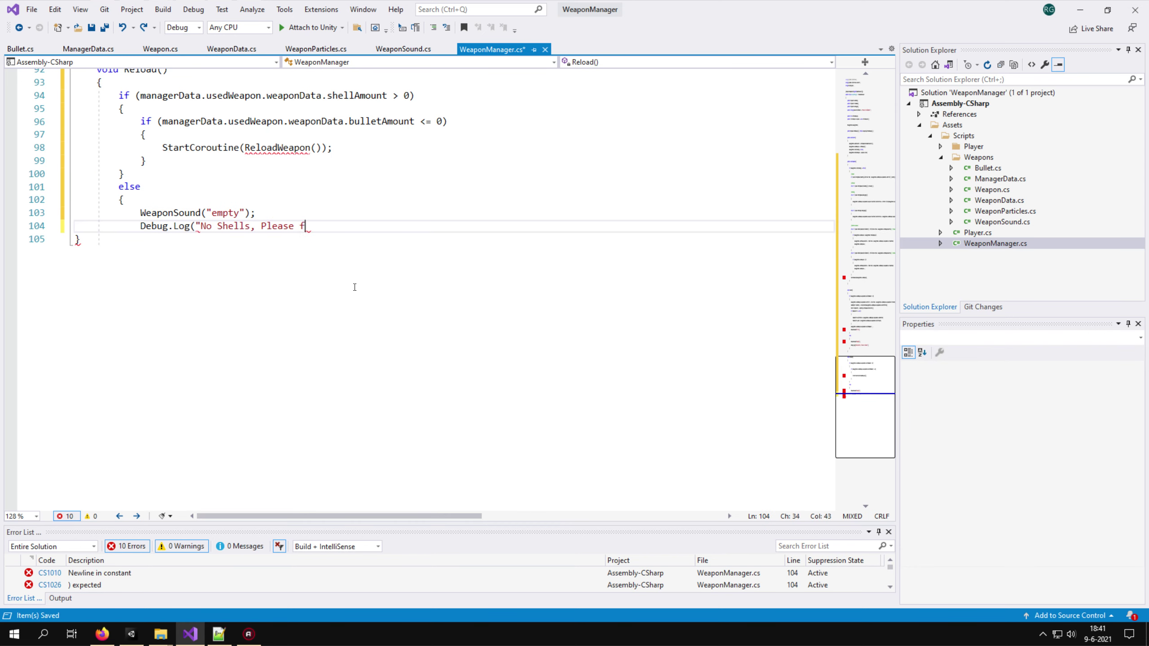
type("ind new shells.\");")
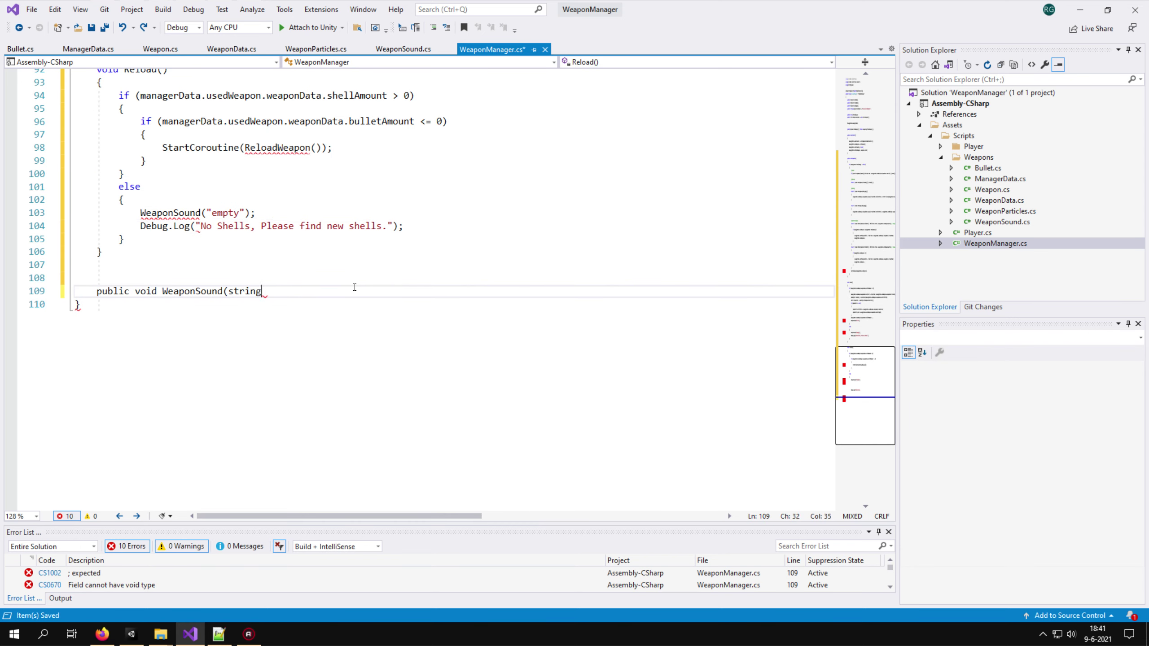
type("         }     }       public void WeaponSound(string mode)     {         if (mode == \"fire\" && managerData.usedWeapon.weap")
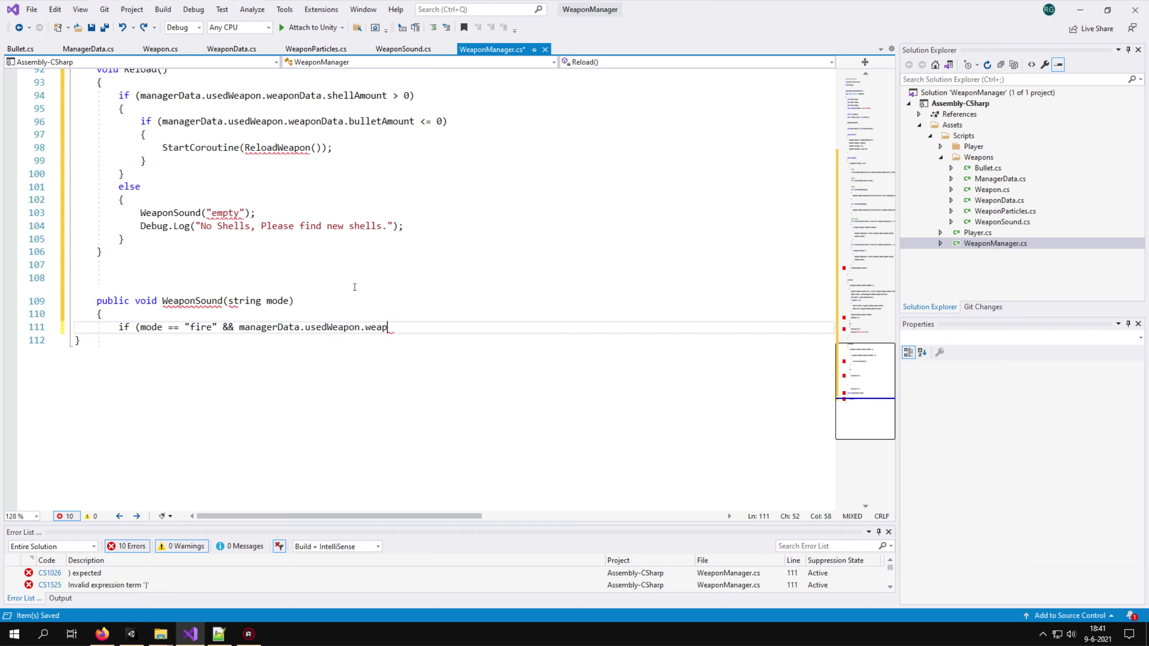
type("onData.weaponSound.shootSound != null)         {             managerData.audioSource.PlayOneSho")
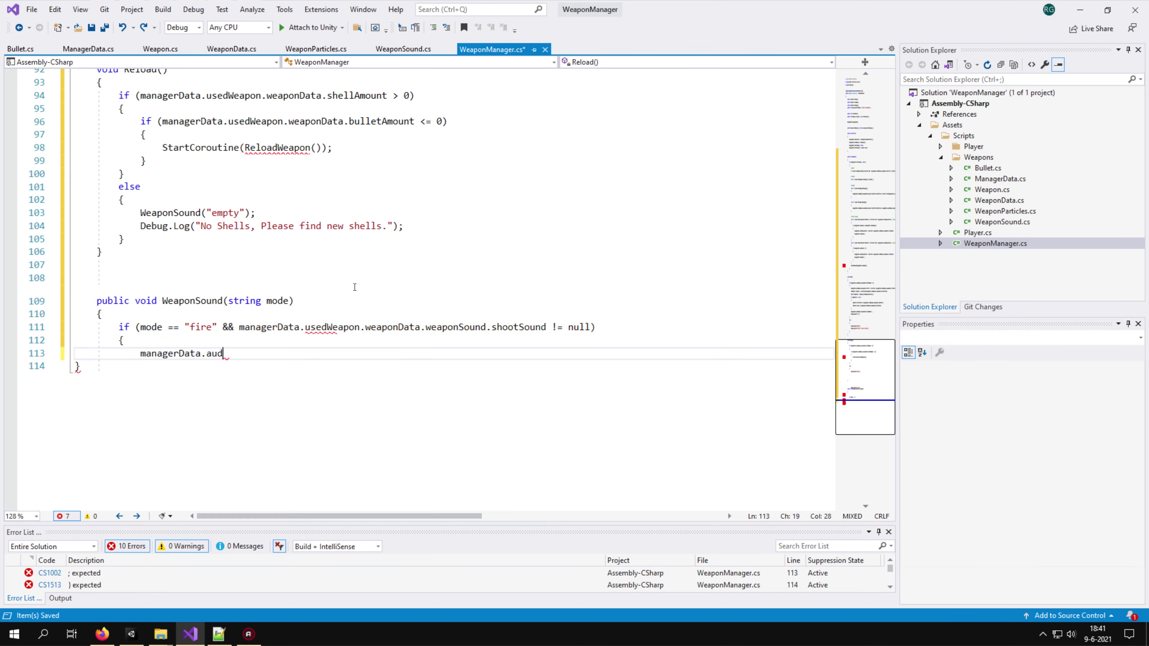
type("t(managerData.usedWeapon.weaponData.weapo")
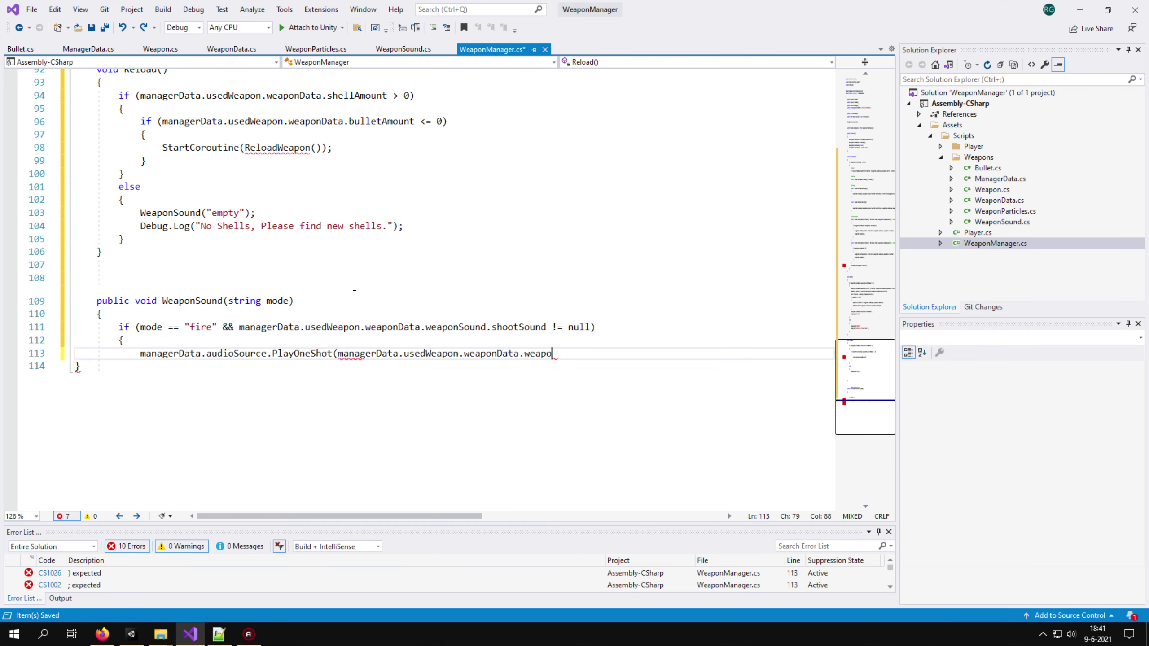
type("nSound.shootSound);         }         else if (")
type("mode == \"empty\" && manager")
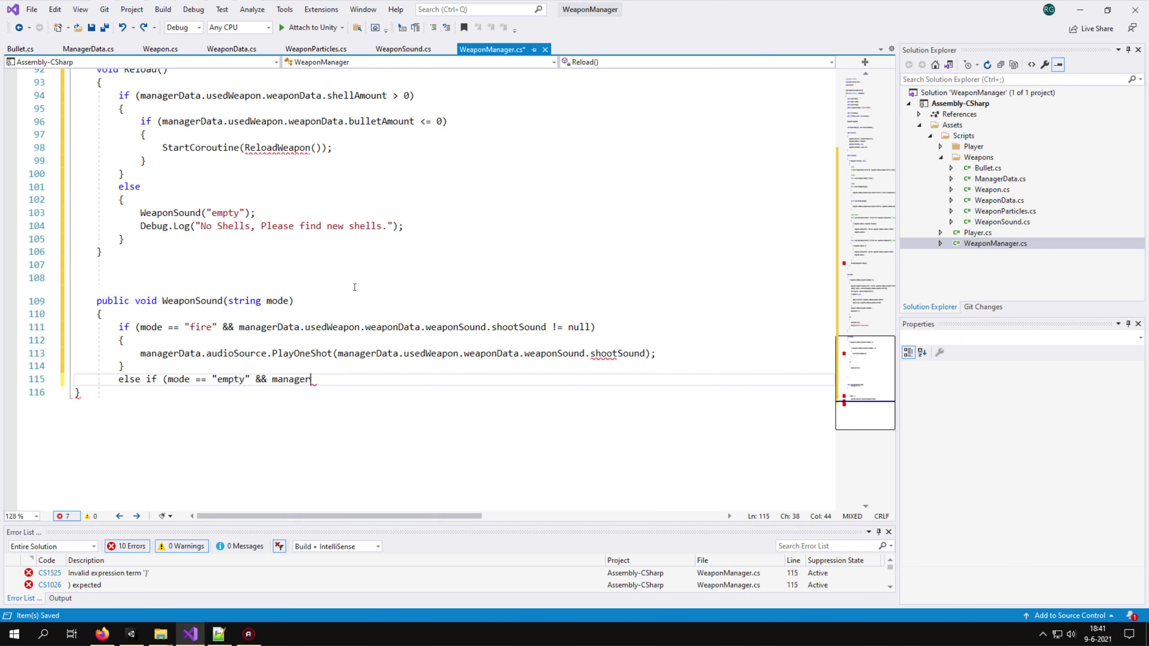
type("Data.usedWeapon.weaponData.weaponSound.emptySound != null)         {")
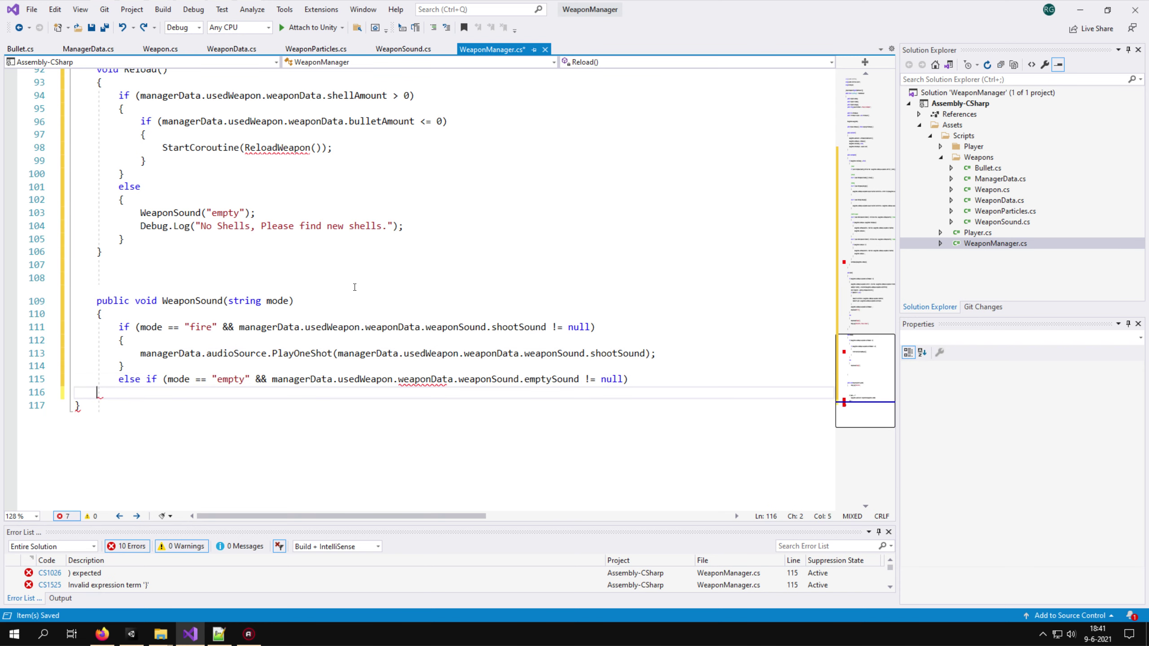
type("             managerData.audioSource.PlayOneShot(managerData.usedWeapon.")
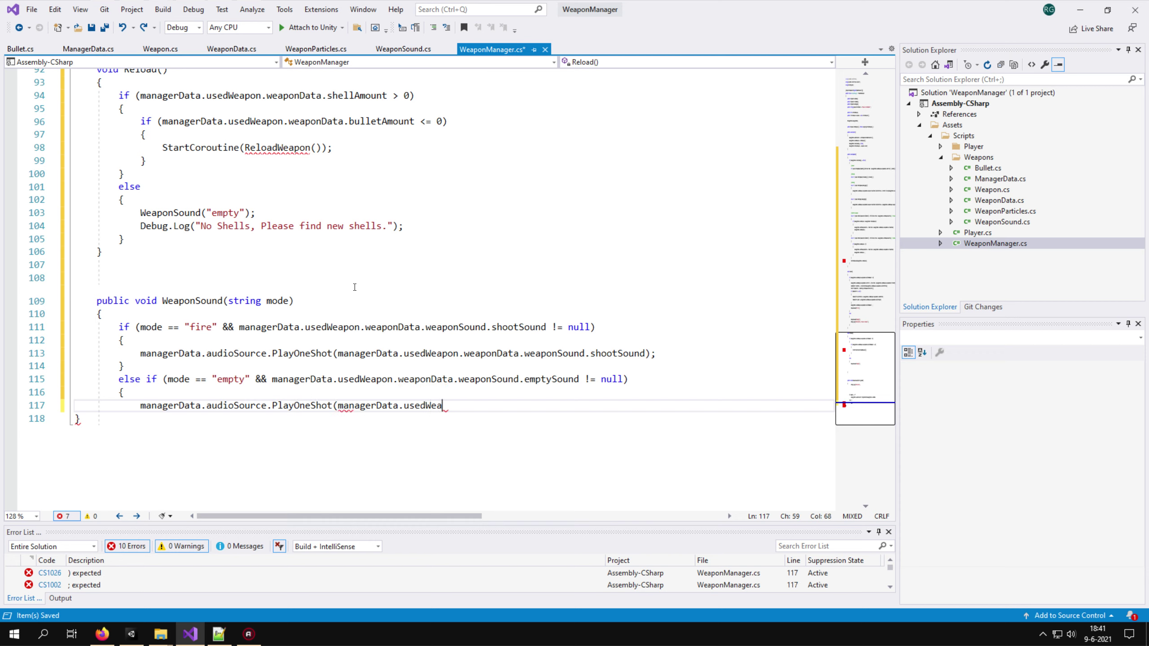
type("weaponData.weaponSound.empt")
Add the reload and fall sound branches and write SwitshWeapon to activate the chosen weapon
type("else if (mode ")
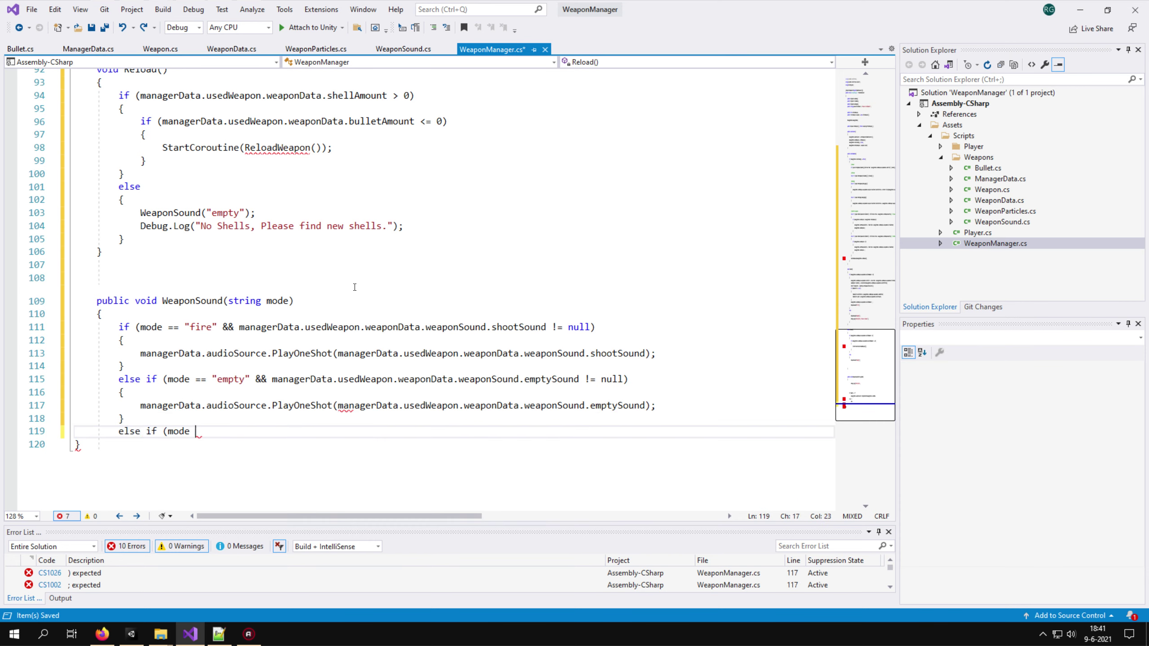
type("== \"reload\" && managerData.usedWeapon.weaponData.weaponSound.reloadSou")
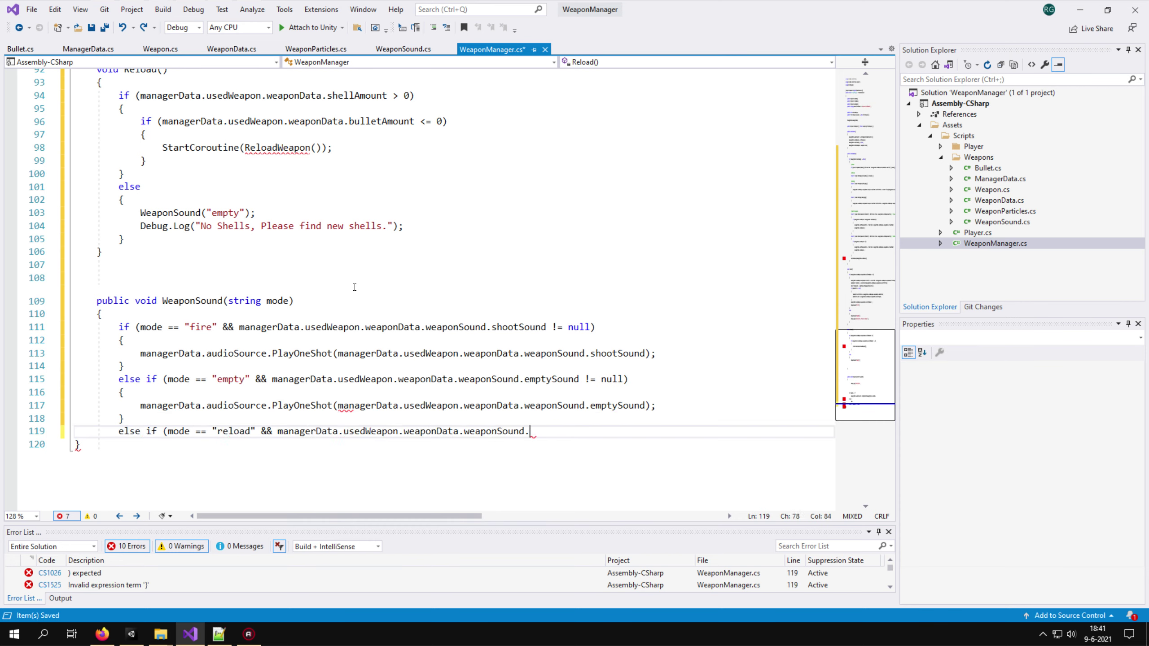
type("nd != null) { managerData.audioSource.PlayOneSho")
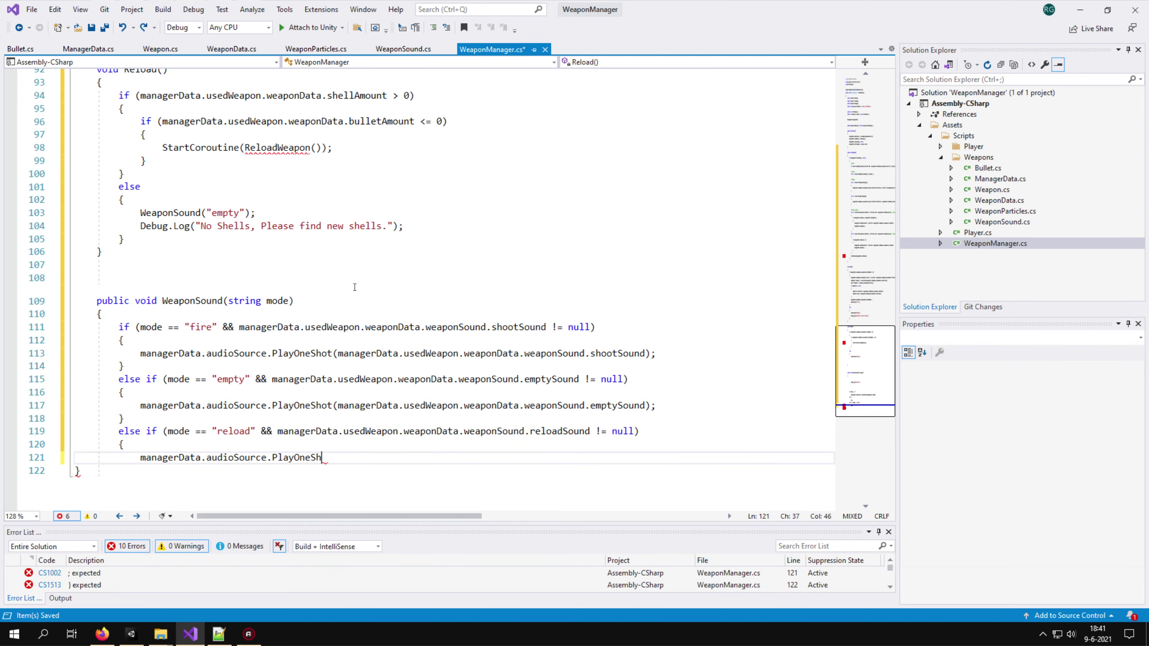
type("t(managerData.usedWeapon.weapo")
scroll(355, 287, "down", 6)
type("nDa")
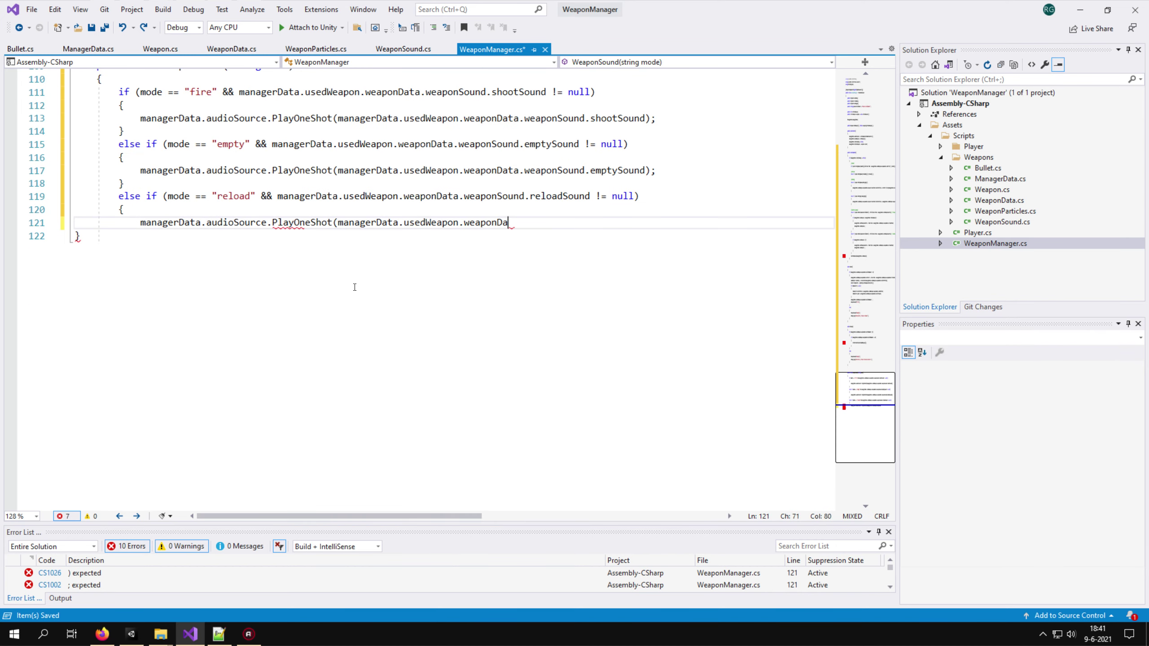
type("ta.weaponSound.reloadSound);")
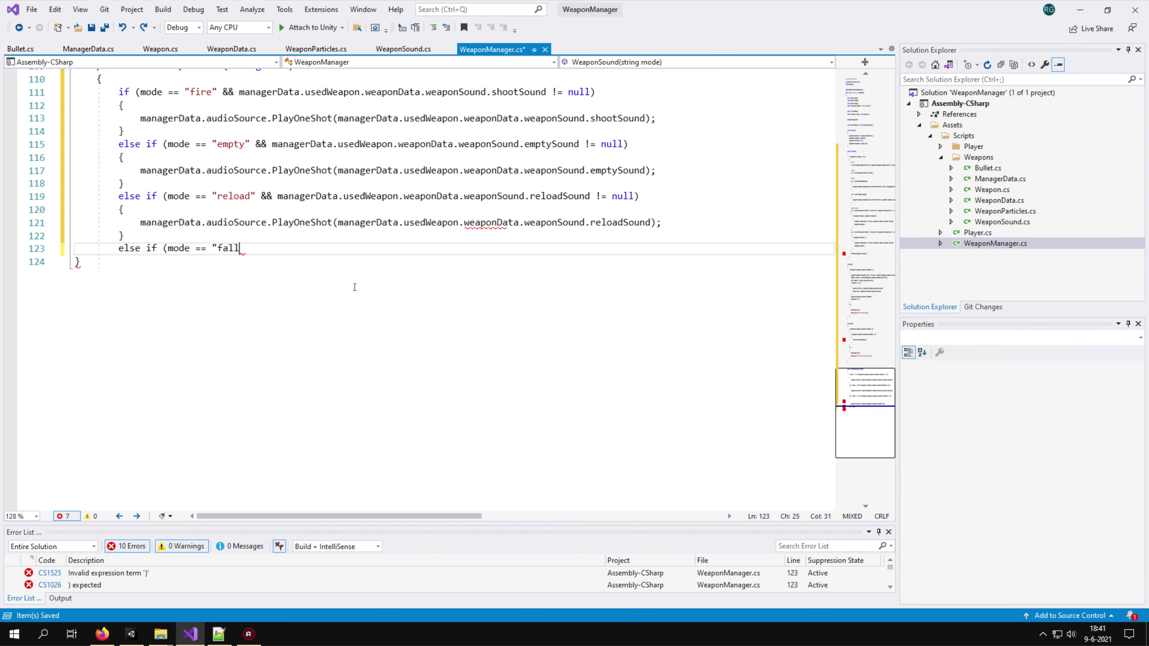
type(" \t\t} \t\telse if (mode == \"fall\" && managerData.usedWeapon.weaponData.weaponSound.shellFallSo")
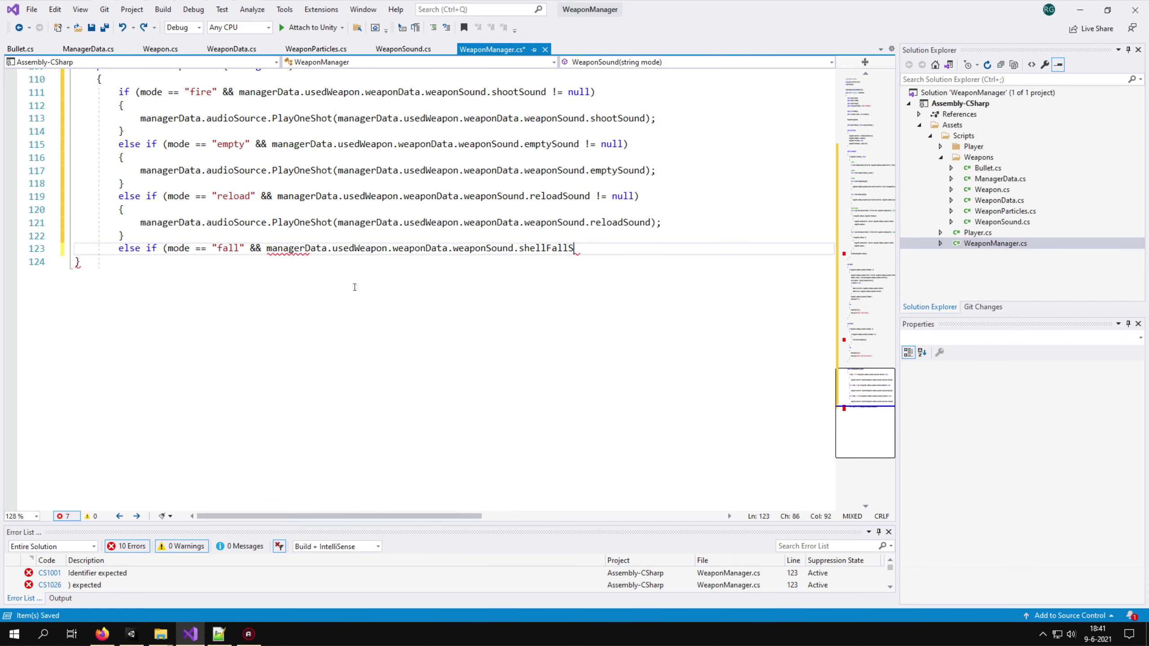
type("und != null) \t\t{ \t\t\tmanagerData.audioSource.PlayOneShot(manag")
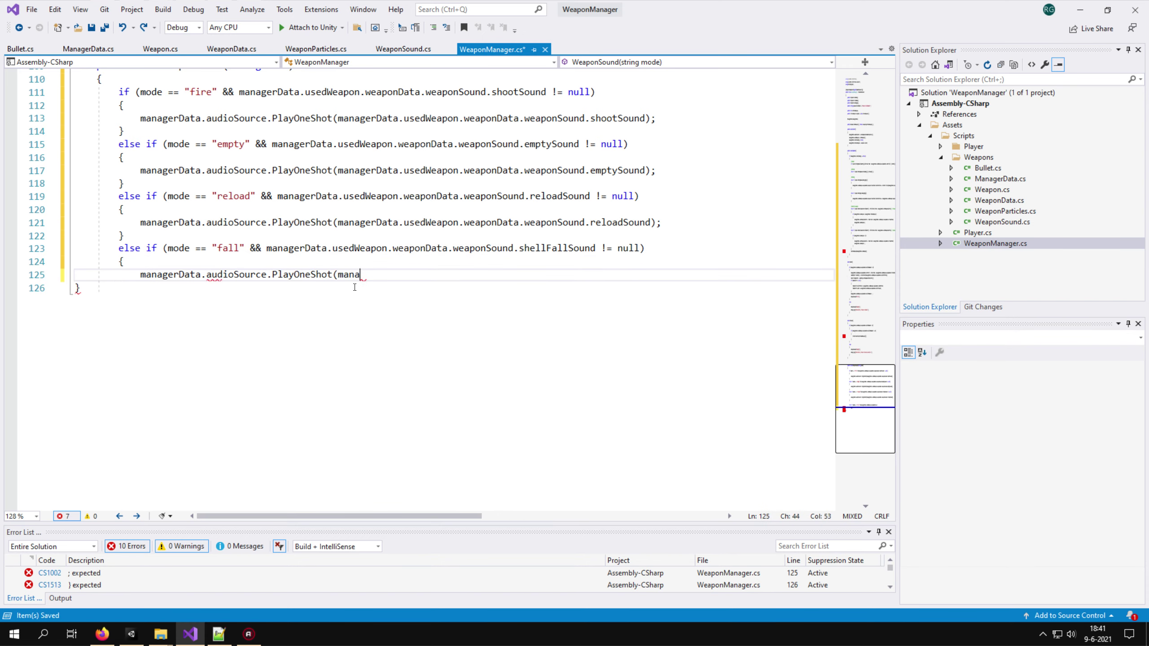
type("erData.usedWeapon.weaponData.weaponSound.shellFallSound); \t\t}")
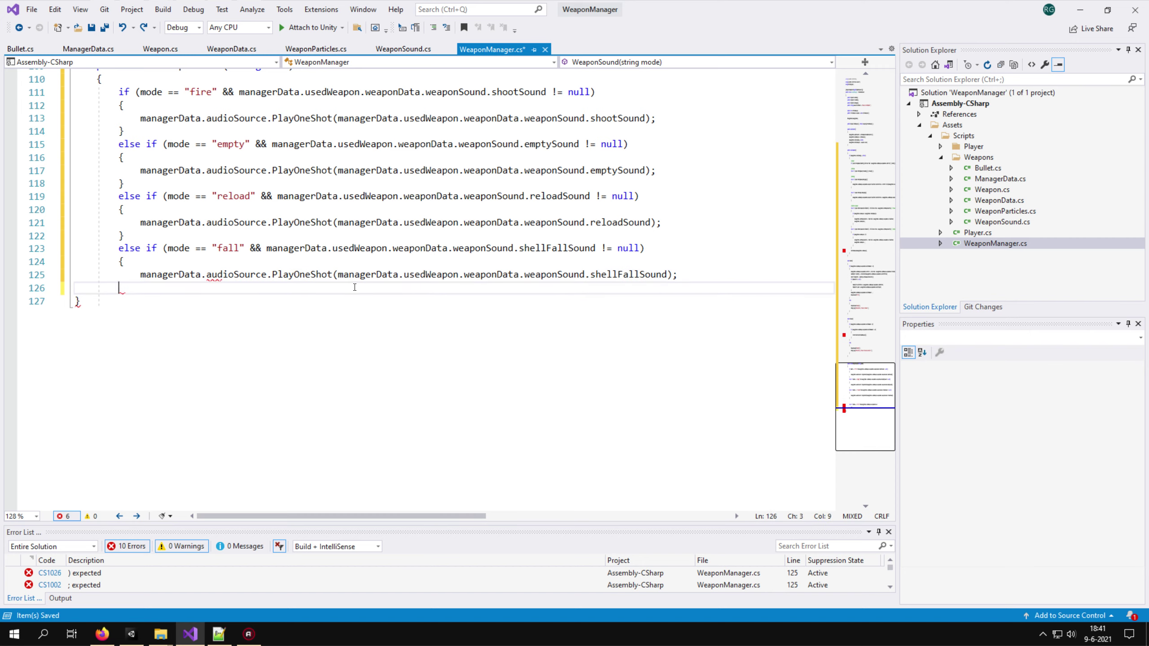
type(" \t}  \tvoid SwitshWeapon(int useWeapon) \t{ \t\tweapons[activeWeapon].weaponDa")
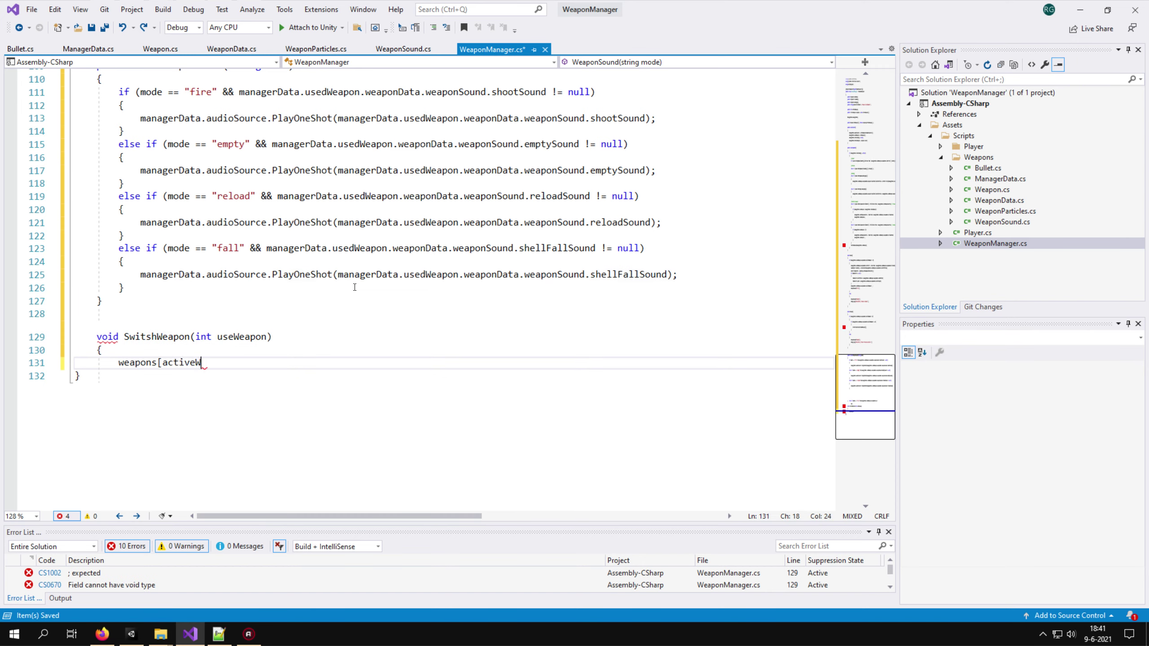
type("ta.weapon.SetActive(false);")
key("Return")
type("weapons[useWeapo")
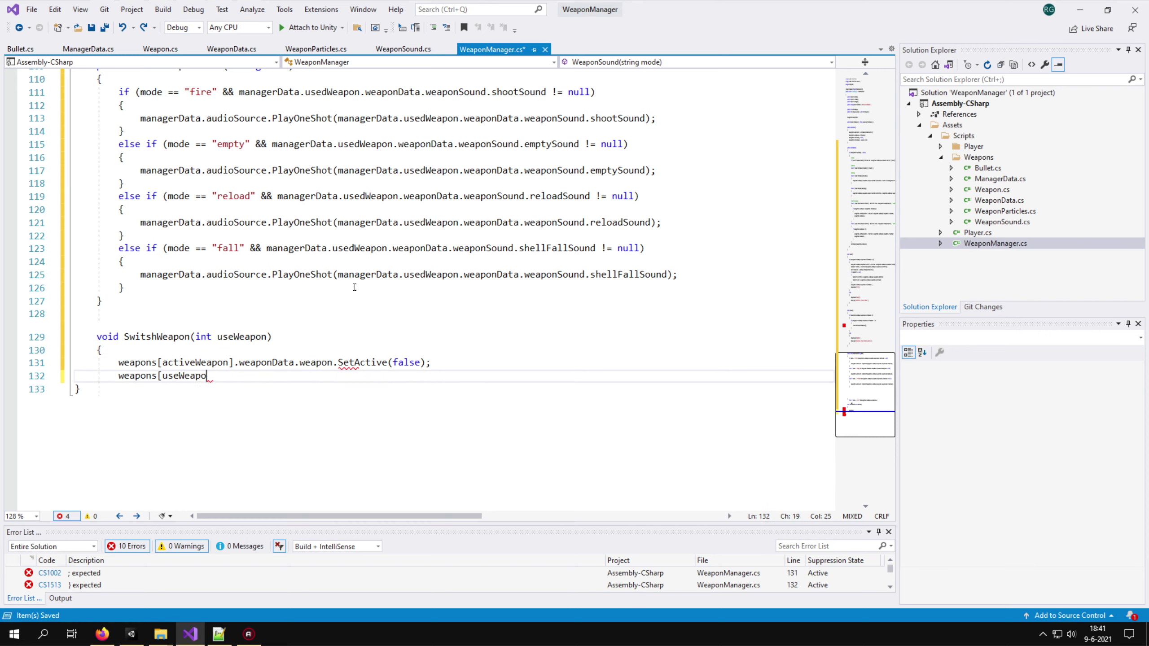
type("n].weaponData.weapon.SetActive(true);")
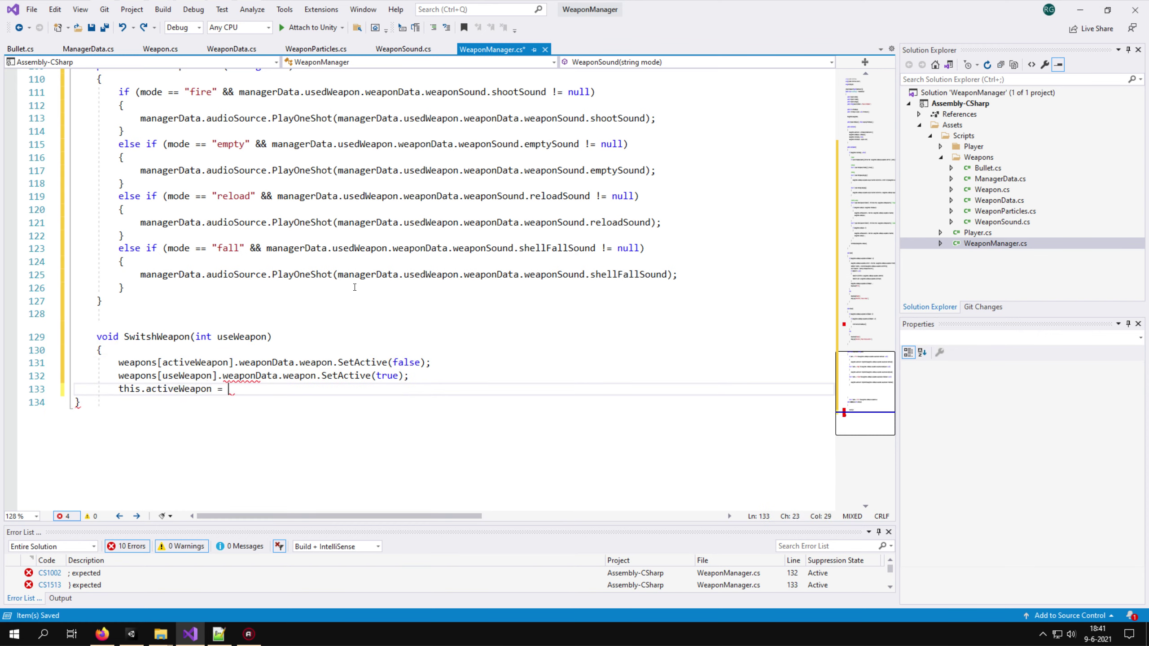
type("         this.activeWeapon = useWeapon;")
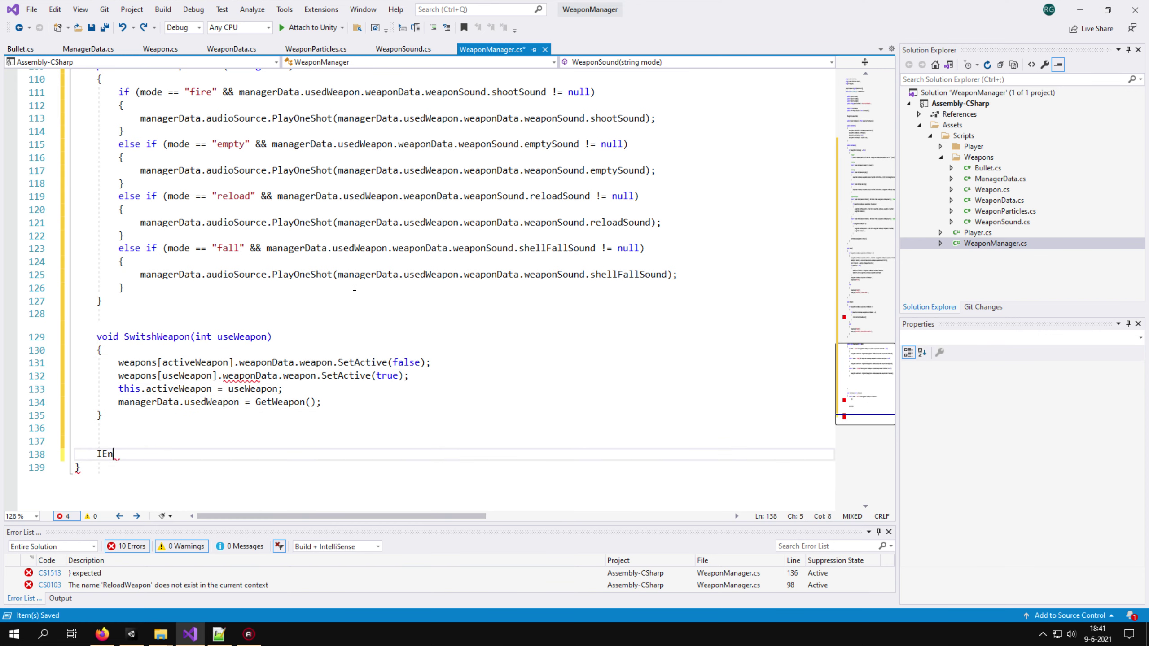
type("         managerData.usedWeapon = GetWeapon();     }       IEnumerator ReloadWeapon()     {")
In ReloadWeapon, set isReloading true, play the "reload" sound and wait reloadTime seconds
scroll(358, 264, "down", 5)
type("m")
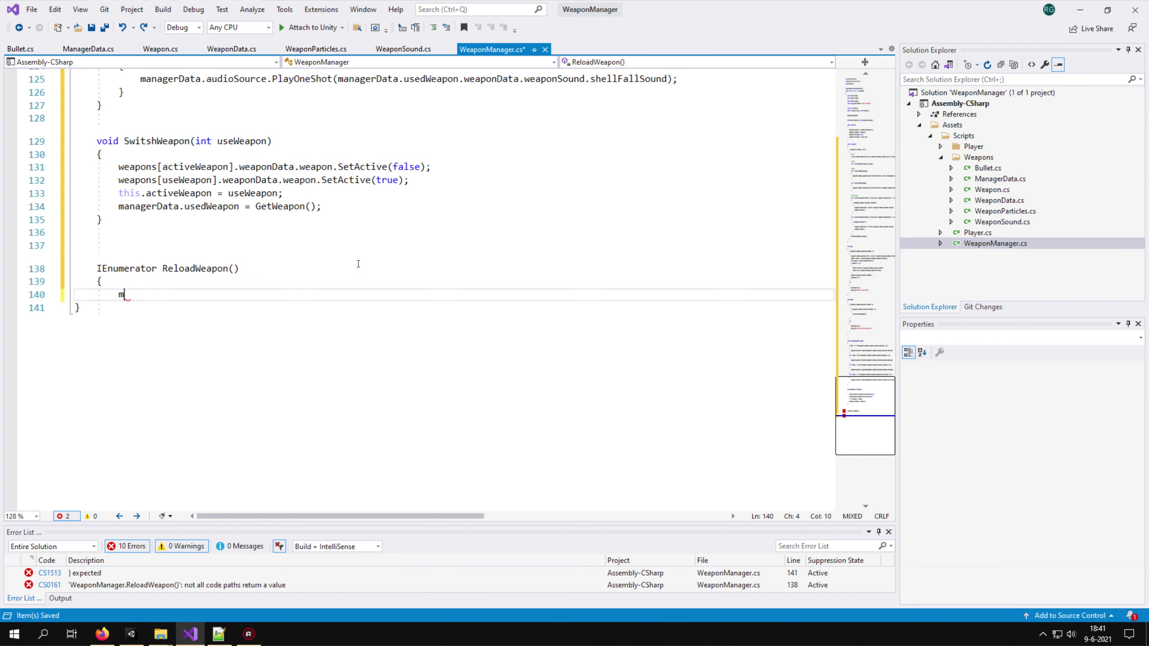
type("anagerData.isReloading = true;")
key("Return")
type("WeaponSound(\"reload\");")
key("Return")
type("yie")
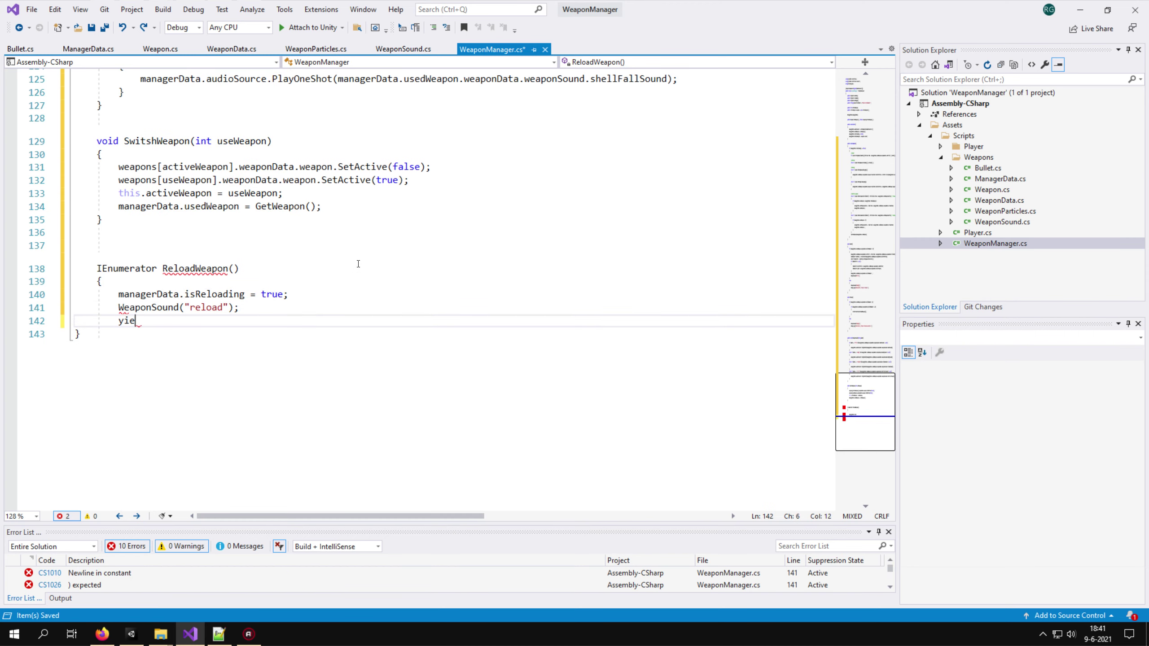
type("ld return new WaitForSeconds(managerData.usedWeapon.weaponDat")
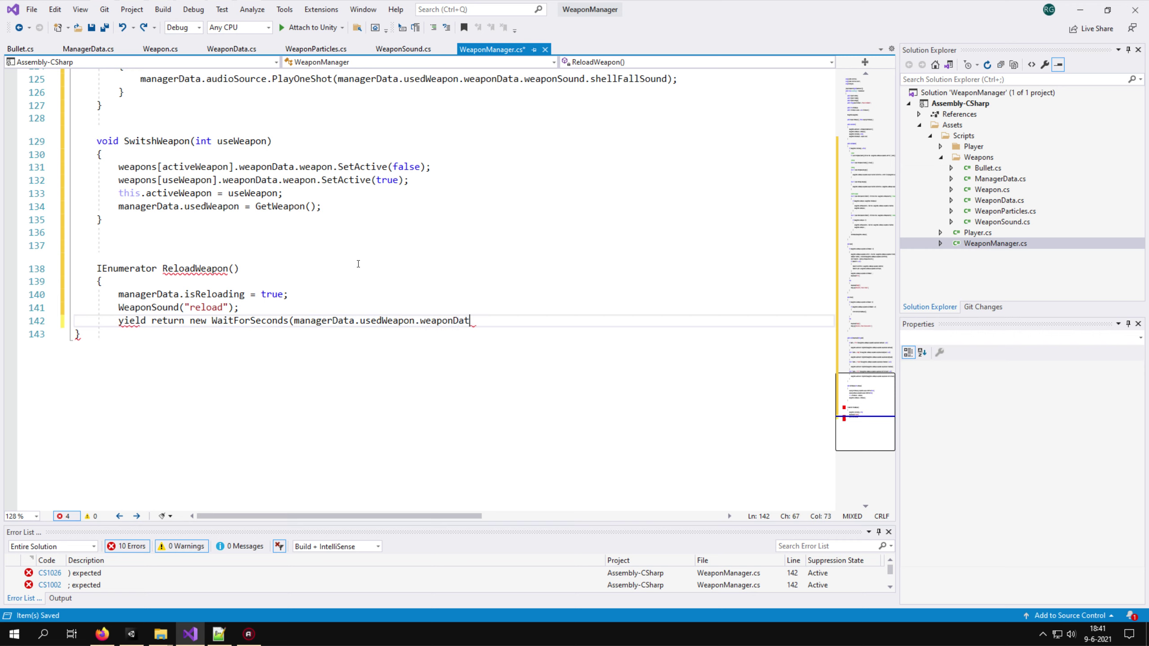
type("a.reloadTime);")
key("Return")
Refill bulletAmount, decrement shellAmount, play the reloadSound clip and set isReloading back to false
type("managerData.usedWeapon.weaponData.bulletAmou")
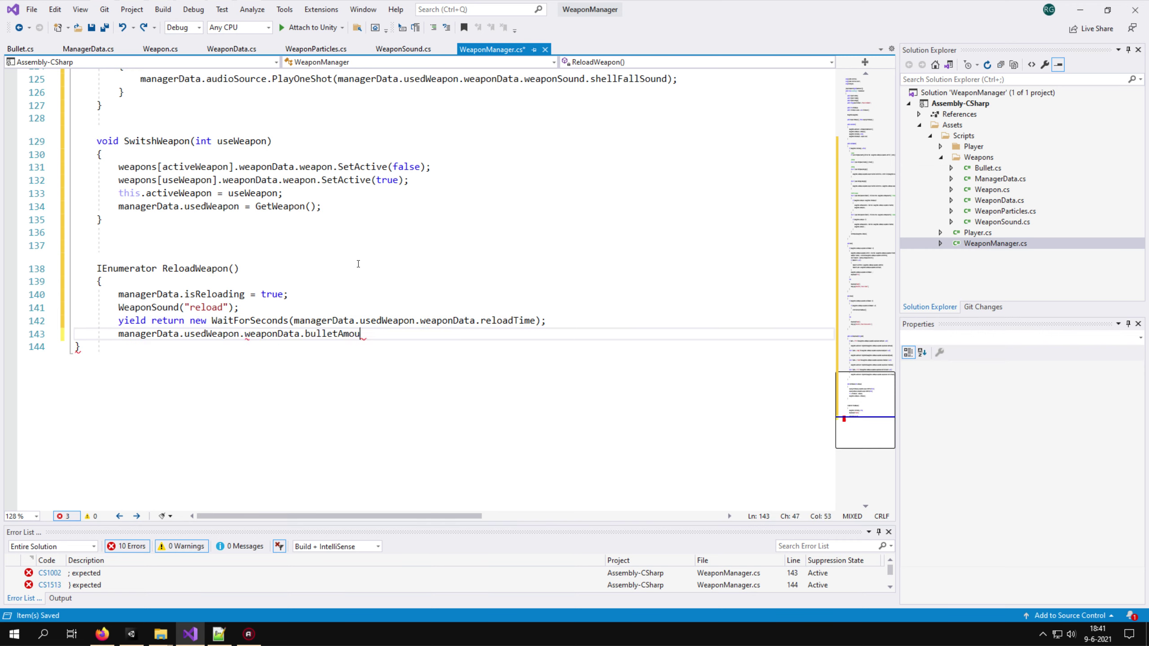
type("nt = managerData.usedWeapon.weaponData.bulletShellAmount;")
key("Return")
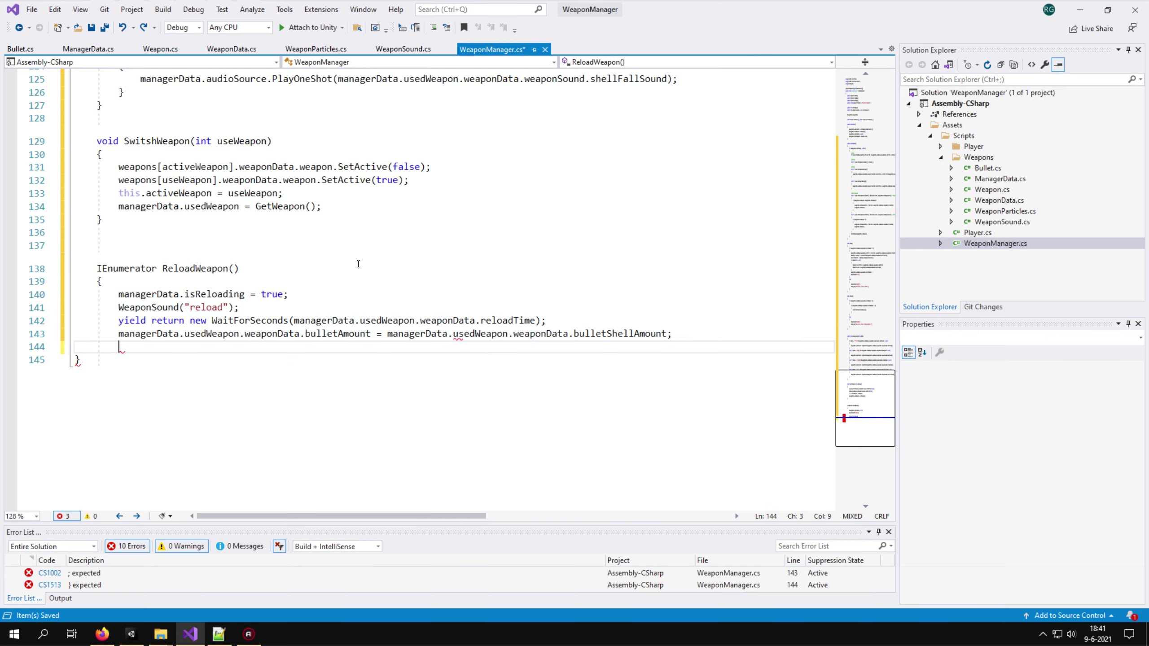
type("managerData.usedWeapon.weaponData.shellAmount--;")
key("Return")
type("managerDat")
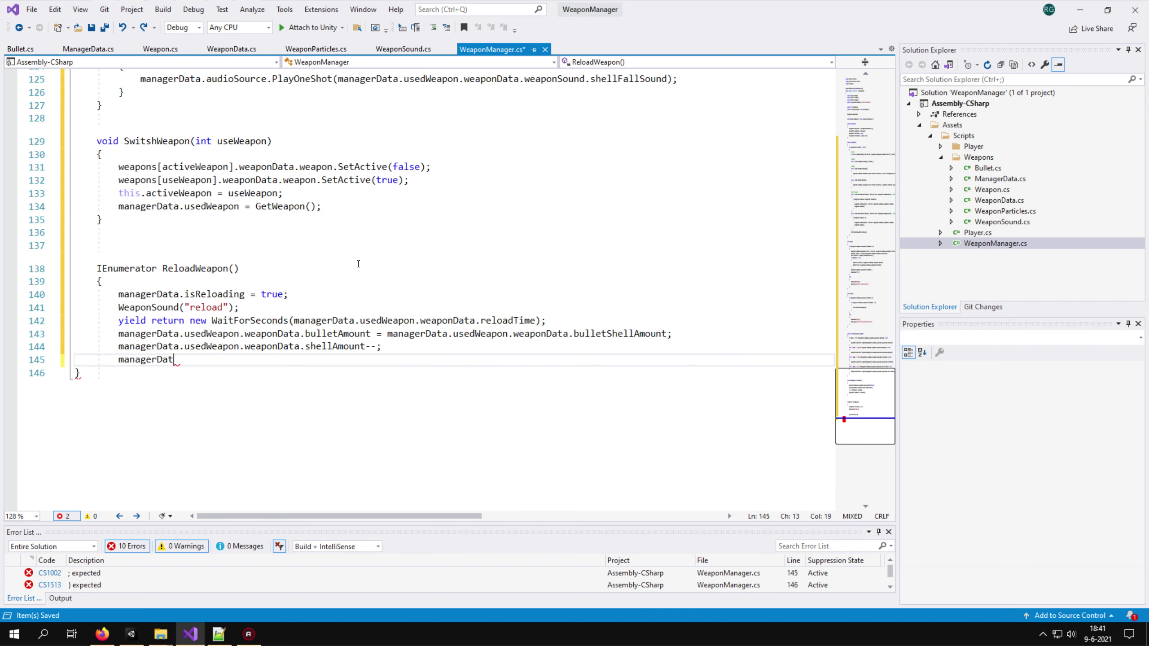
type("a.audioSource.PlayOneShot(managerData.usedWeapon.weaponData.")
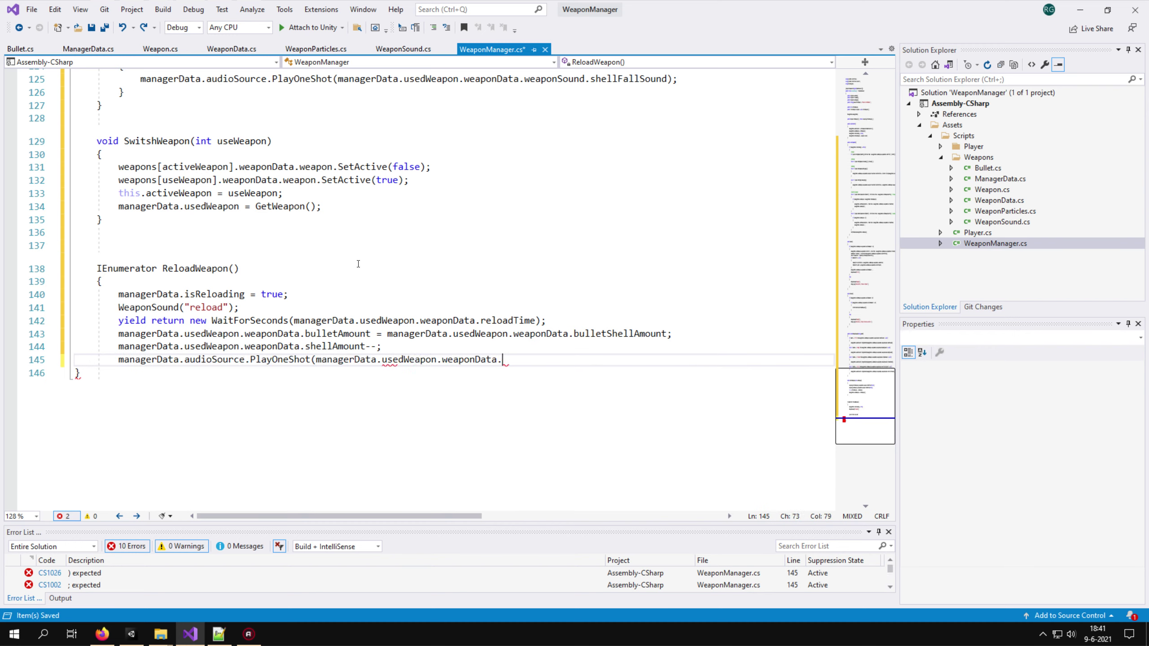
type("weaponSound.reloadSound);")
key("Return")
type("managerData.isReloading = false;")
key("Return")
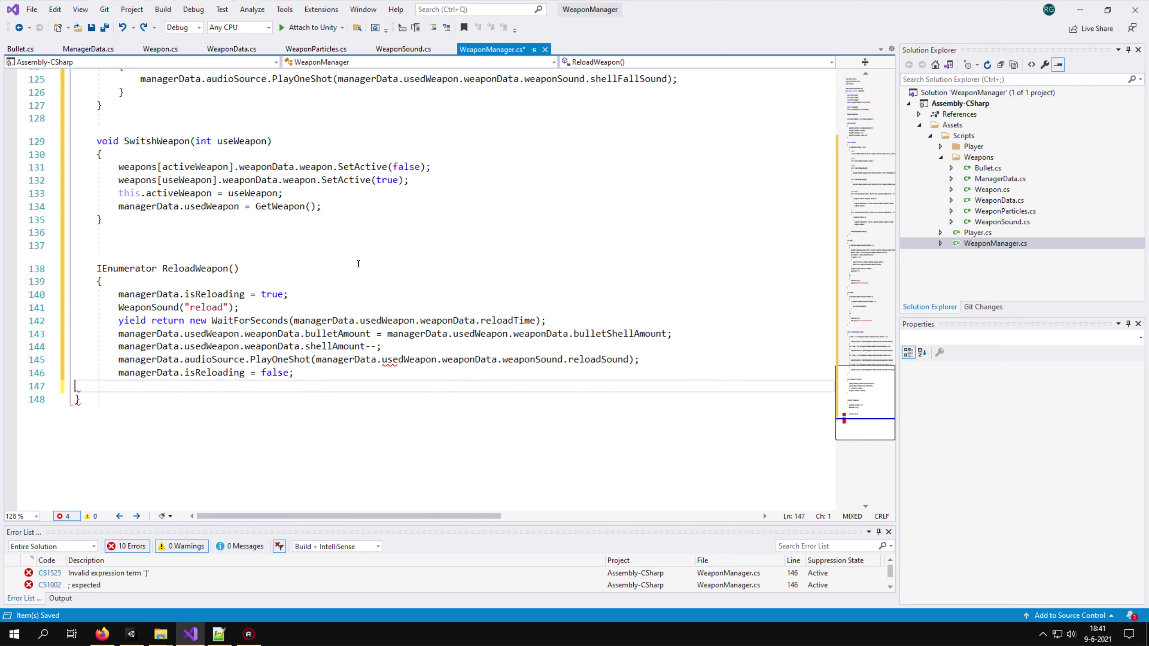
key("ctrl+z")
key("Delete")
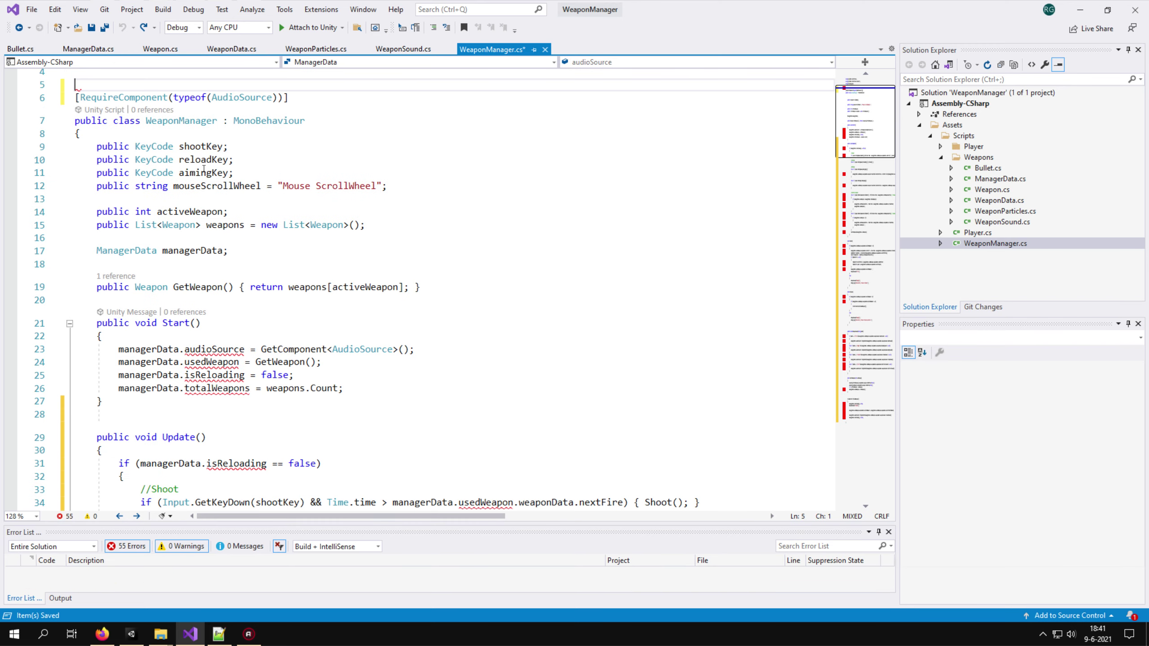
key("BackSpace")
scroll(212, 180, "down", 2)
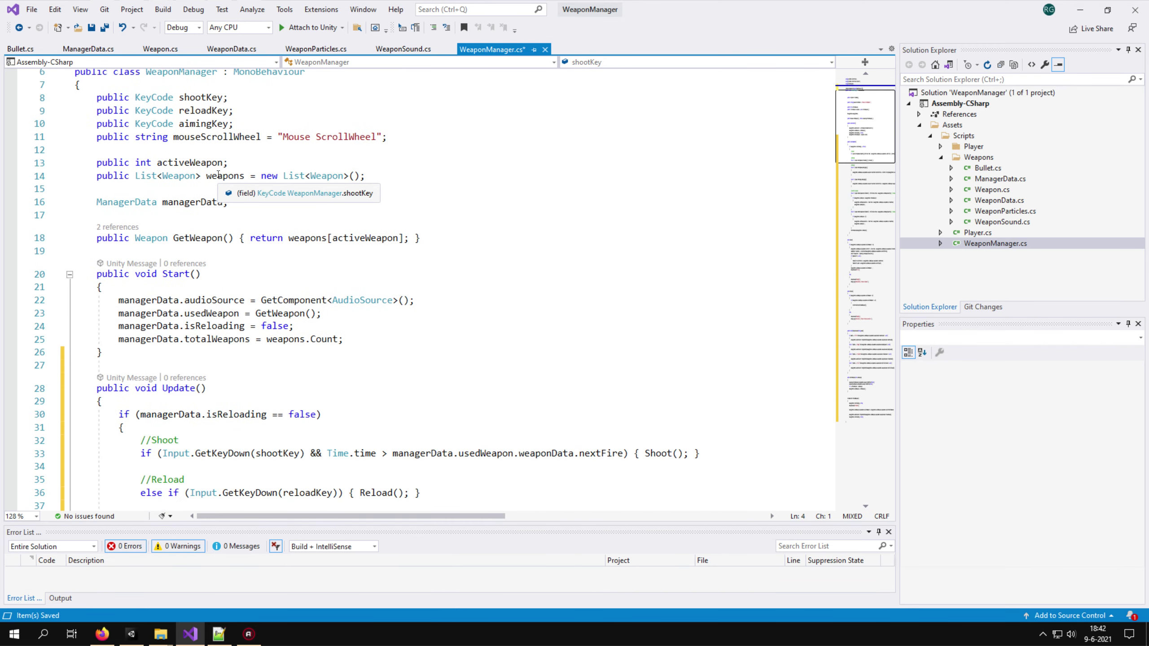
scroll(216, 177, "down", 7)
scroll(221, 173, "down", 3)
scroll(221, 176, "up", 7)
scroll(230, 237, "down", 1)
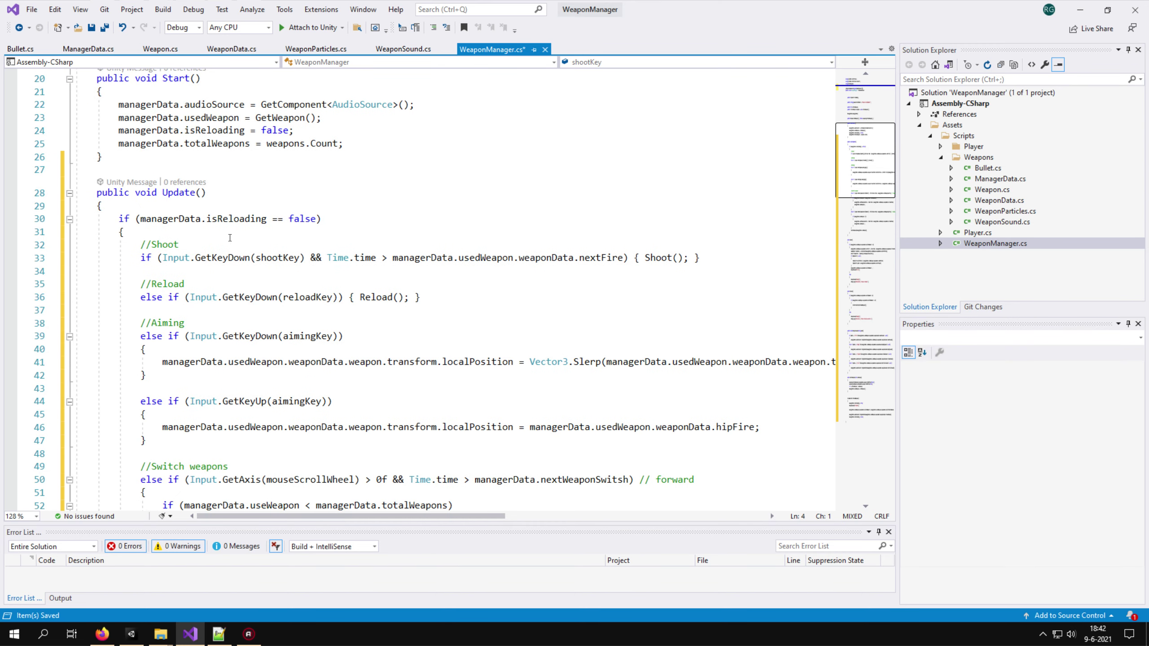
left_click_drag(315, 515, 560, 524)
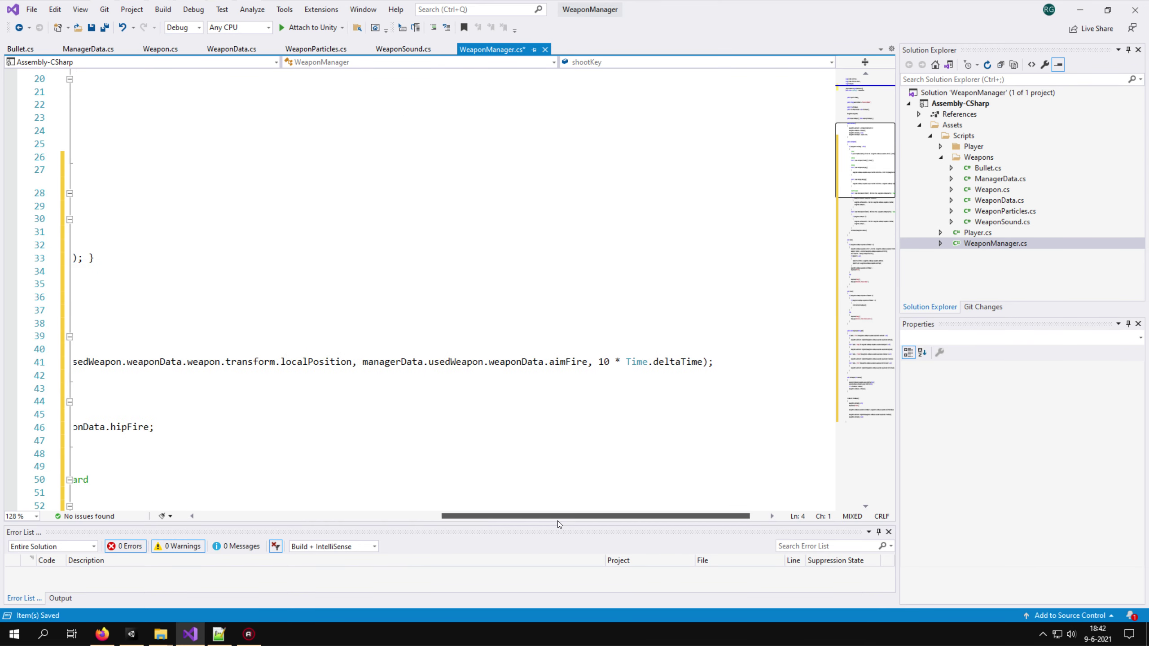
left_click_drag(557, 521, 317, 517)
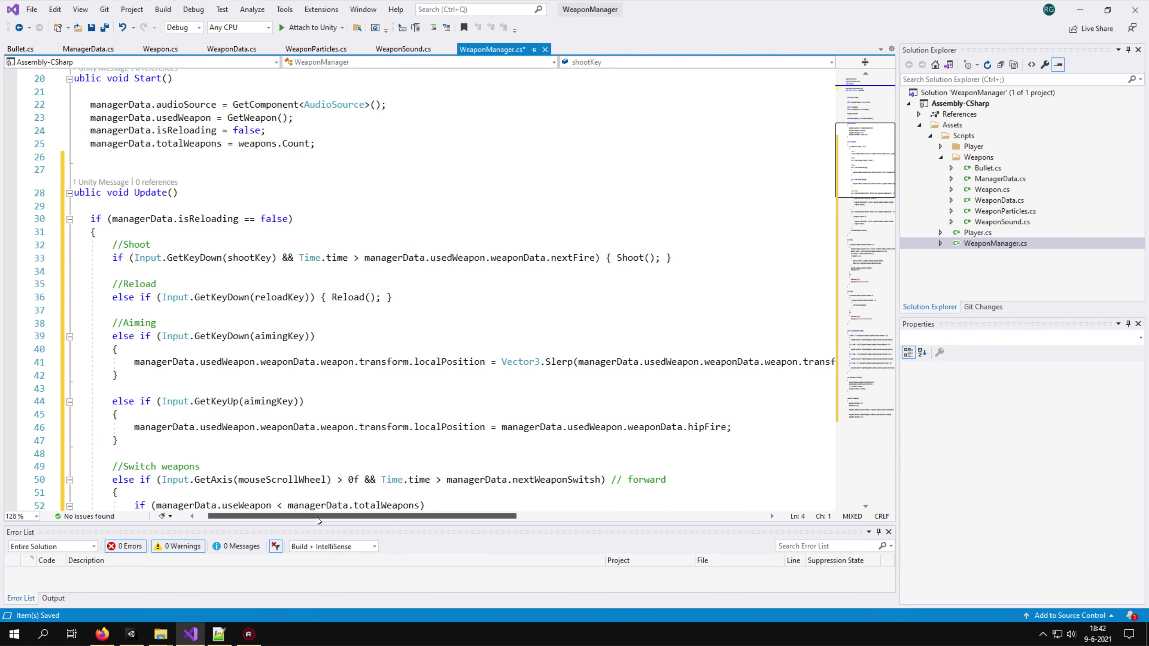
scroll(414, 240, "down", 2)
scroll(414, 240, "down", 2)
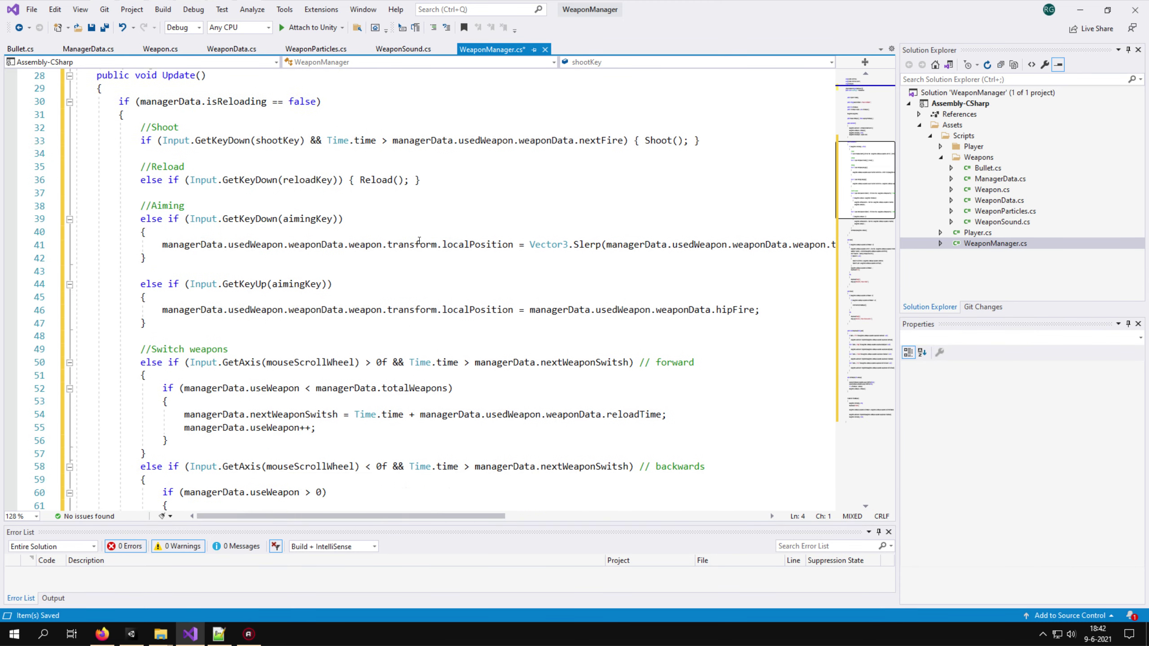
left_click_drag(896, 294, 1016, 294)
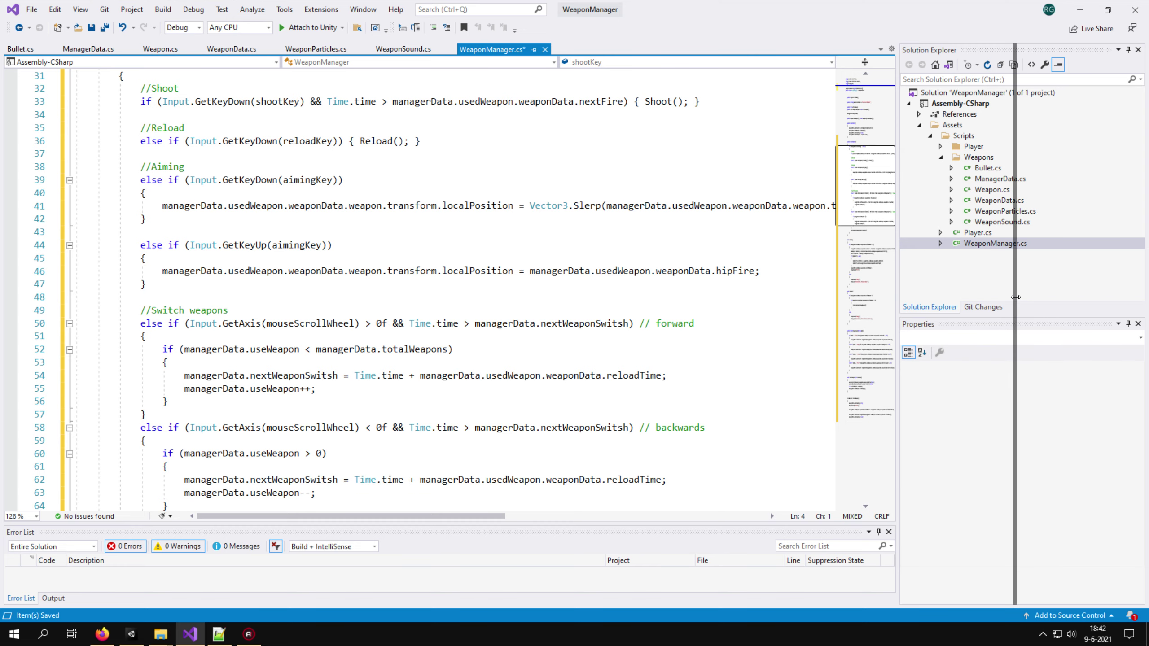
scroll(662, 258, "down", 2)
scroll(661, 258, "down", 1)
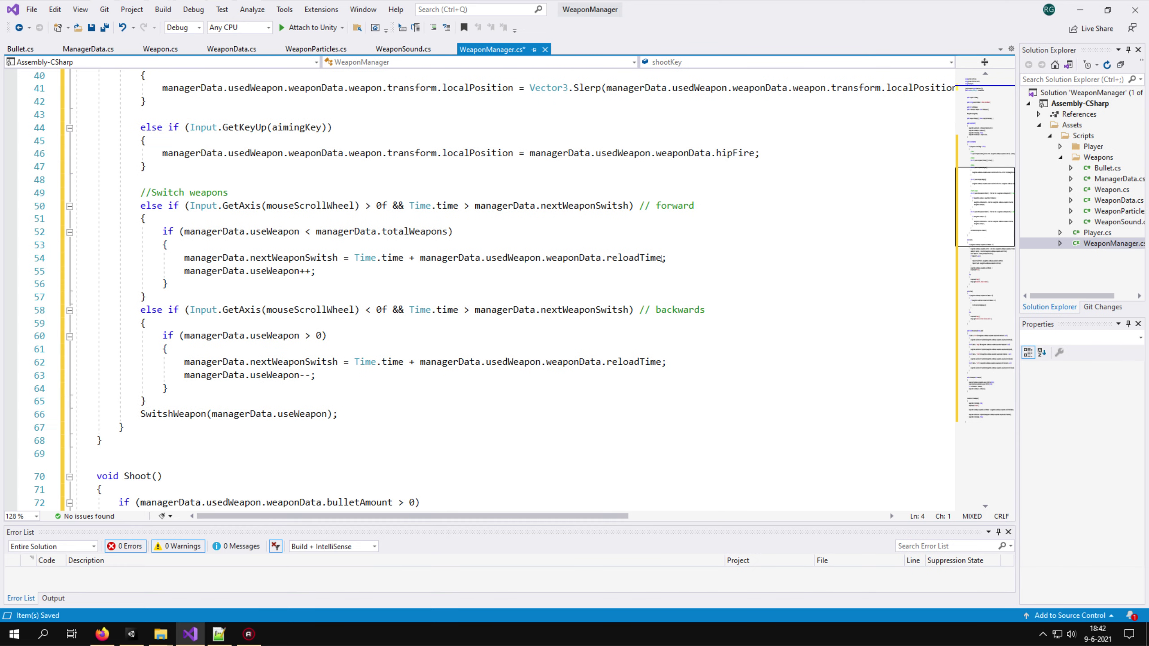
scroll(661, 259, "down", 1)
scroll(662, 259, "down", 1)
scroll(661, 258, "down", 1)
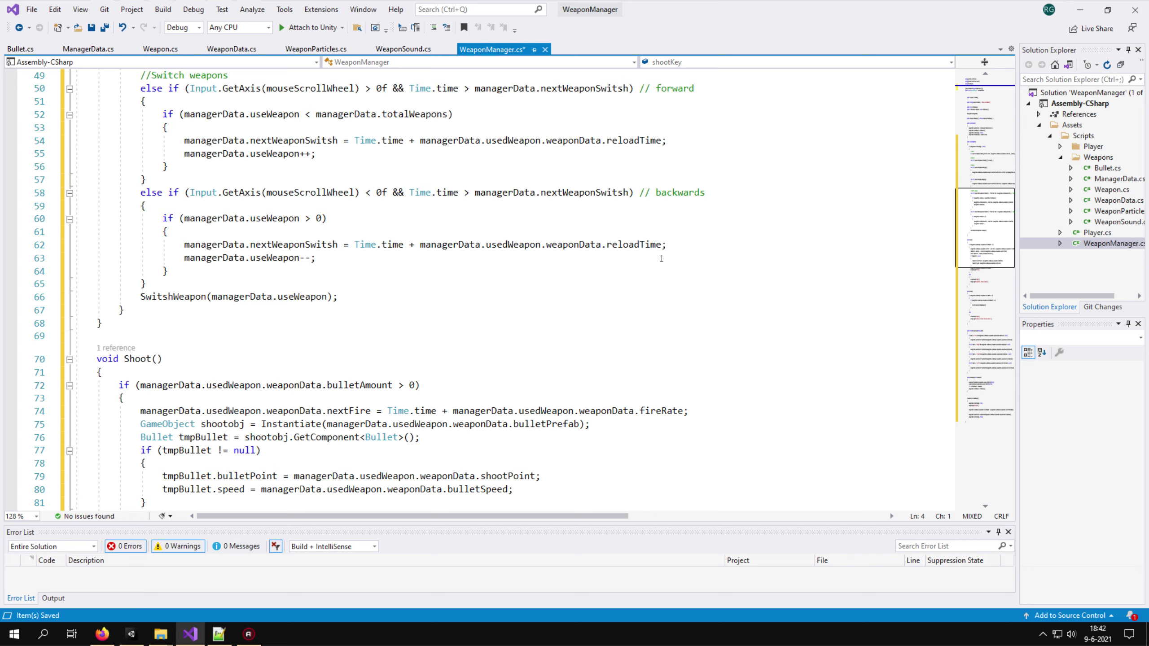
scroll(661, 259, "down", 1)
scroll(662, 258, "down", 1)
scroll(662, 258, "down", 2)
scroll(662, 259, "down", 1)
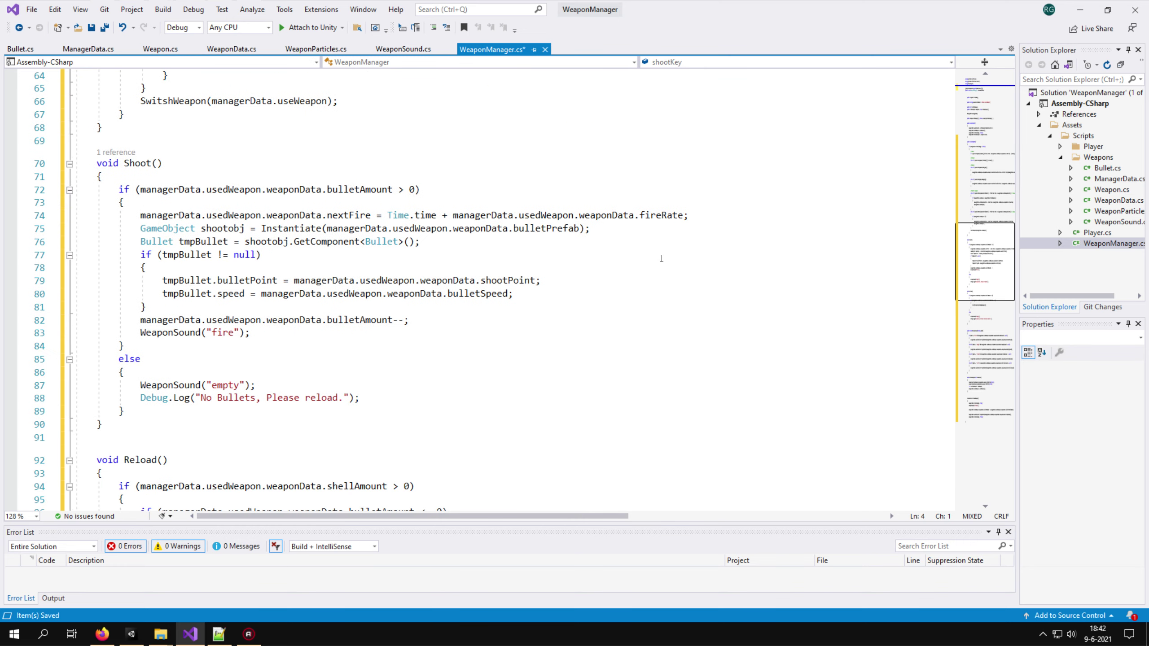
scroll(662, 259, "down", 2)
scroll(662, 259, "down", 1)
scroll(662, 259, "down", 1)
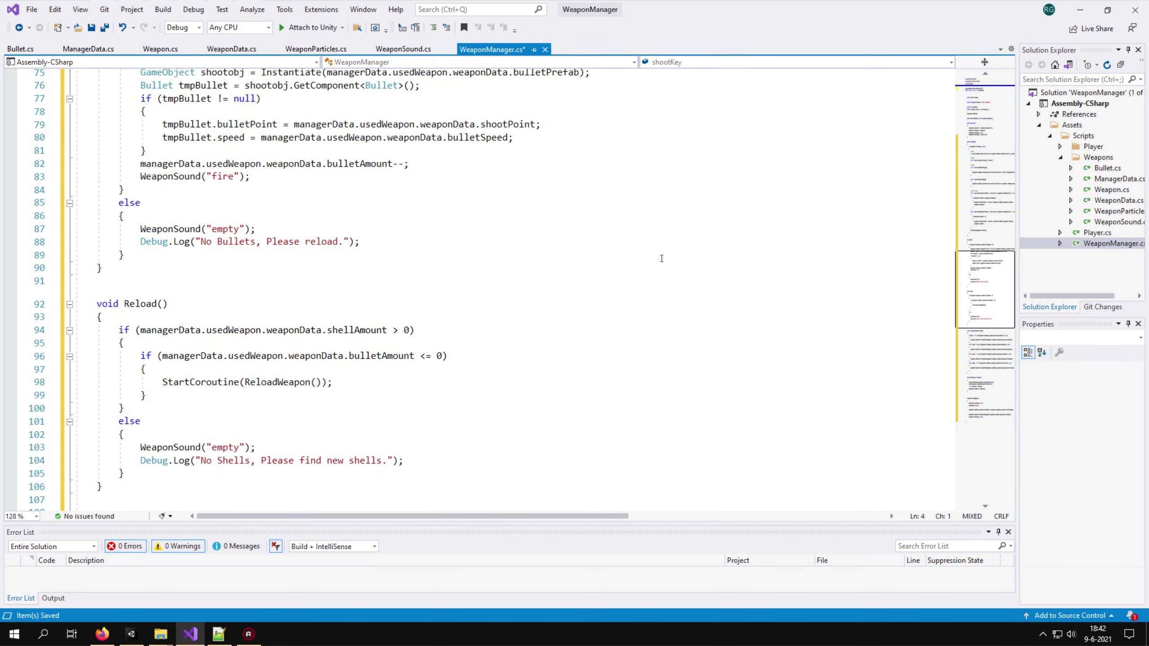
scroll(662, 258, "down", 1)
scroll(661, 258, "down", 2)
scroll(661, 259, "down", 2)
scroll(662, 259, "down", 1)
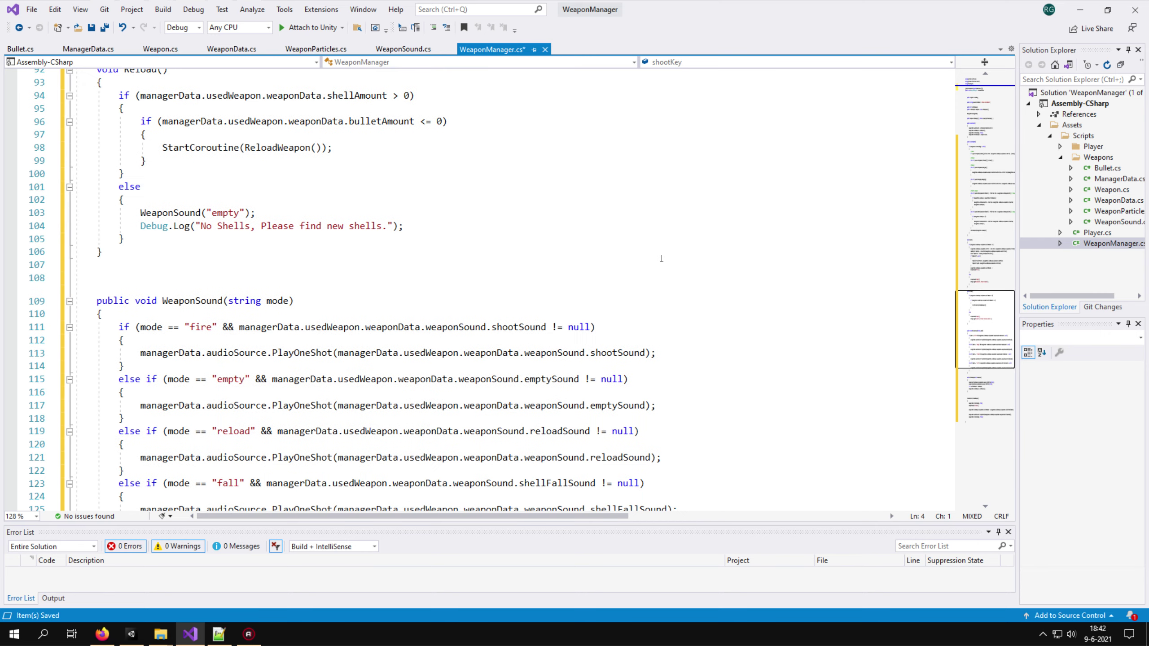
scroll(661, 259, "down", 1)
scroll(662, 258, "down", 1)
scroll(662, 259, "down", 2)
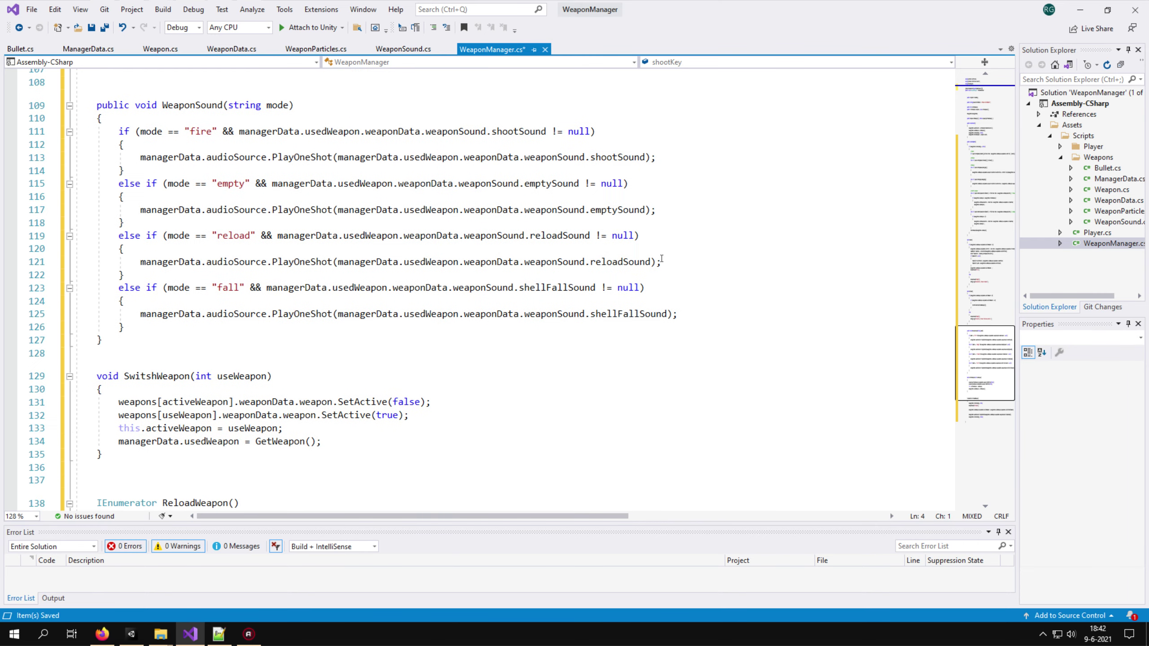
scroll(662, 258, "down", 2)
scroll(661, 258, "down", 1)
scroll(661, 258, "down", 2)
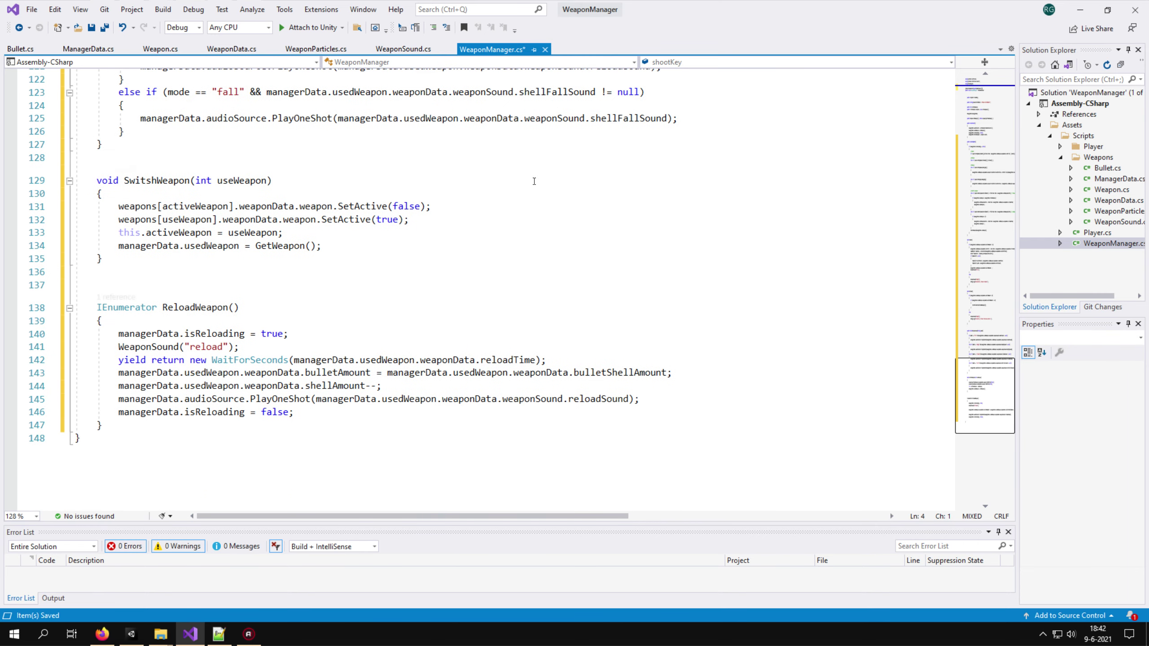
Review the WeaponSound, WeaponParticles, WeaponData, Weapon, ManagerData and Bullet scripts, then return to Unity
left_click(402, 49)
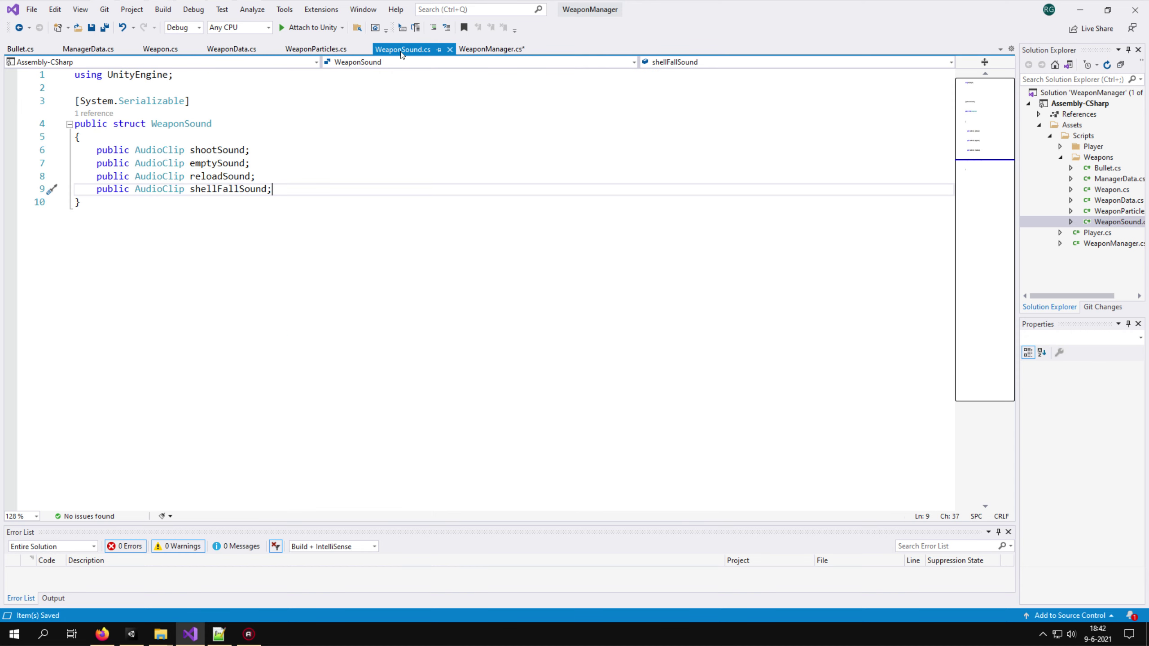
left_click(316, 50)
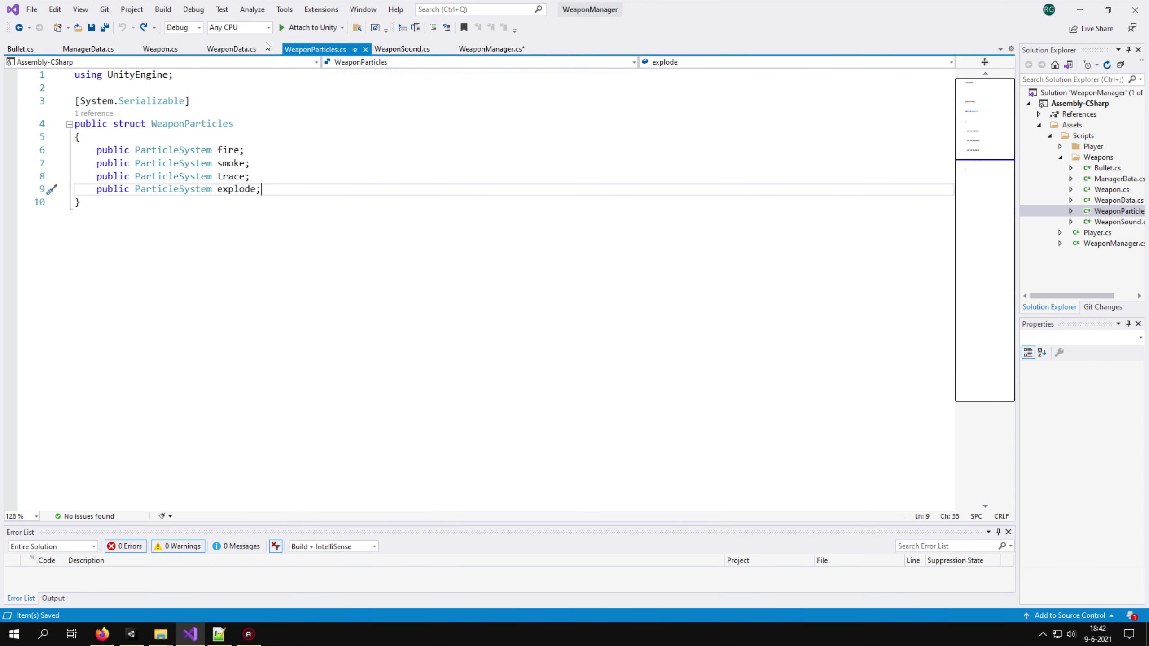
left_click(229, 50)
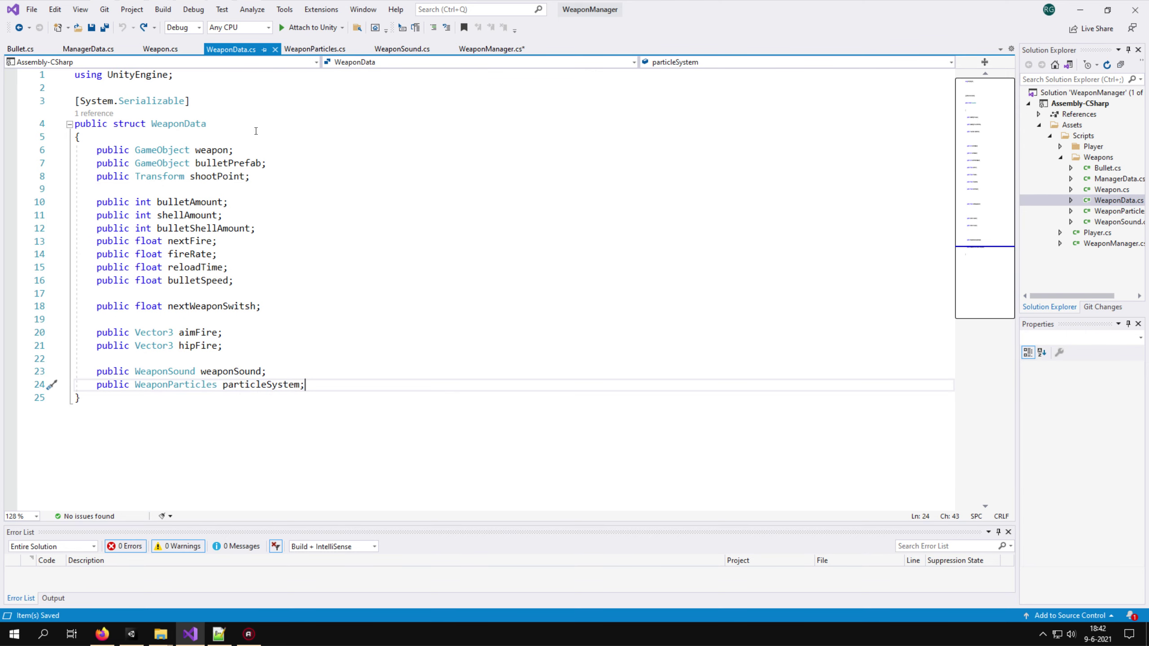
left_click(159, 50)
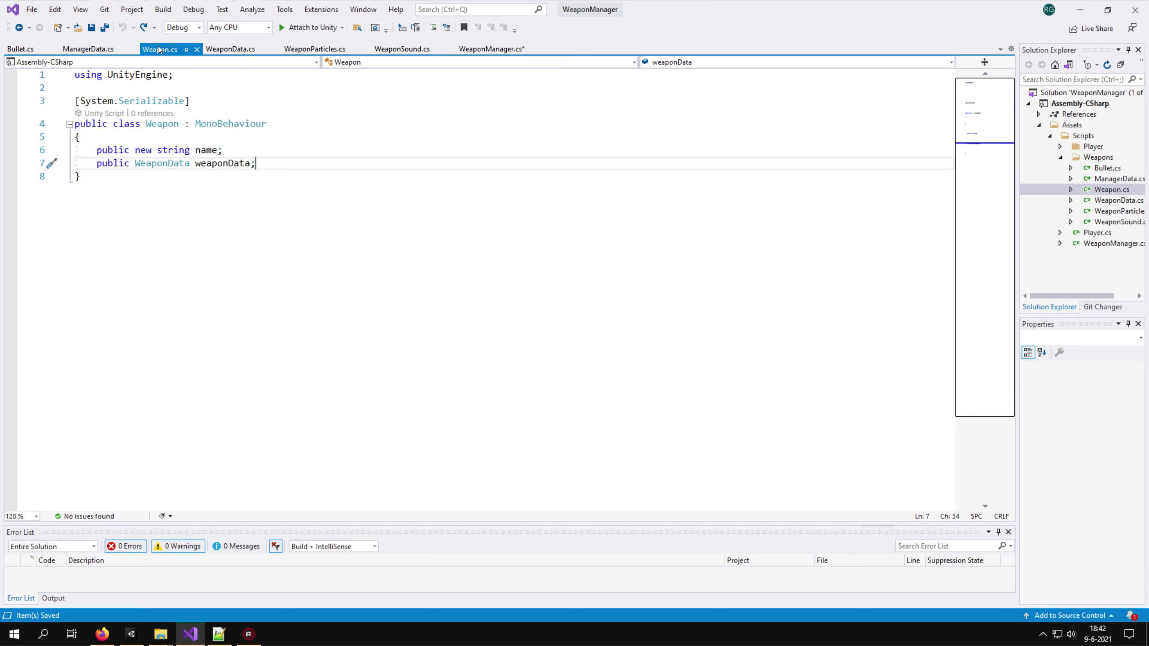
left_click(80, 45)
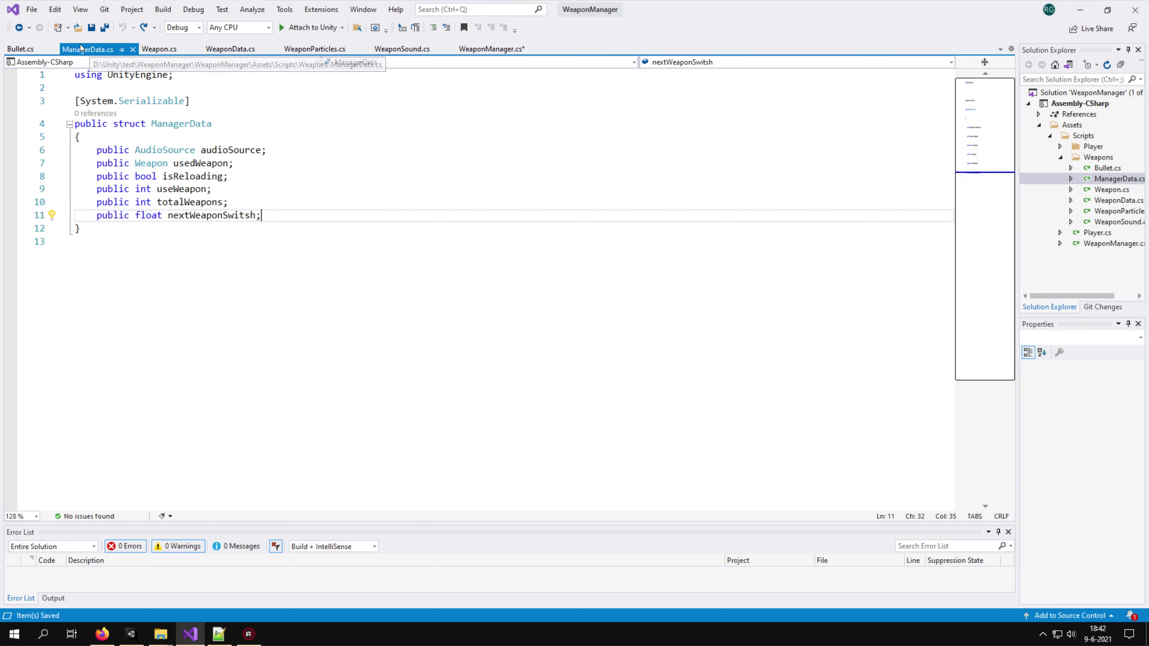
left_click(22, 51)
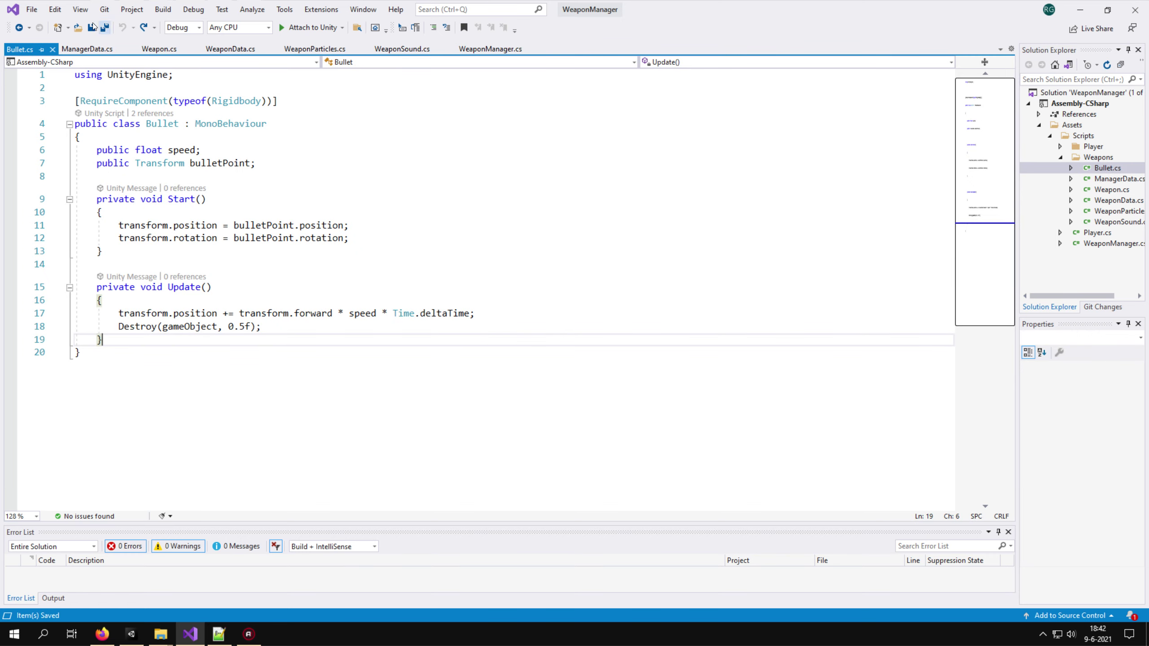
left_click(139, 633)
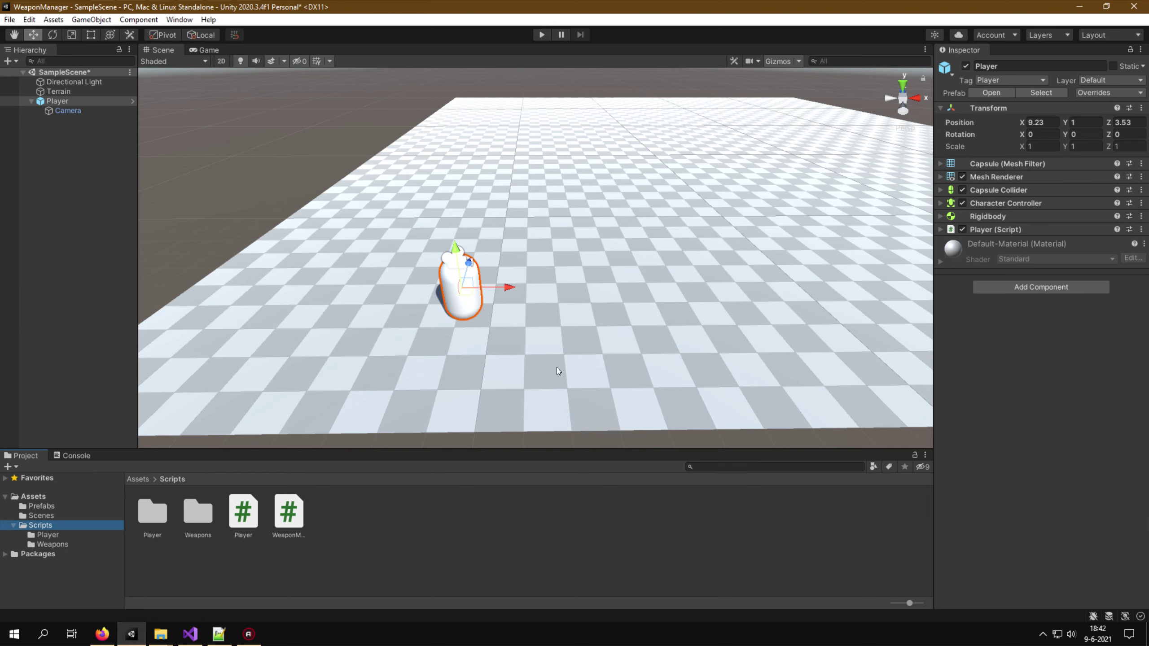
Create an empty child of Camera named WeaponManager and attach the WeaponManager script to it
left_click(68, 111)
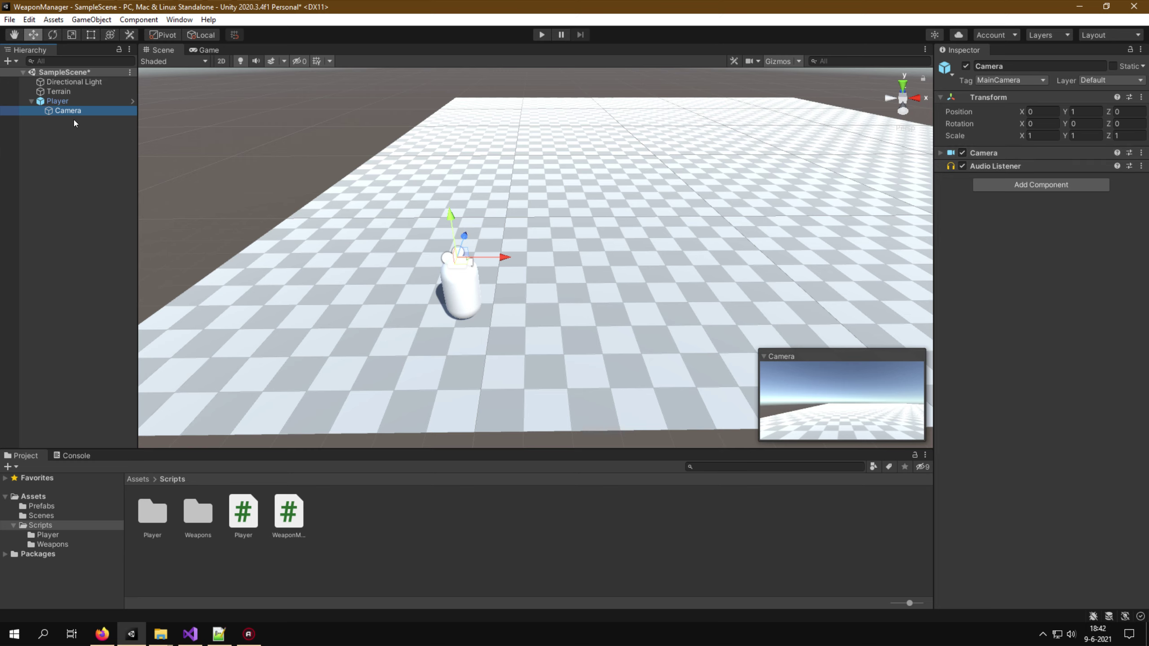
right_click(66, 110)
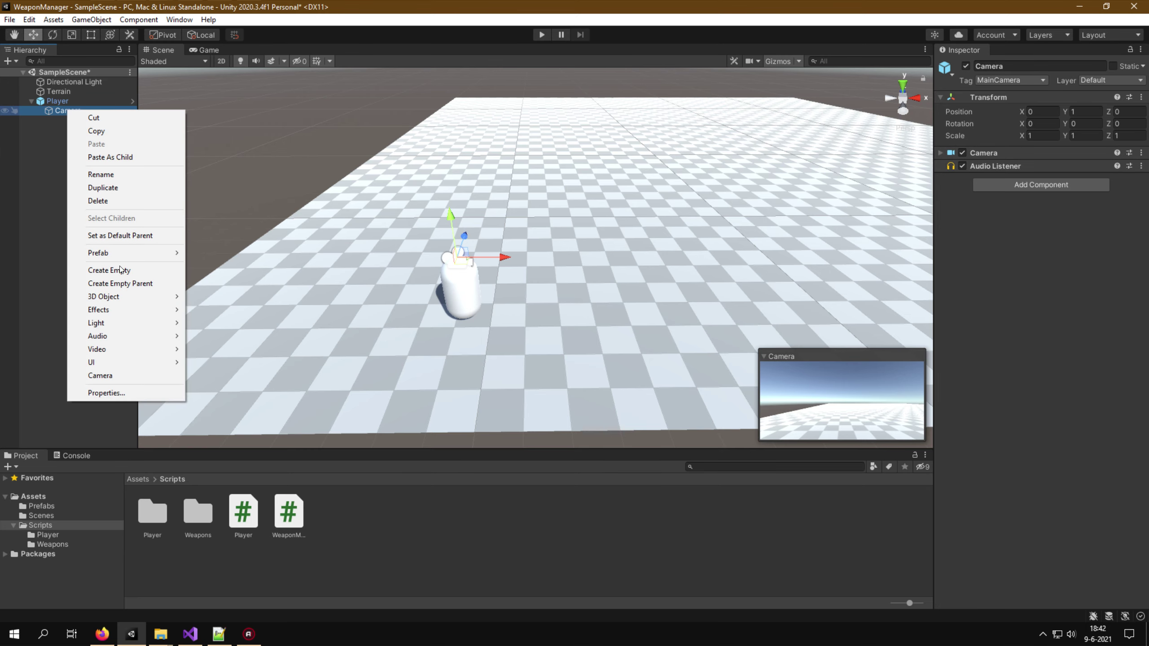
left_click(119, 269)
type("Wea")
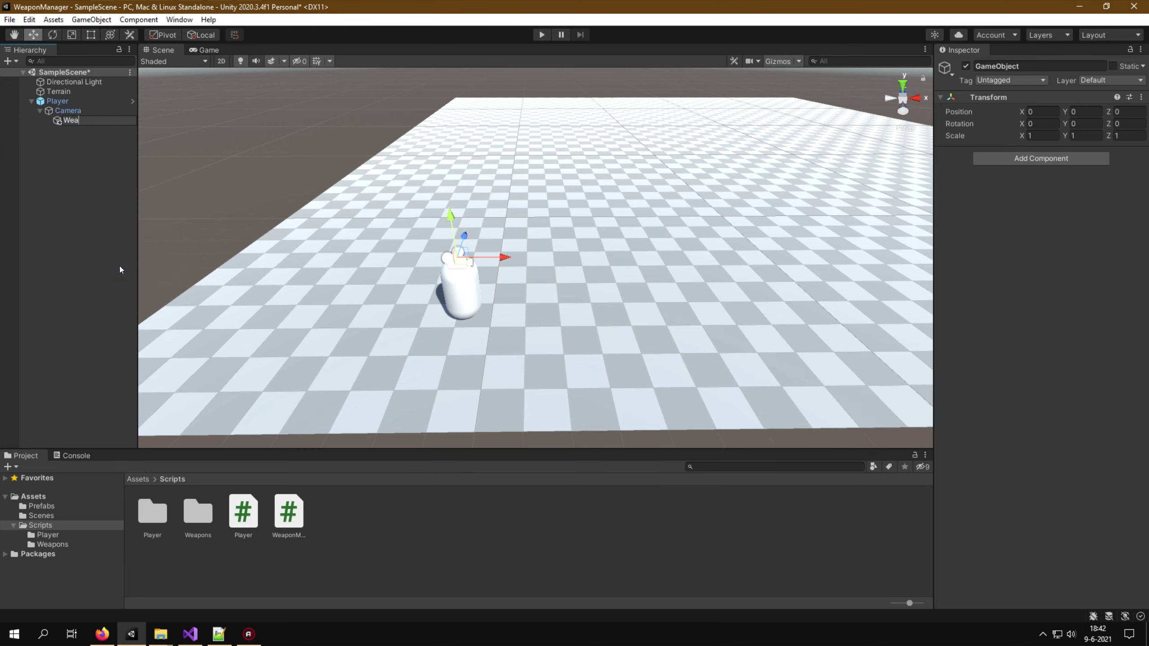
type("ponManager")
key("Return")
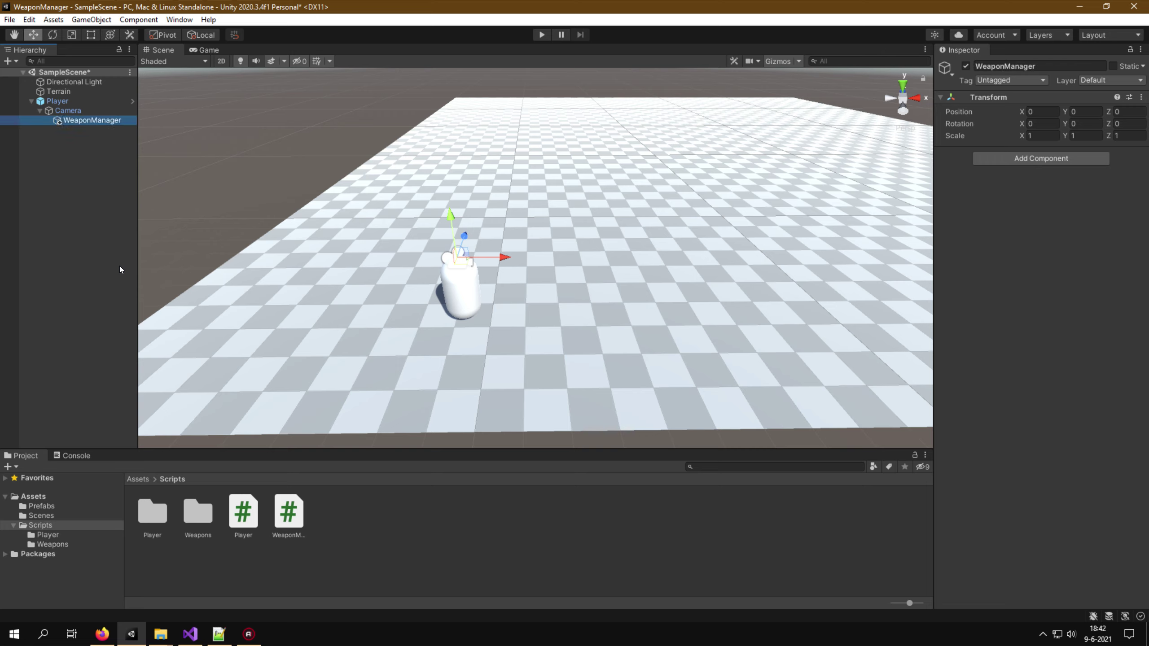
left_click_drag(299, 530, 1030, 254)
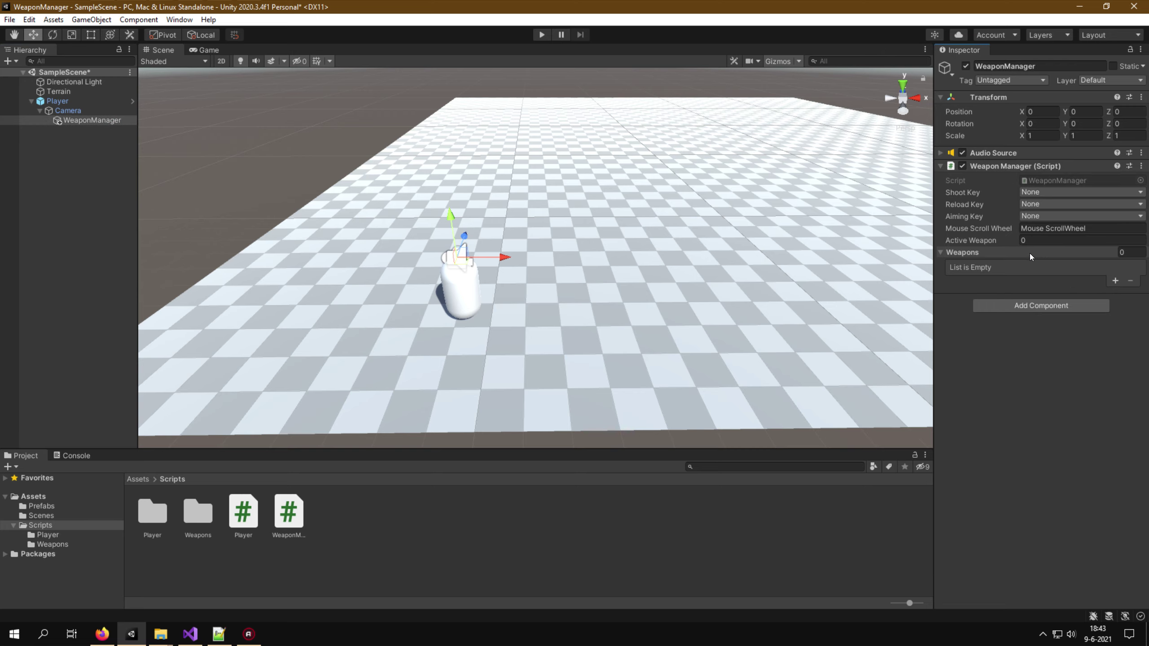
left_click(45, 507)
Inspect the Gun prefab and the scripts in the Weapons folder, then return to Prefabs
left_click(289, 514)
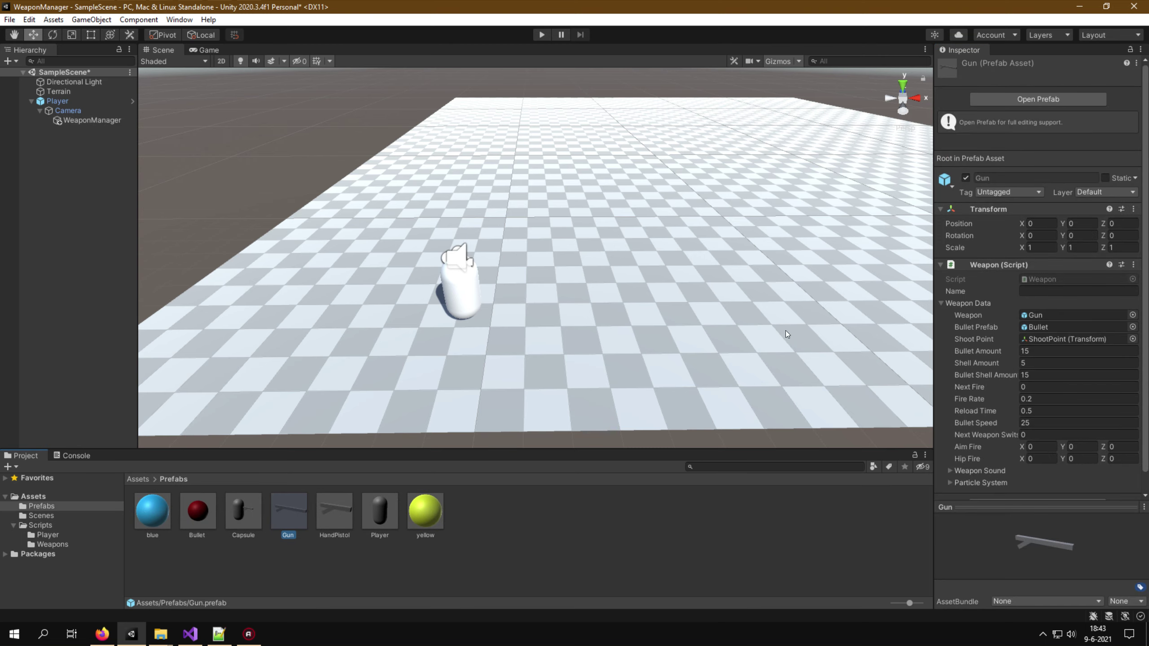
left_click(34, 527)
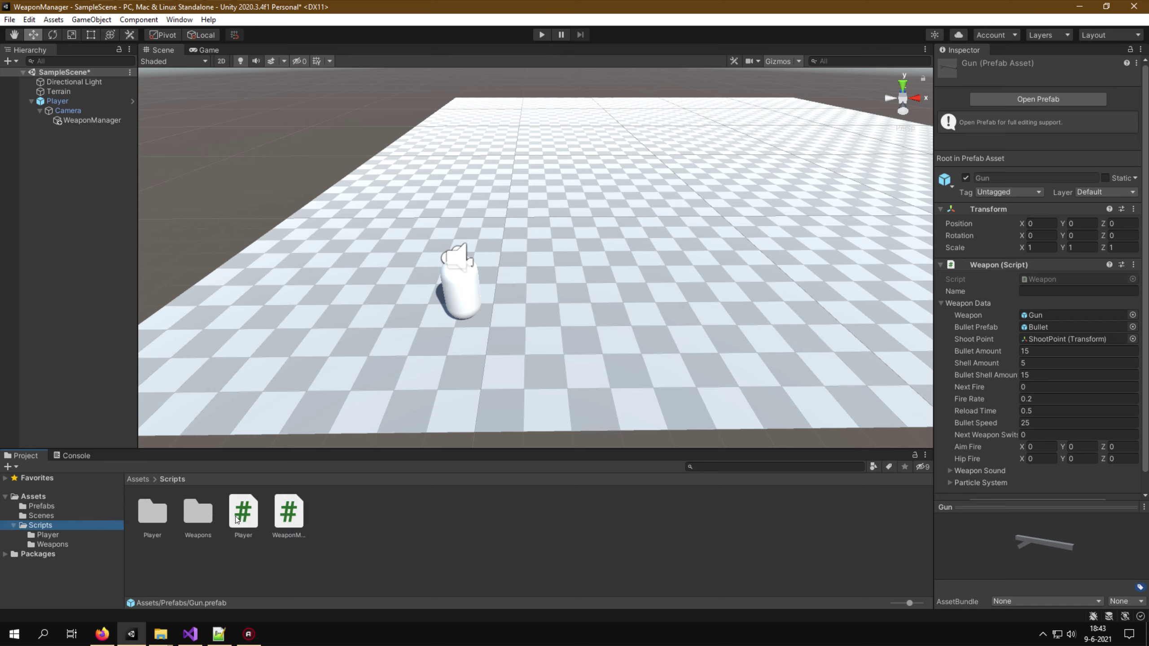
left_click(49, 543)
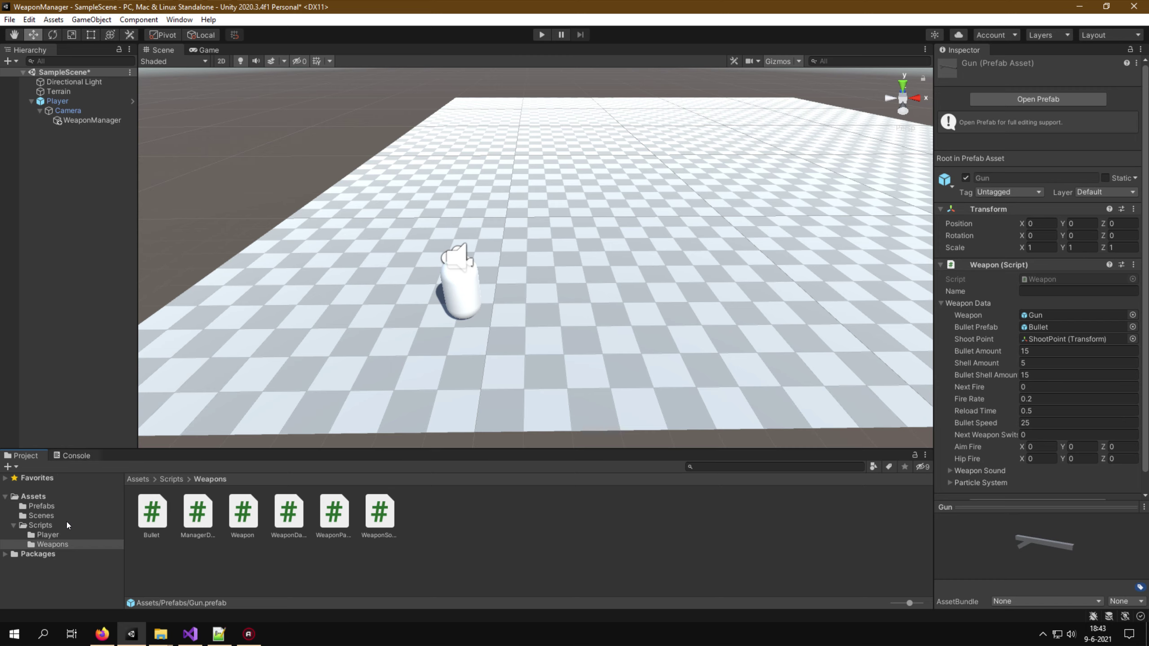
left_click(37, 507)
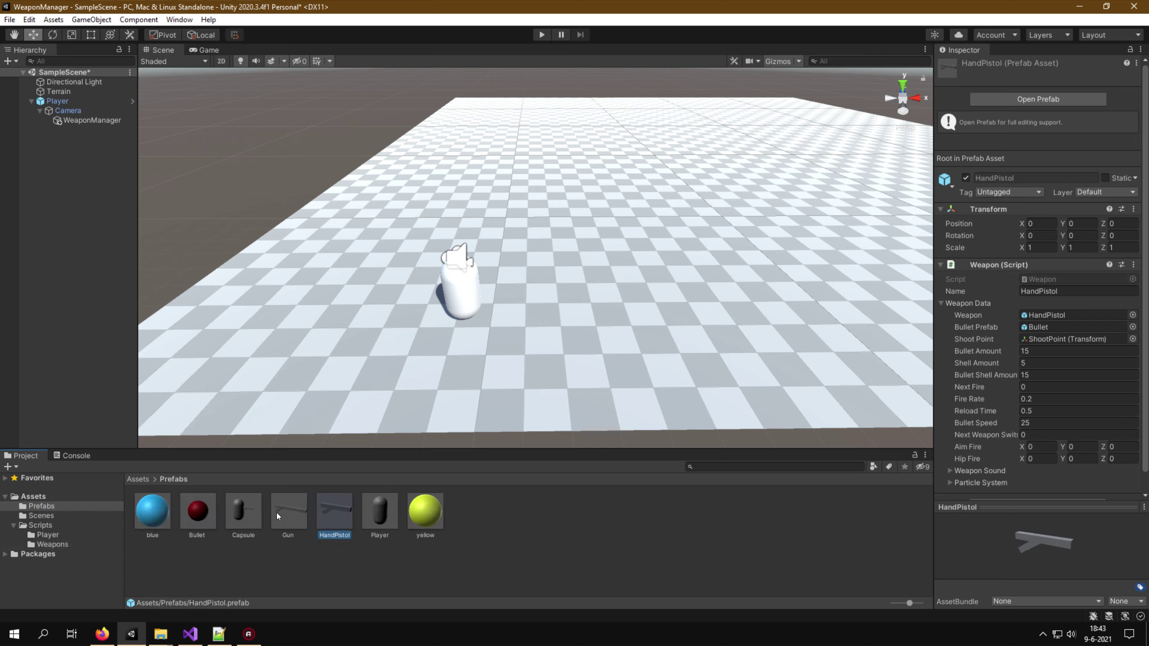
left_click_drag(327, 503, 355, 505)
left_click(331, 508)
left_click(294, 510)
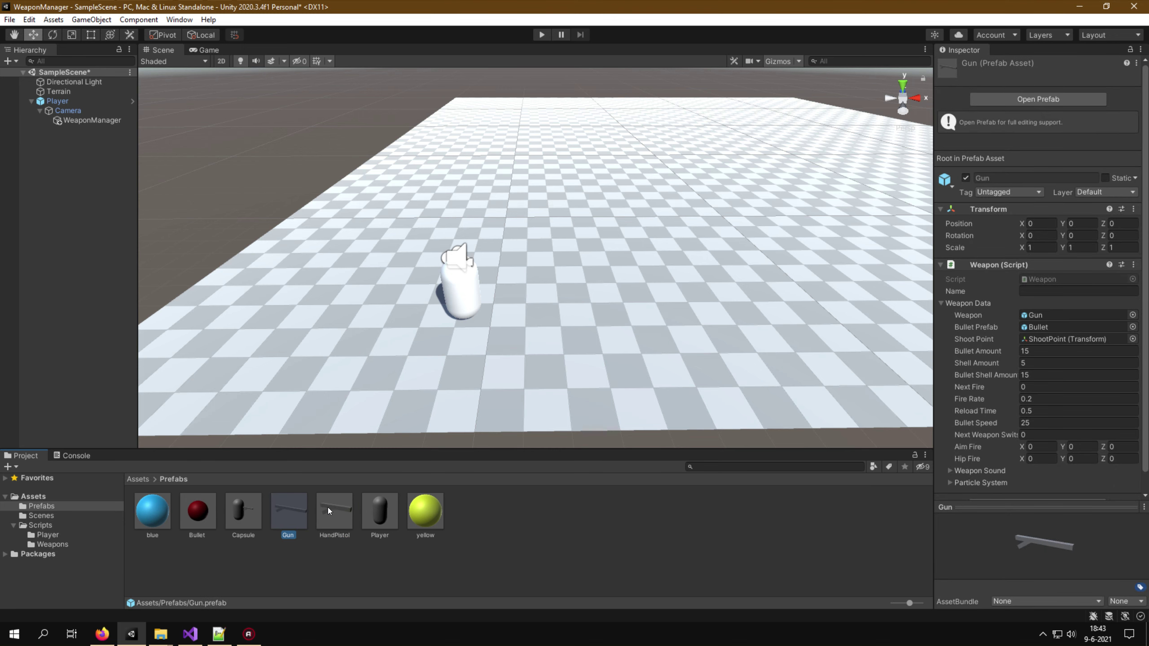
Place the HandPistol and Gun prefabs under WeaponManager and deactivate Gun
left_click_drag(327, 507, 163, 281)
left_click_drag(73, 119, 81, 118)
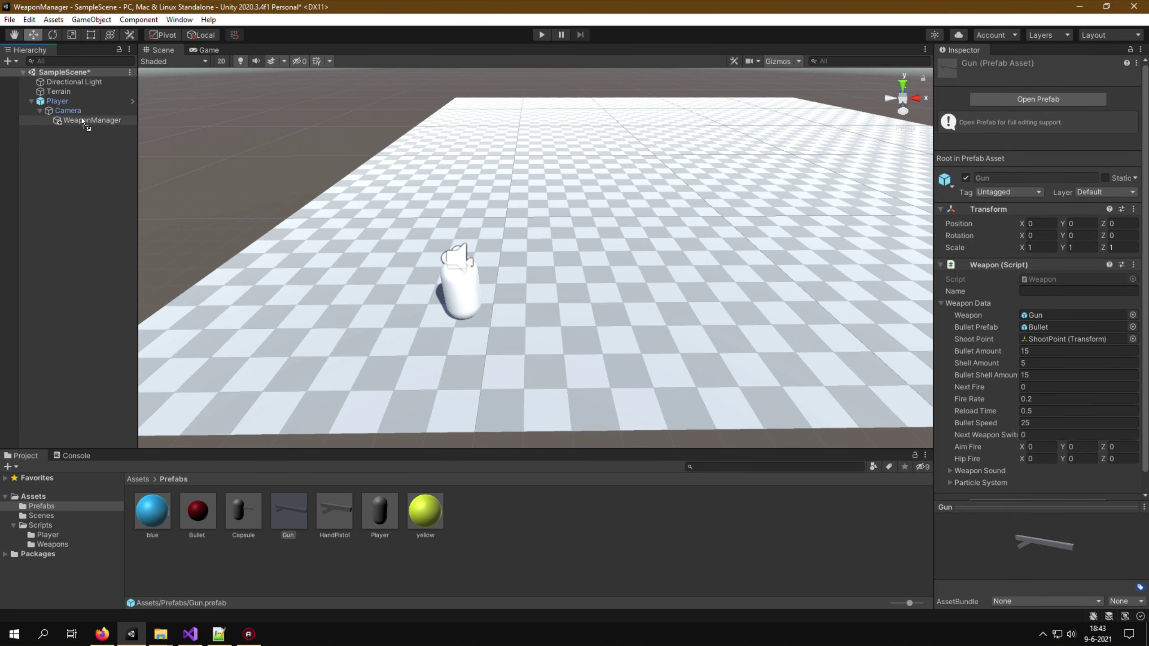
left_click_drag(285, 516, 90, 136)
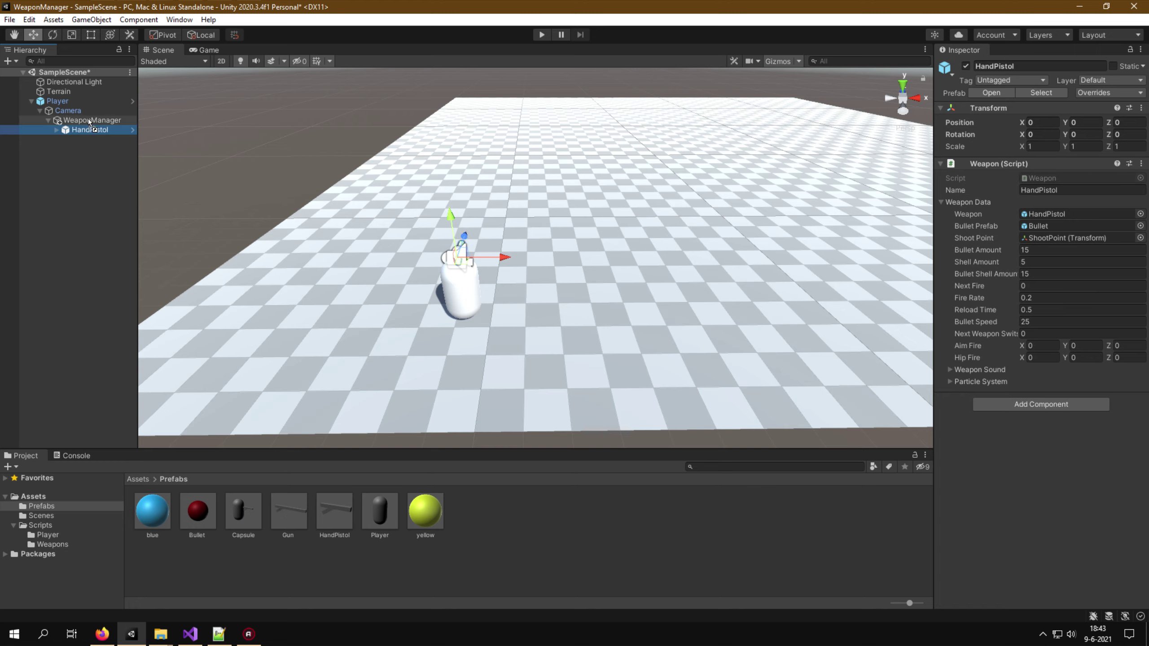
left_click(966, 64)
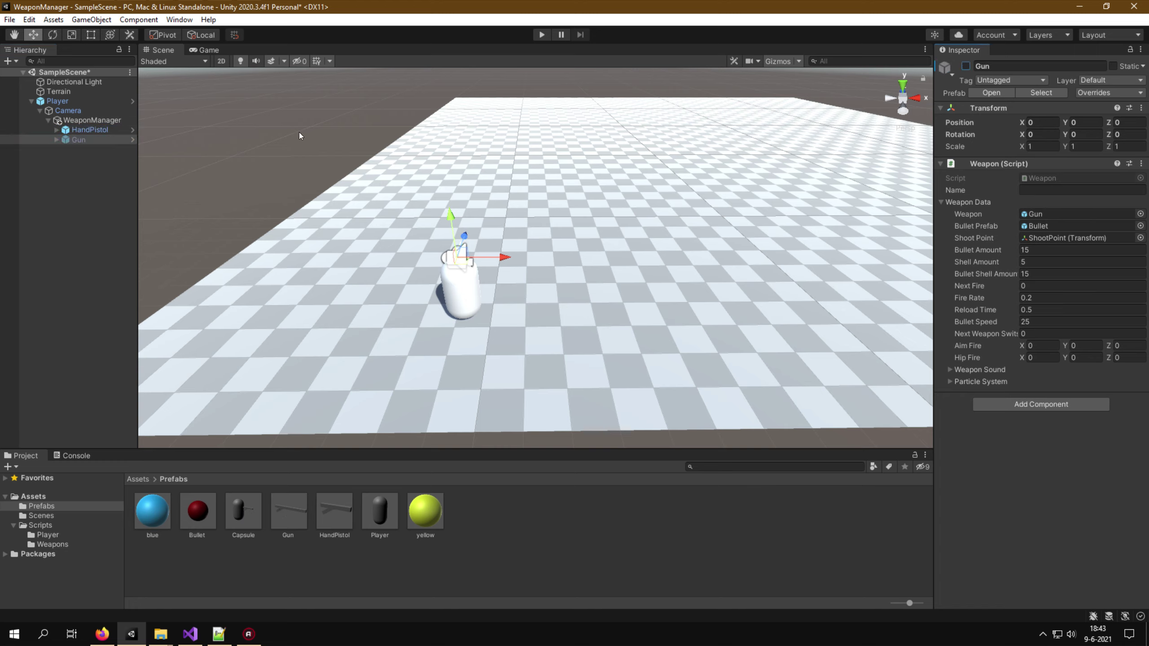
left_click(91, 120)
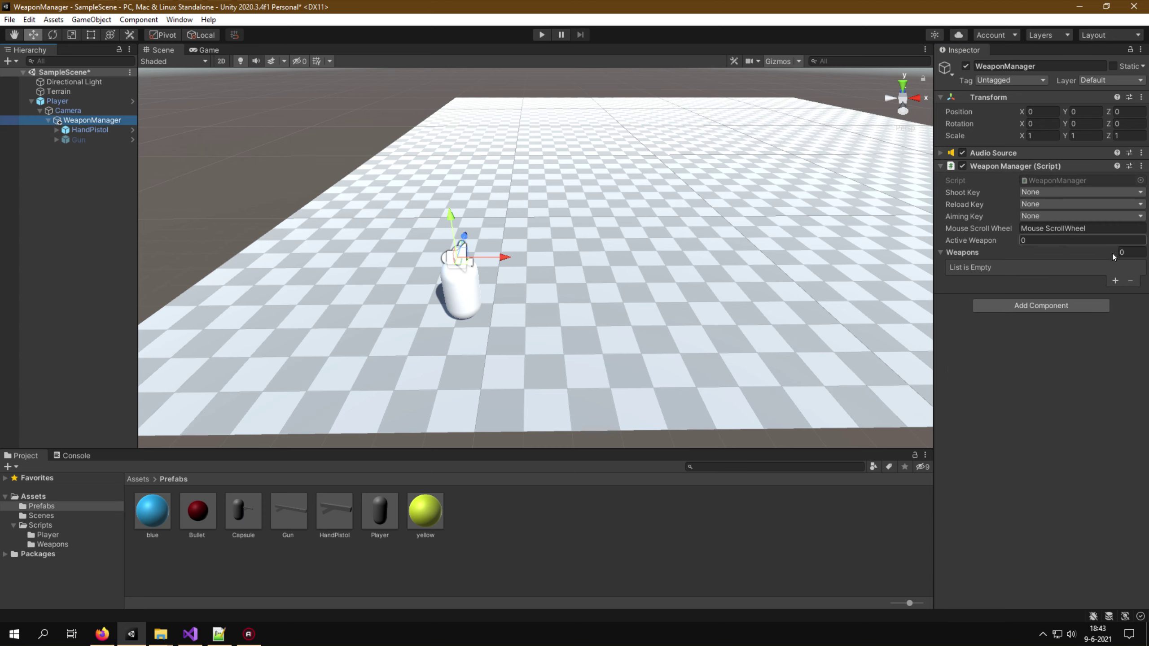
Set the Weapons list size to 2 with HandPistol first and Gun second
left_click(1129, 253)
type("2")
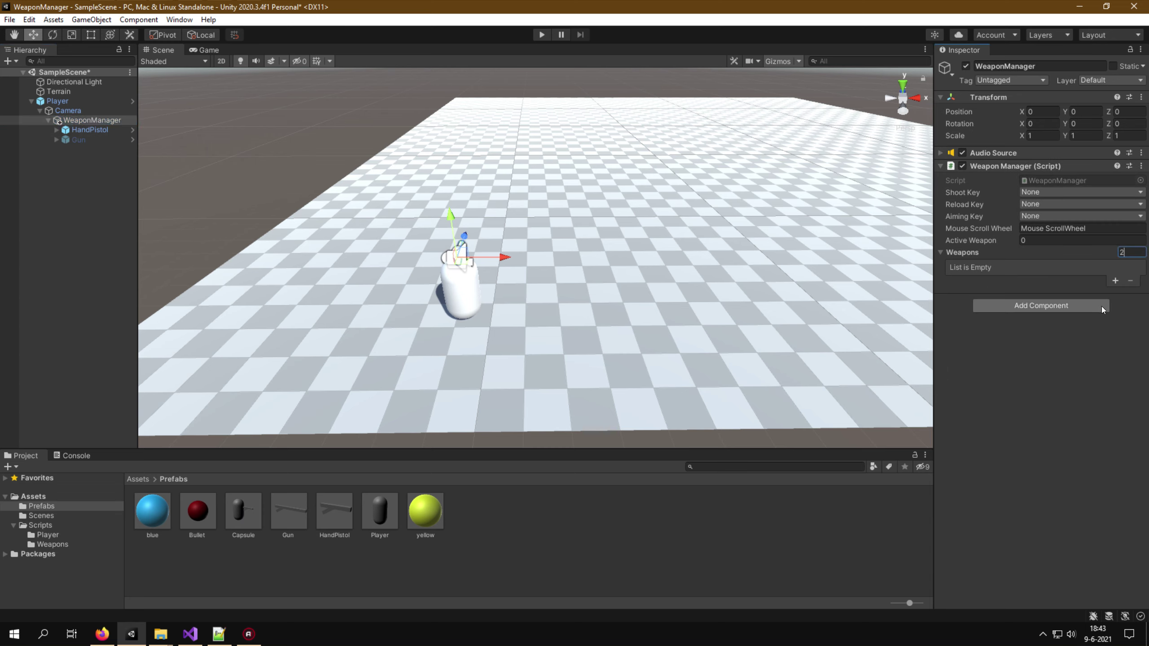
key("Return")
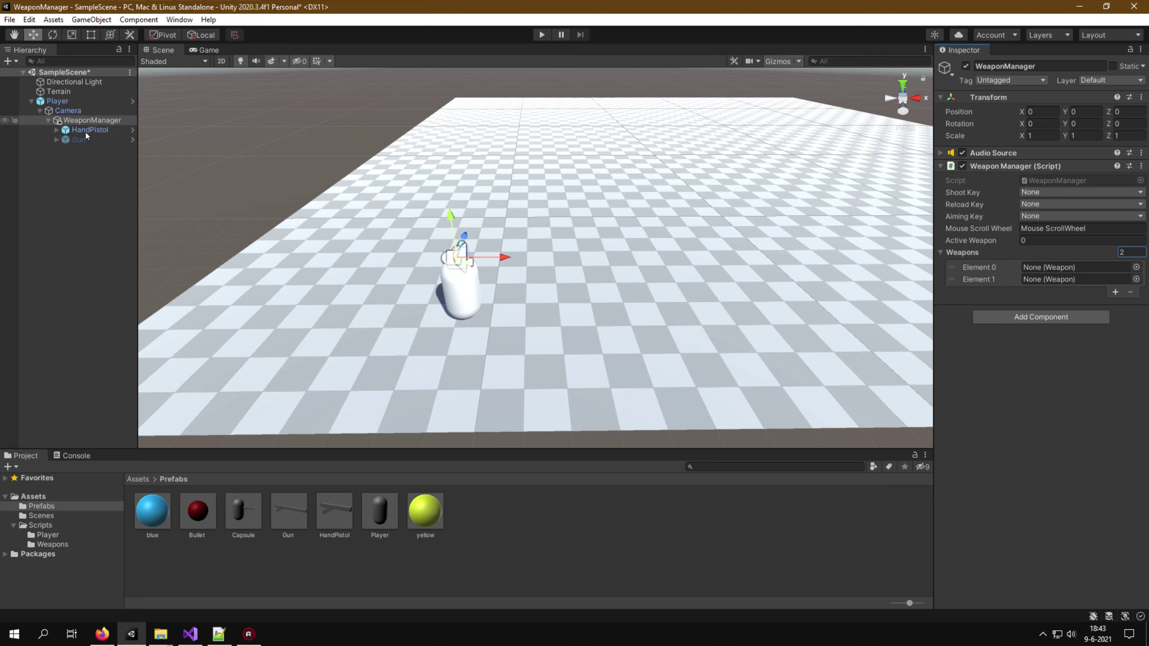
left_click_drag(87, 130, 1064, 268)
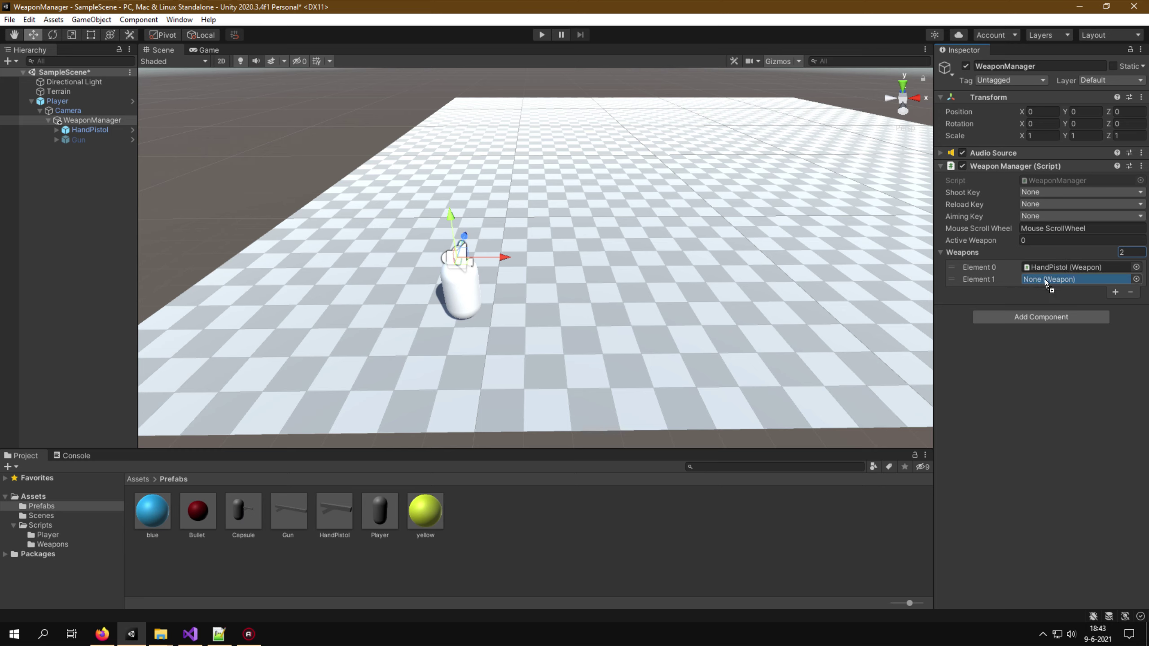
left_click_drag(78, 138, 1046, 280)
Set Shoot Key to Mouse 0, Reload Key to R and Aiming Key to Mouse 1
left_click(1031, 192)
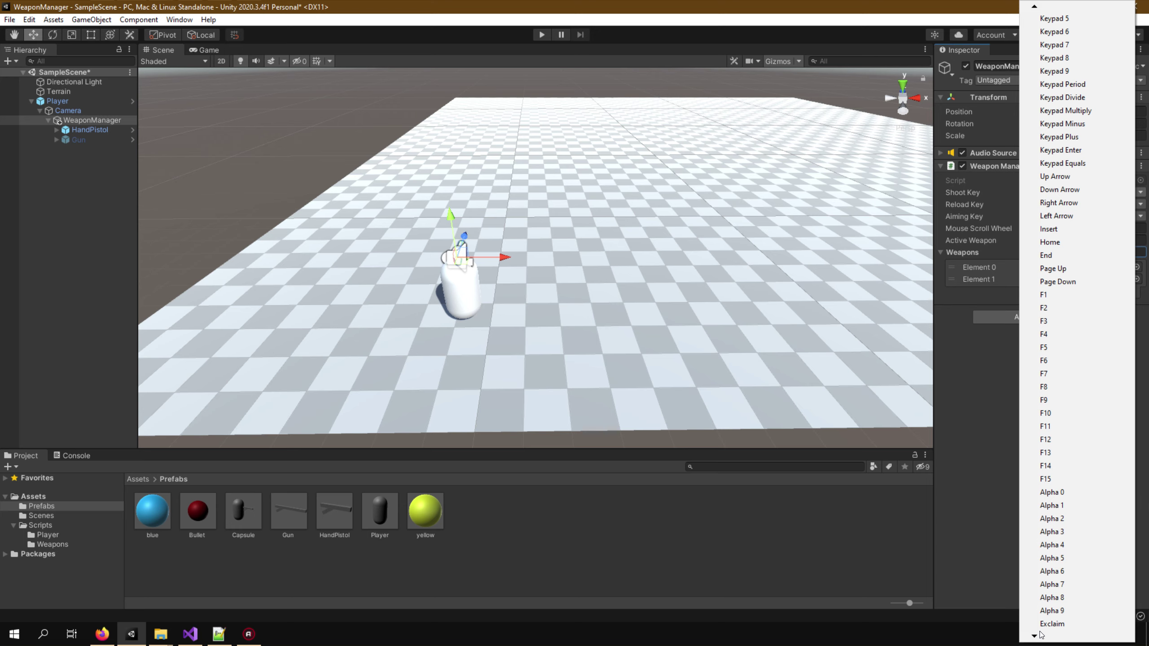
key("o")
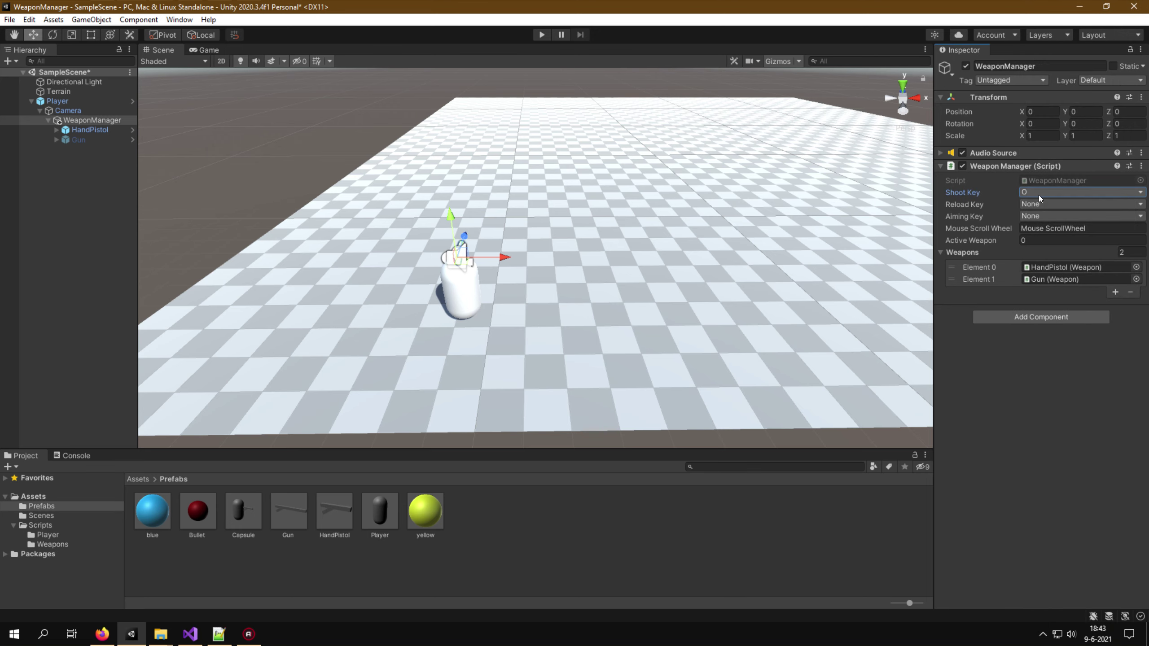
left_click(1039, 195)
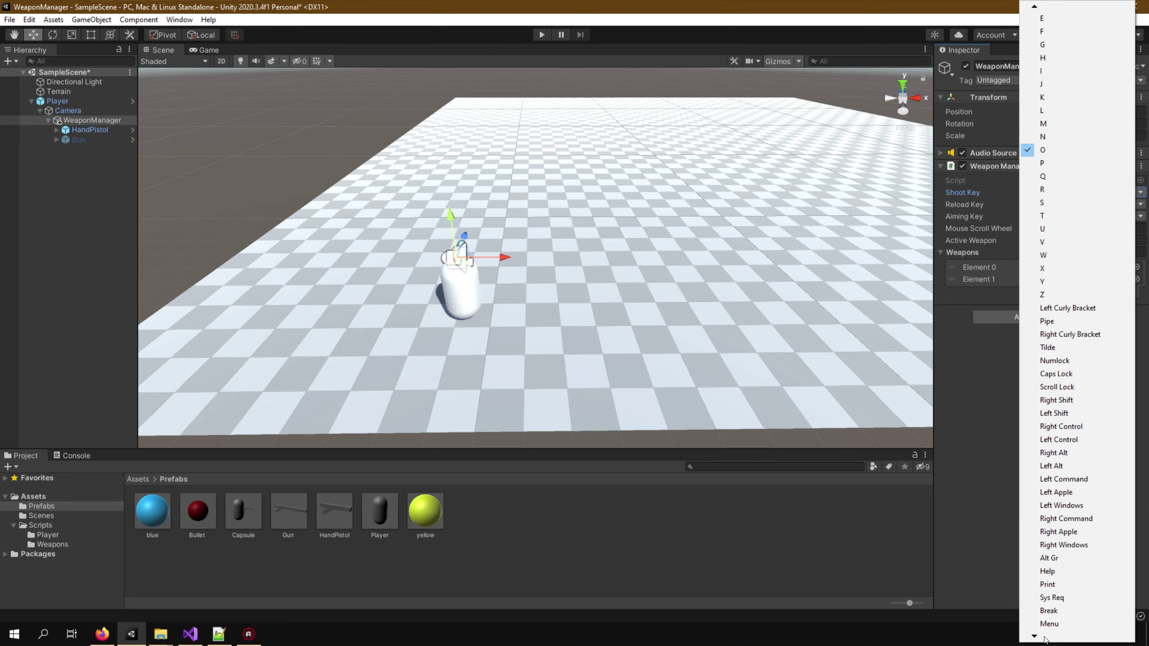
left_click(1049, 529)
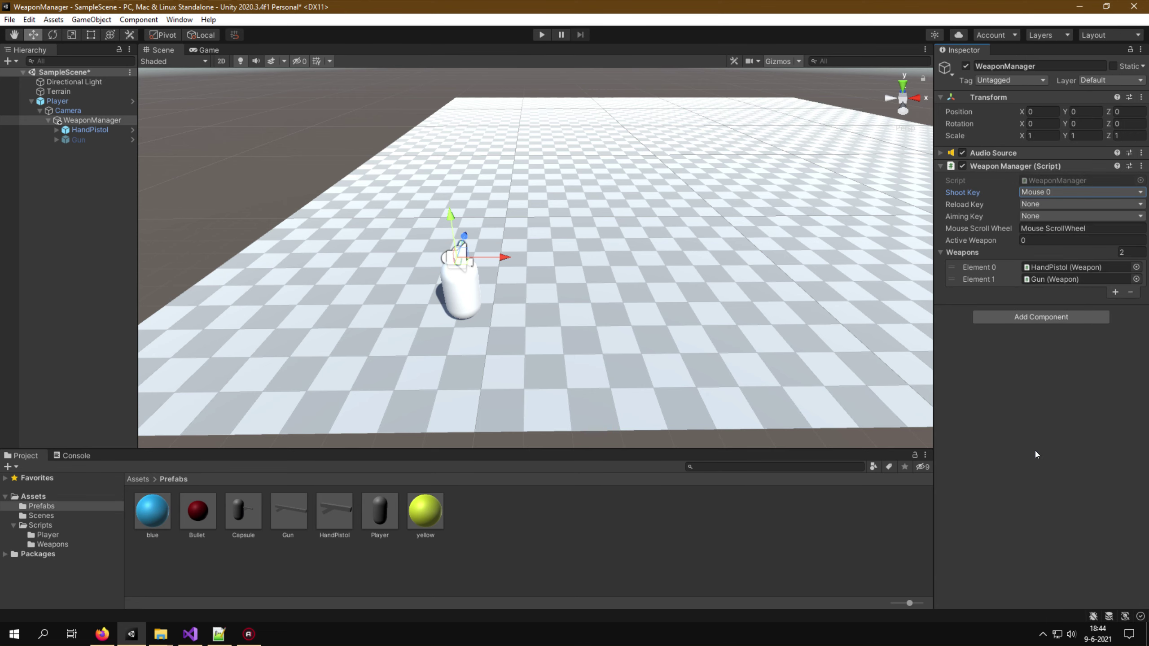
left_click(1029, 204)
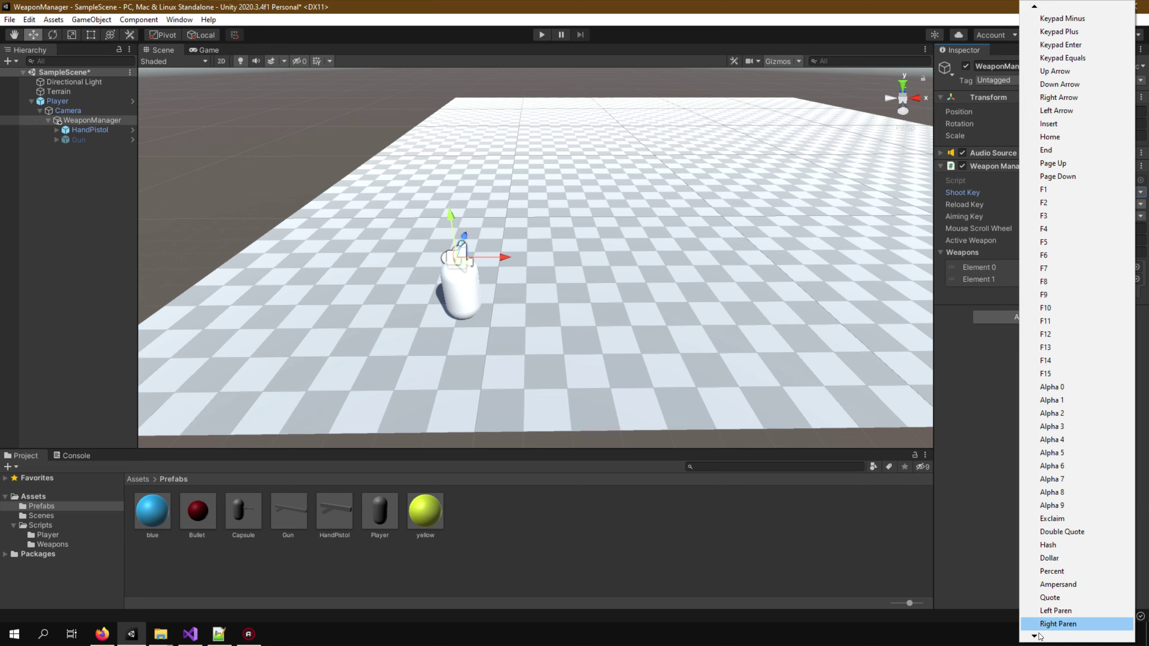
left_click(1033, 595)
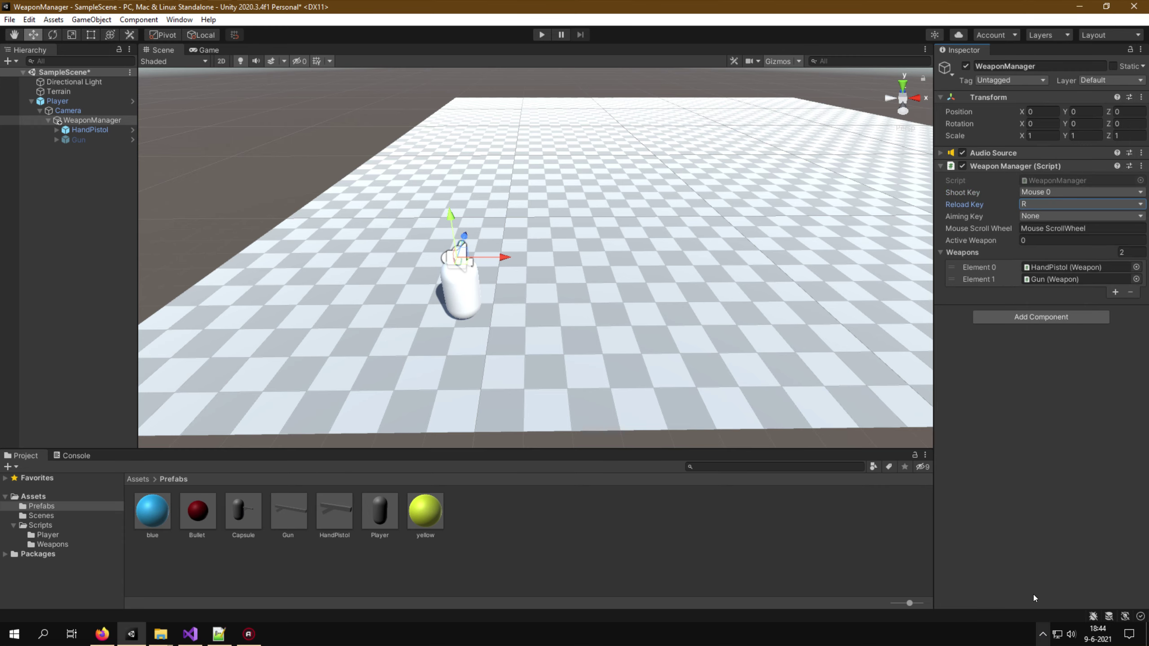
left_click(1037, 217)
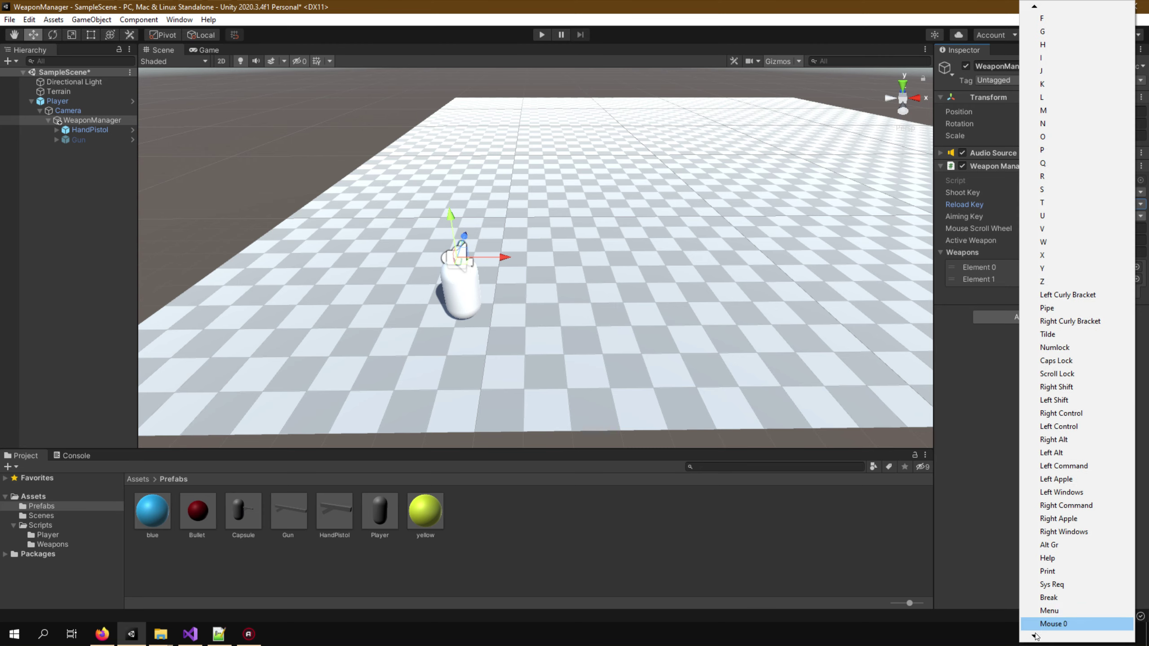
left_click(1054, 624)
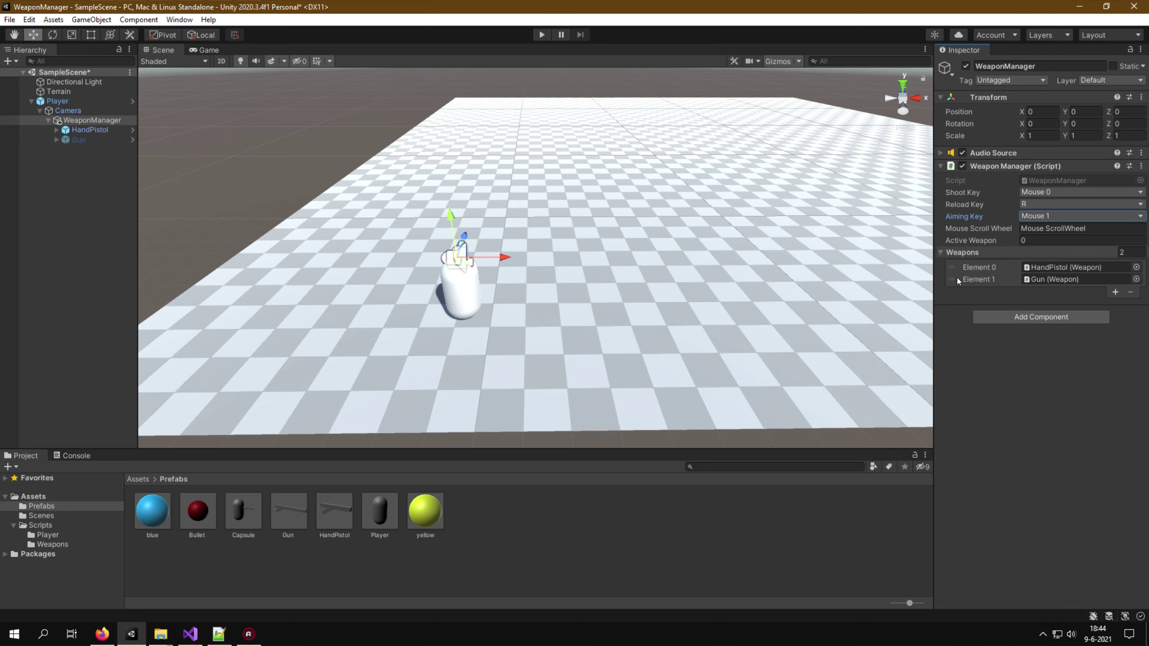
Check HandPistol's Weapon and Bullet Prefab references and inspect the Bullet prefab's script and Rigidbody
double_click(1054, 267)
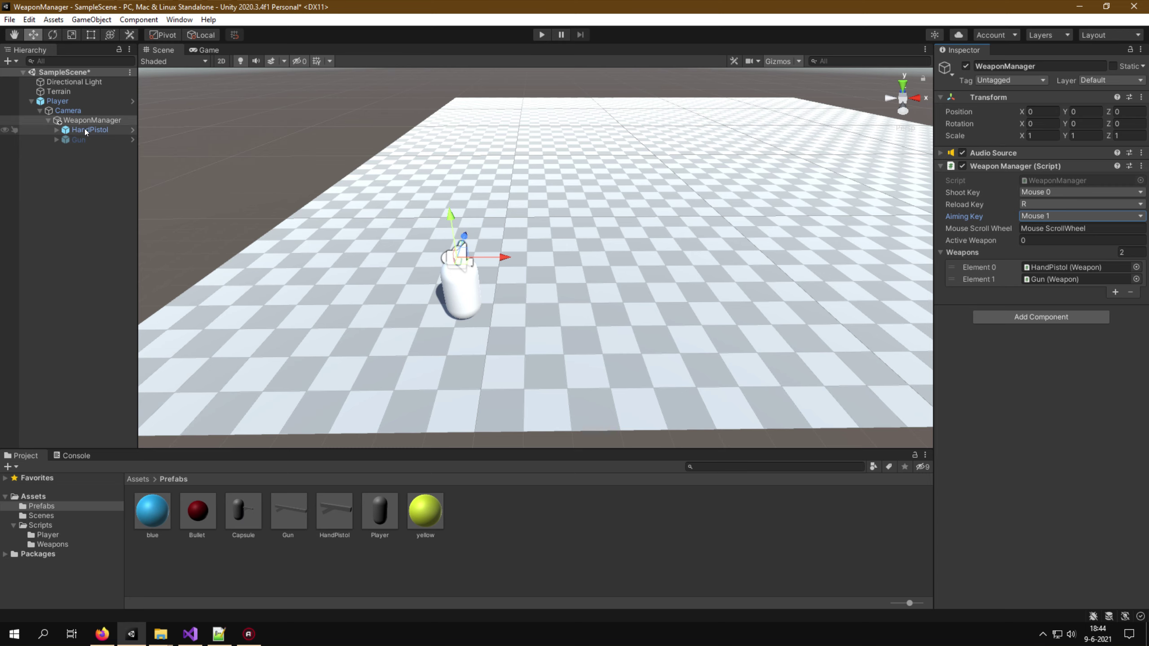
left_click(1050, 214)
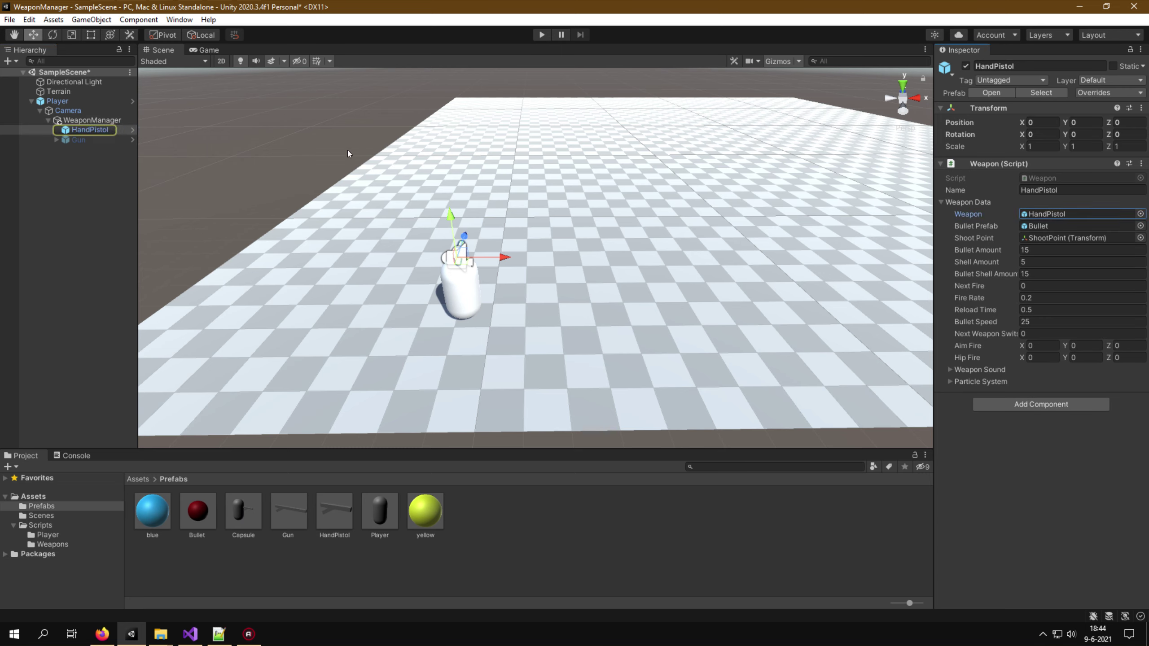
left_click(1041, 226)
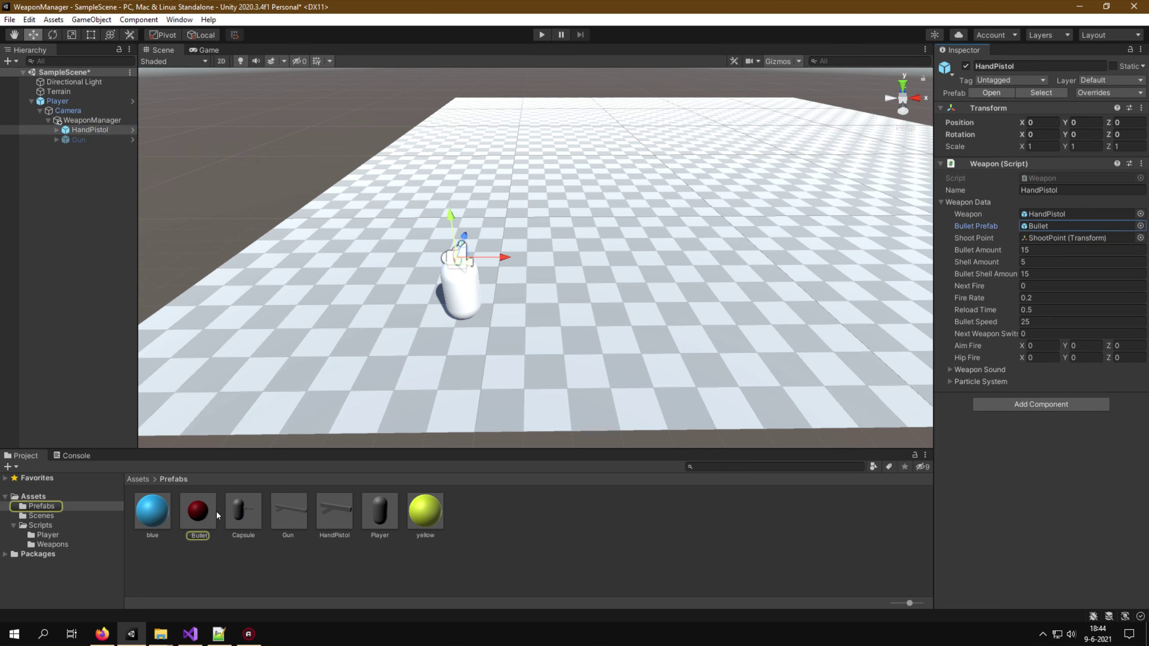
left_click(195, 510)
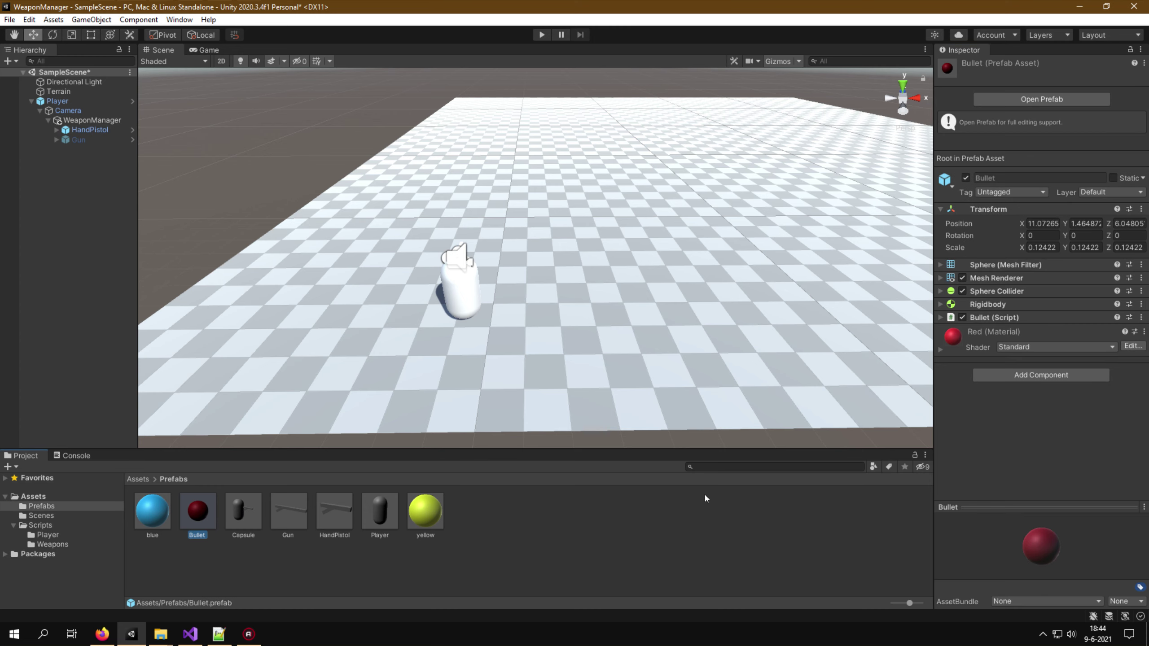
left_click(990, 317)
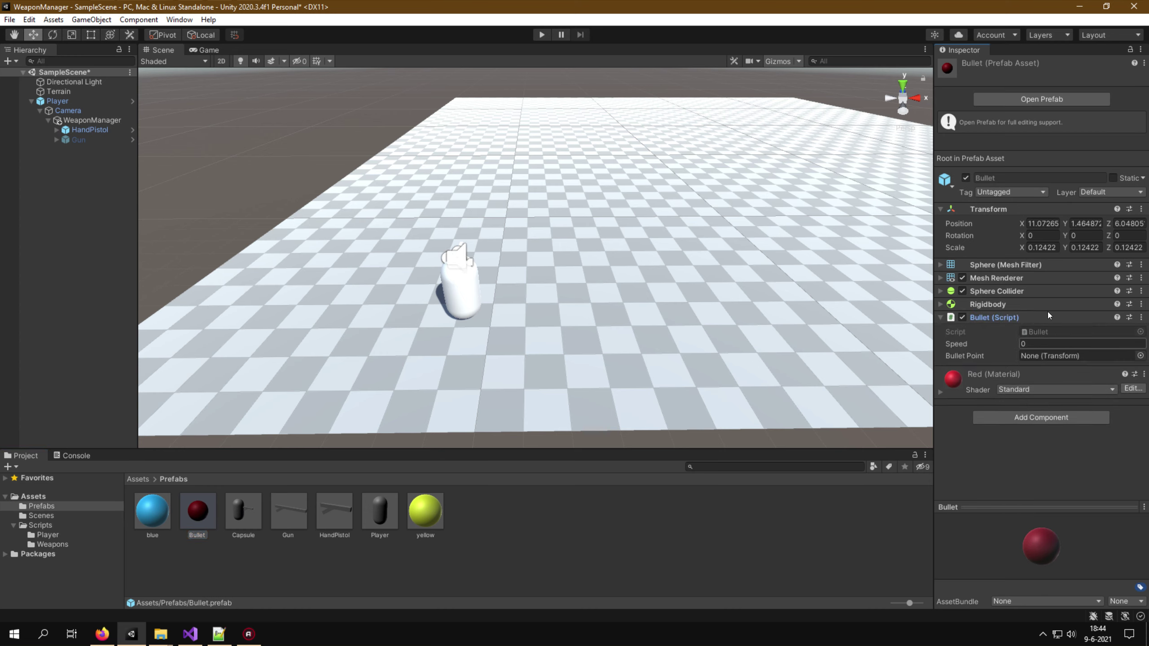
left_click(990, 319)
left_click(994, 304)
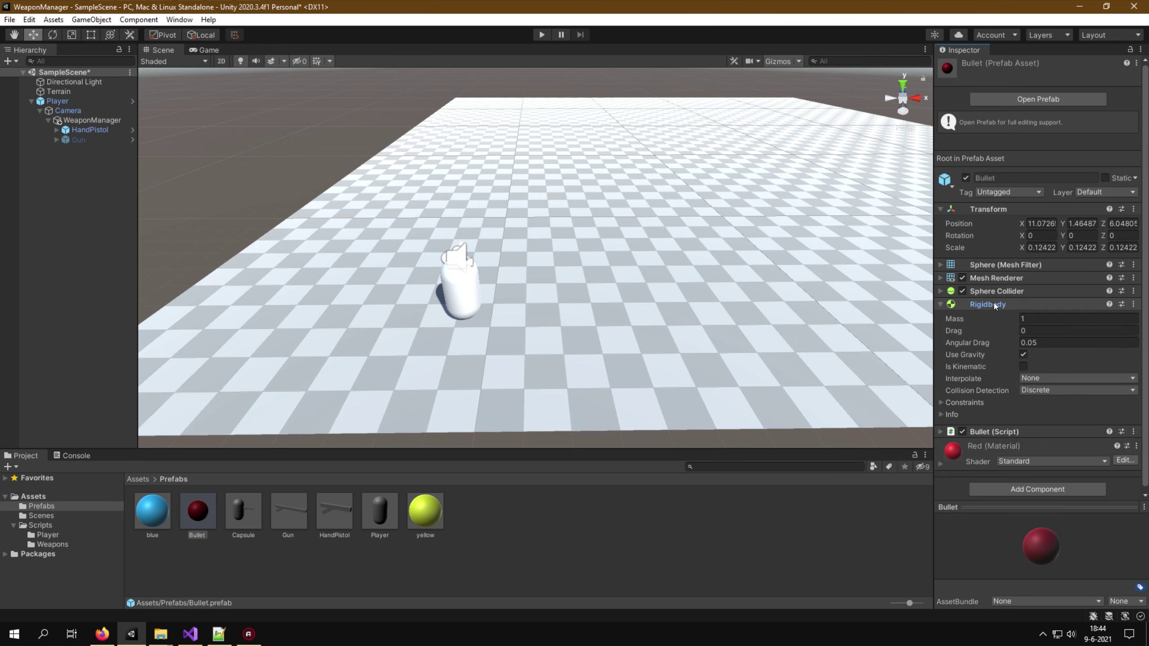
left_click(993, 304)
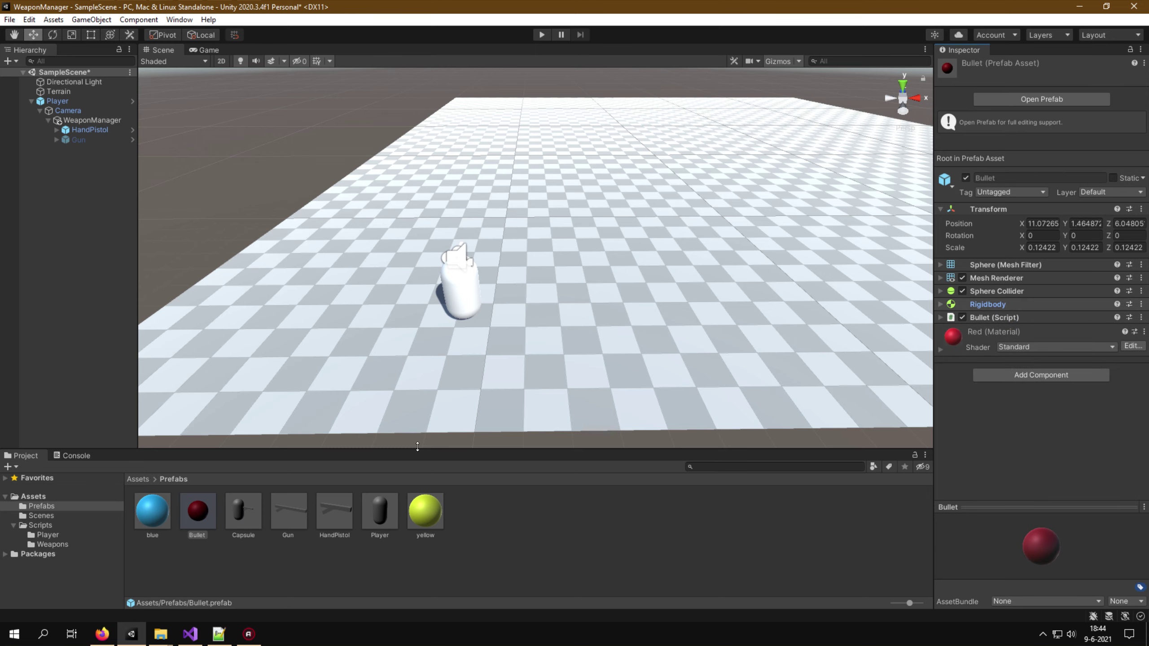
Verify HandPistol's Bullet Prefab and Shoot Point references again
left_click(90, 130)
left_click(1048, 225)
left_click(1041, 238)
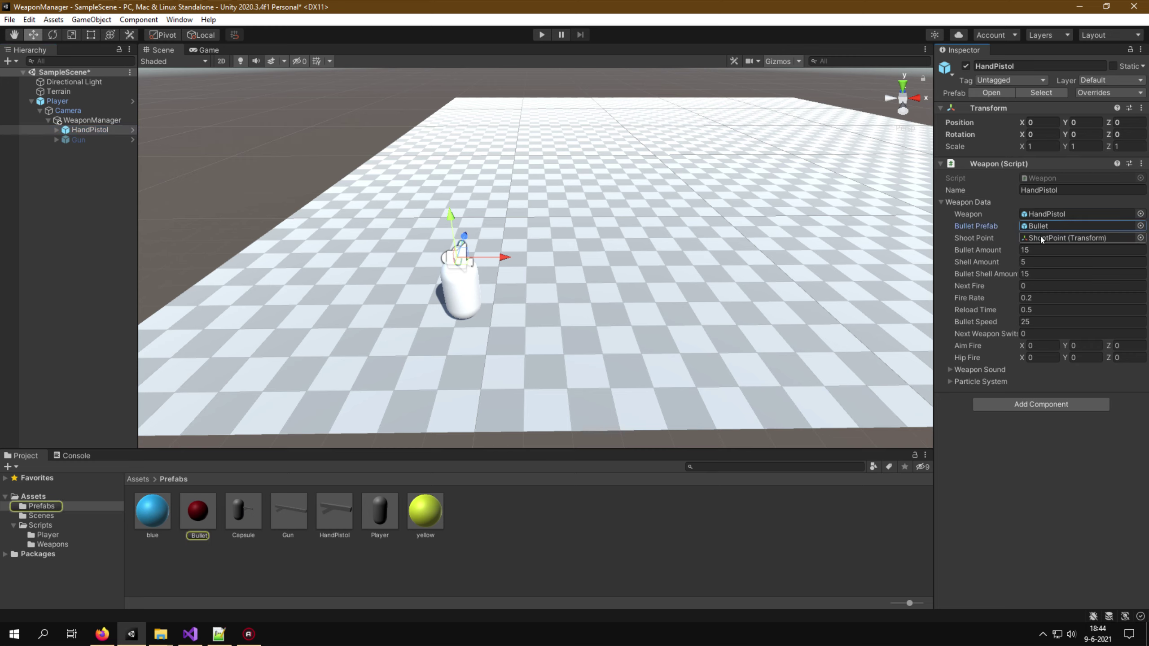
left_click(1038, 225)
left_click(1036, 212)
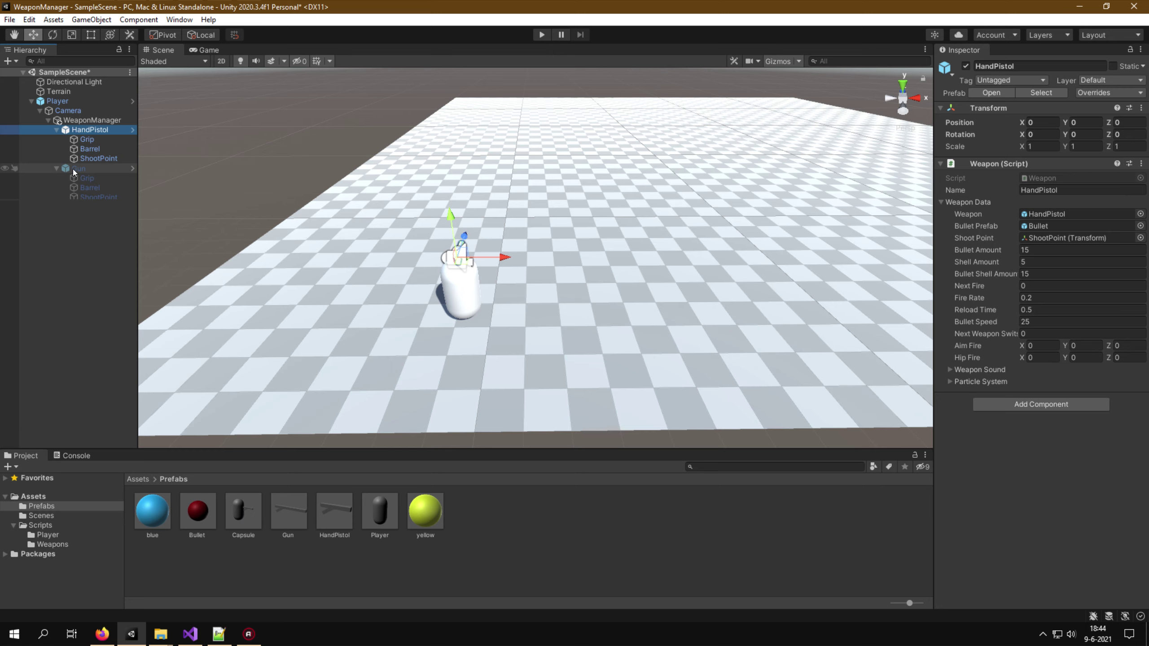
Verify Gun's Weapon, Bullet Prefab and Shoot Point references, then collapse both weapons in the Hierarchy
left_click(56, 168)
left_click(1035, 215)
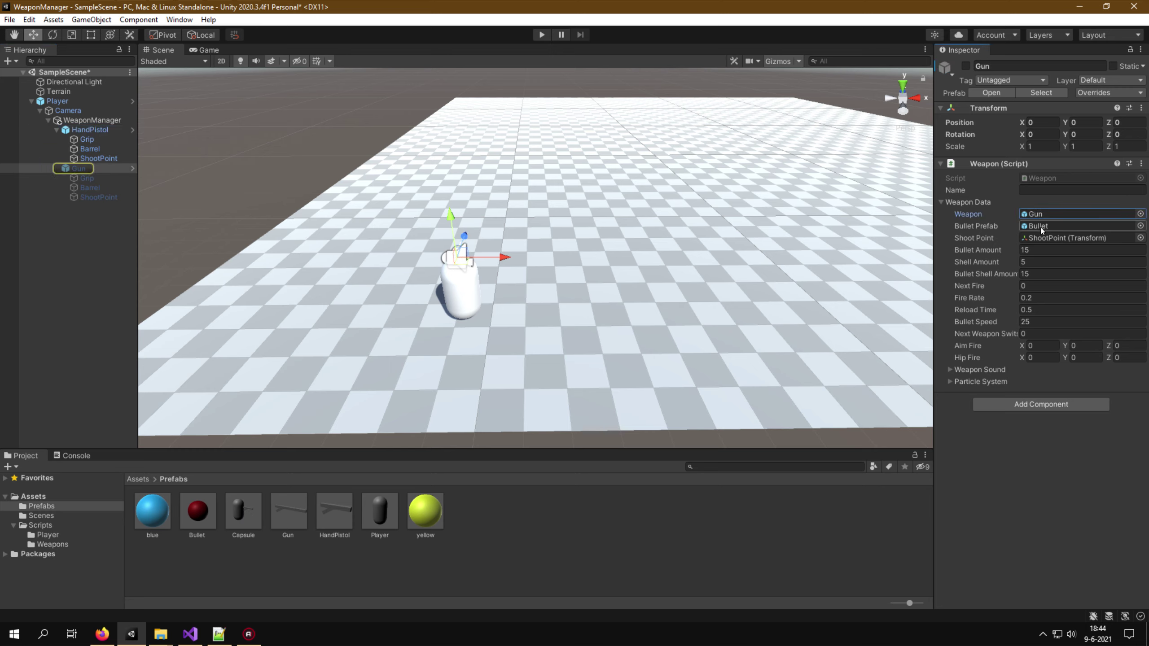
left_click(1041, 227)
left_click(1041, 238)
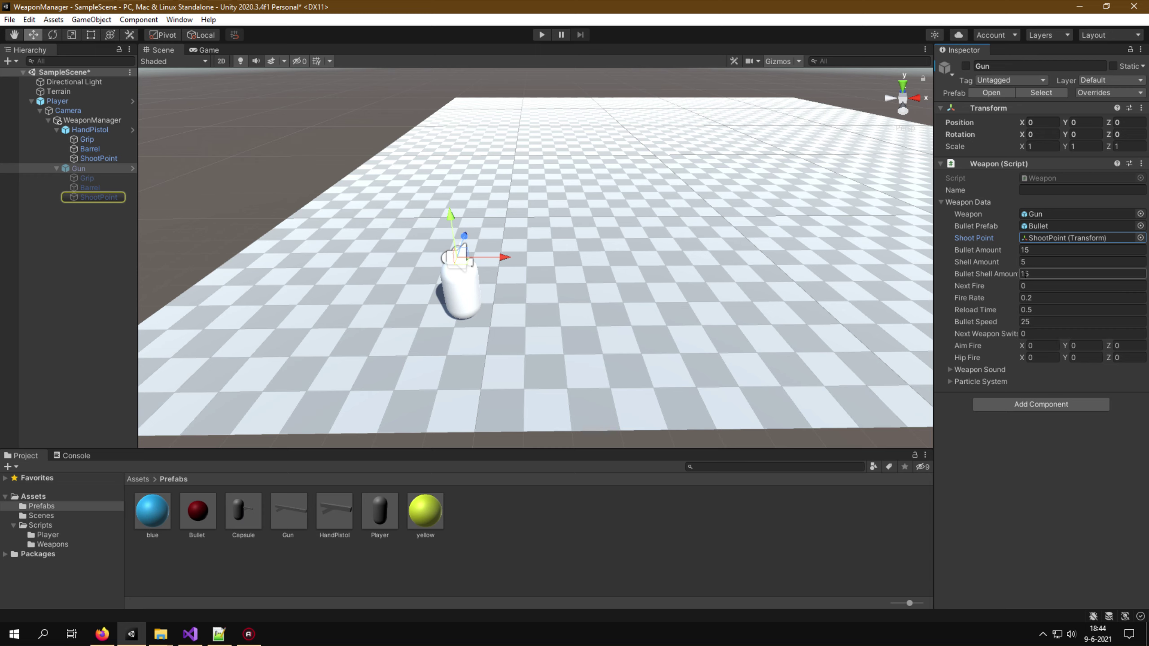
left_click(57, 168)
left_click(56, 130)
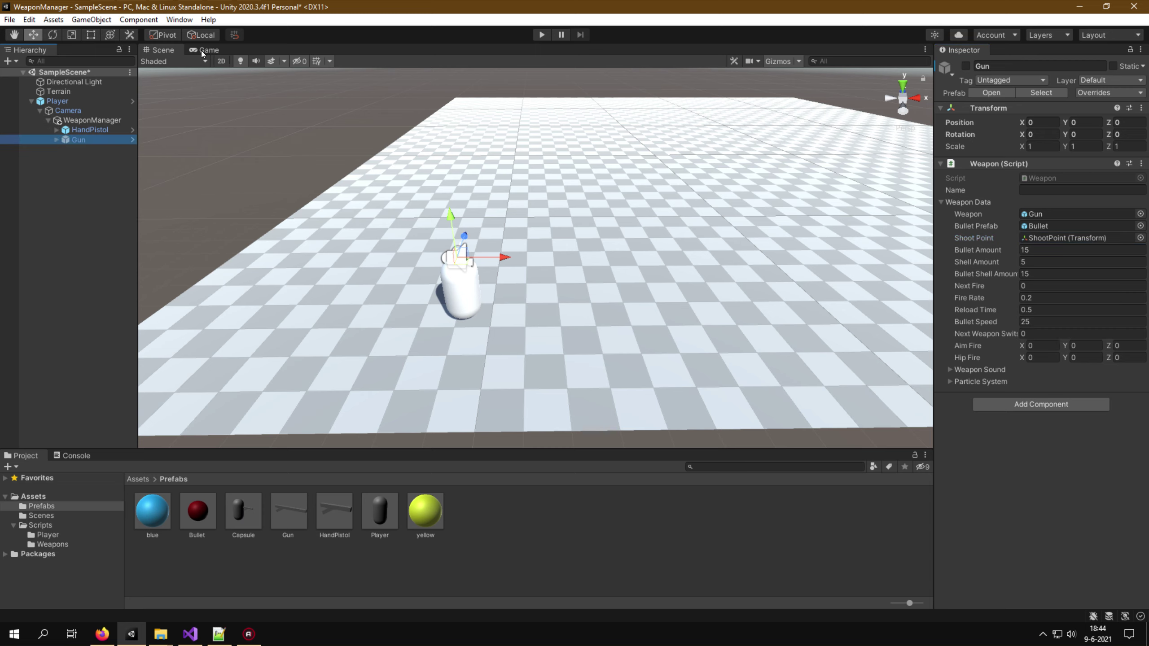
Frame the player capsule in the Scene view and nudge the Gun forward along Z
scroll(414, 187, "up", 5)
mouse_move(314, 164)
right_mouse_down()
mouse_move(846, 219)
mouse_move(170, 51)
right_mouse_up()
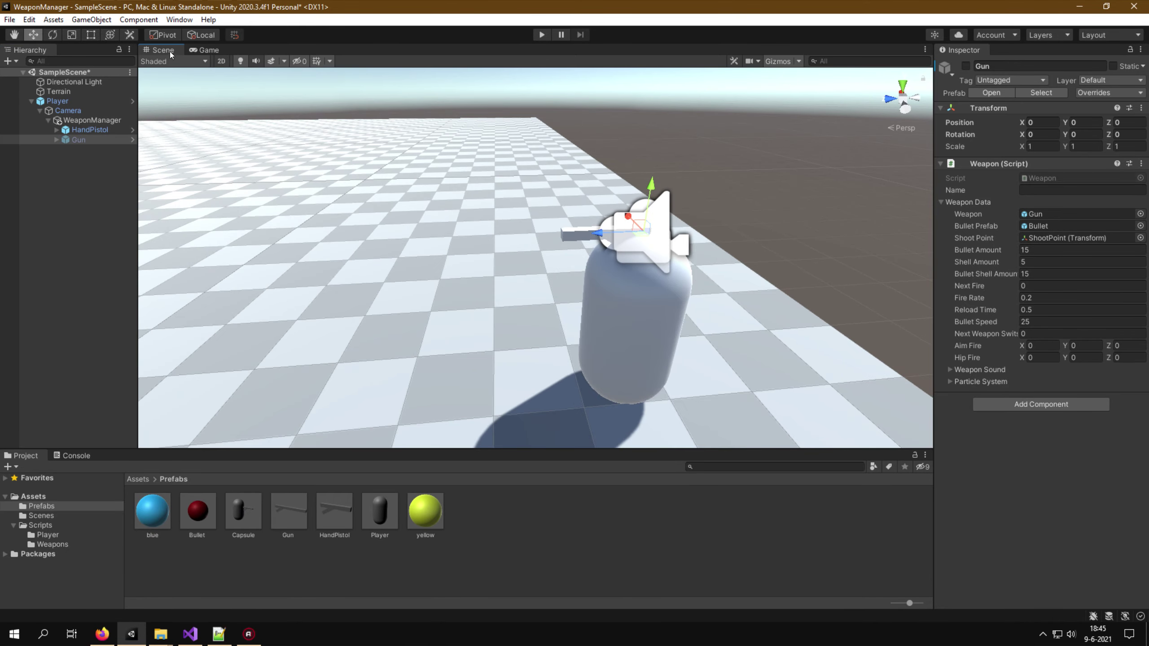
left_click(210, 49)
left_click(146, 50)
left_click_drag(595, 230, 571, 234)
Place HandPistol forward, lower and right of the camera, checking it in the Game view
left_click(93, 130)
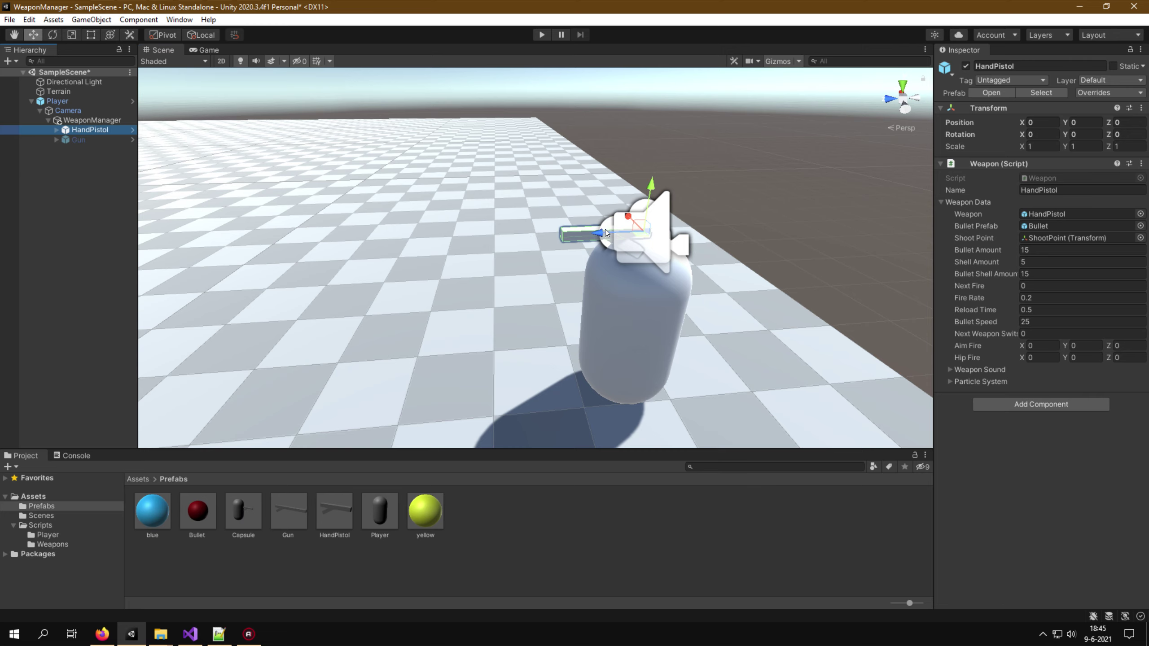
left_click_drag(605, 229, 508, 236)
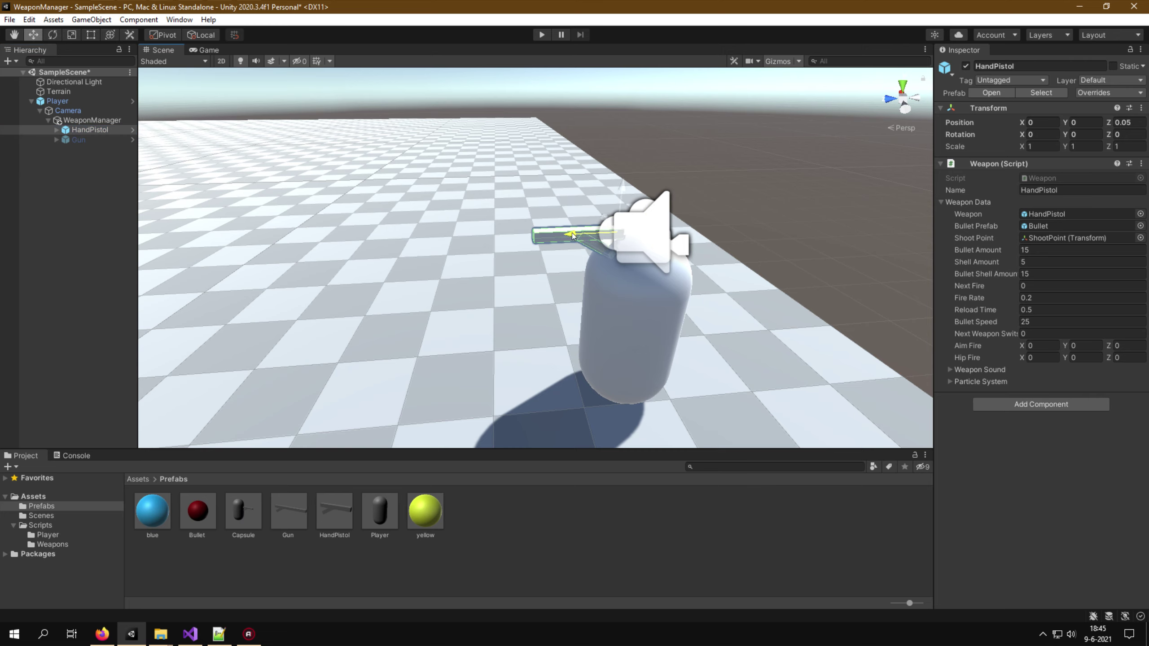
left_click(203, 50)
left_click(165, 49)
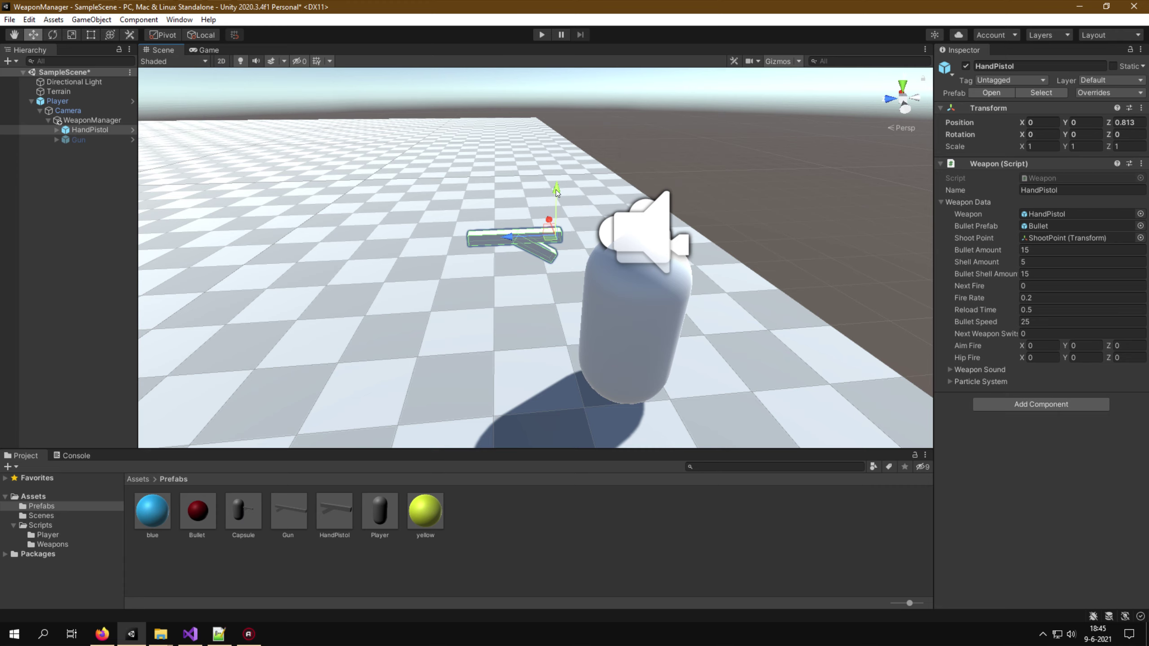
left_click_drag(556, 190, 556, 240)
left_click(213, 50)
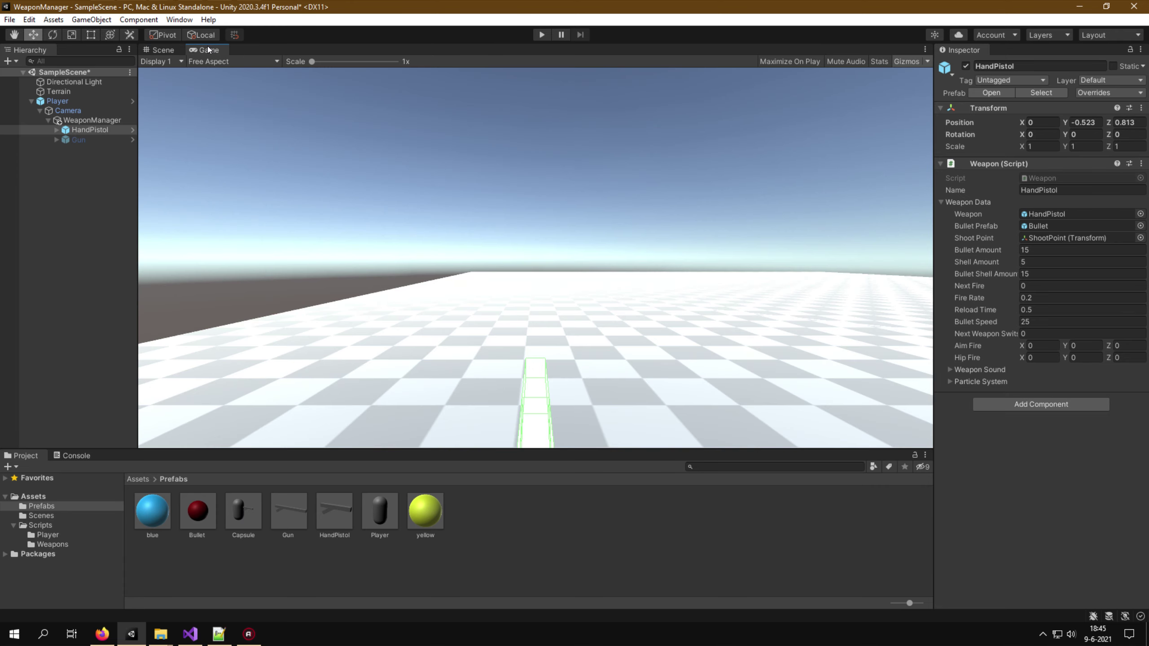
left_click(162, 49)
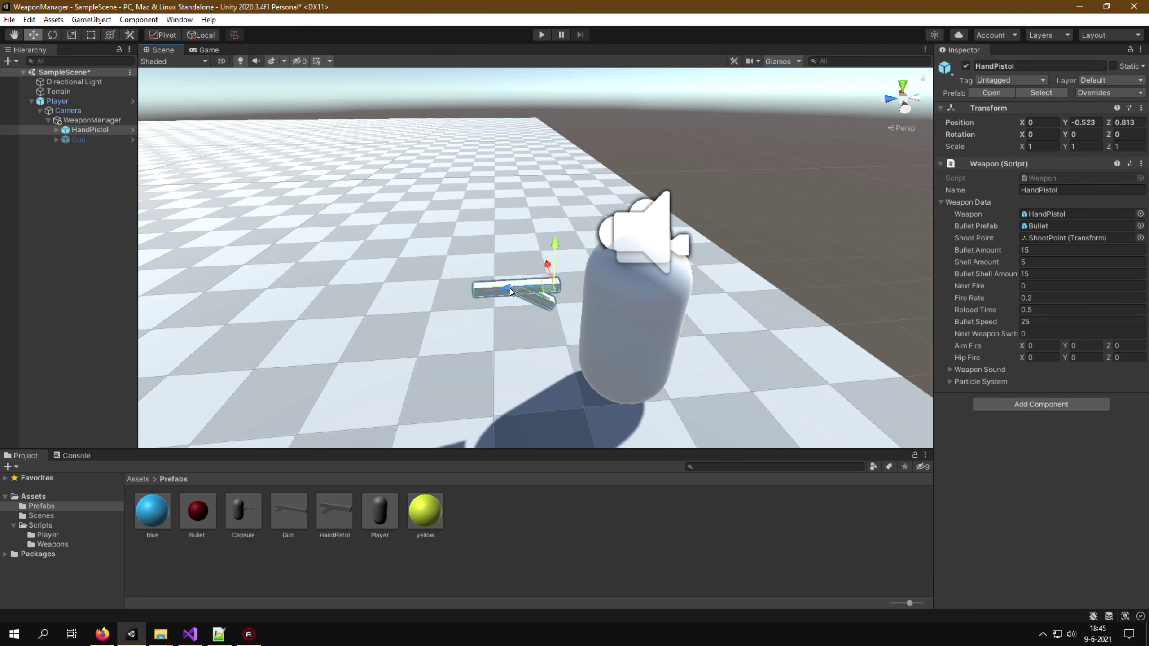
left_click_drag(548, 265, 519, 254)
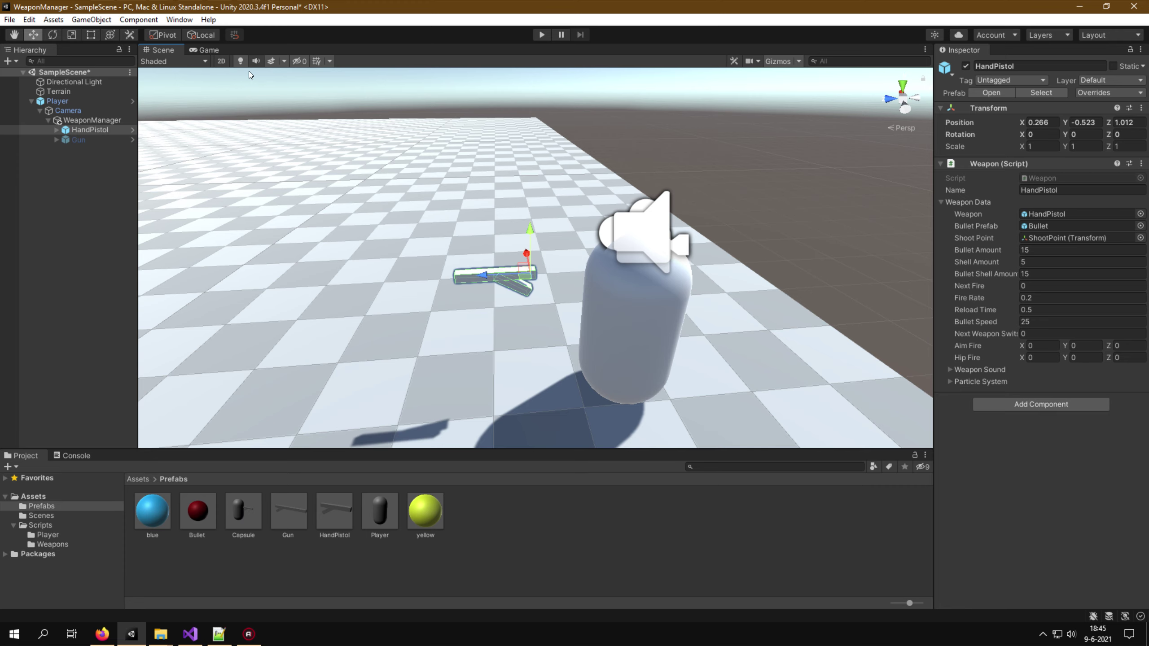
left_click(209, 50)
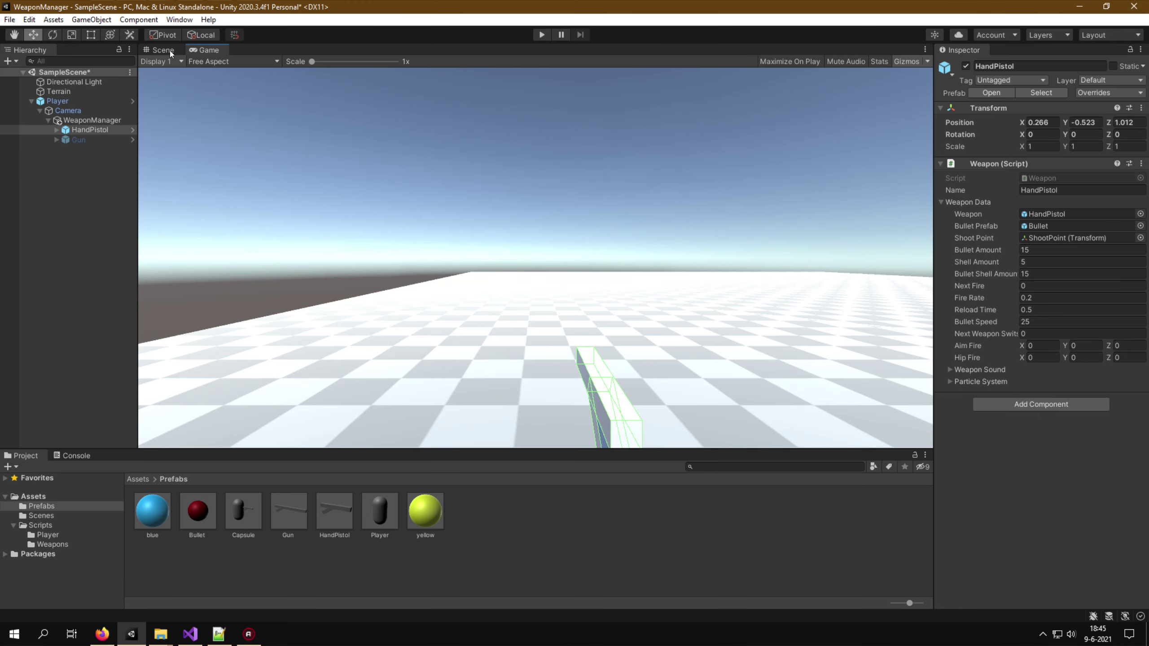
left_click(91, 119)
left_click(95, 130)
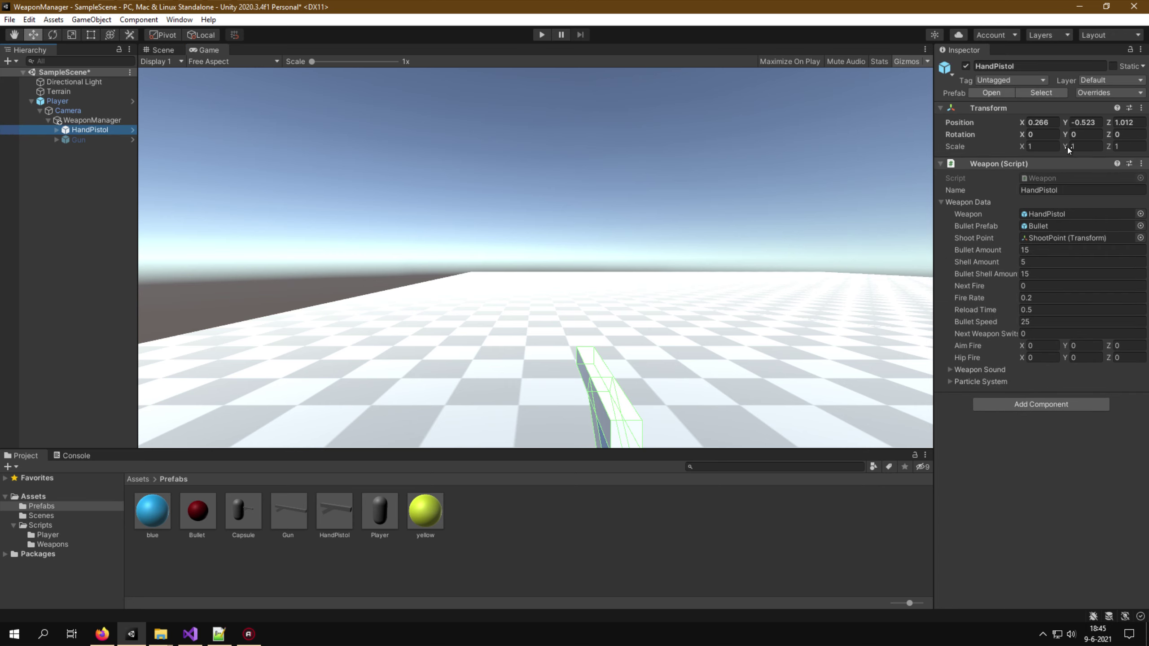
Copy HandPistol's Position 0.266, -0.523, 1.012 into its Hip Fire X, Y and Z
left_click(1040, 122)
key("ctrl+c")
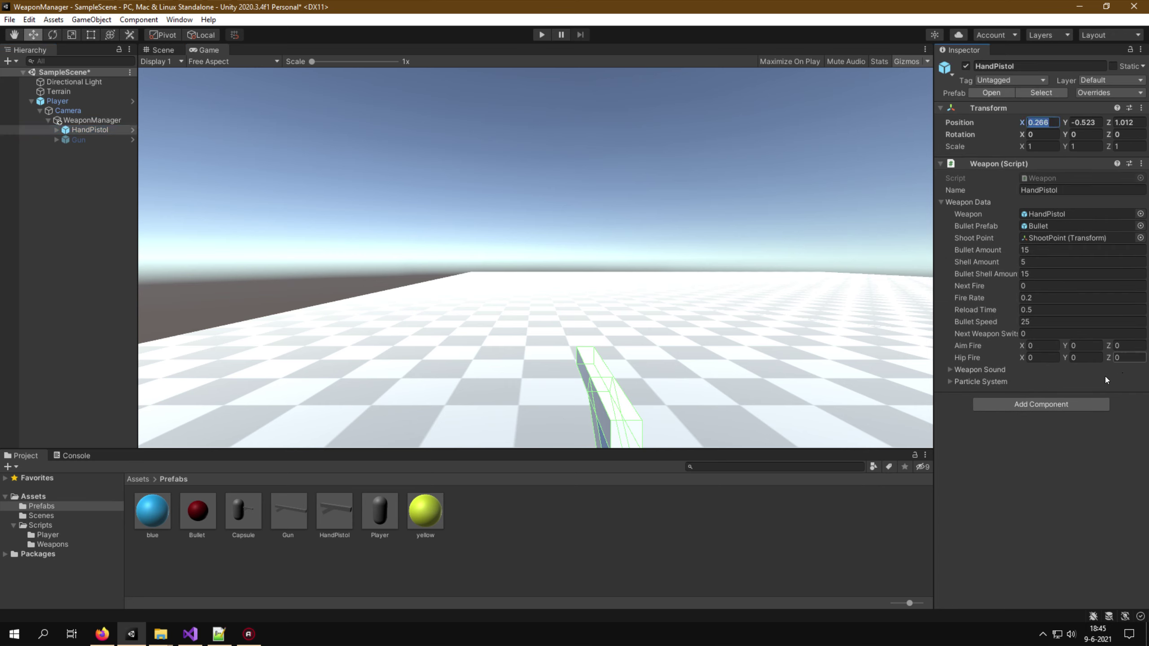
left_click(1041, 358)
key("ctrl+v")
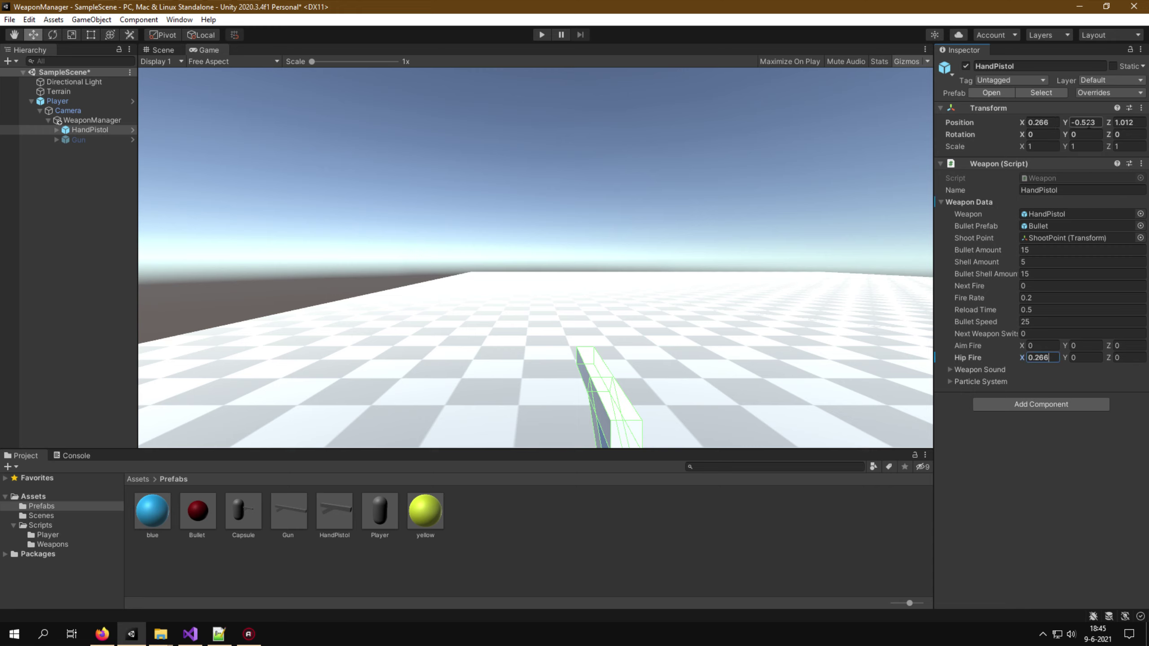
left_click(1088, 123)
key("ctrl+c")
left_click(1086, 357)
key("ctrl+v")
left_click(1129, 123)
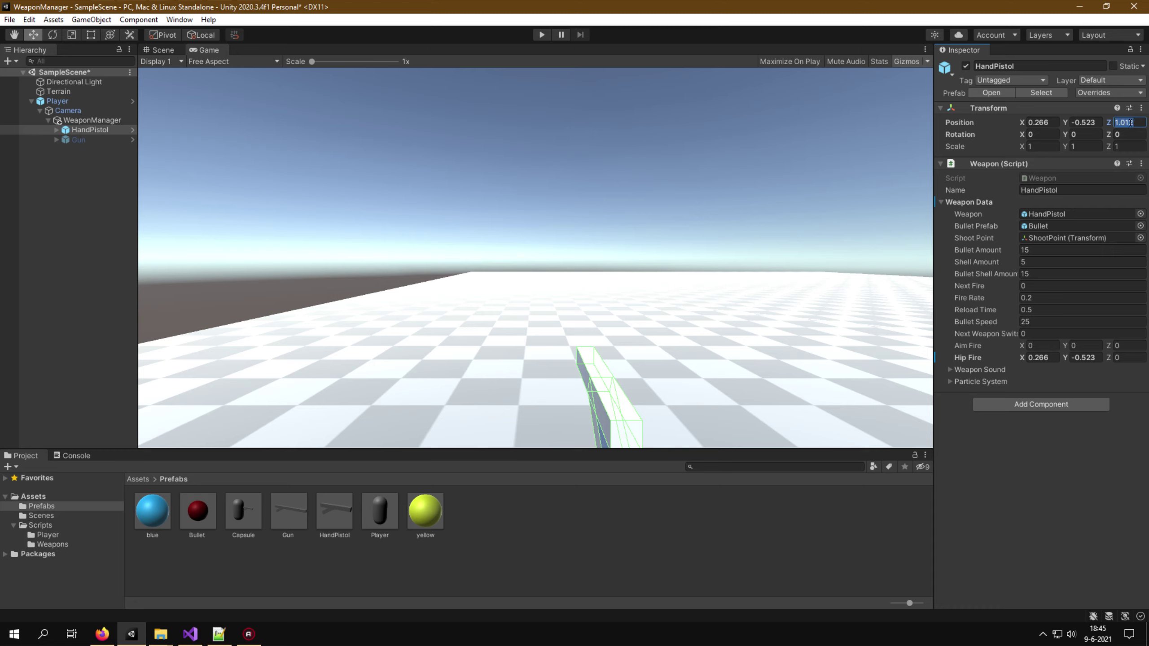
key("ctrl+c")
left_click(1128, 355)
key("ctrl+v")
left_click(1053, 465)
Centre HandPistol in front of the camera at -0.028, -0.089, 0.867, checking the Game view
left_click(160, 49)
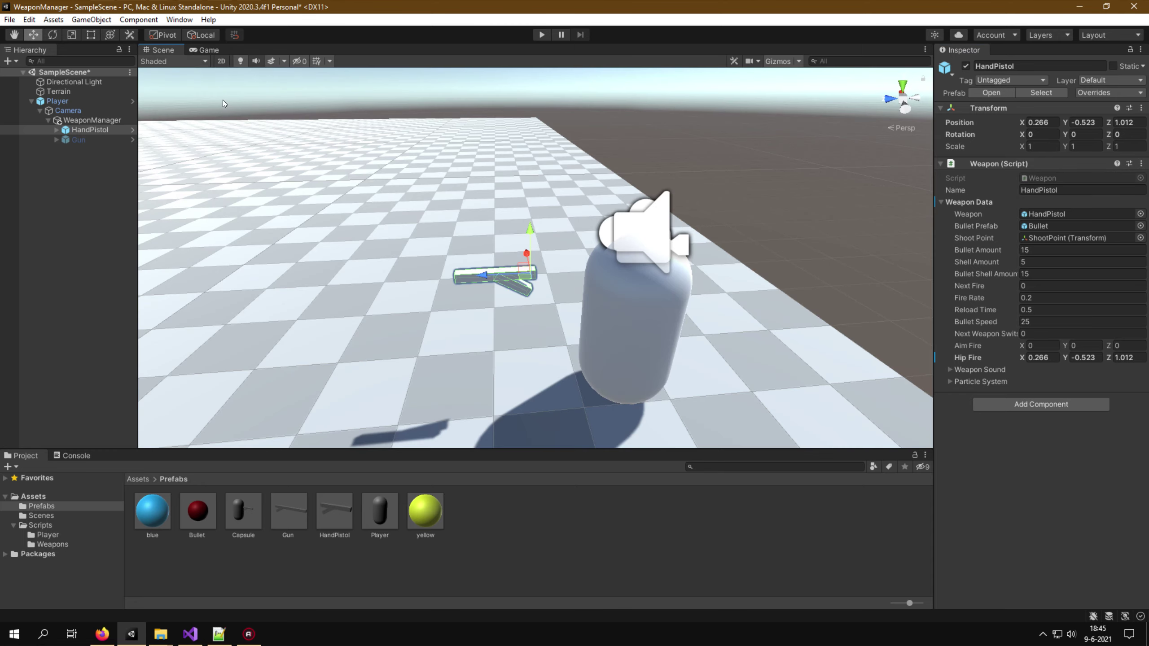
mouse_move(537, 283)
right_mouse_down()
mouse_move(511, 339)
mouse_move(644, 307)
right_mouse_up()
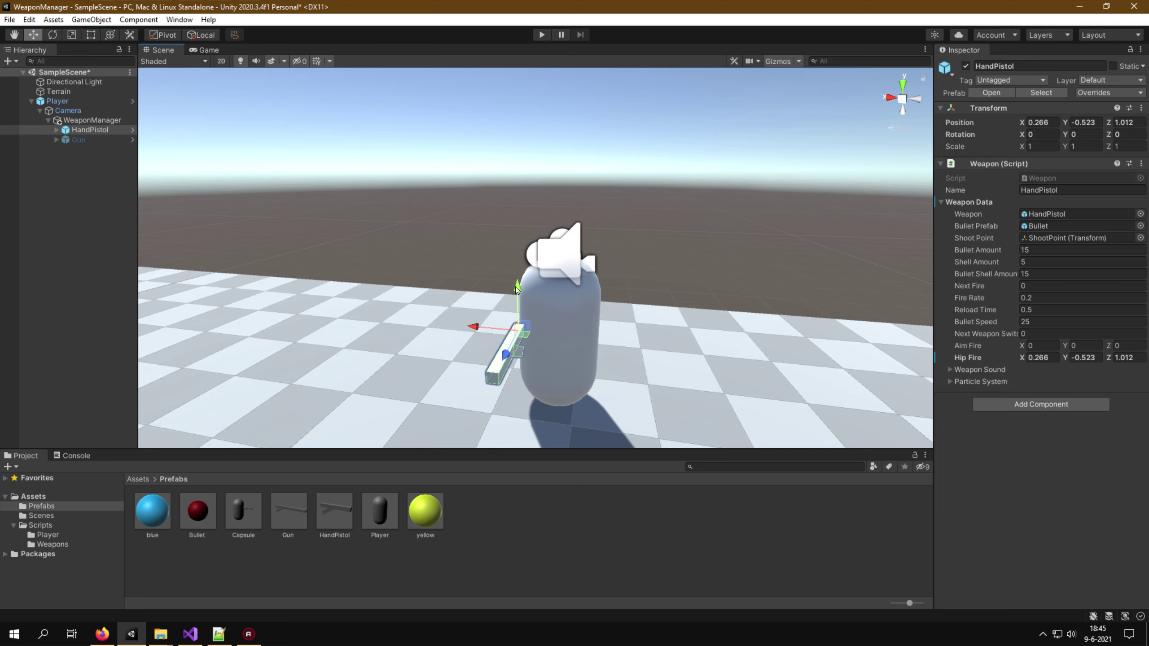
left_click_drag(517, 289, 517, 249)
left_click_drag(474, 286, 503, 287)
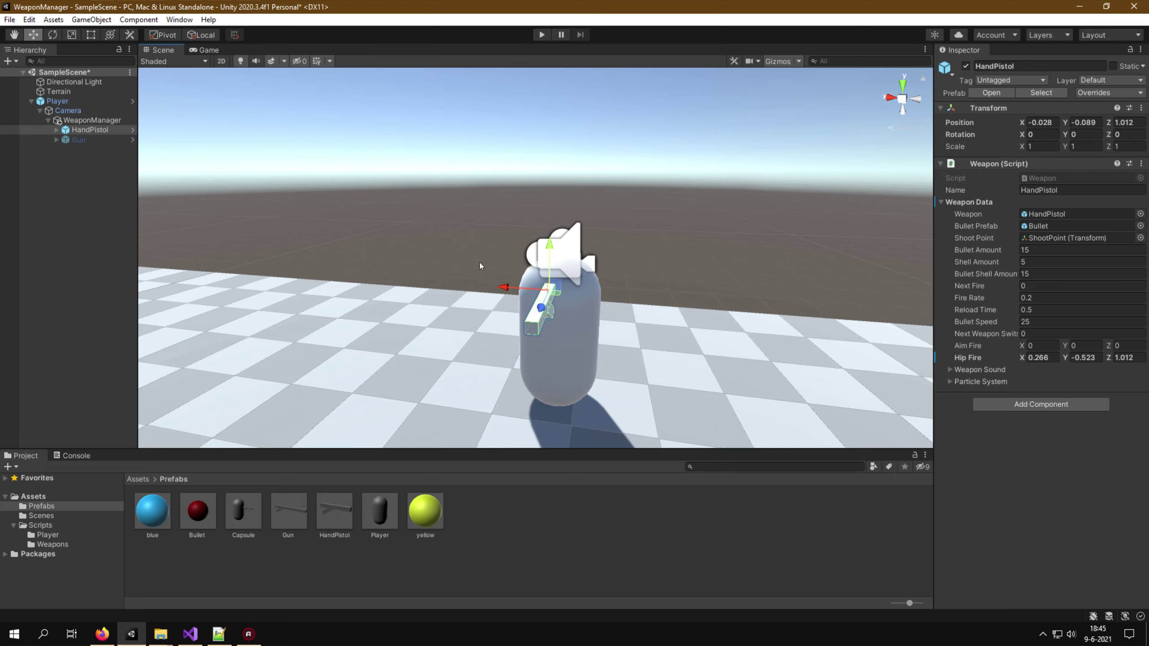
left_click(213, 50)
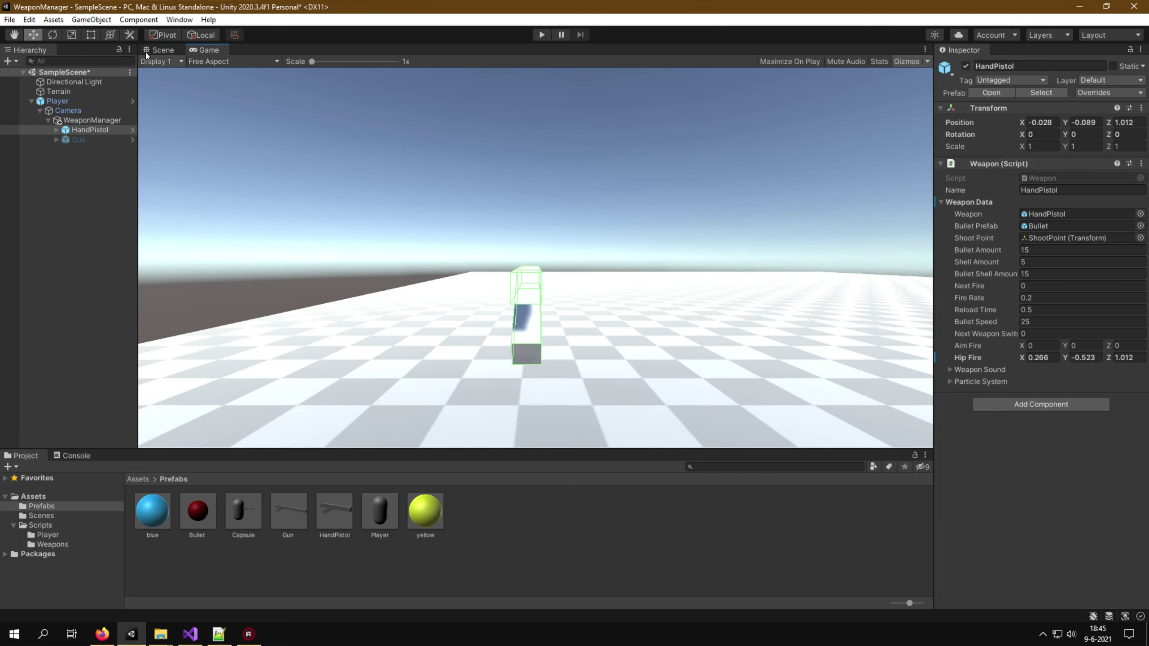
left_click(159, 49)
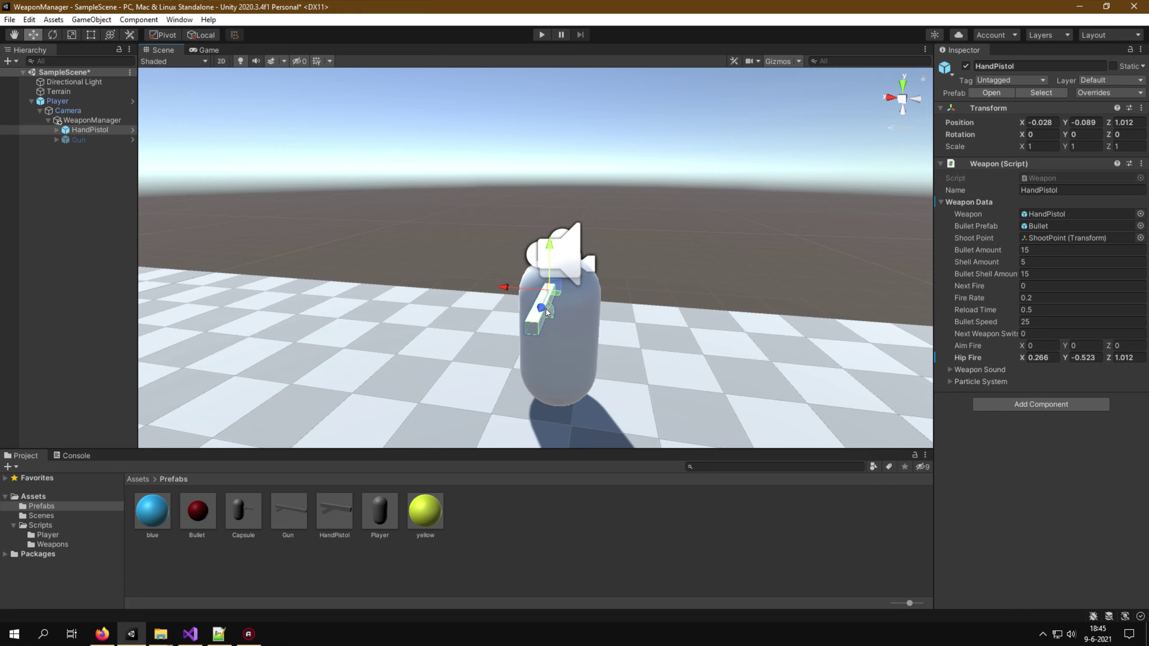
left_click_drag(547, 312, 506, 283)
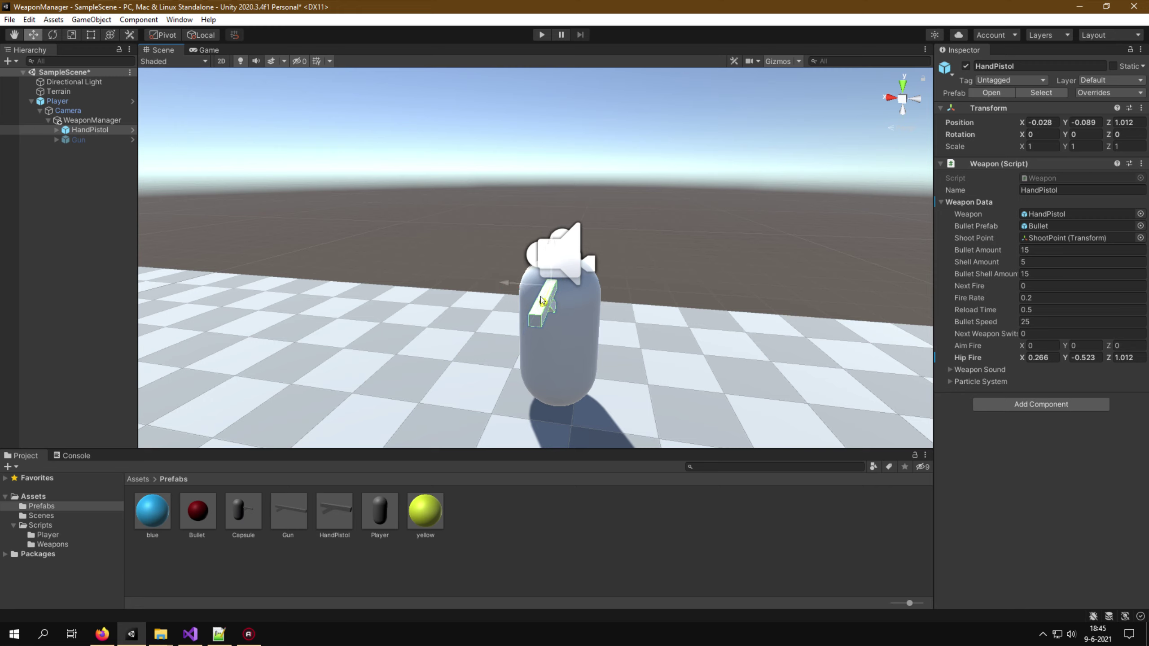
left_click(500, 282)
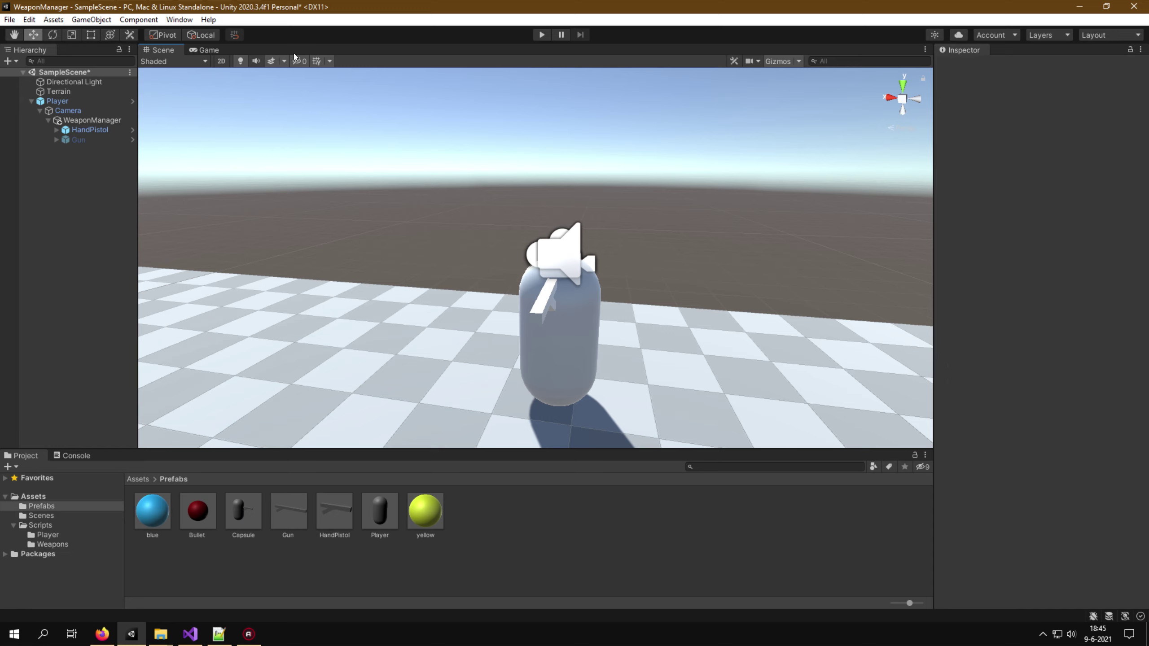
left_click(218, 50)
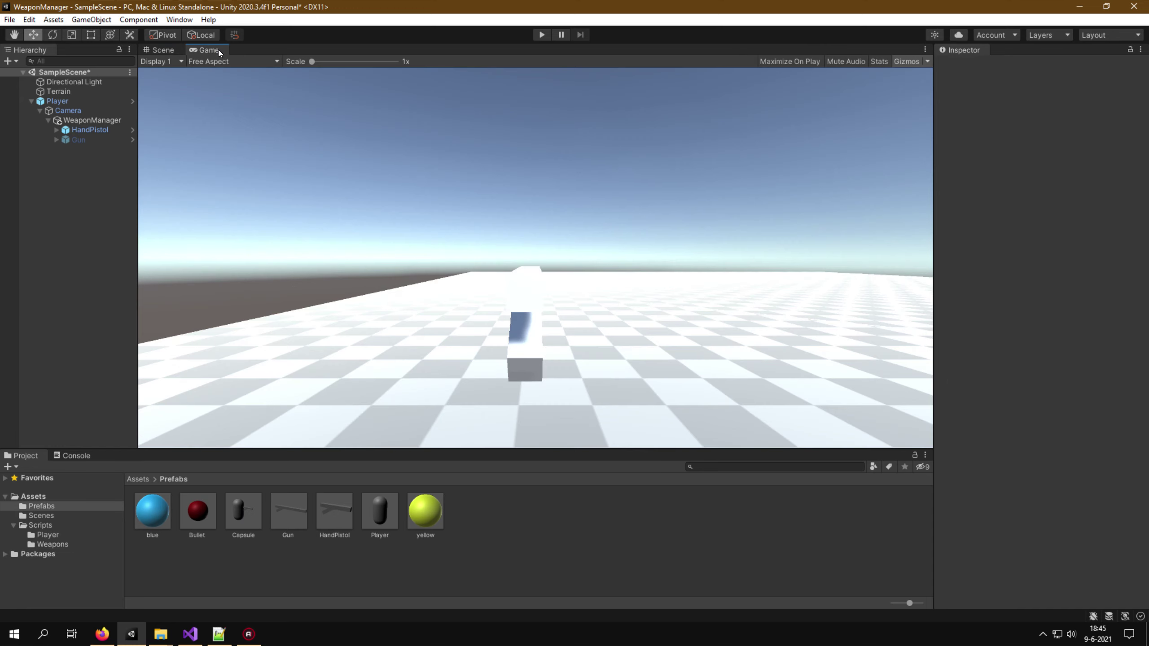
left_click(163, 49)
left_click(89, 130)
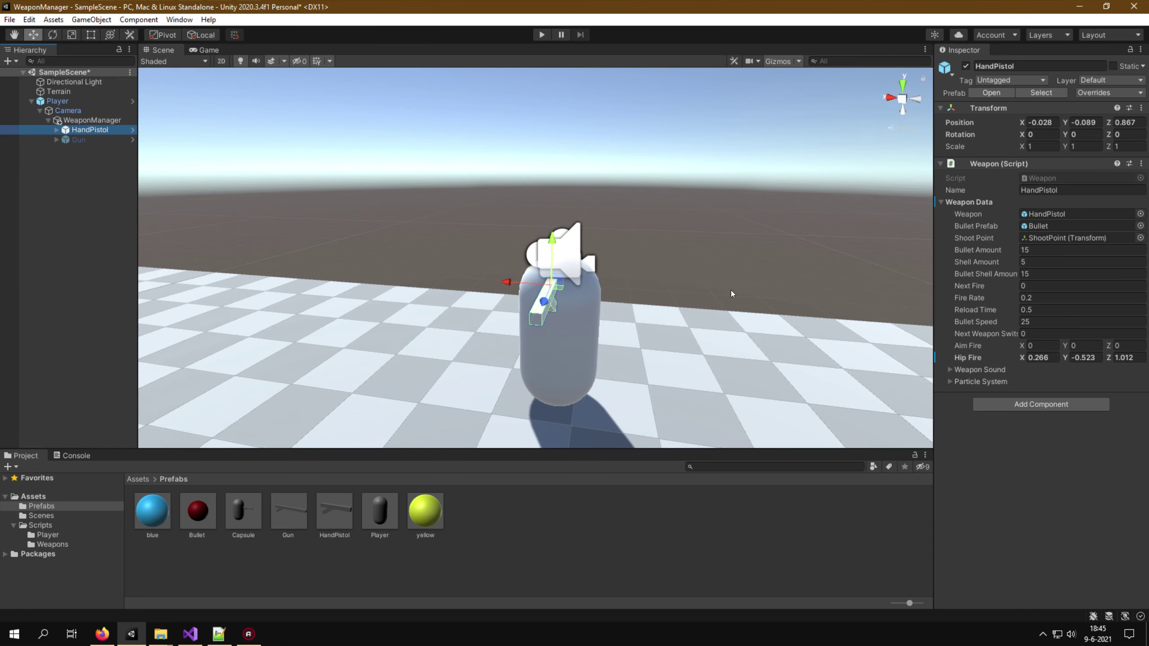
left_click(1041, 122)
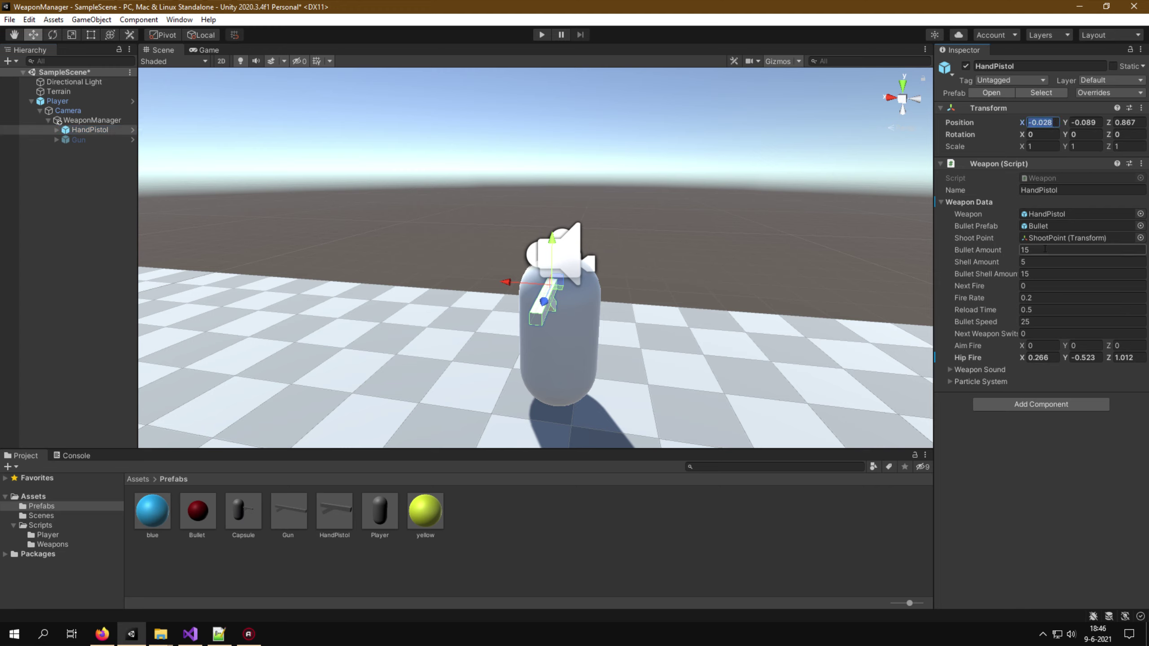
Copy HandPistol's Position -0.028, -0.089, 0.867 into its Aim Fire X, Y and Z
key("ctrl+c")
left_click(1040, 345)
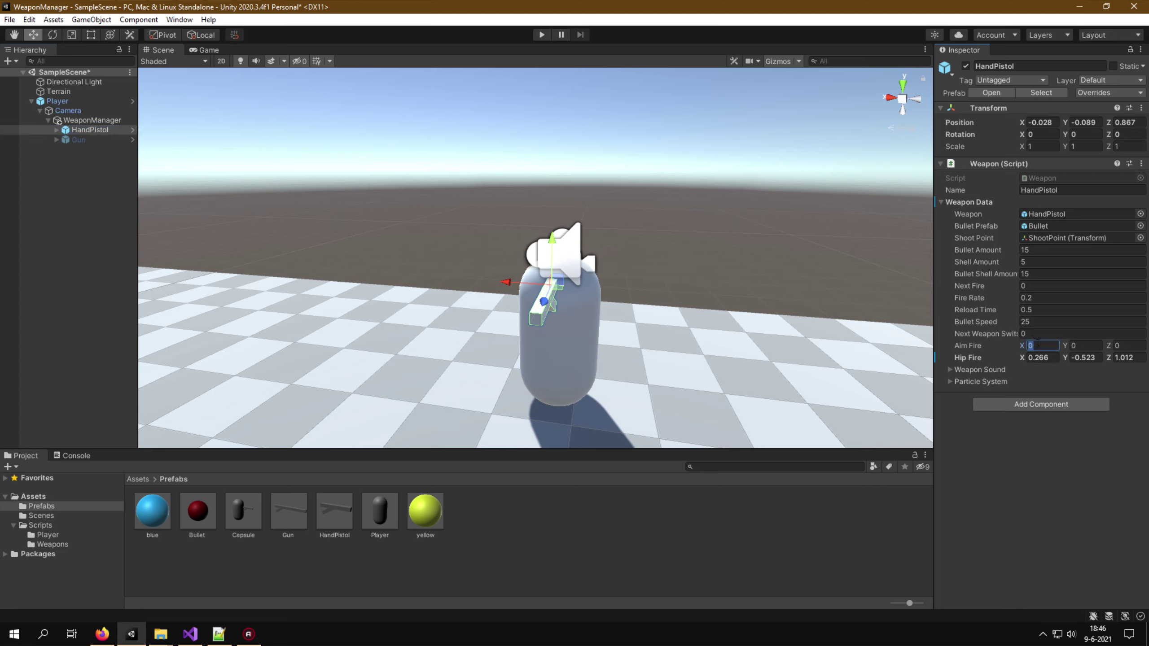
key("ctrl+v")
left_click(1085, 122)
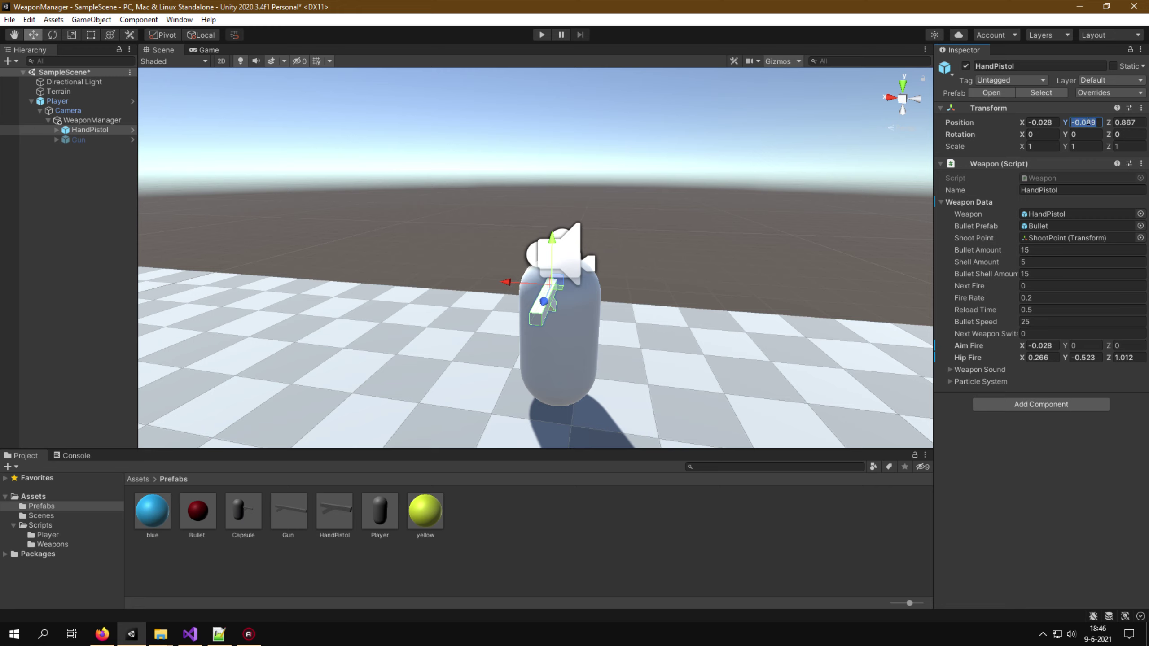
key("ctrl+c")
left_click(1084, 345)
key("ctrl+v")
left_click(1127, 122)
key("ctrl+c")
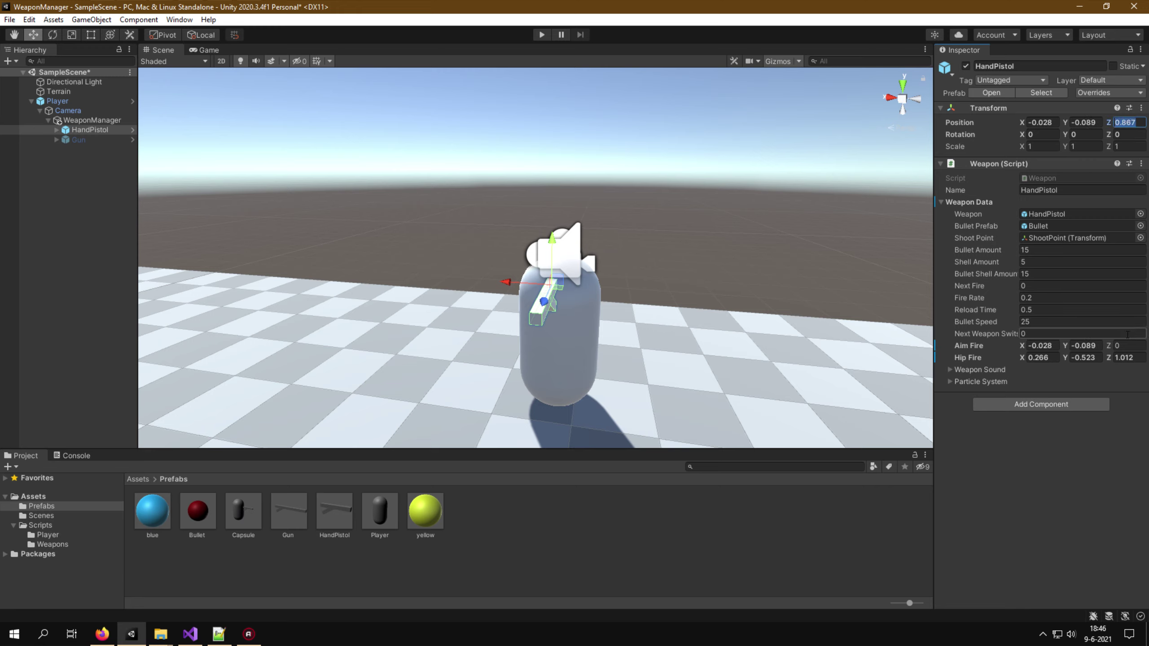
left_click(1127, 345)
key("ctrl+v")
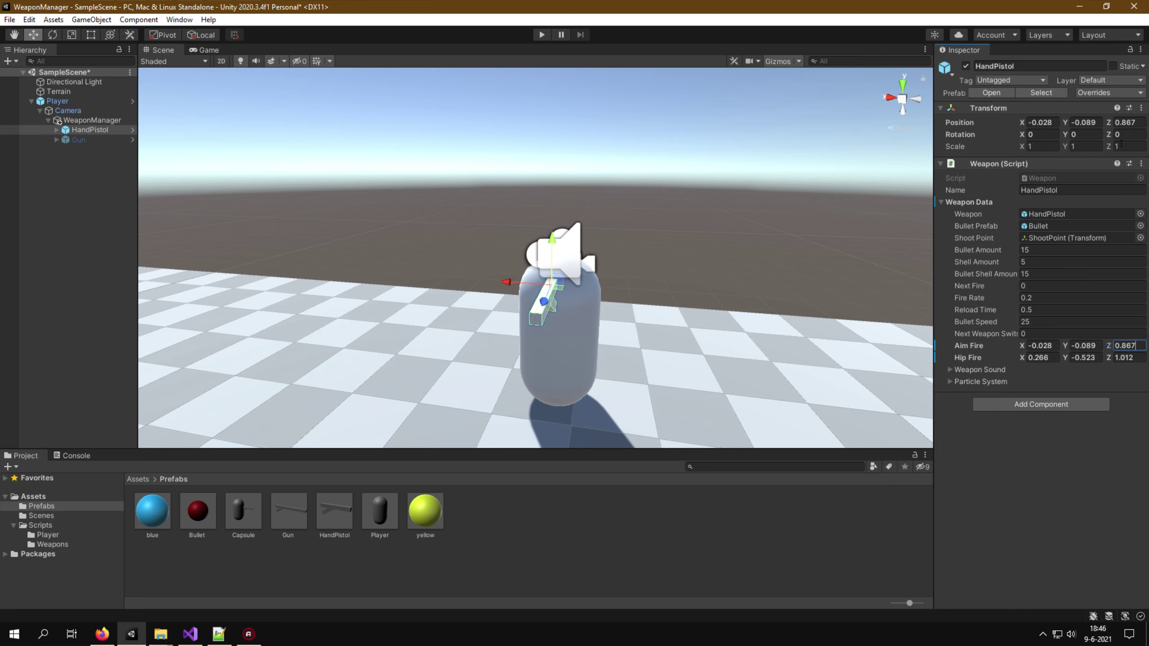
Paste the Hip Fire values back into Position, returning HandPistol to 0.266, -0.523, 1.012
left_click(1043, 357)
key("ctrl+c")
left_click(1040, 122)
key("ctrl+v")
left_click(1086, 358)
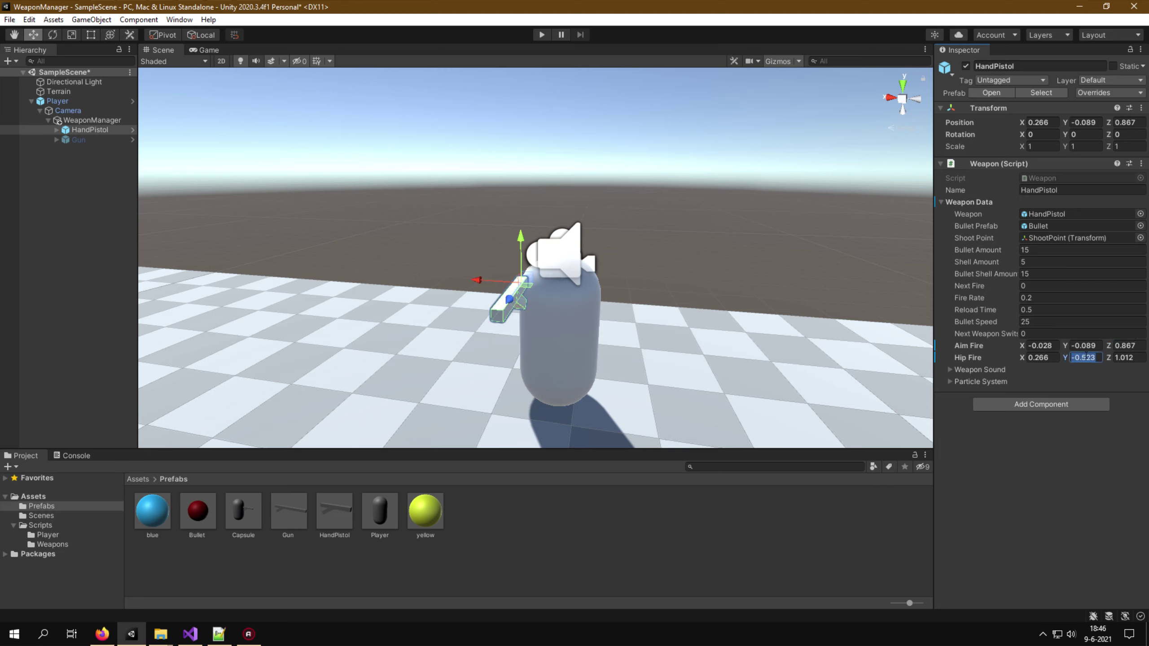
key("ctrl+c")
left_click(1086, 123)
key("ctrl+v")
left_click(1123, 357)
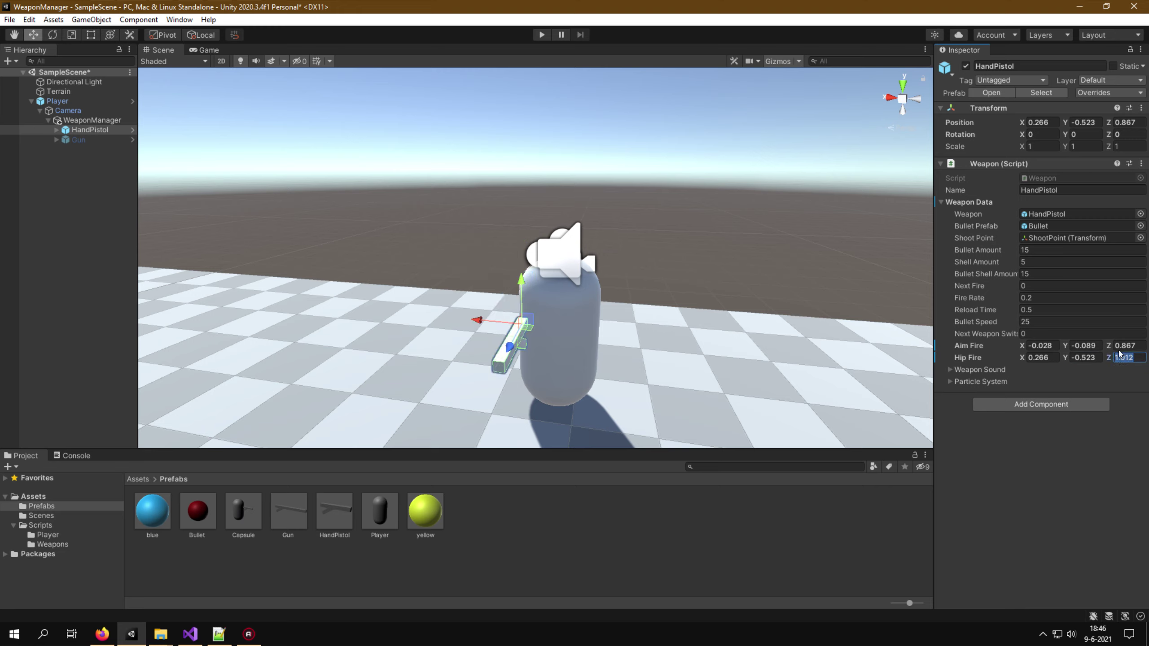
key("ctrl+c")
left_click(1123, 122)
key("ctrl+v")
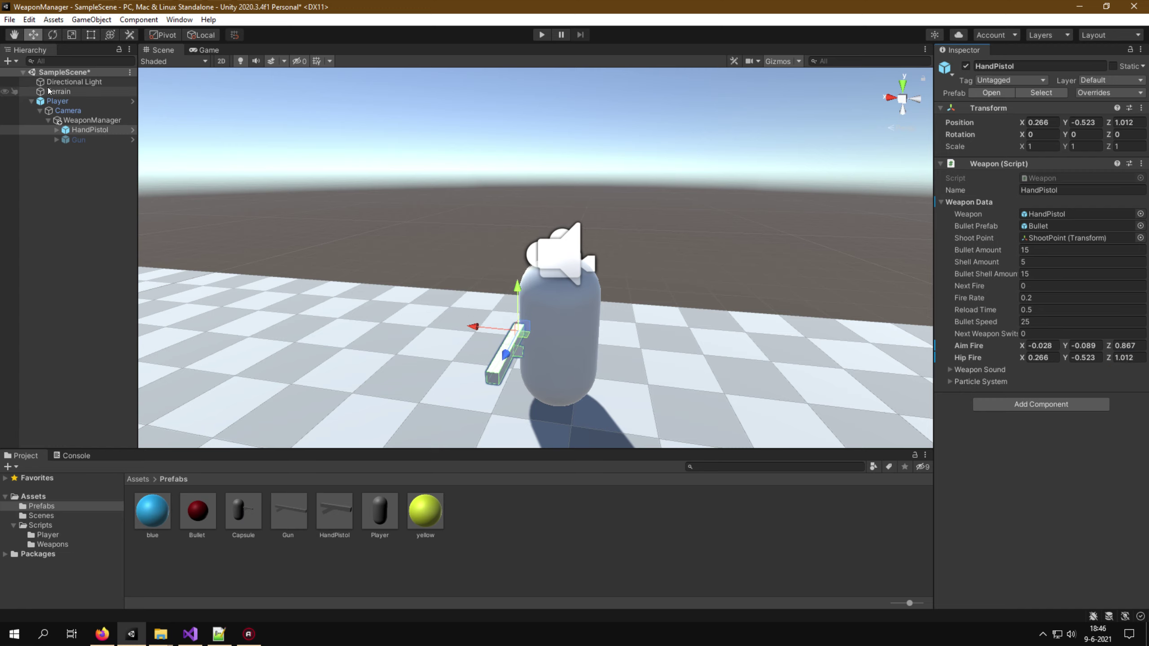
Apply all overrides to the Player prefab, then deactivate HandPistol and activate Gun
left_click(65, 100)
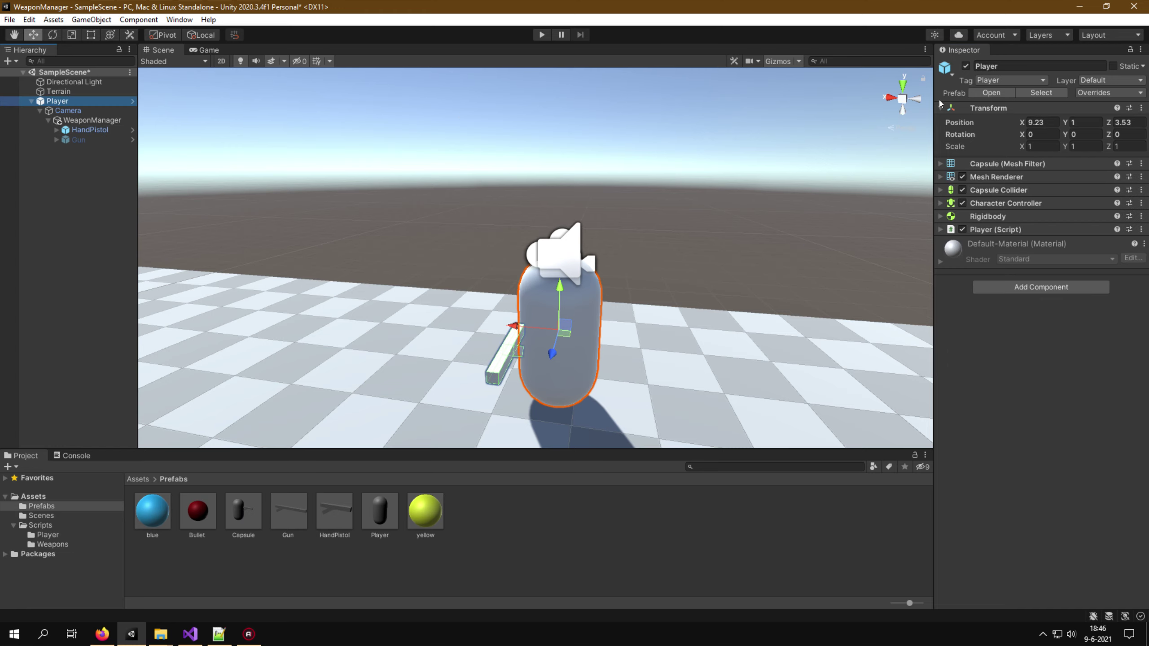
left_click(1092, 92)
left_click(1104, 199)
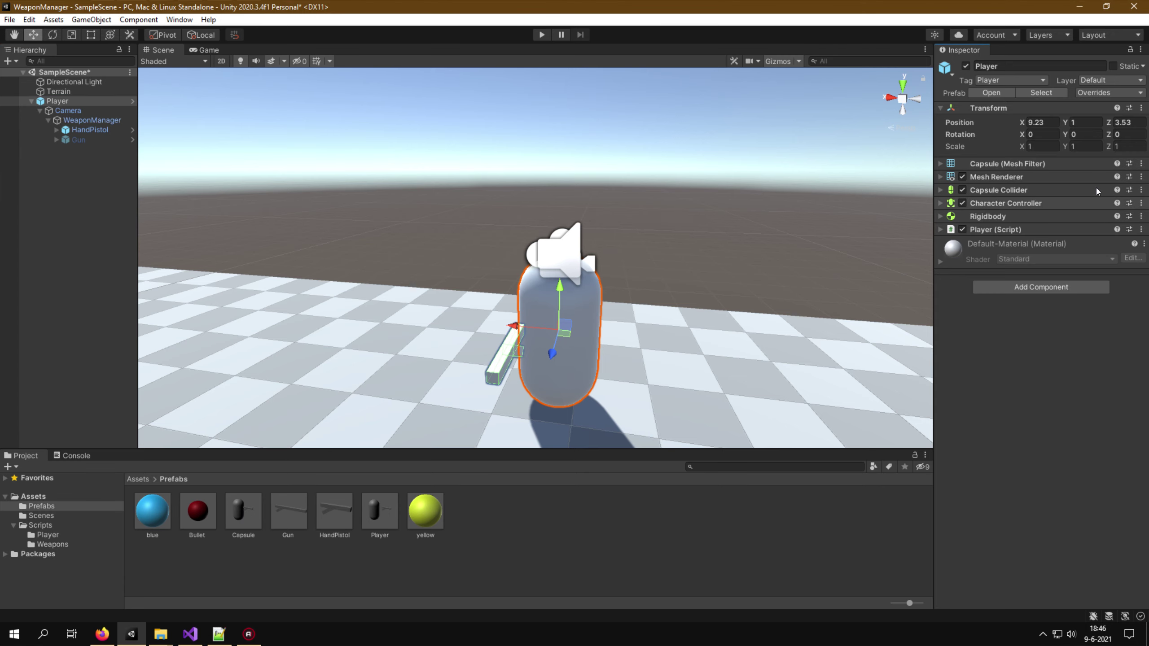
left_click(89, 130)
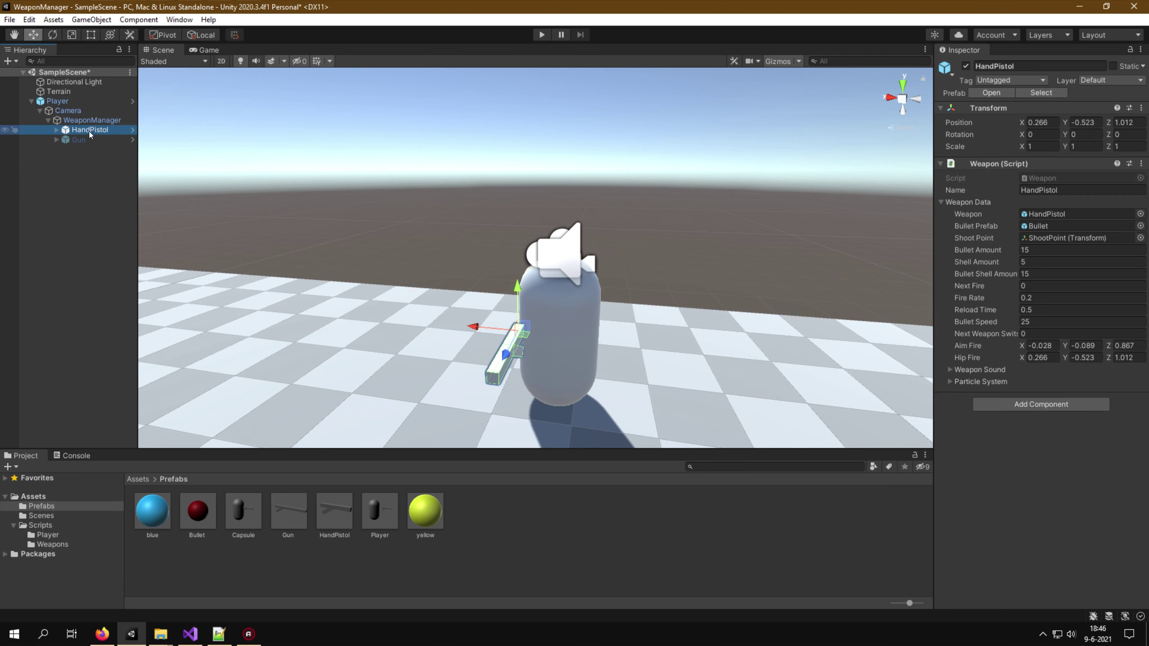
left_click(966, 66)
left_click(112, 142)
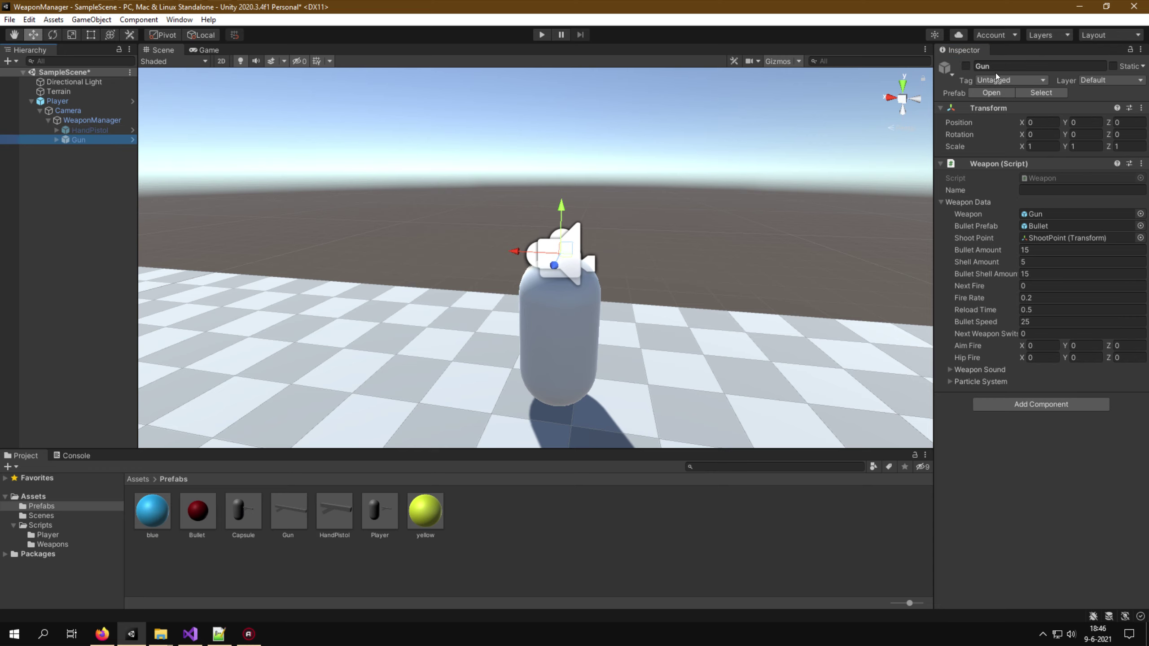
left_click(965, 66)
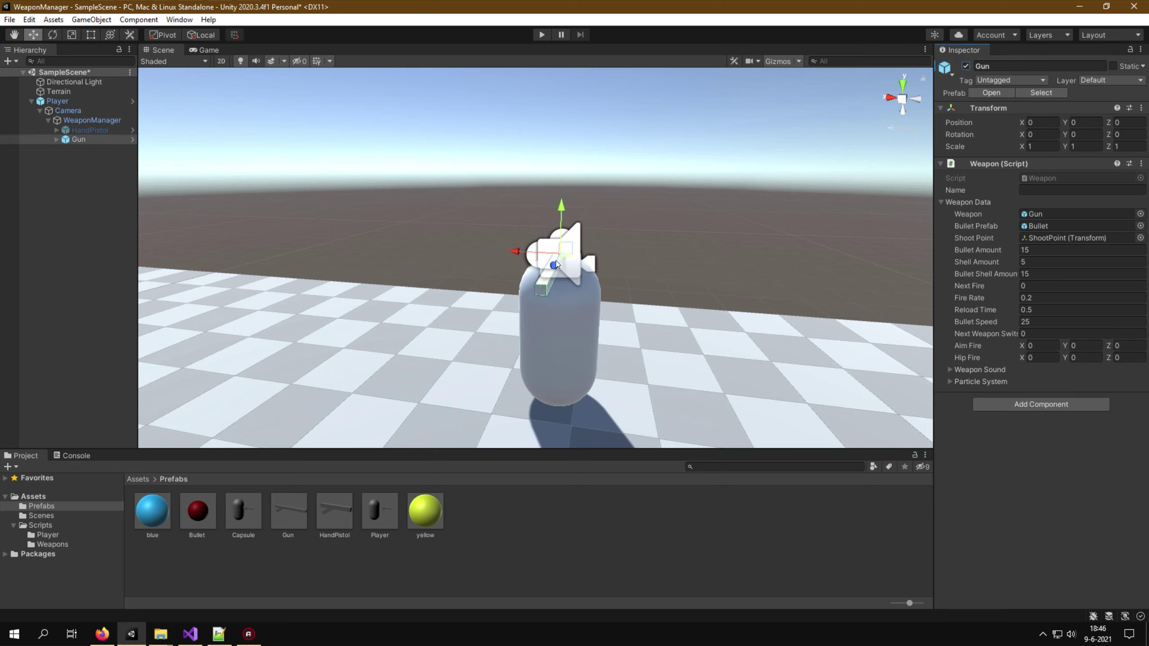
Move the Gun to its hip position in front of the player, checking the Game view
left_click_drag(555, 264, 530, 312)
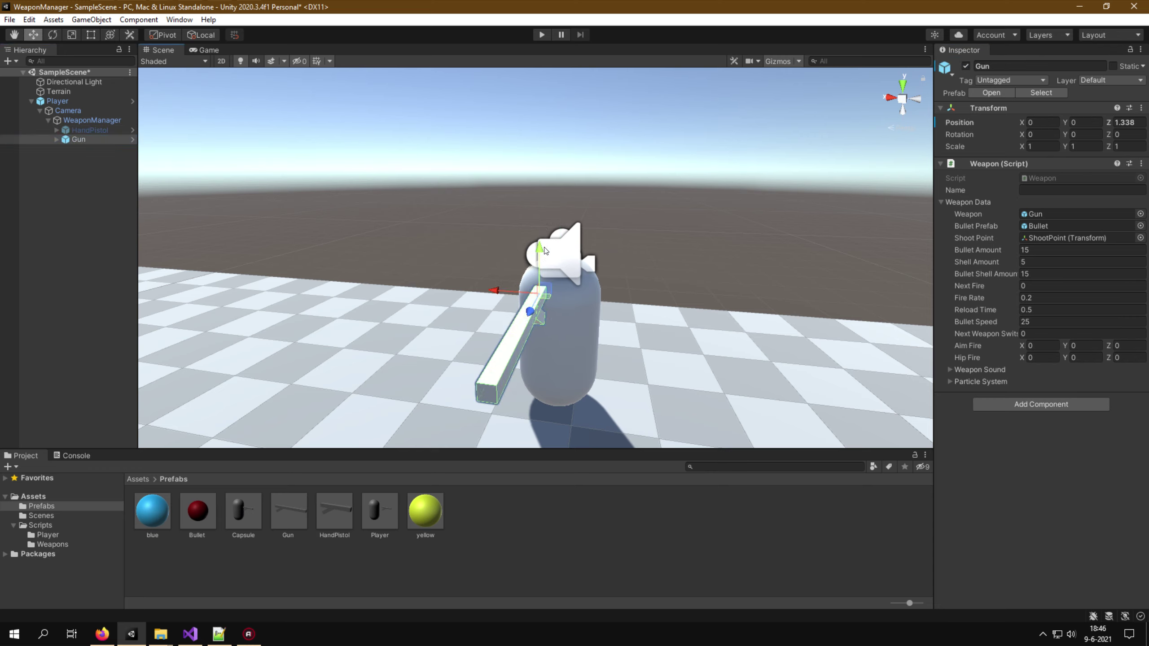
left_click_drag(537, 248, 542, 272)
left_click_drag(495, 315, 466, 315)
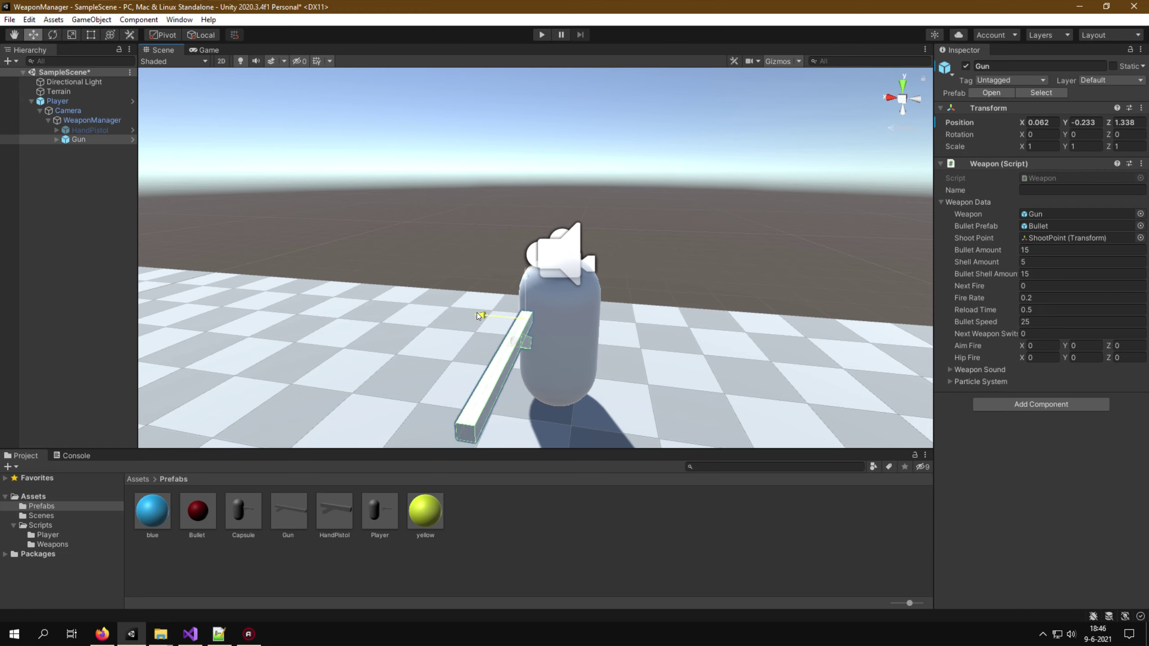
left_click(206, 50)
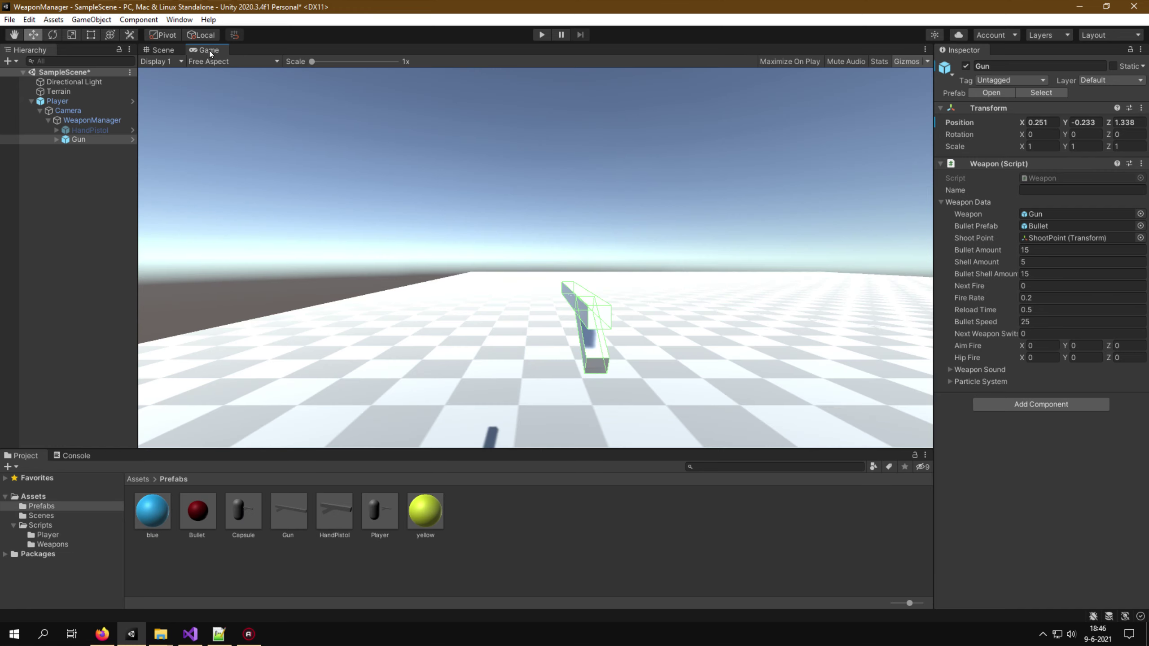
left_click(159, 50)
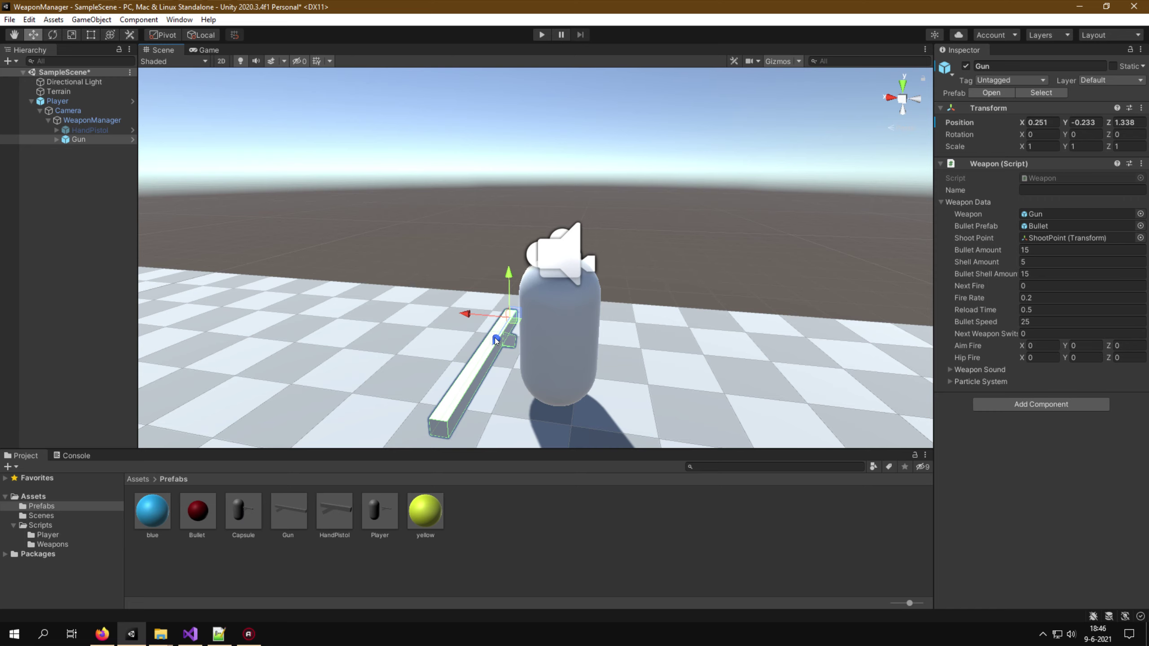
left_click_drag(494, 338, 501, 318)
left_click(195, 47)
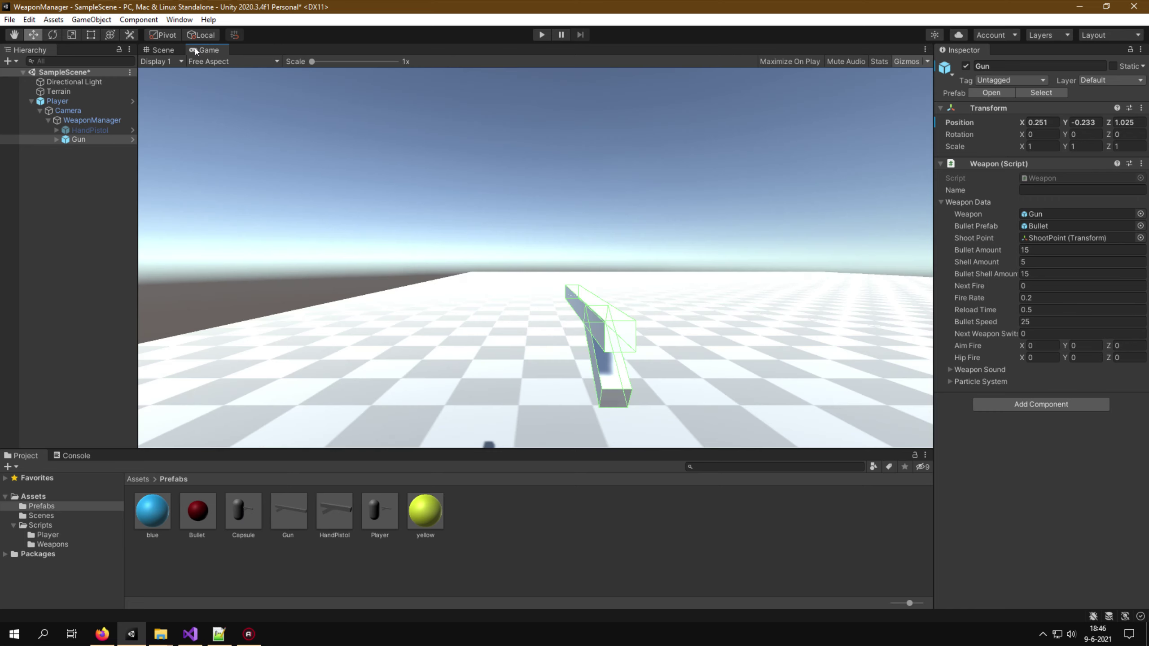
left_click(163, 47)
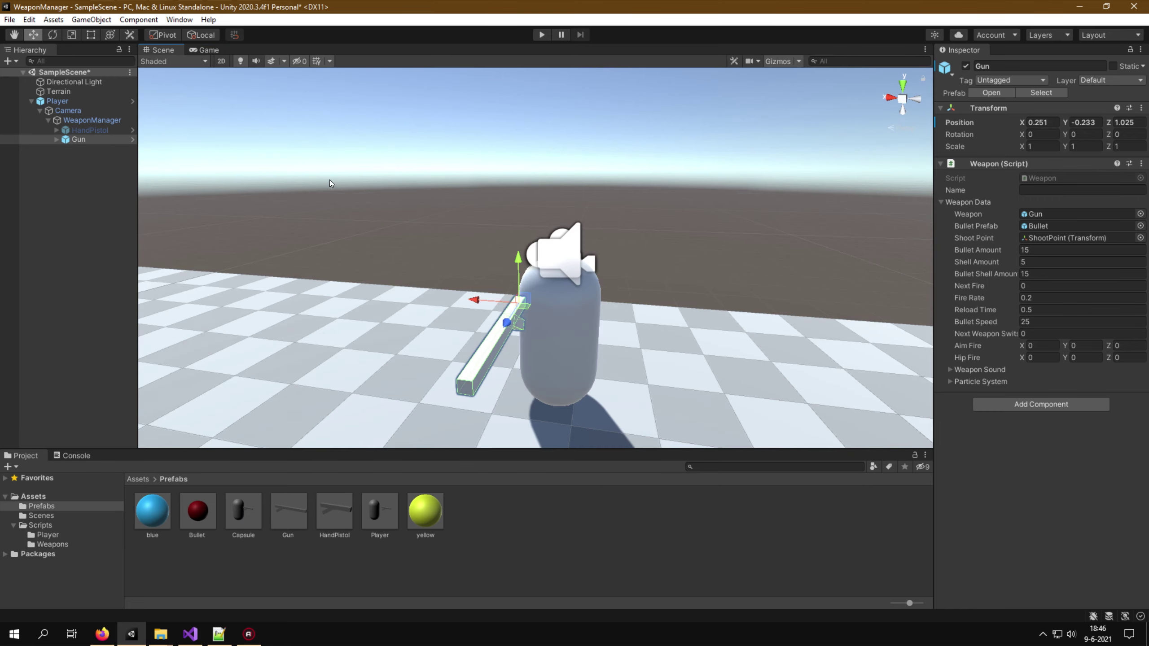
Copy the Gun's Position 0.251, -0.233, 1.025 into its Hip Fire X, Y and Z
left_click(1045, 126)
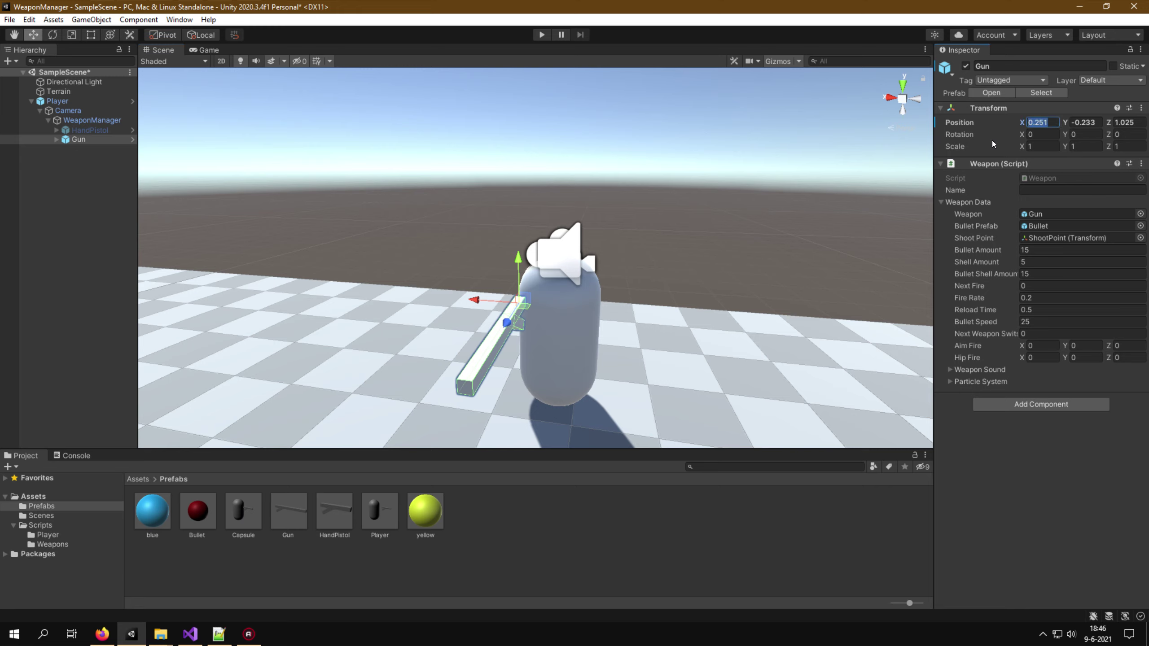
left_click(1042, 357)
key("ctrl+v")
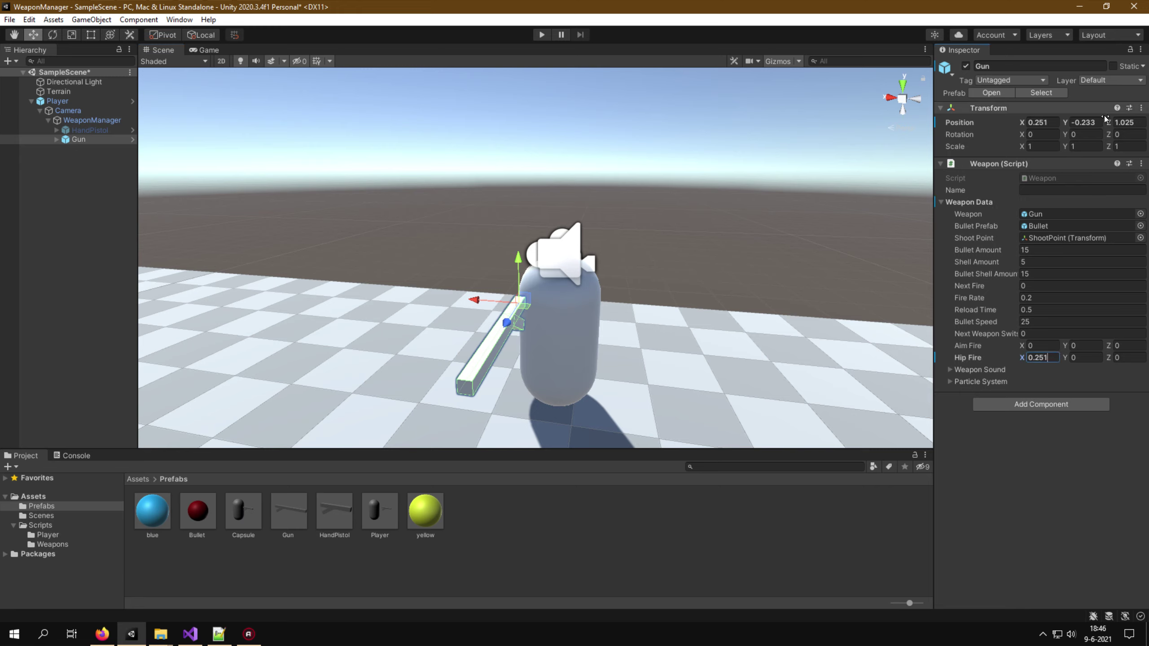
left_click(1095, 122)
key("ctrl+c")
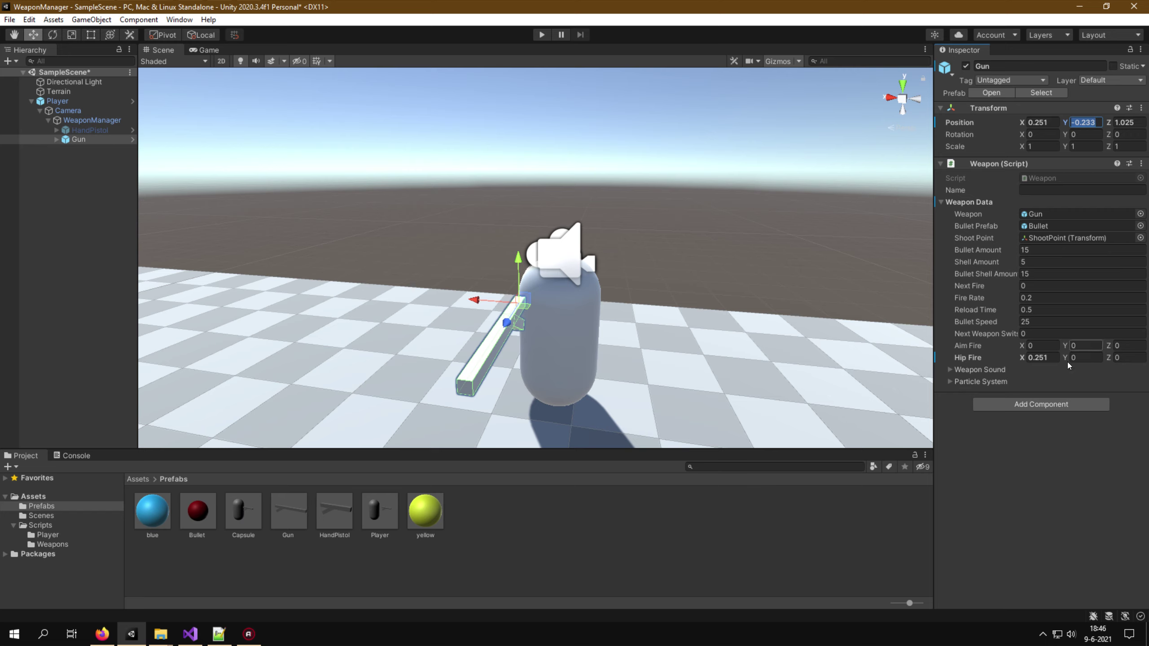
left_click(1086, 357)
key("ctrl+v")
left_click(1136, 120)
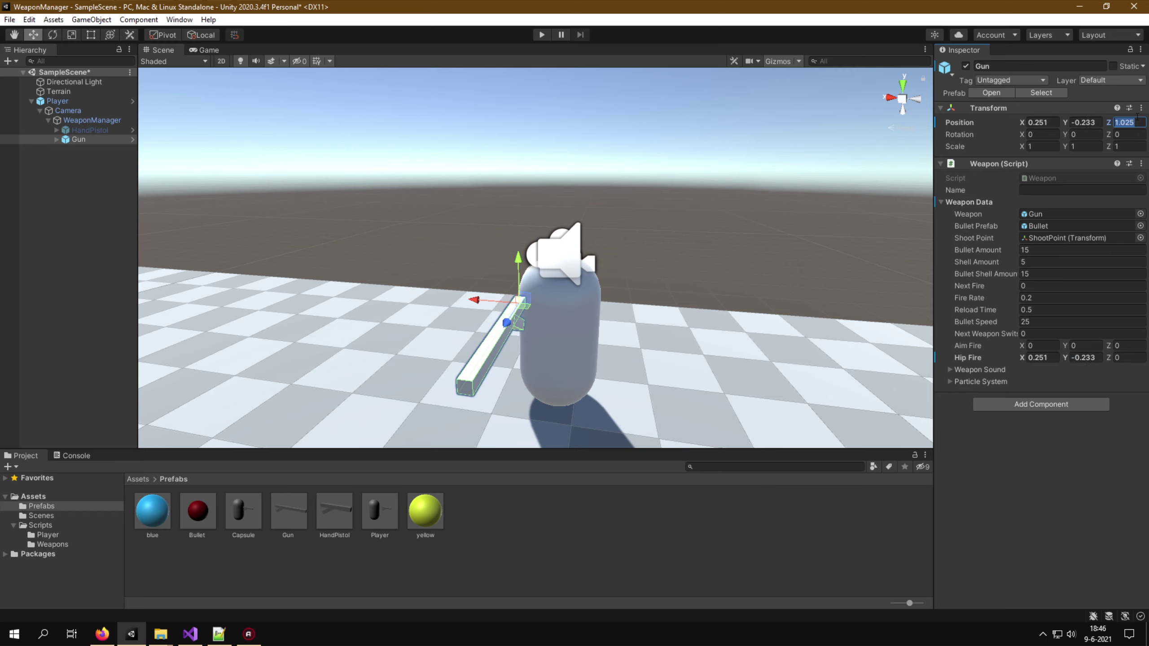
key("ctrl+c")
left_click(1117, 357)
key("ctrl+v")
Slide the Gun toward centre and raise it near eye level, checking the Game view
left_click_drag(474, 302, 506, 302)
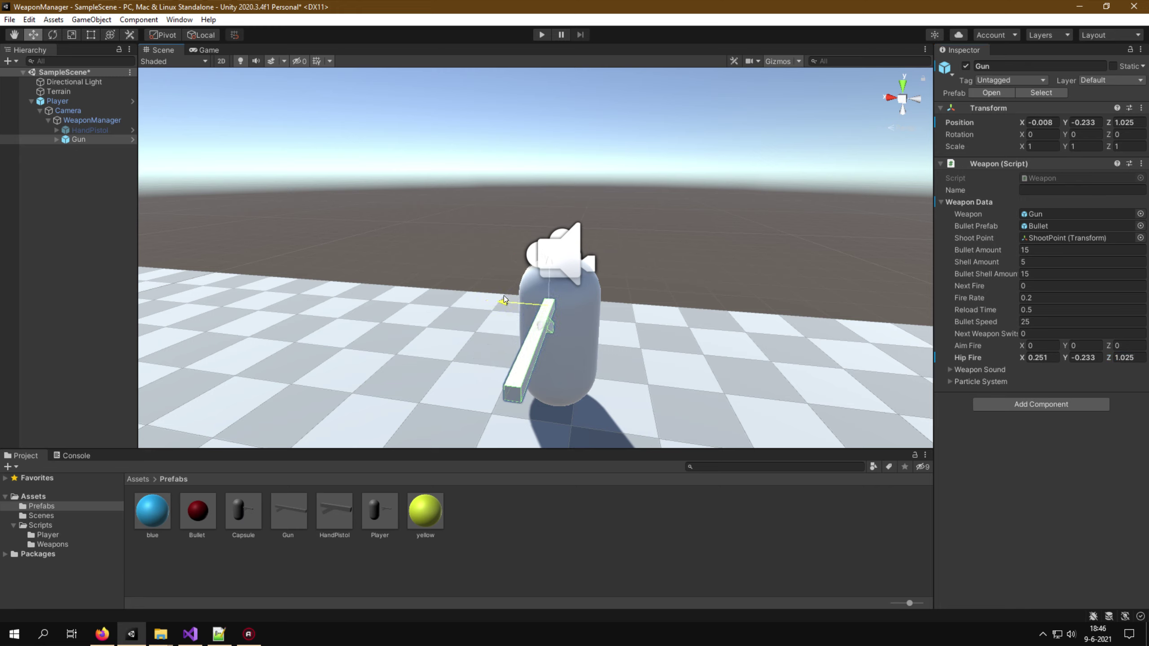
left_click_drag(549, 267, 563, 229)
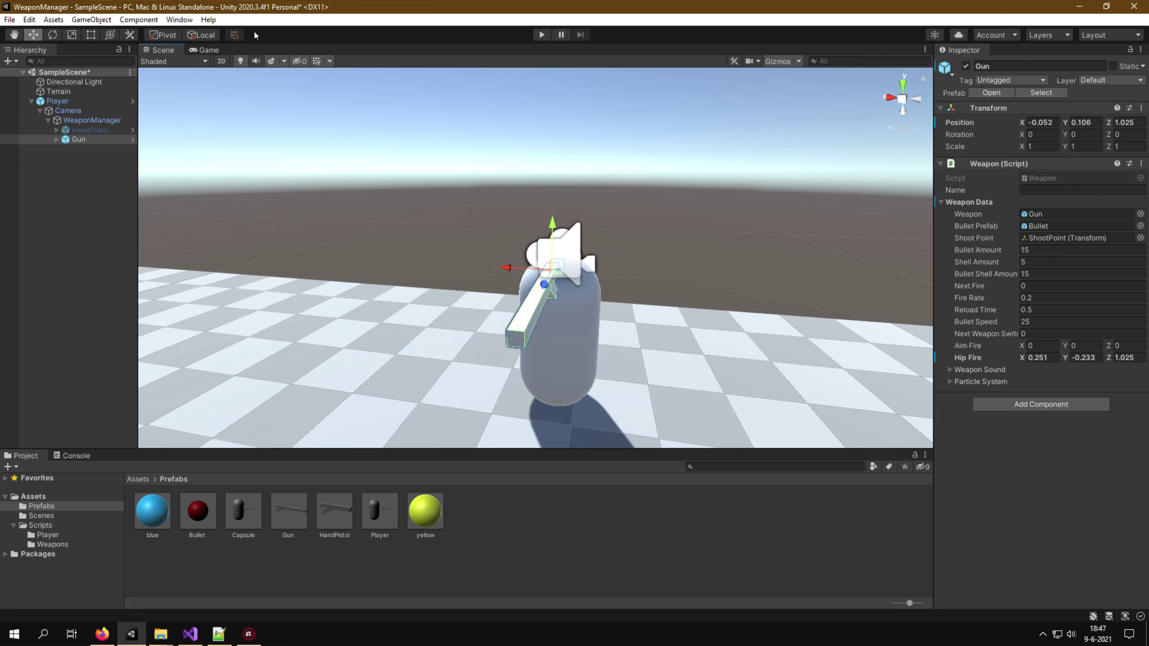
left_click(199, 51)
left_click(160, 50)
left_click_drag(550, 223, 551, 238)
left_click(211, 50)
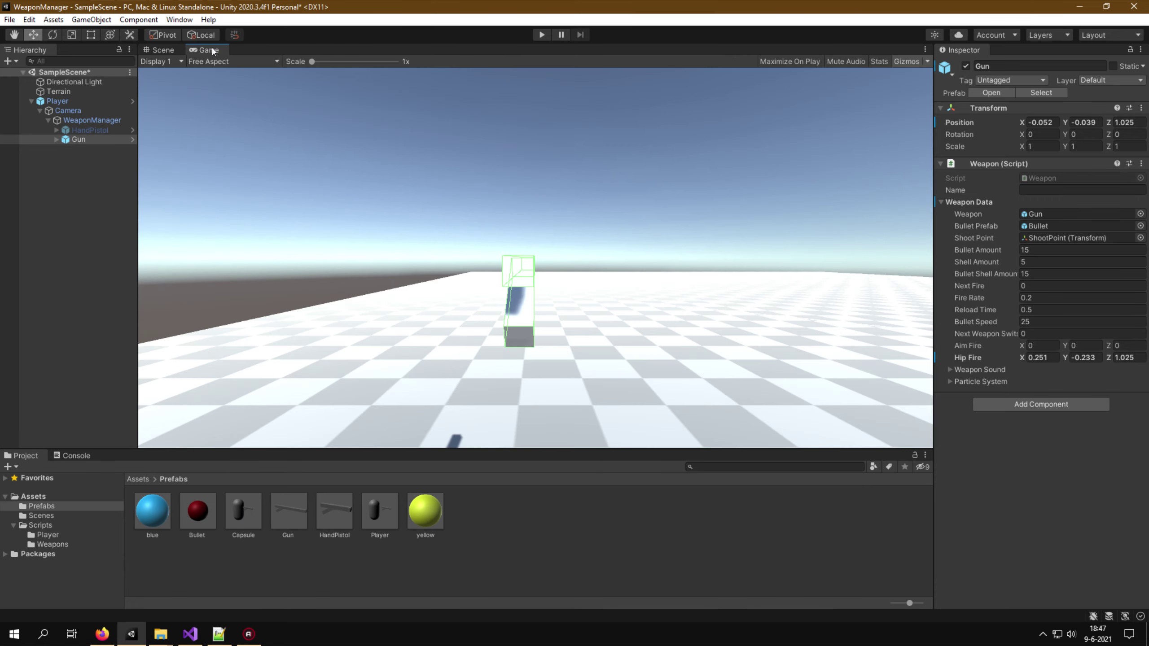
left_click(160, 51)
left_click_drag(506, 284, 509, 284)
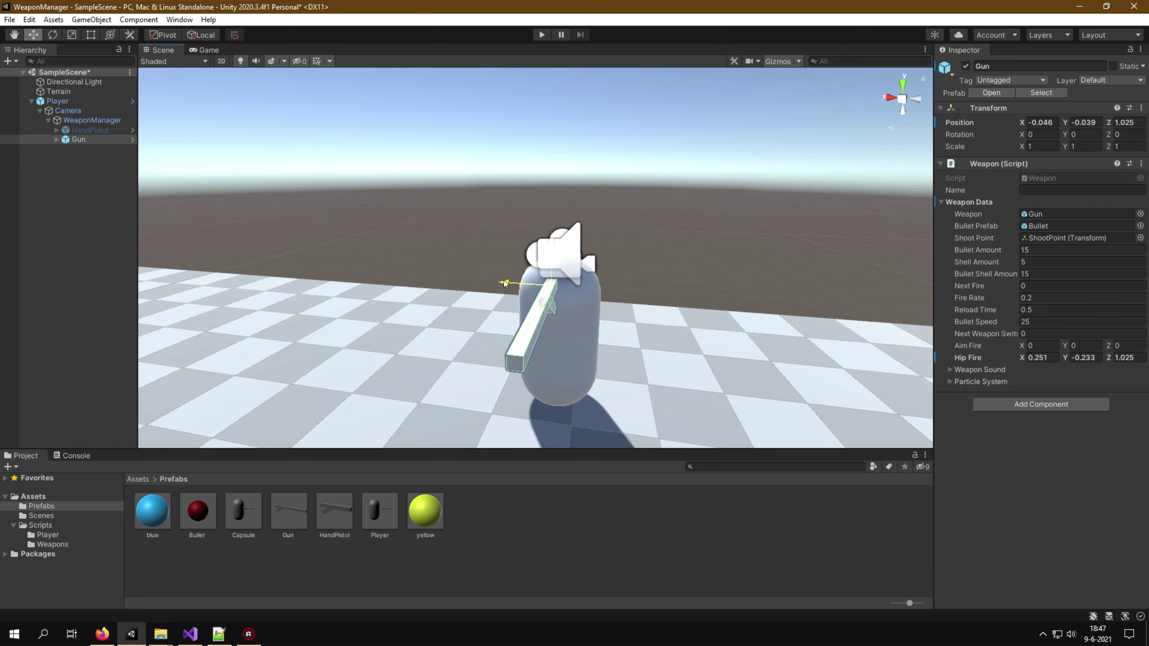
left_click_drag(550, 239, 550, 246)
left_click(210, 50)
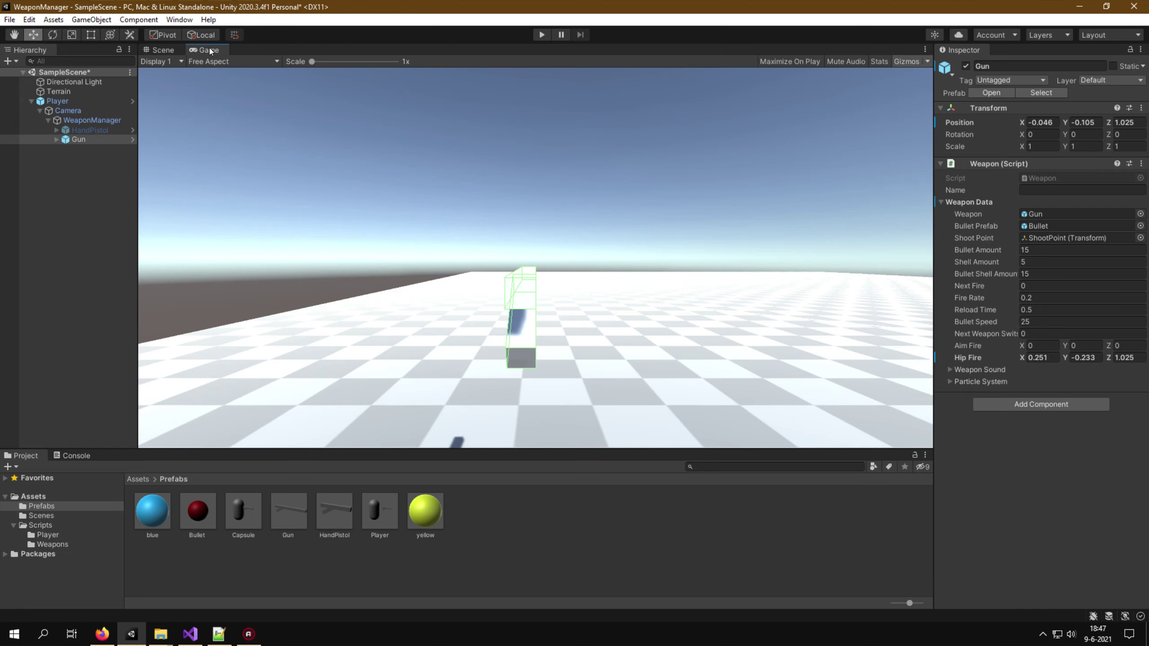
left_click(163, 50)
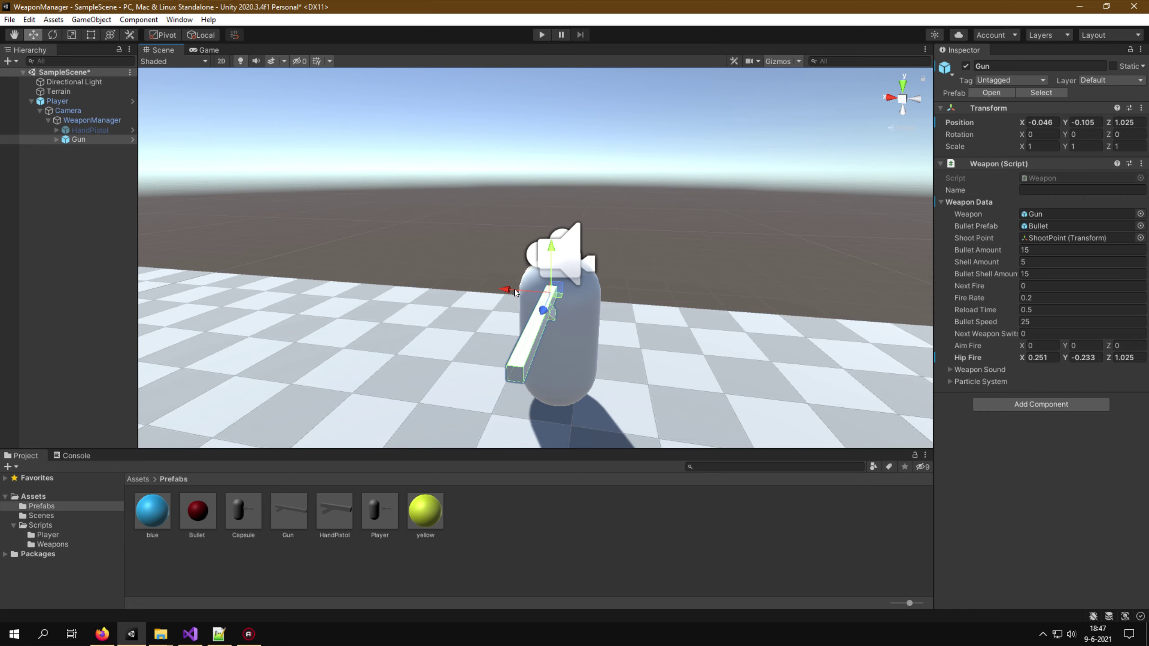
Fine-tune the Gun's centred aim position to X 0.012, checking the Game view
left_click_drag(507, 292, 507, 294)
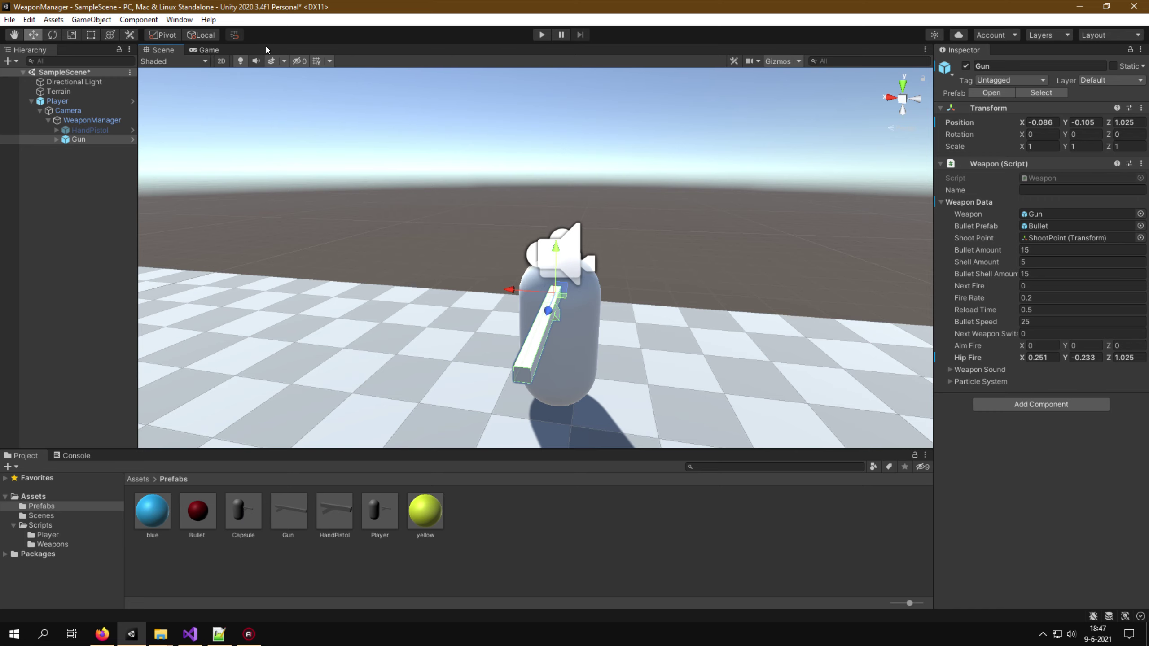
left_click(209, 51)
left_click(160, 50)
left_click_drag(509, 289, 499, 288)
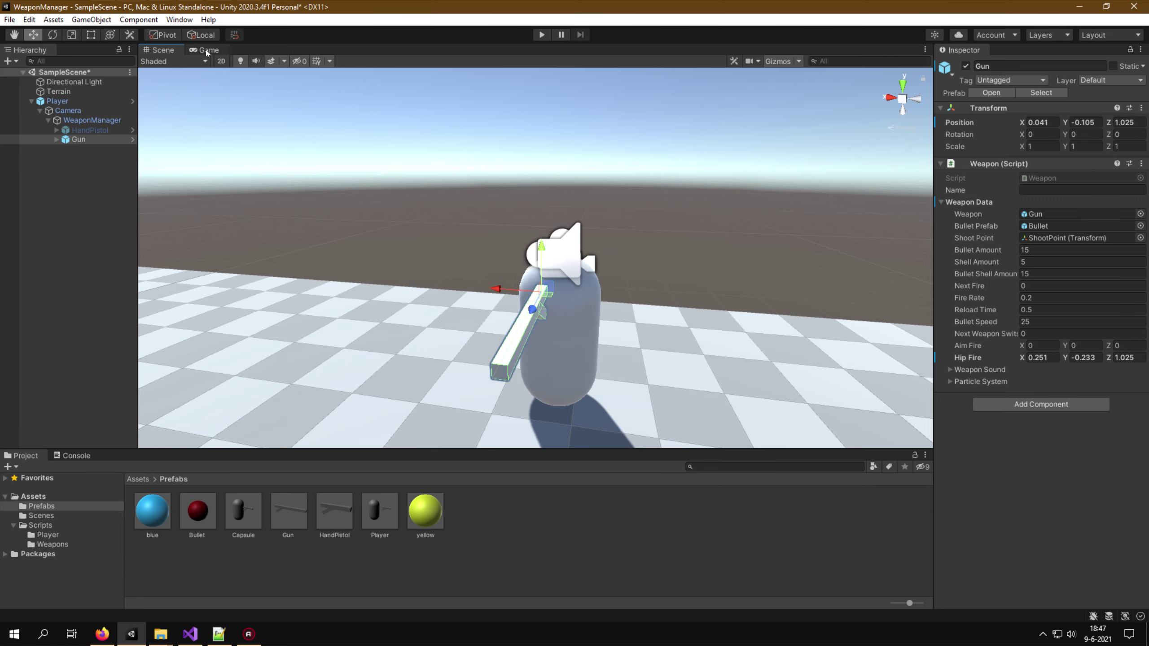
left_click(206, 53)
left_click(160, 54)
left_click_drag(499, 289, 502, 290)
left_click(210, 53)
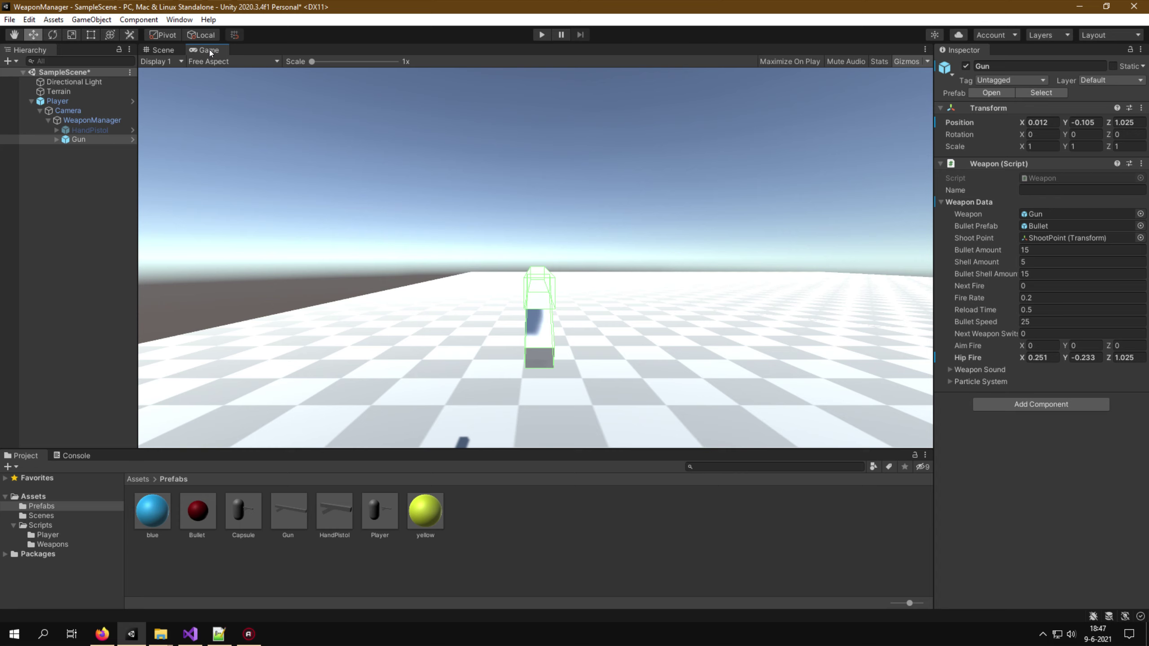
left_click(162, 51)
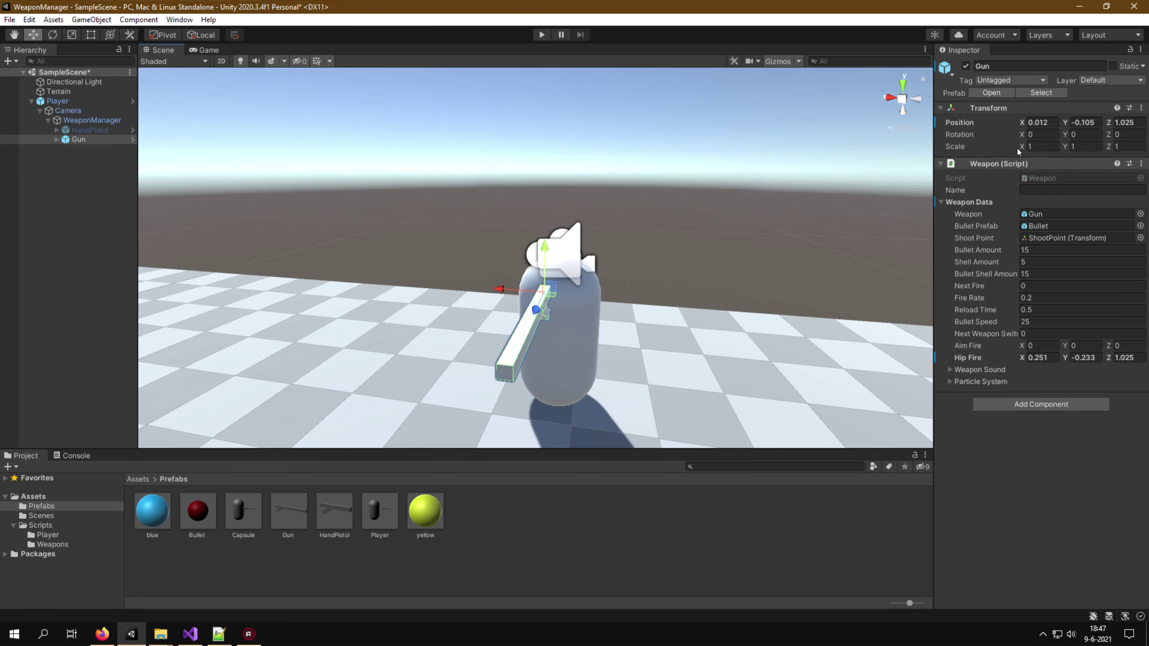
Copy the Gun's Position 0.012, -0.105, 1.025 into its Aim Fire X, Y and Z
left_click(1032, 122)
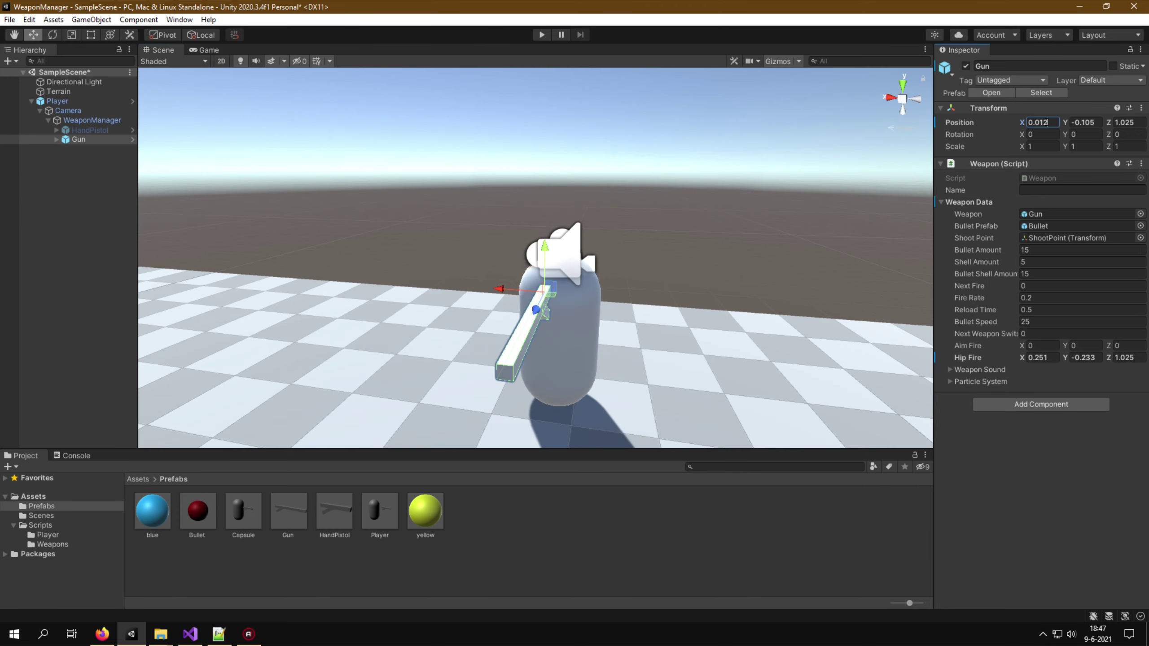
left_click(1038, 345)
key("ctrl+v")
left_click(1084, 122)
key("ctrl+c")
left_click(1083, 345)
key("ctrl+v")
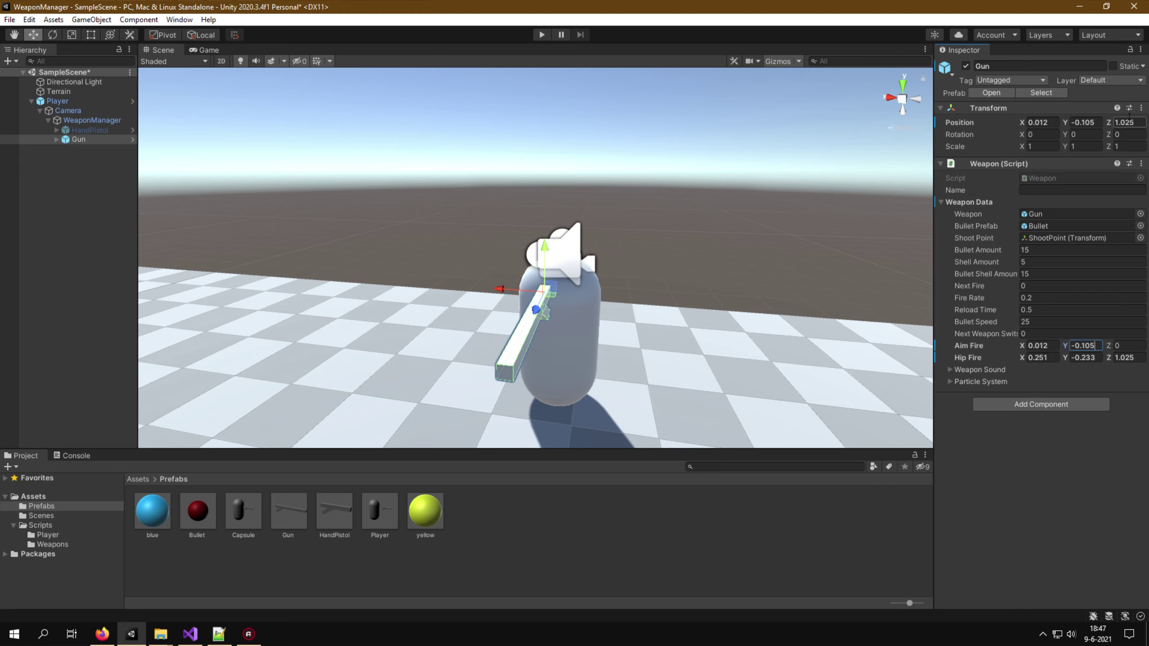
left_click(1131, 118)
key("ctrl+c")
left_click(1130, 345)
key("ctrl+v")
Restore the Gun's Position X and Y to the hip values 0.251 and -0.233, then select Player
left_click(1129, 358)
left_click(1086, 357)
key("ctrl+c")
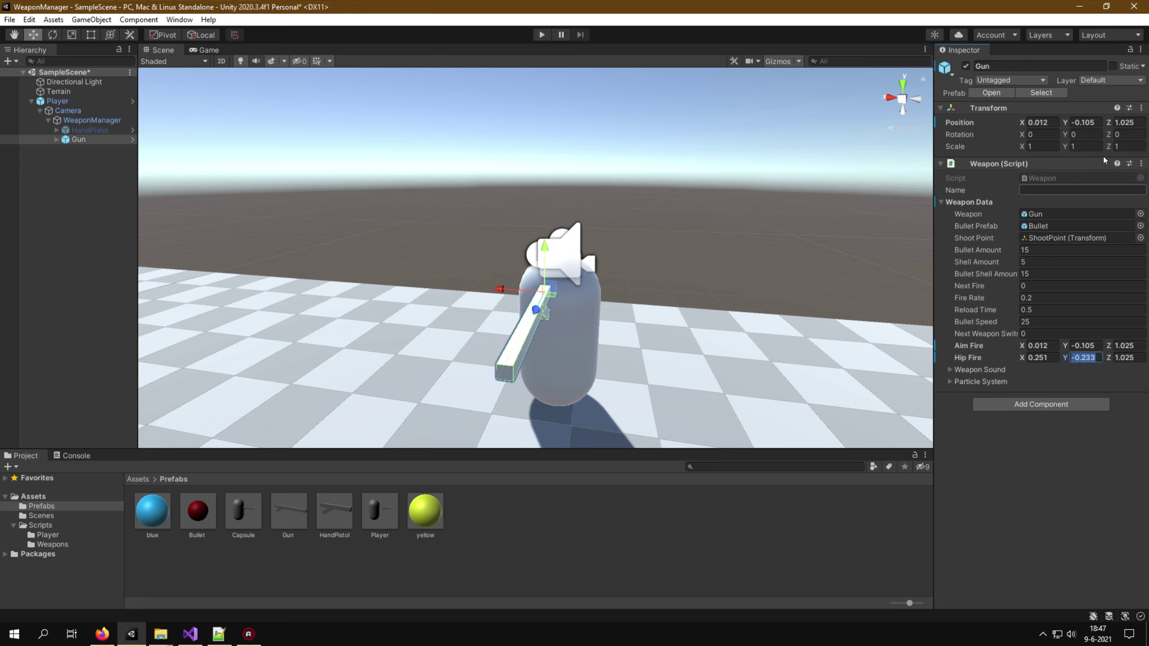
left_click(1084, 122)
key("ctrl+v")
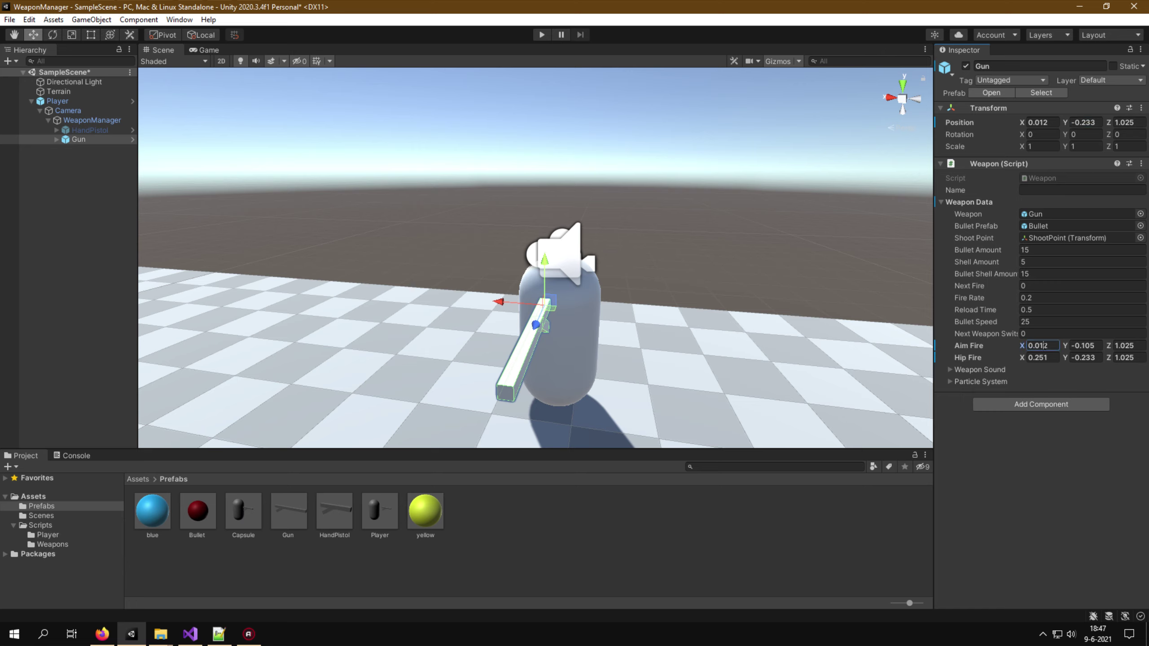
left_click(1043, 357)
key("ctrl+c")
left_click(1041, 122)
key("ctrl+v")
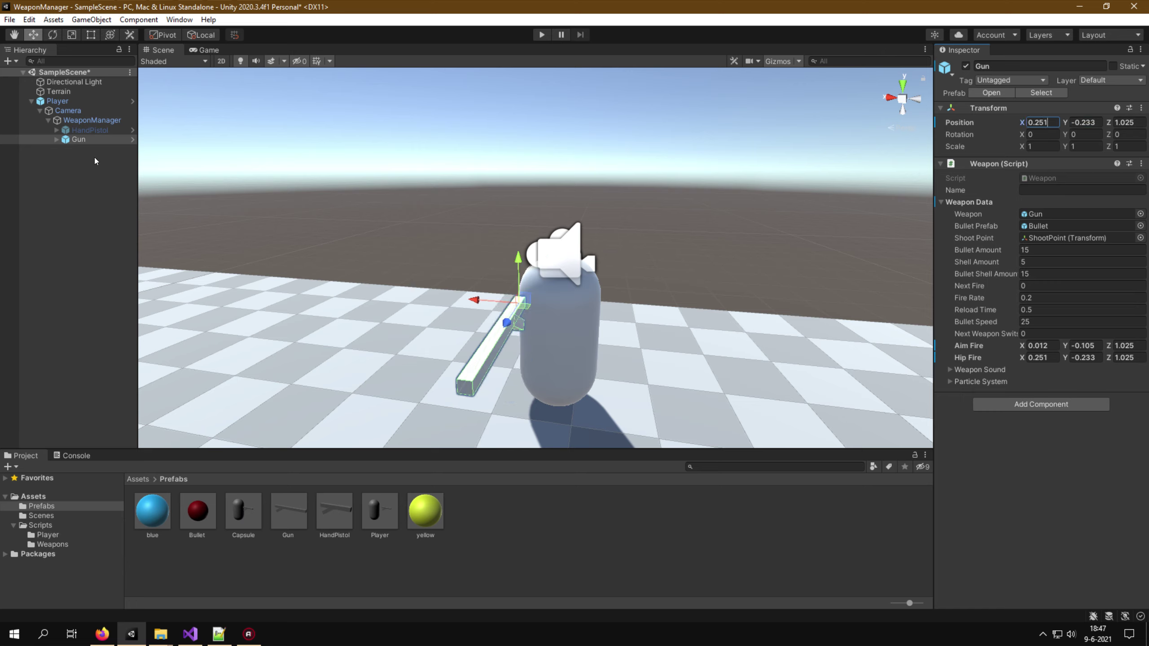
left_click(57, 101)
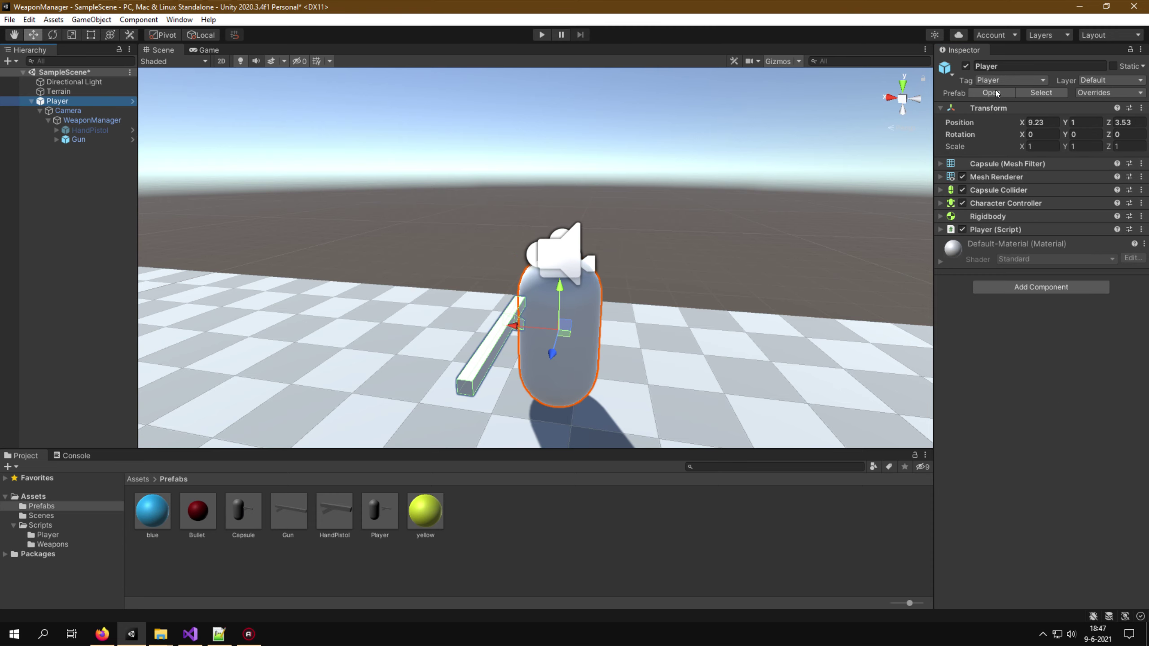
Apply all overrides to the Player prefab
left_click(1110, 91)
left_click(1111, 240)
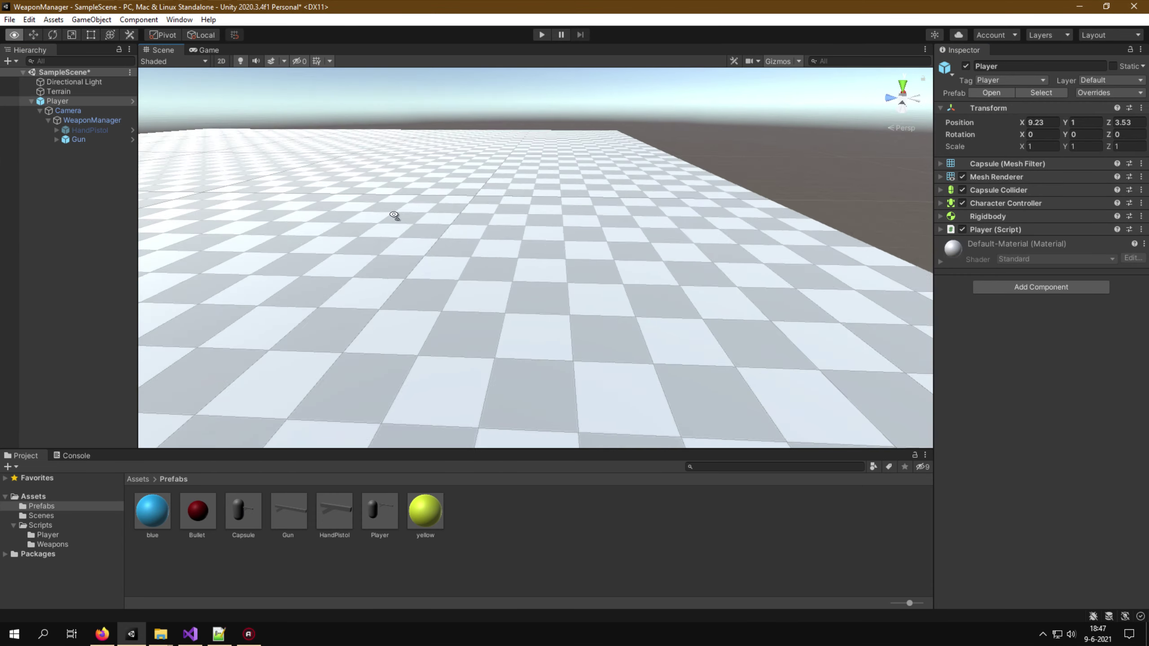
right_click_drag(478, 205, 539, 219)
Enable the HandPistol object and disable the Gun object
left_click(89, 130)
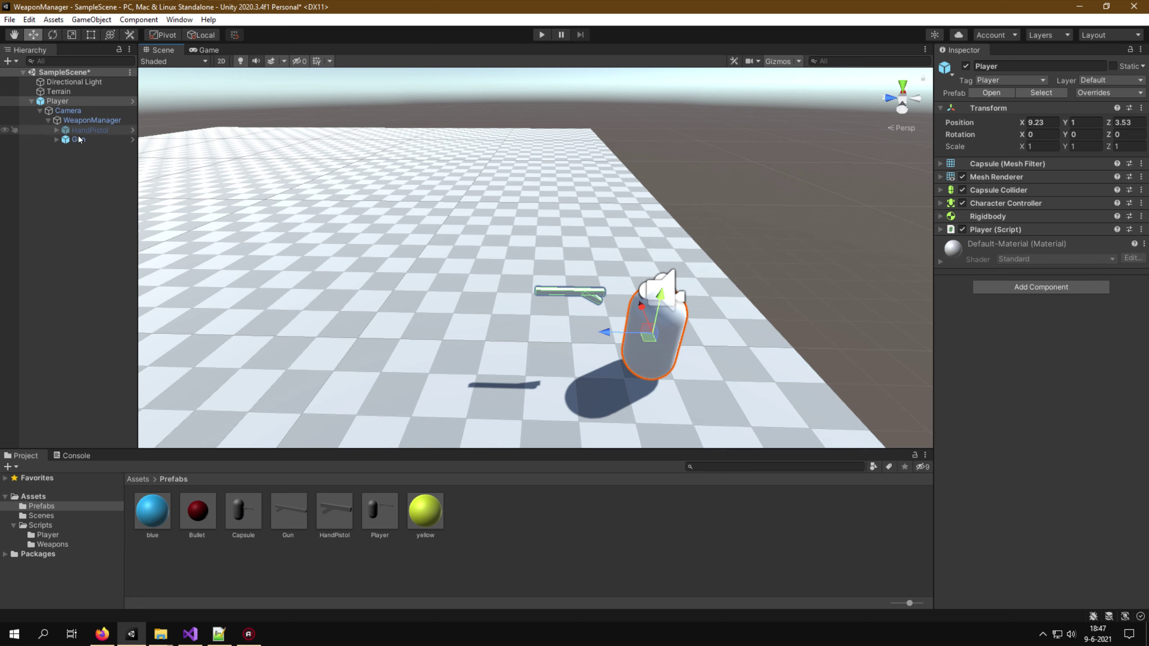
left_click(965, 66)
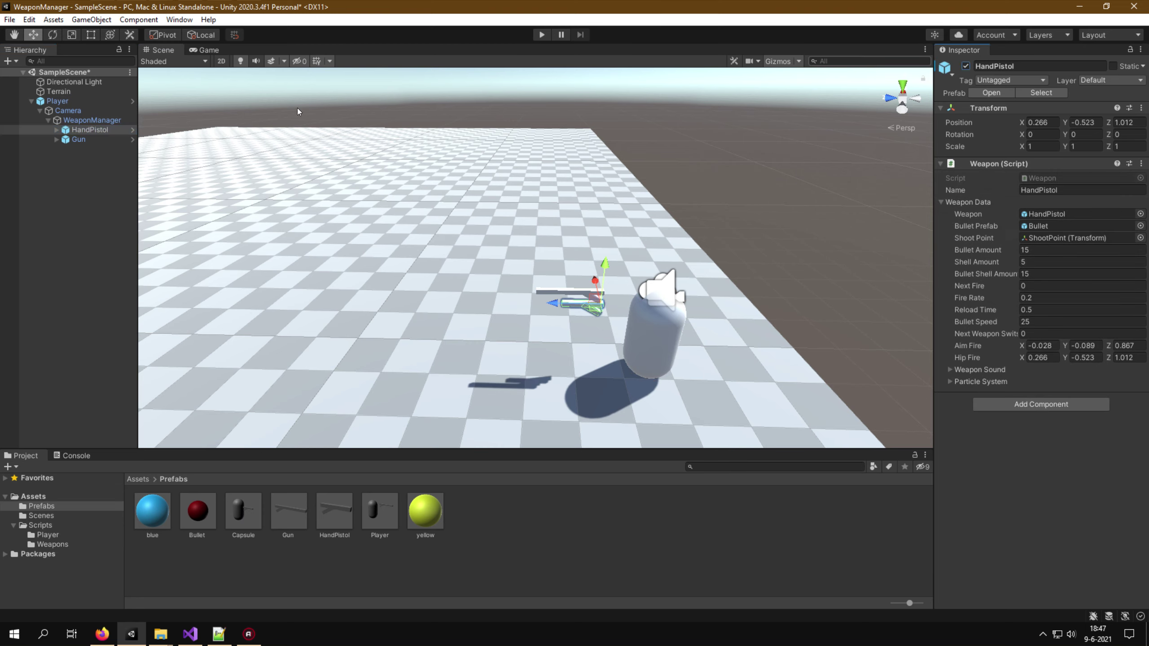
left_click(76, 140)
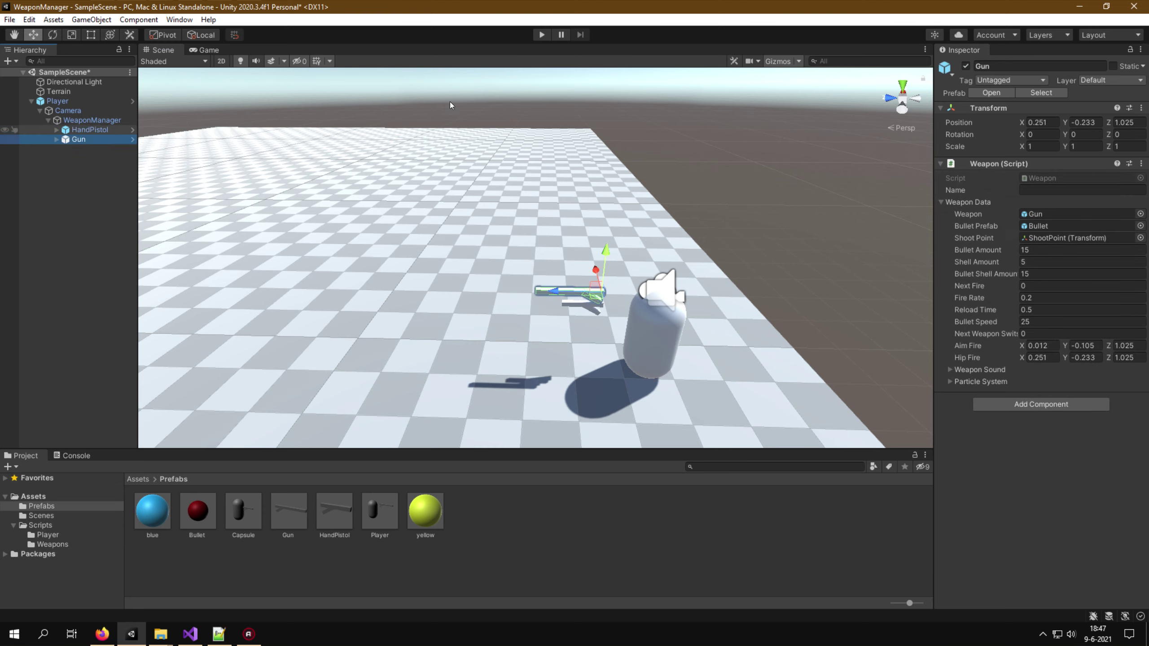
left_click(965, 66)
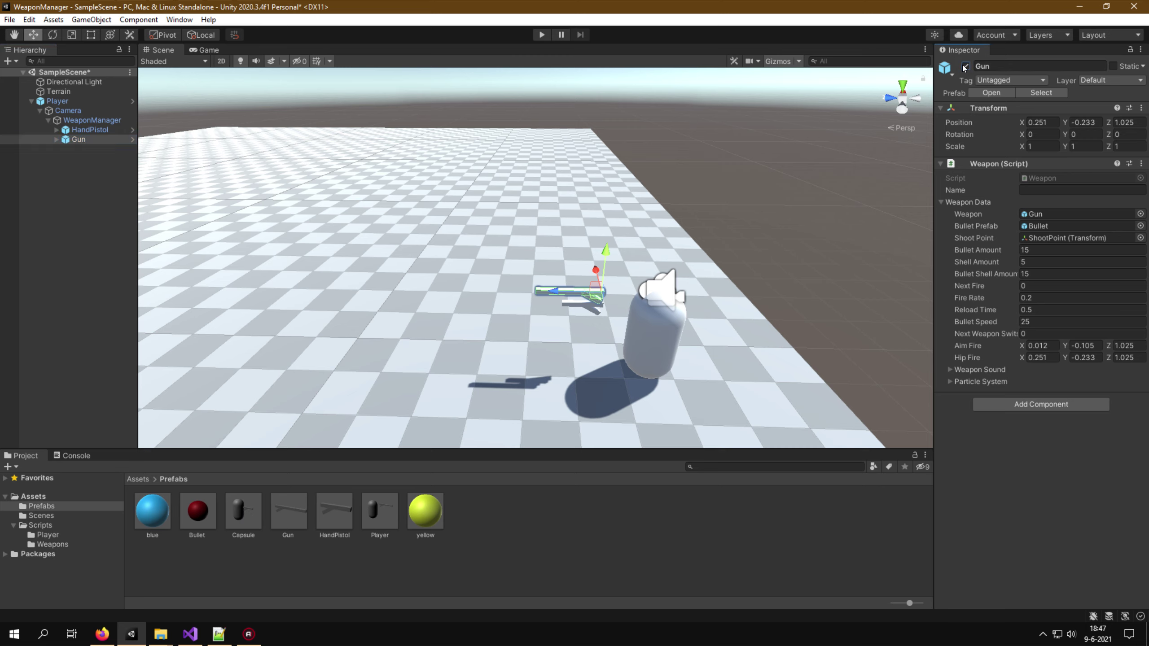
Set the WeaponManager's Active Weapon to 0 and start Play mode
left_click(63, 120)
left_click(1033, 240)
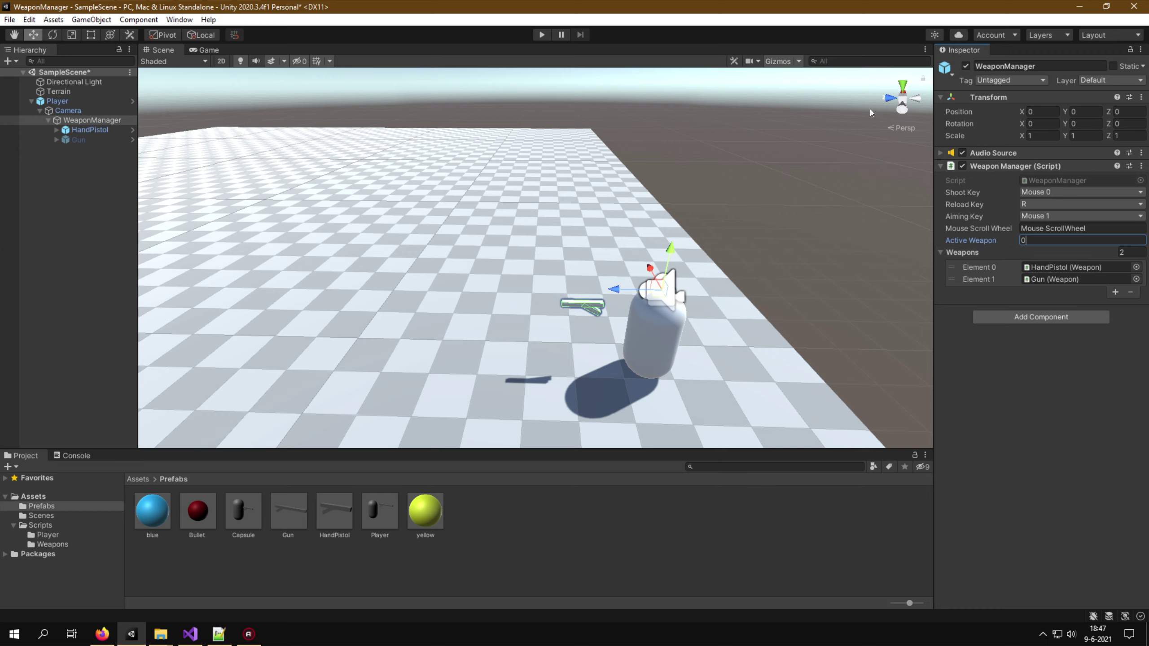
left_click(536, 34)
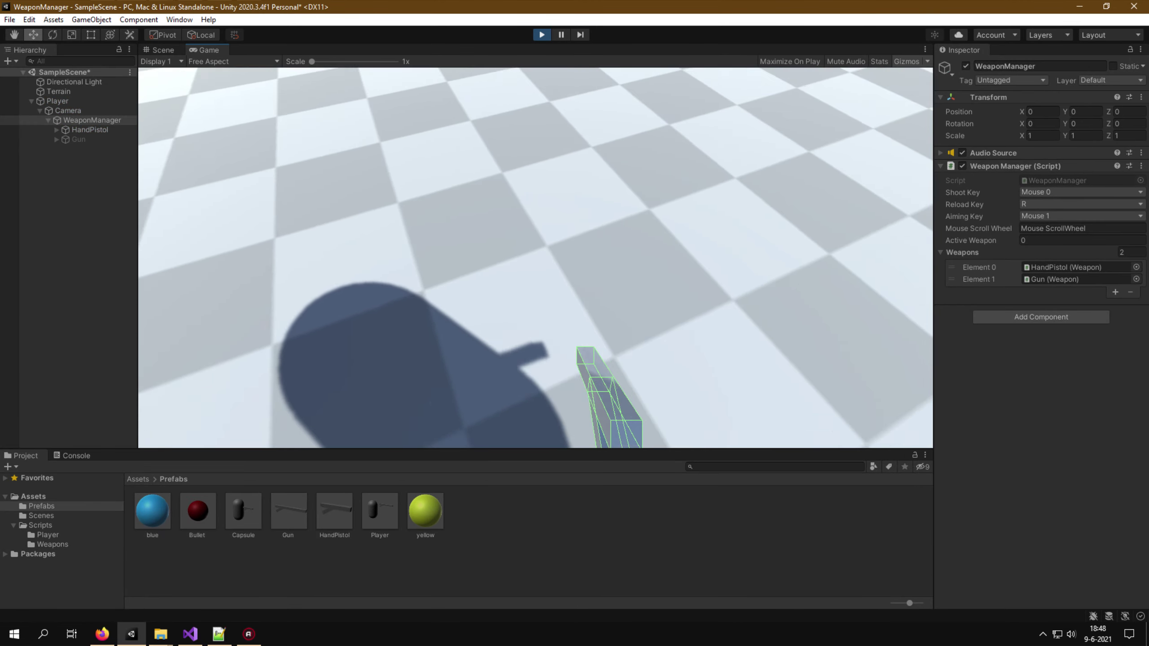
Fire several bullets from the HandPistol while looking around and upward
left_click(536, 258)
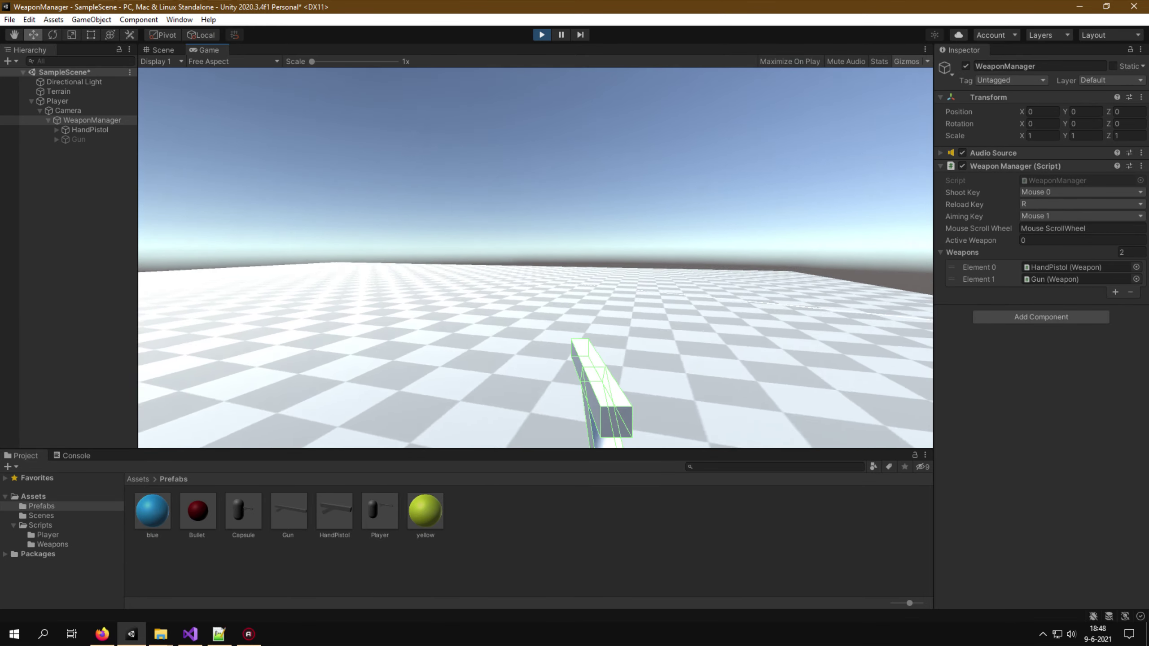
left_click(535, 258)
left_click(536, 258)
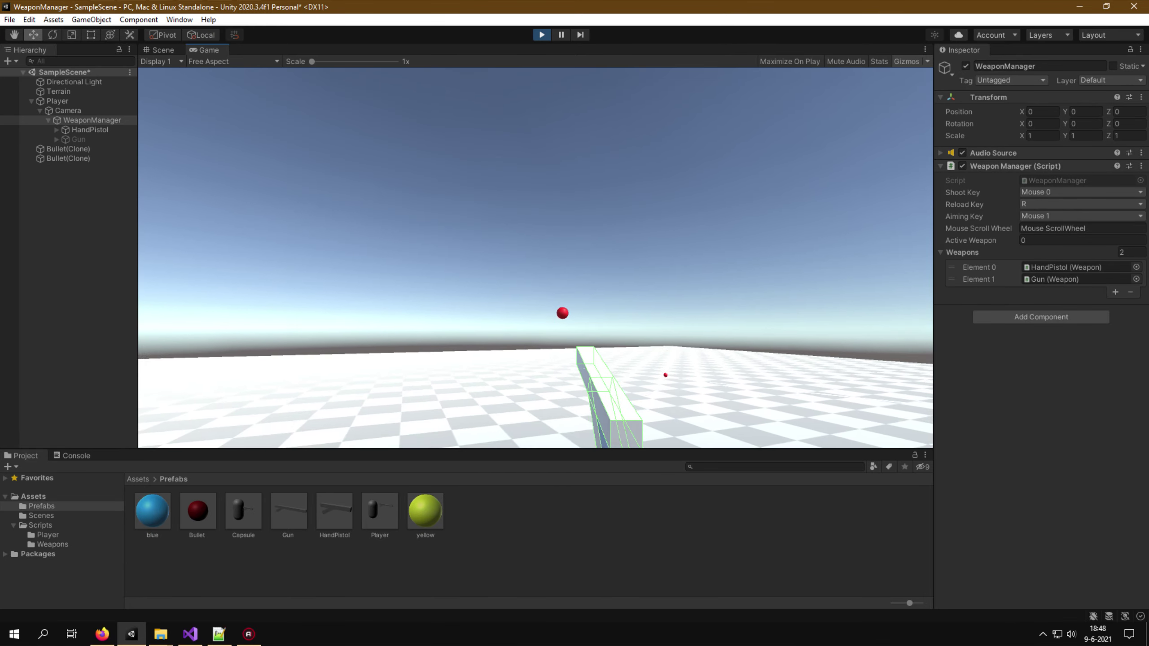
left_click(535, 258)
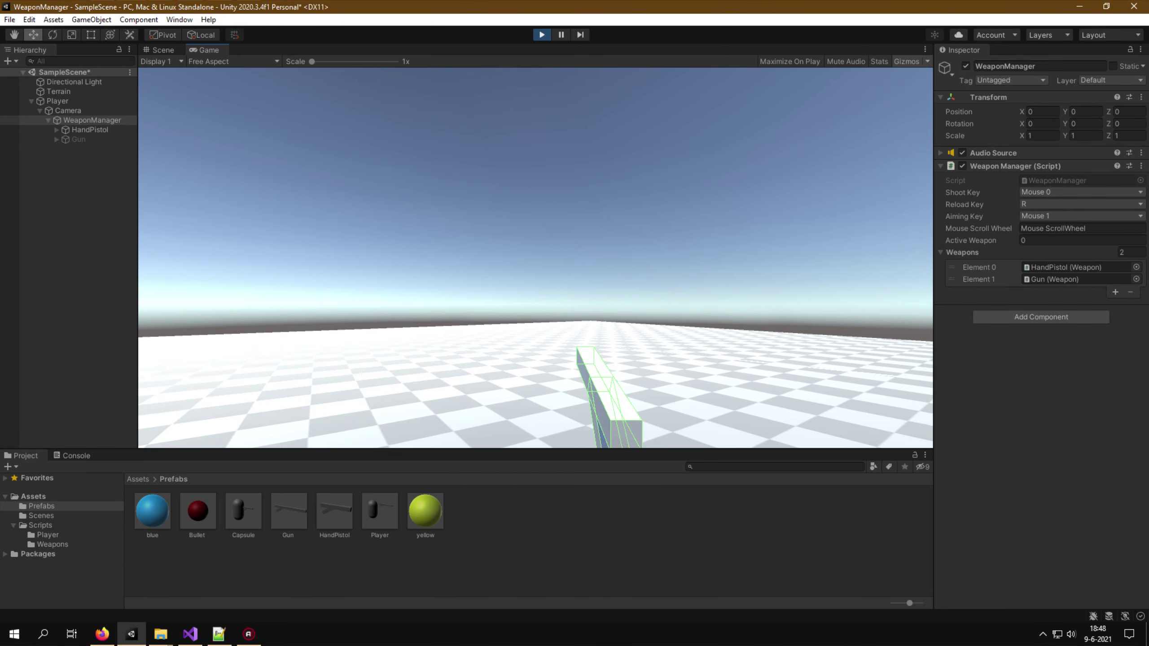
left_click(535, 258)
scroll(535, 258, "up", 1)
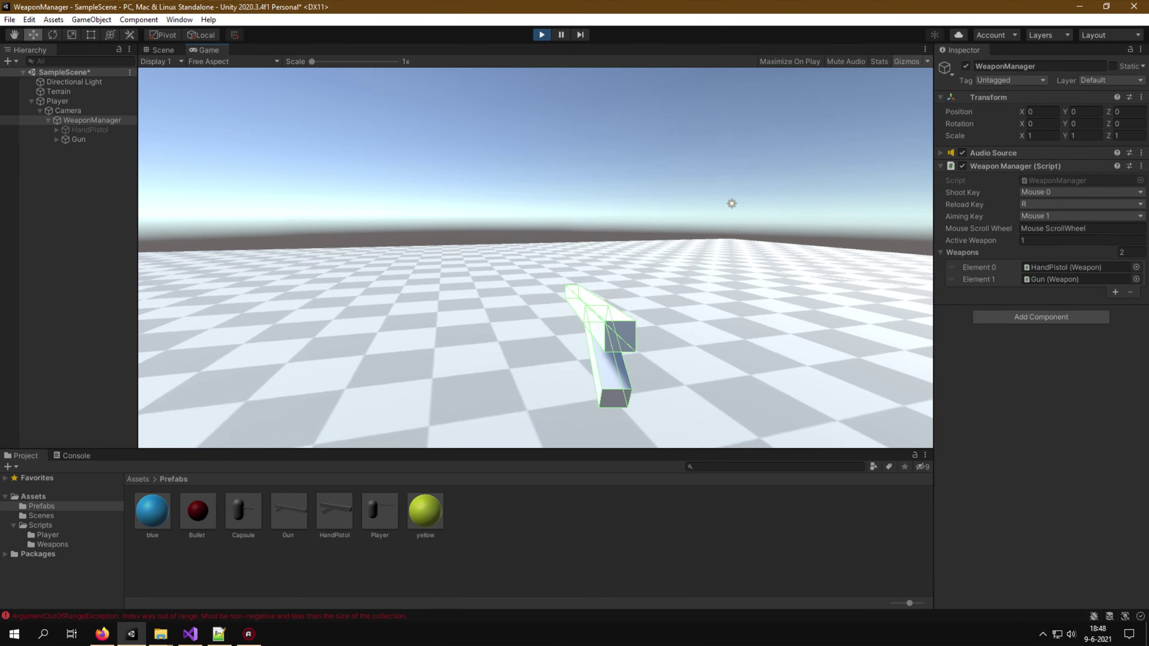
left_click(535, 258)
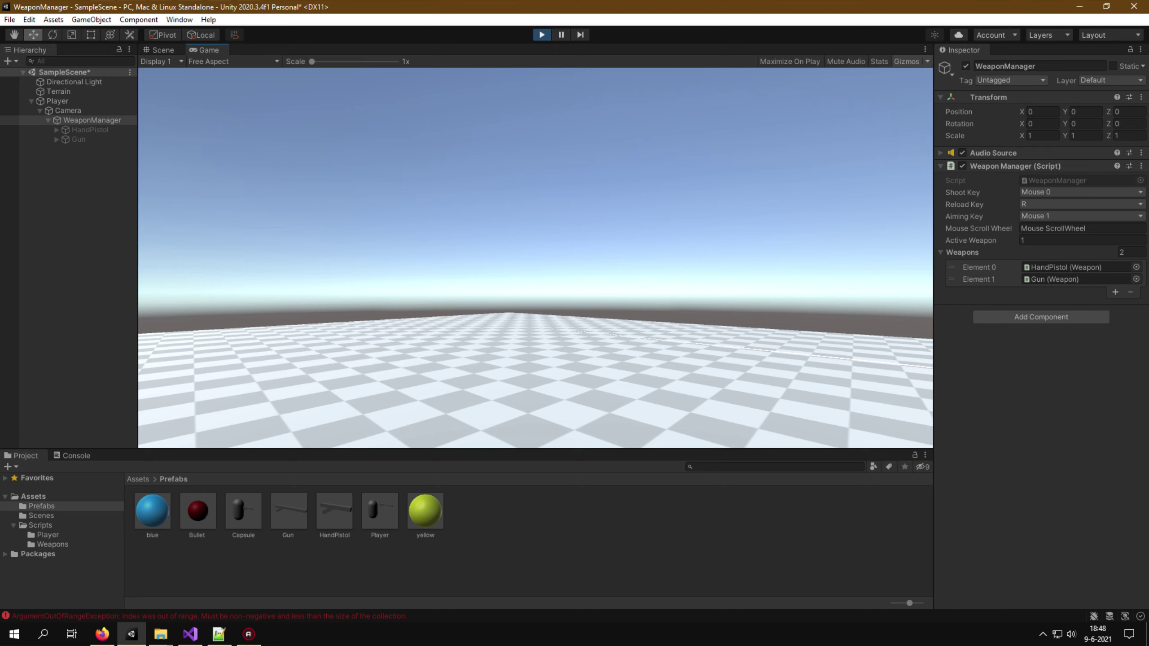
Switch back and forth between the weapons with the scroll wheel, then exit Play mode
scroll(536, 258, "down", 1)
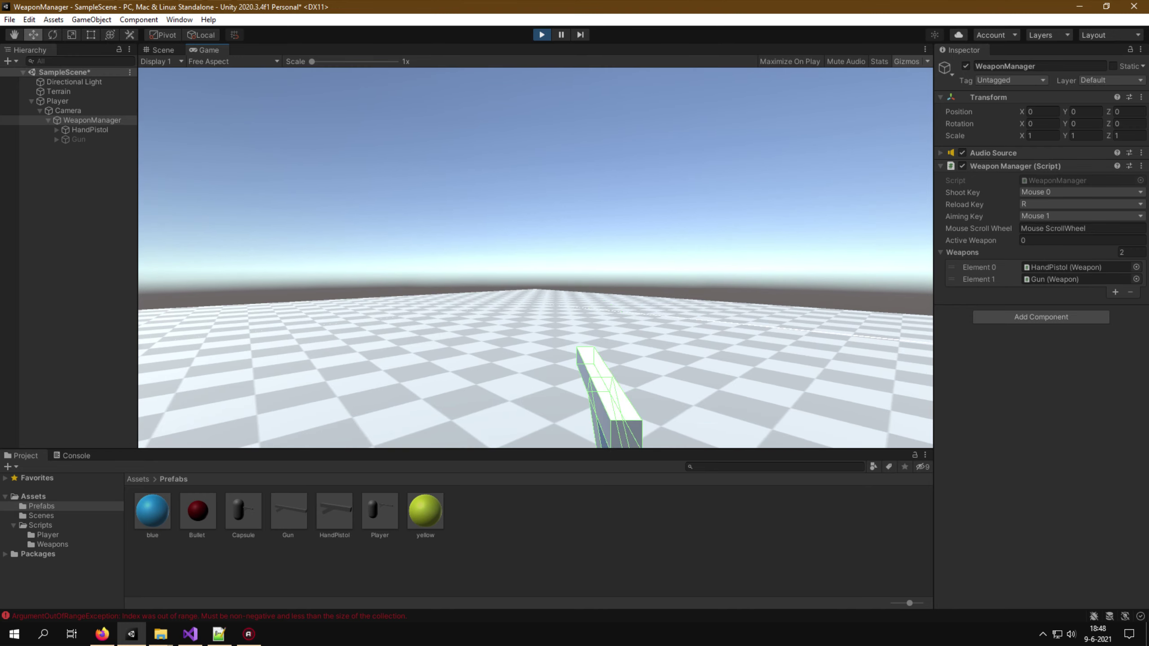
scroll(536, 258, "up", 1)
scroll(535, 258, "down", 1)
scroll(536, 259, "up", 1)
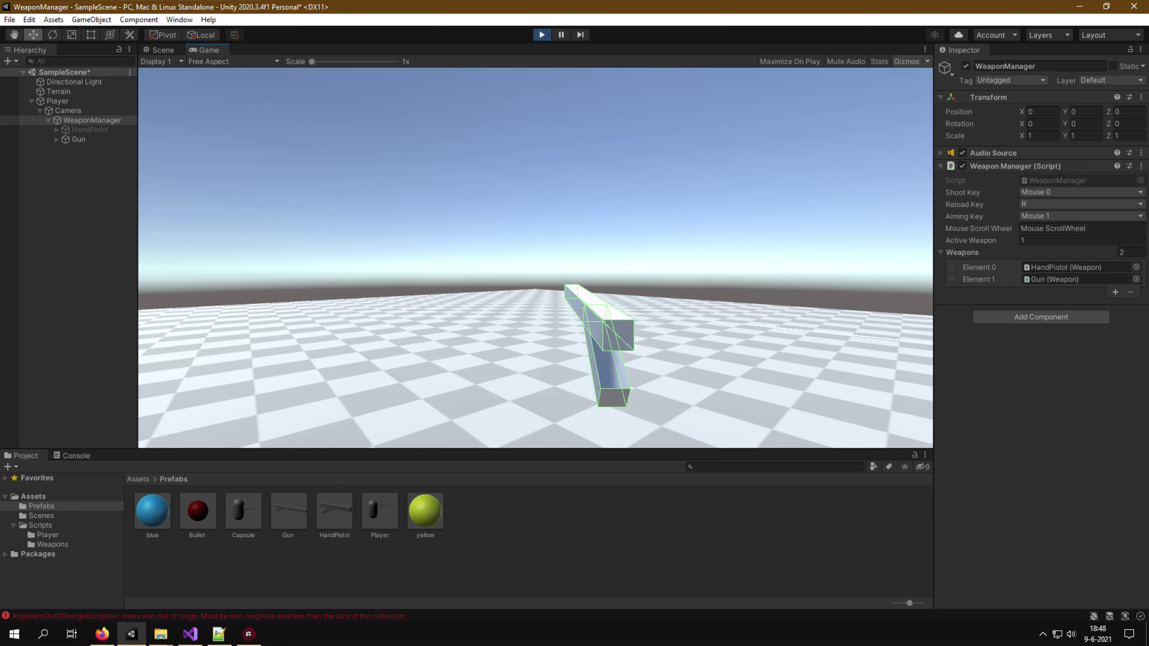
scroll(535, 258, "down", 1)
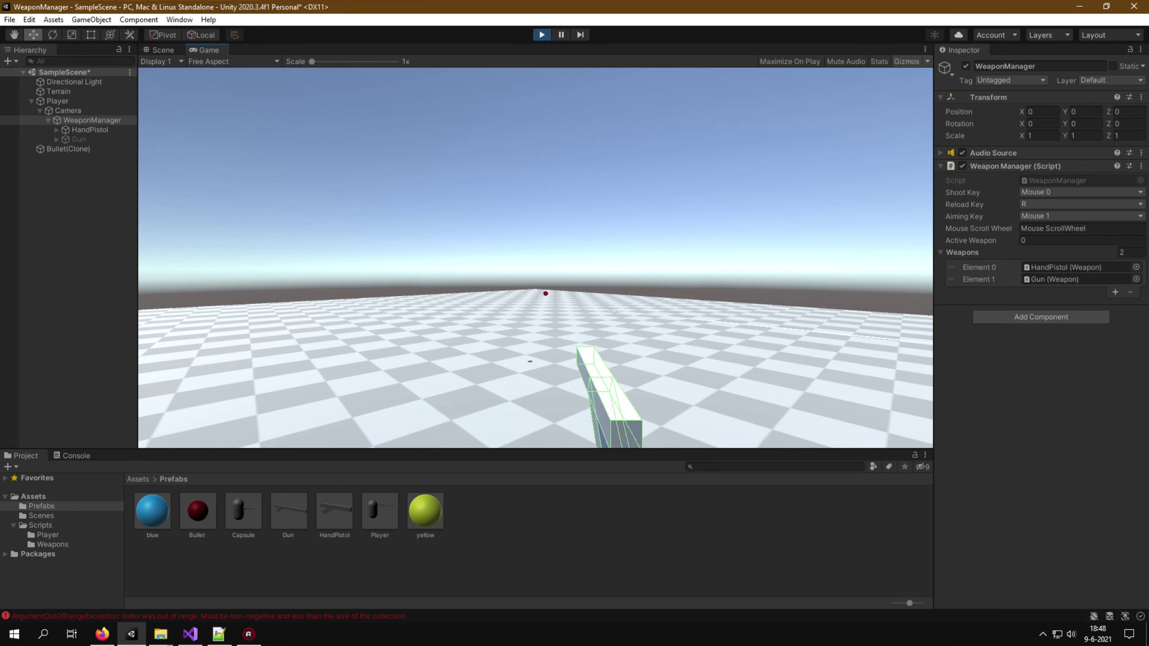
mouse_move(540, 78)
left_click(541, 35)
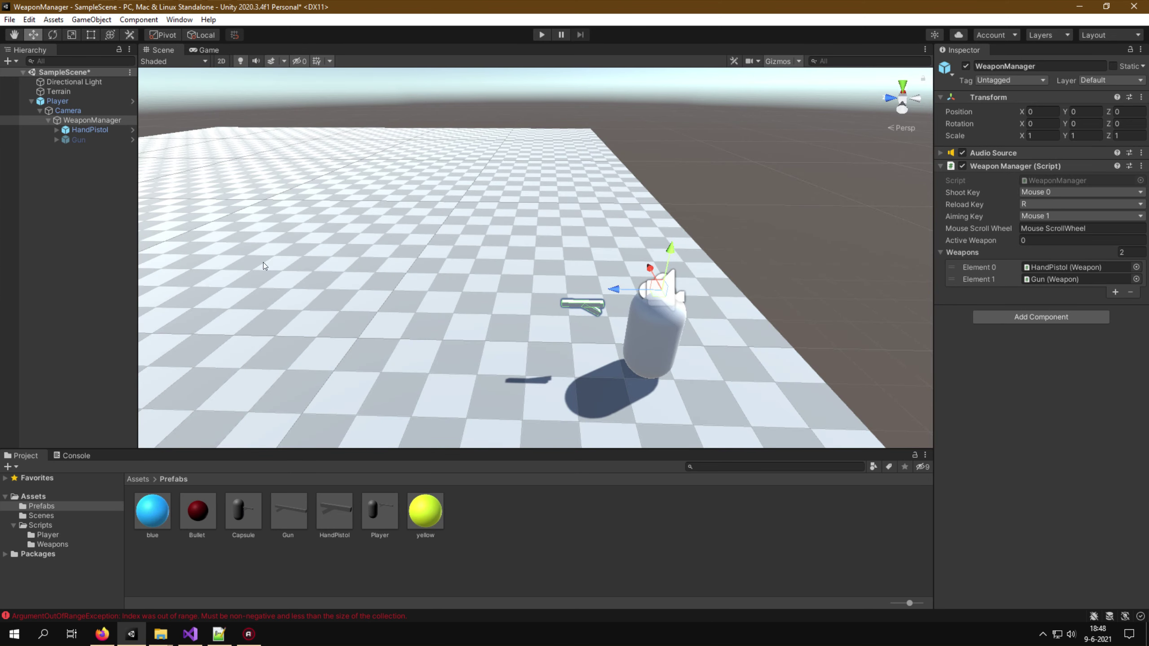
Activate the Gun and expand its Grip, Barrel and ShootPoint children
left_click(65, 130)
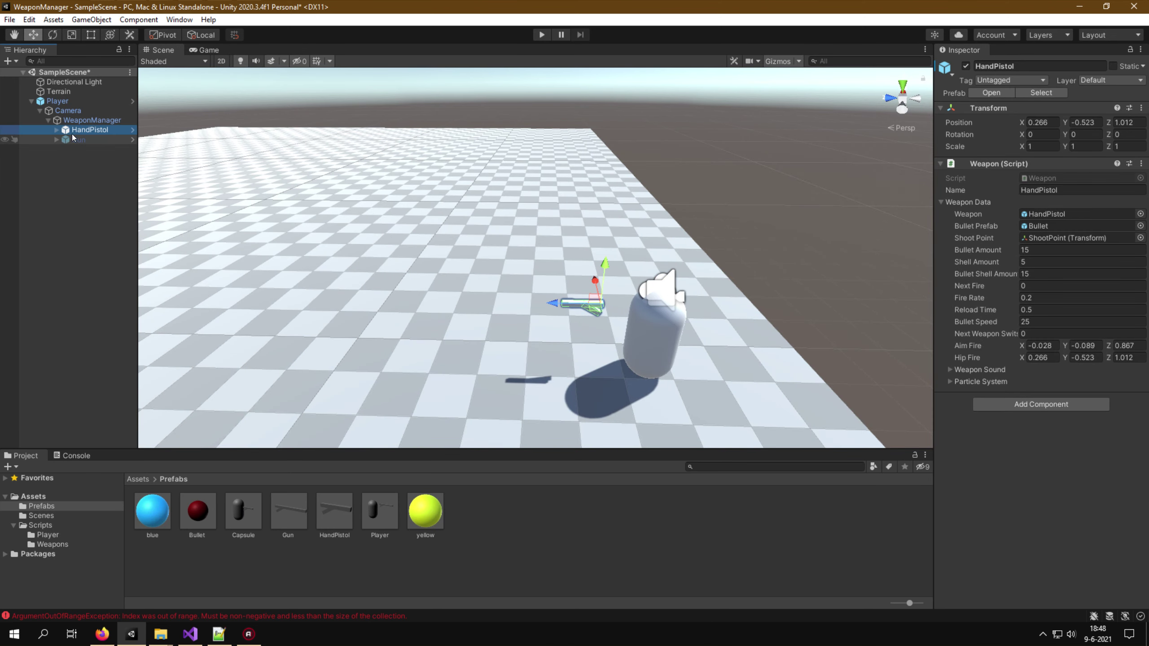
left_click(75, 139)
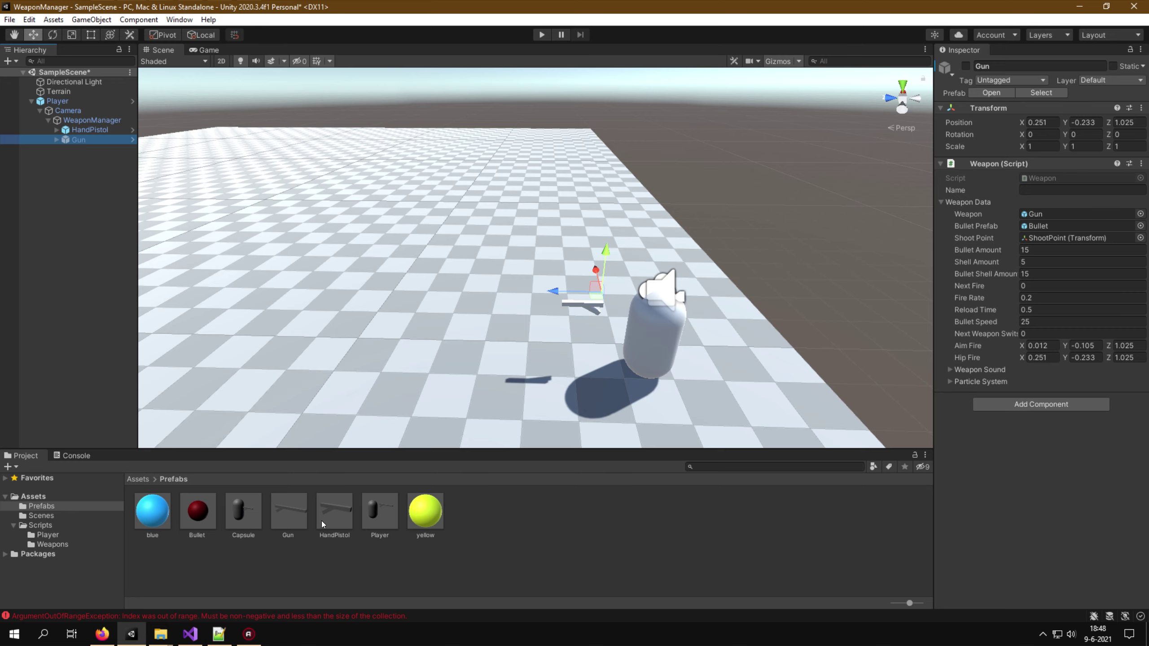
right_click_drag(560, 405, 640, 372)
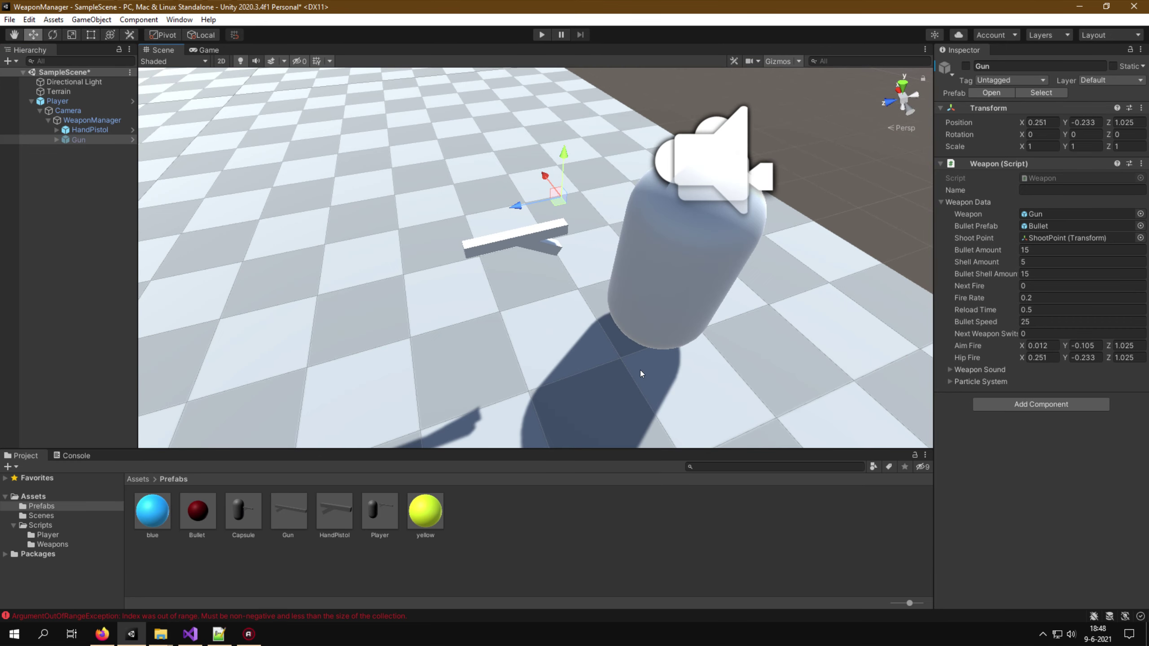
scroll(595, 366, "up", 2)
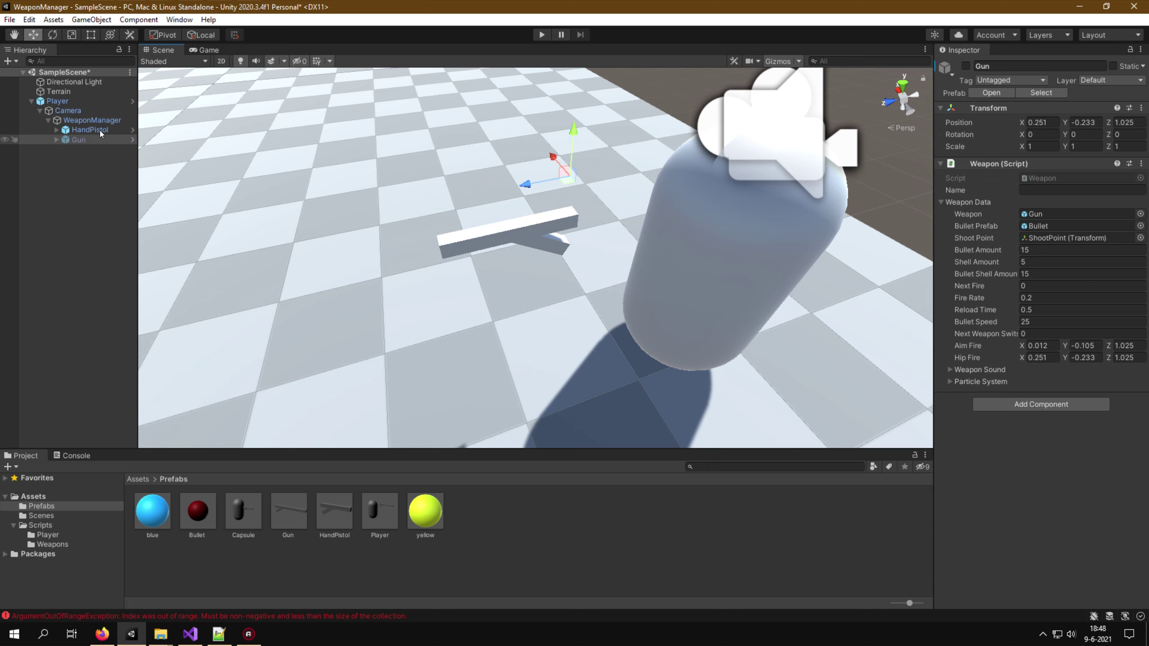
left_click(79, 139)
left_click(57, 139)
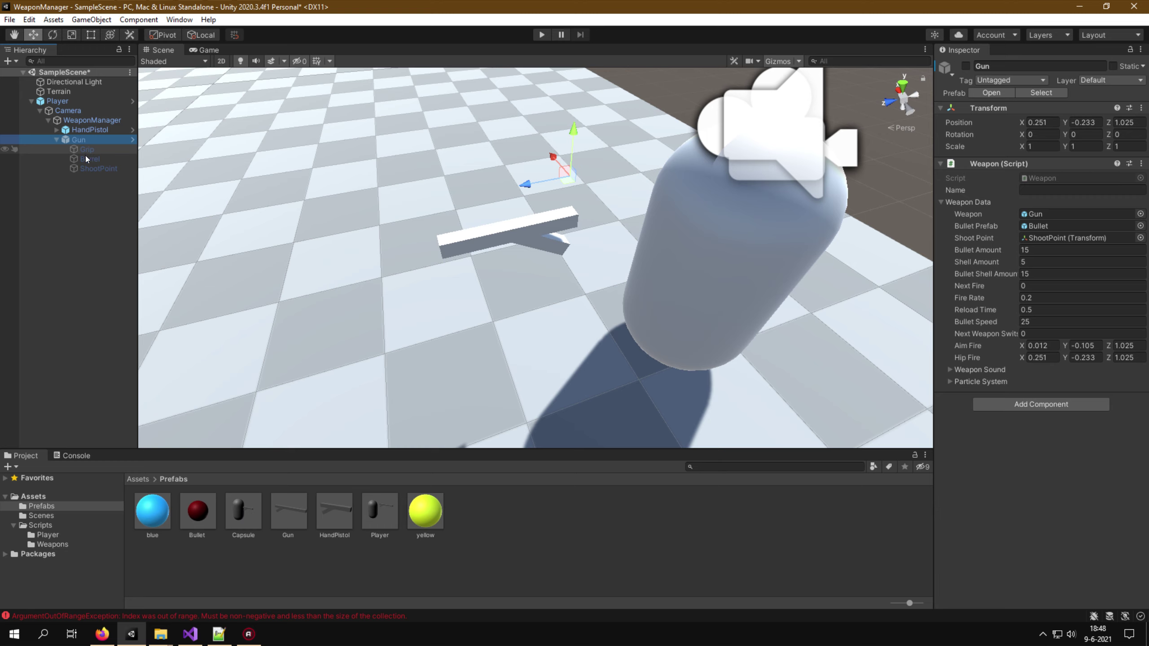
left_click(966, 66)
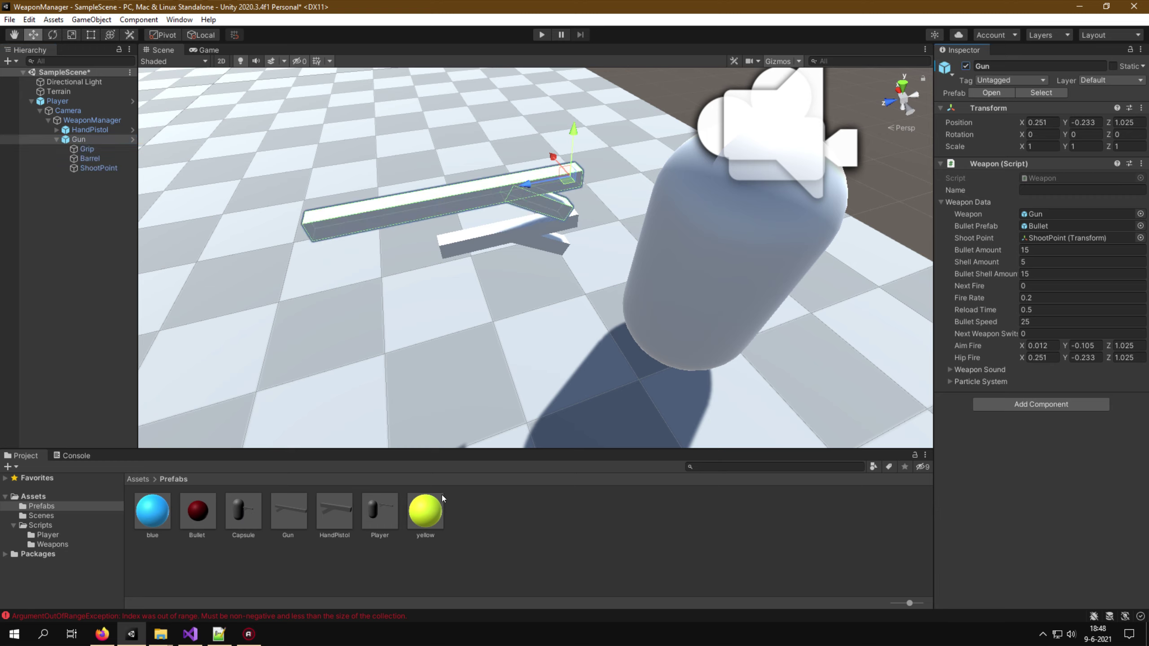
Color the Gun's Barrel and Grip blue and the HandPistol yellow, deactivate the Gun, and start Play
left_click_drag(156, 491, 411, 204)
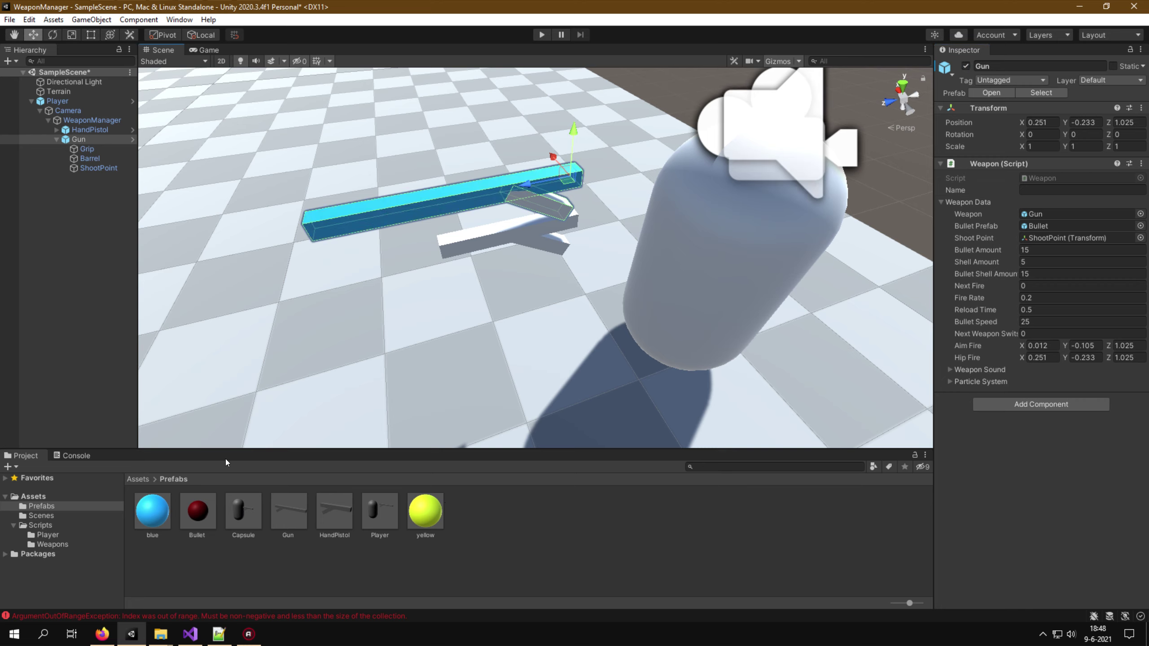
left_click_drag(152, 519, 529, 204)
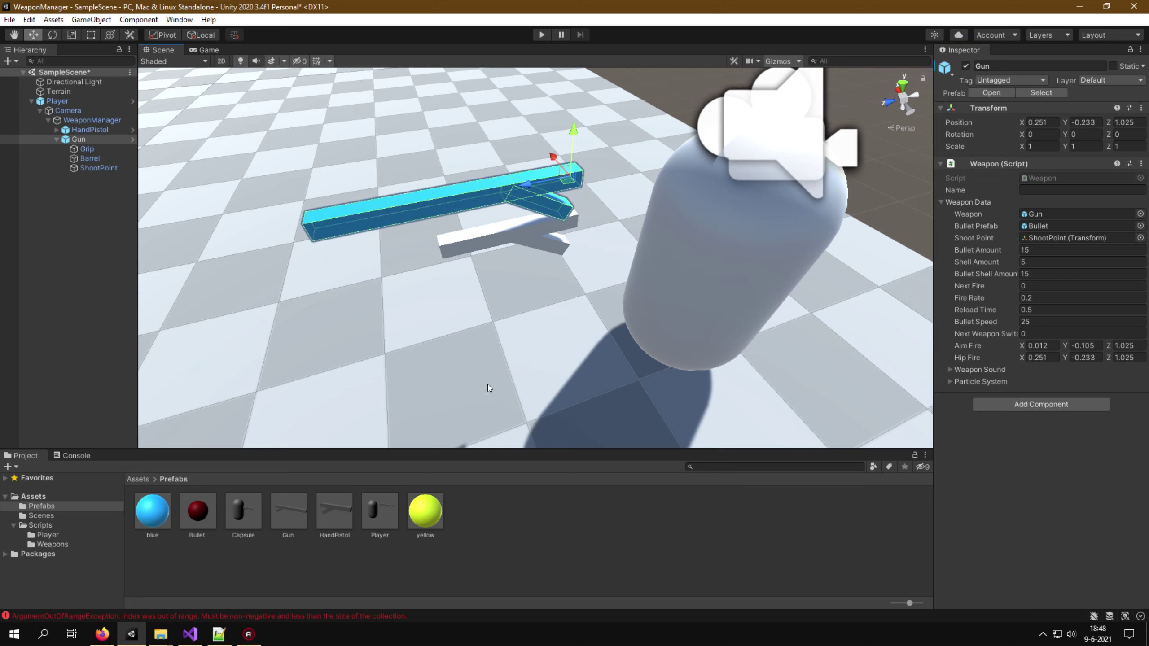
mouse_move(421, 510)
left_mouse_down()
mouse_move(475, 267)
mouse_move(538, 259)
left_mouse_up()
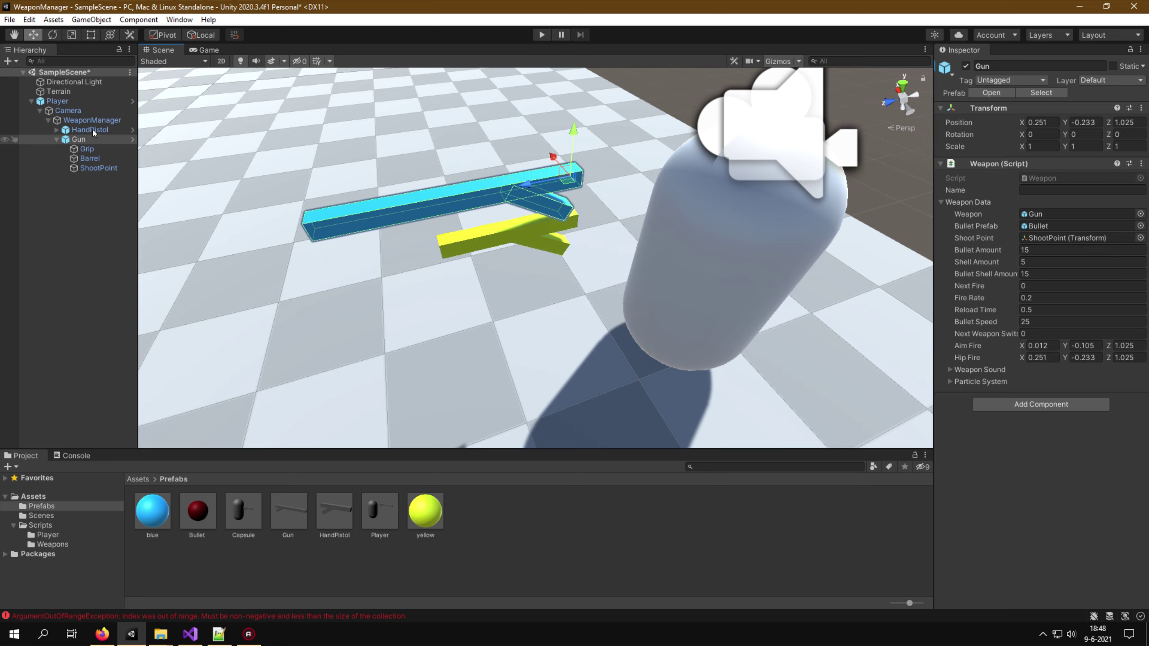
left_click(56, 140)
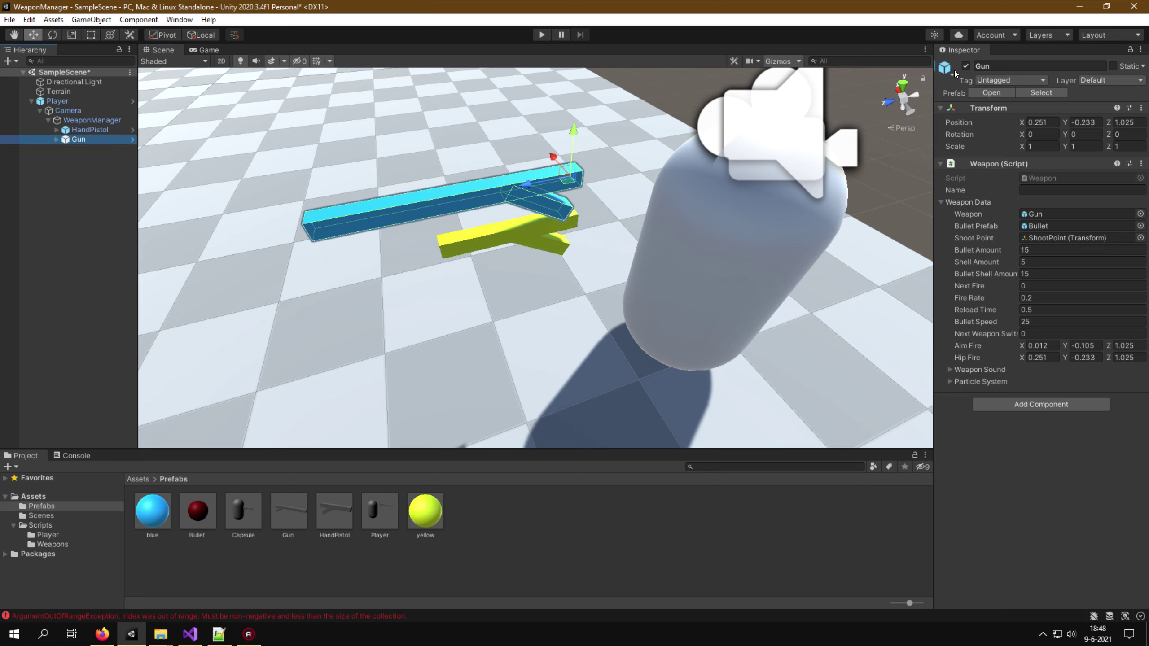
left_click(966, 66)
left_click(541, 35)
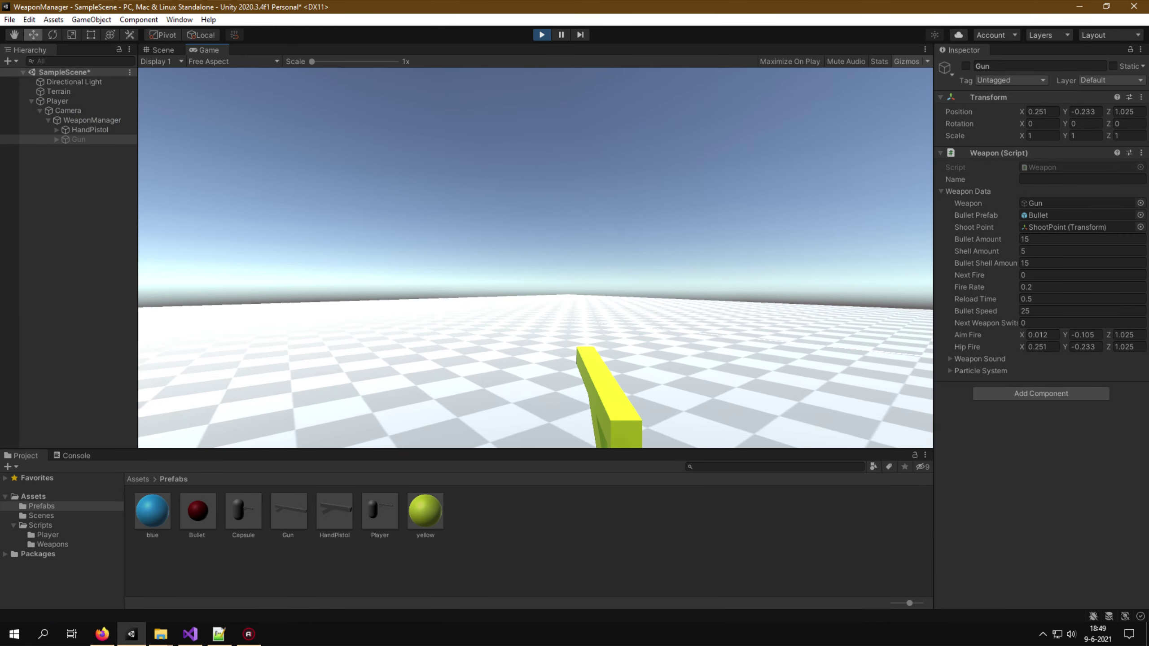
Switch between HandPistol and Gun with keys 1 and 2, firing the Gun
key("2")
left_click(535, 258)
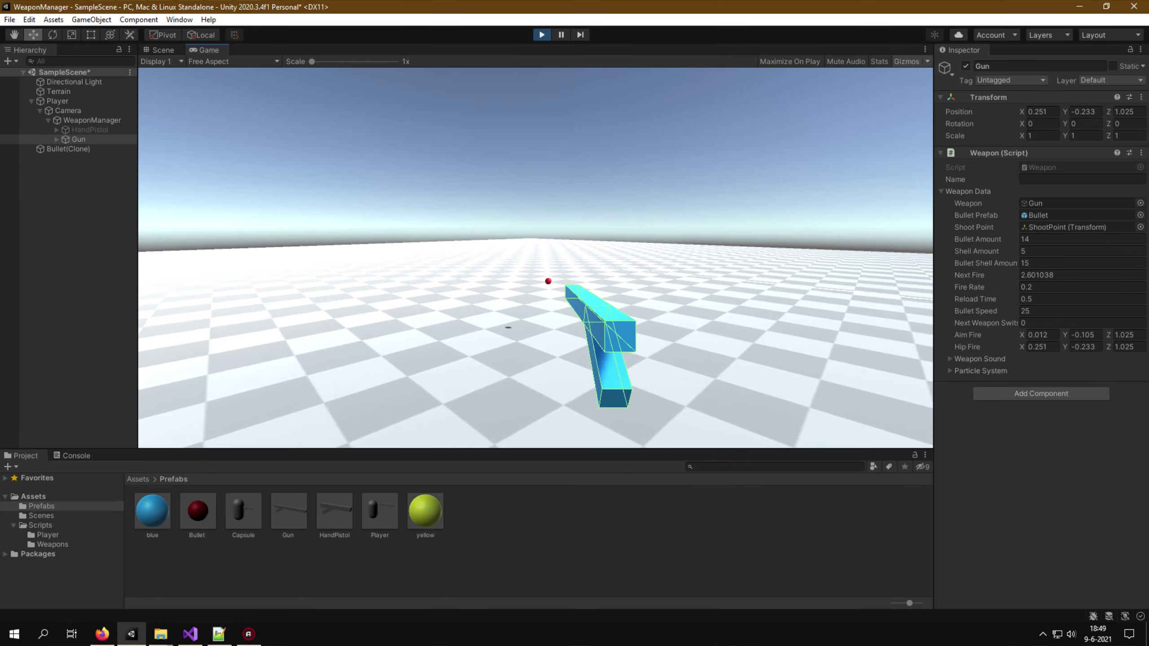
left_click(535, 258)
key("1")
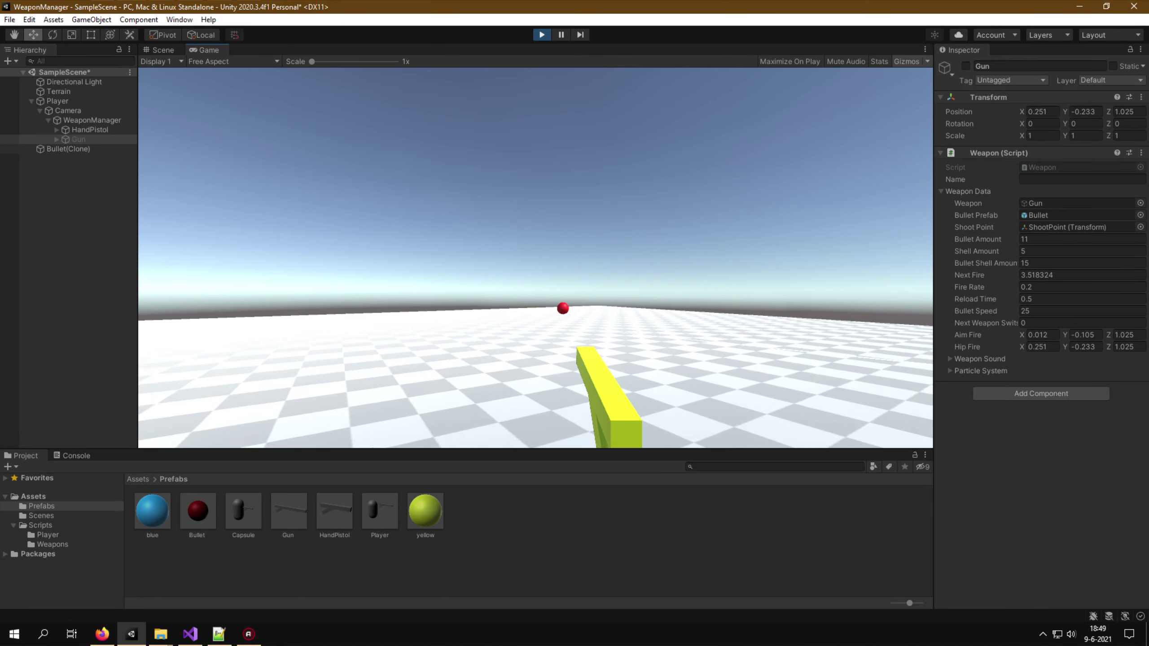
key("2")
left_click(535, 258)
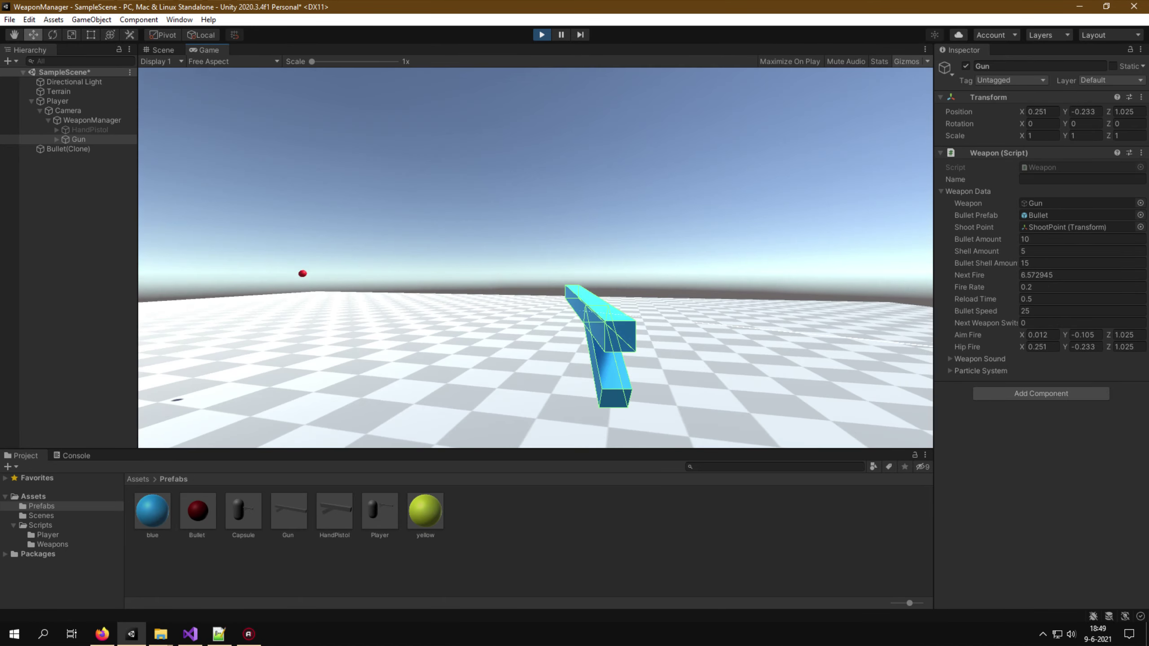
left_click(535, 258)
left_click(536, 258)
left_click(536, 258)
key("1")
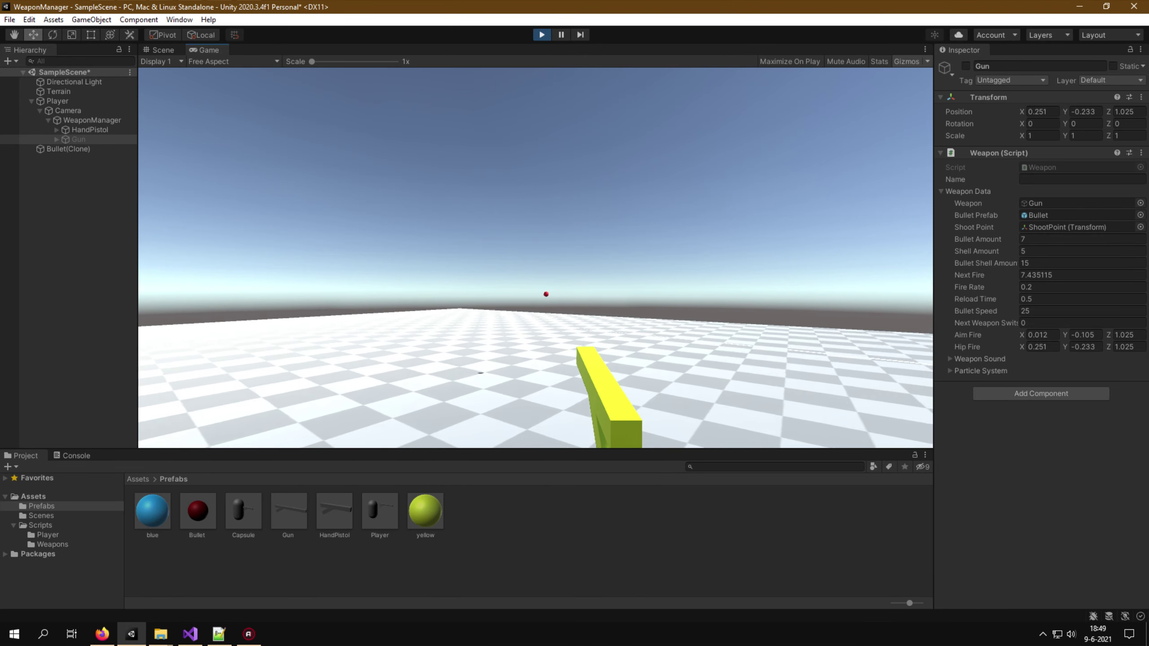
key("2")
Empty the Gun's magazine, reload with R, and fire the reloaded Gun
left_click(535, 258)
left_click(536, 258)
left_click(535, 258)
left_click(536, 258)
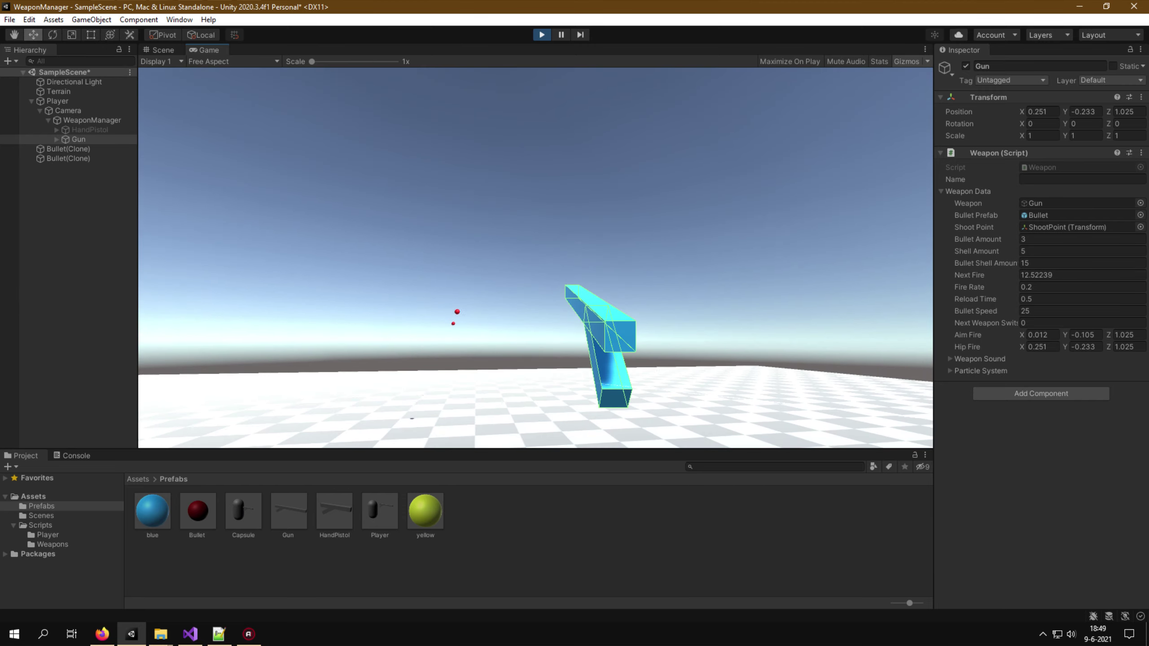
left_click(535, 258)
left_click(535, 258)
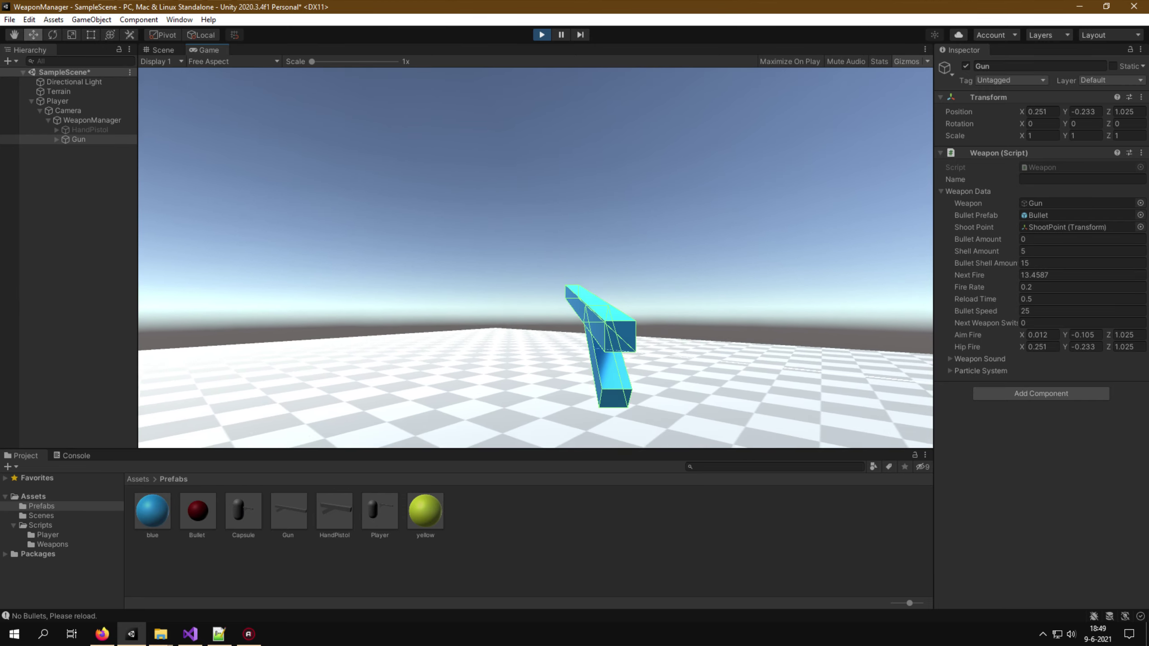
left_click(535, 257)
key("r")
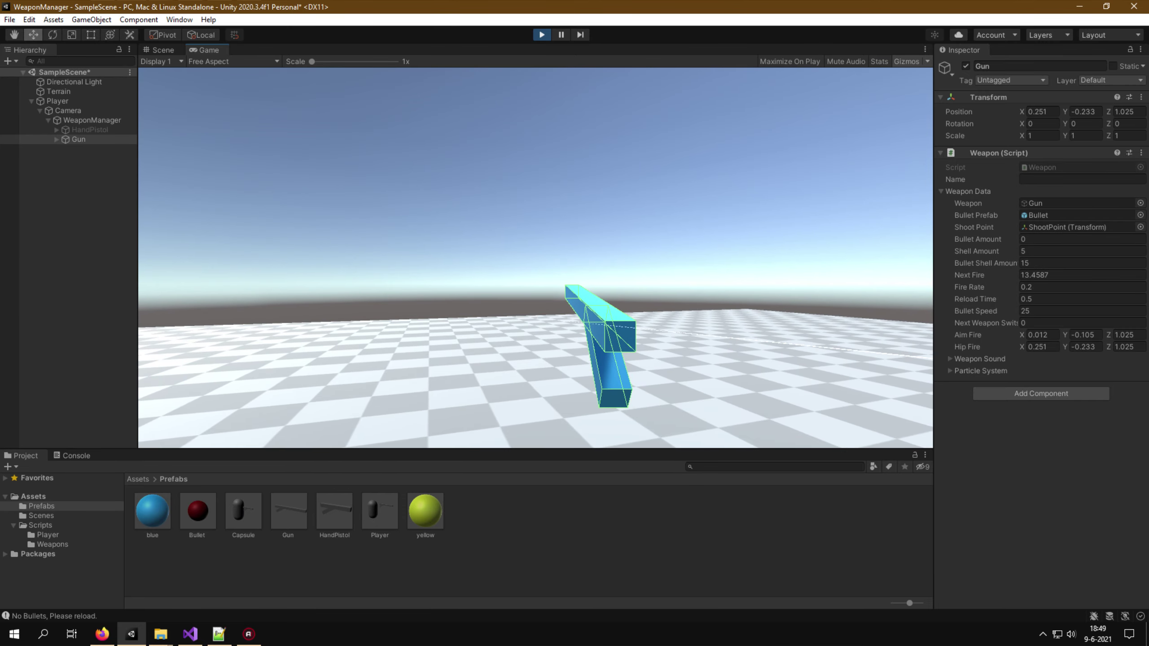
left_click(536, 258)
left_click(535, 258)
left_click(535, 258)
left_click(535, 258)
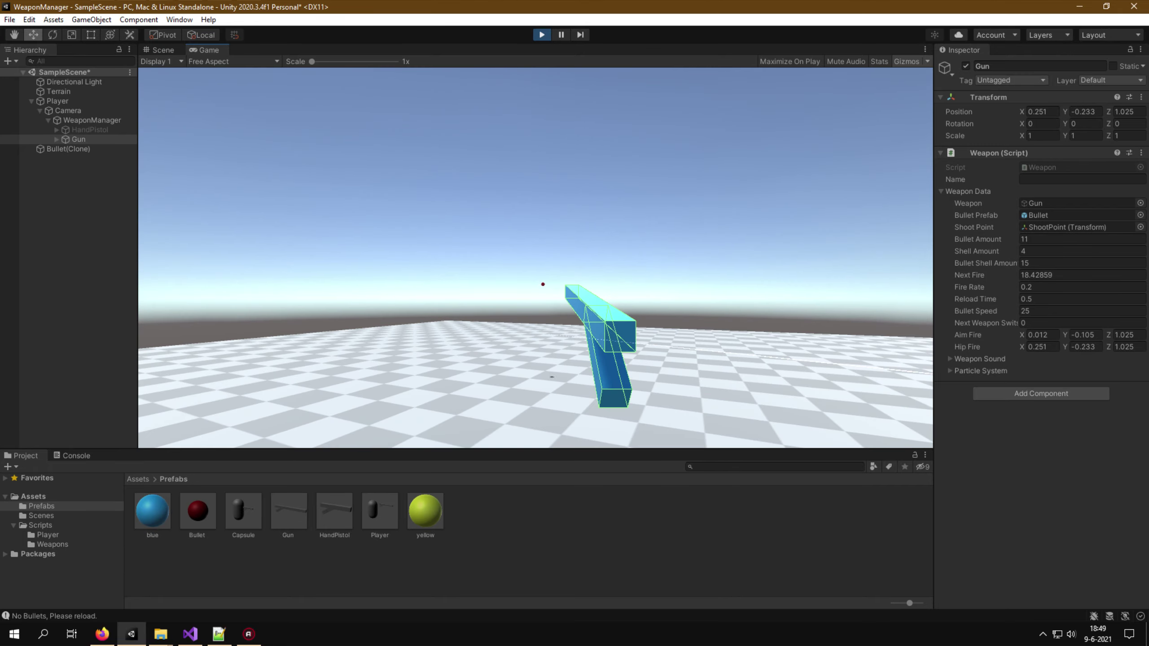
Keep firing the Gun toward the sky and reload again with R
left_click(535, 258)
left_click(535, 258)
left_click(535, 258)
left_click(535, 258)
left_click(536, 258)
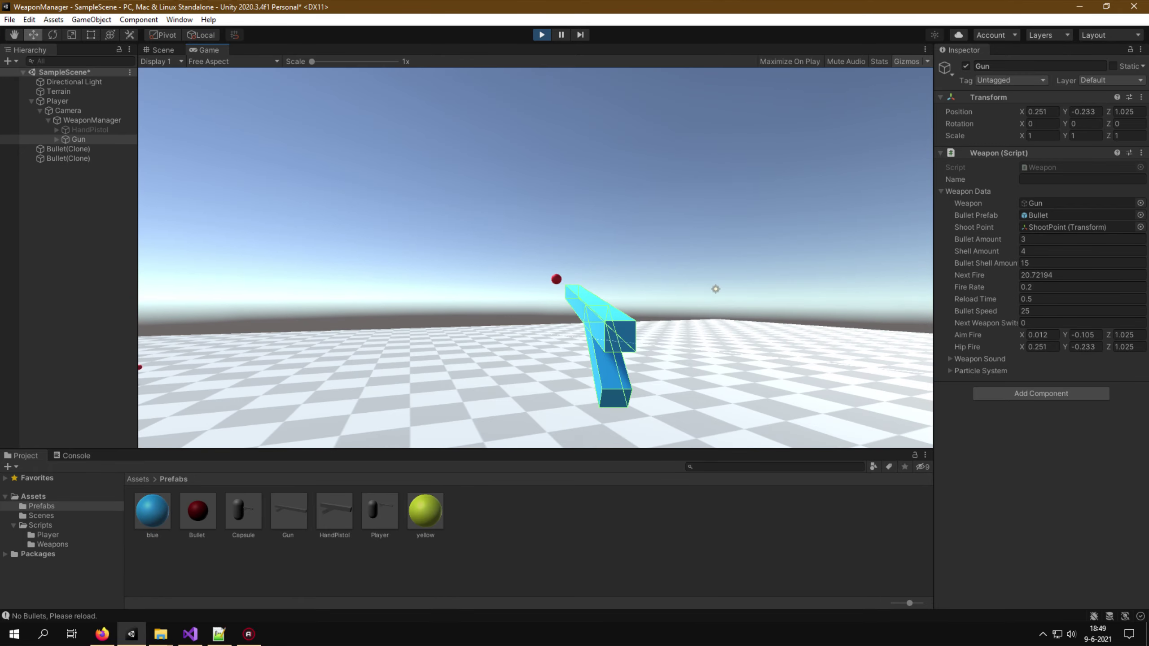
left_click(535, 259)
left_click(536, 258)
left_click(536, 258)
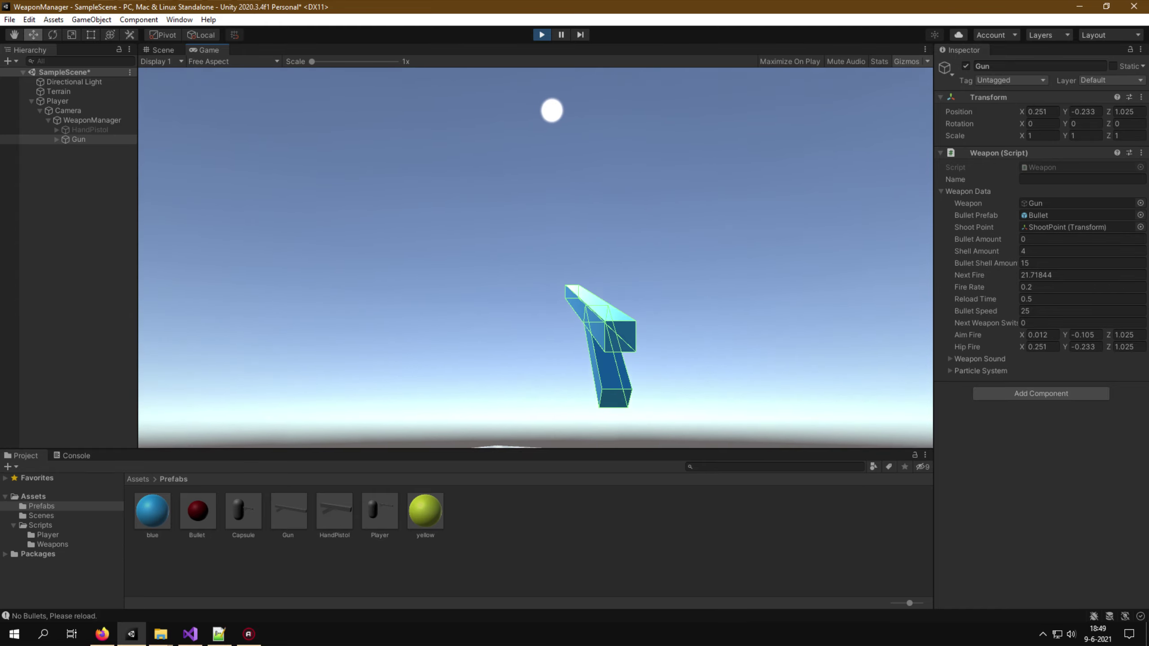
key("r")
left_click(536, 258)
left_click(535, 258)
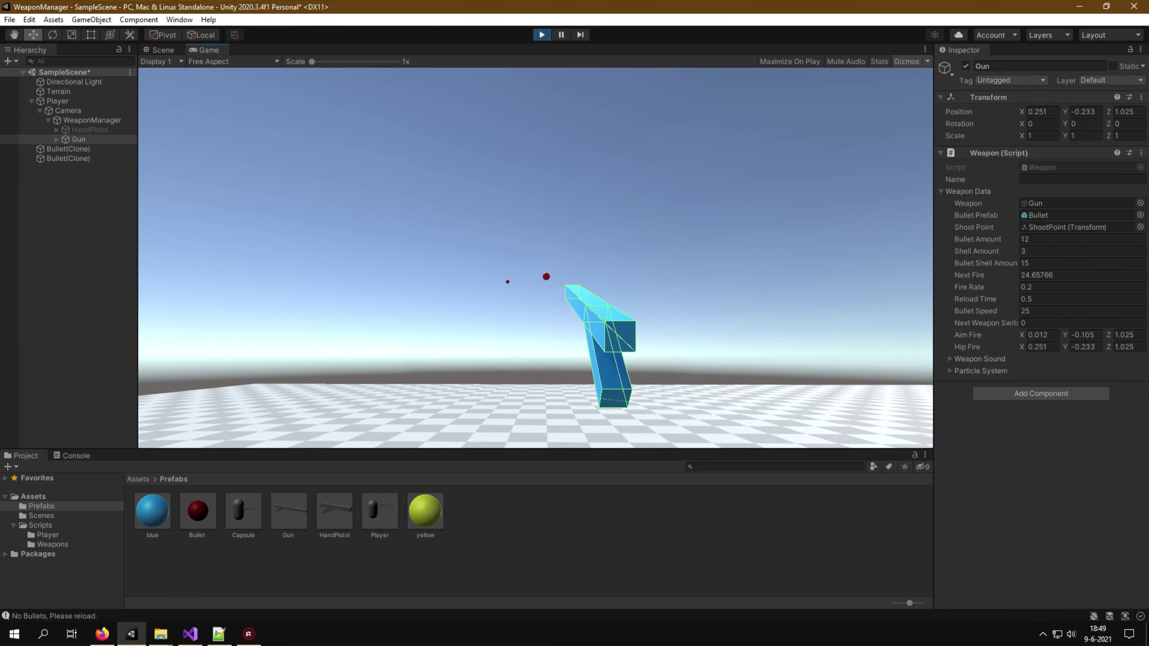
left_click(535, 258)
left_click(536, 258)
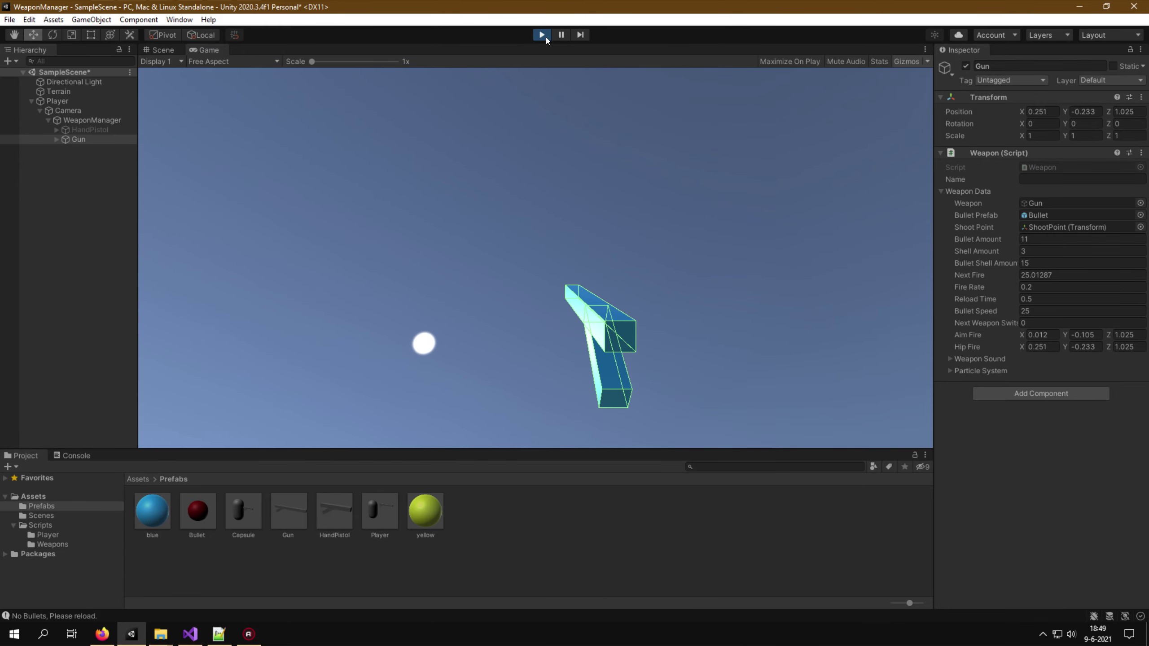